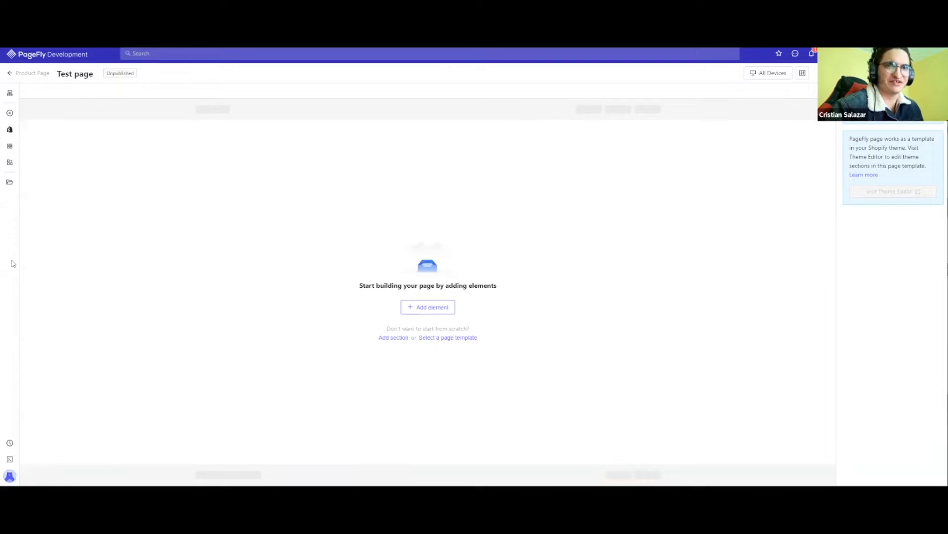
Add the first Google Map variation from the Advanced elements to the empty page.
left_click(9, 114)
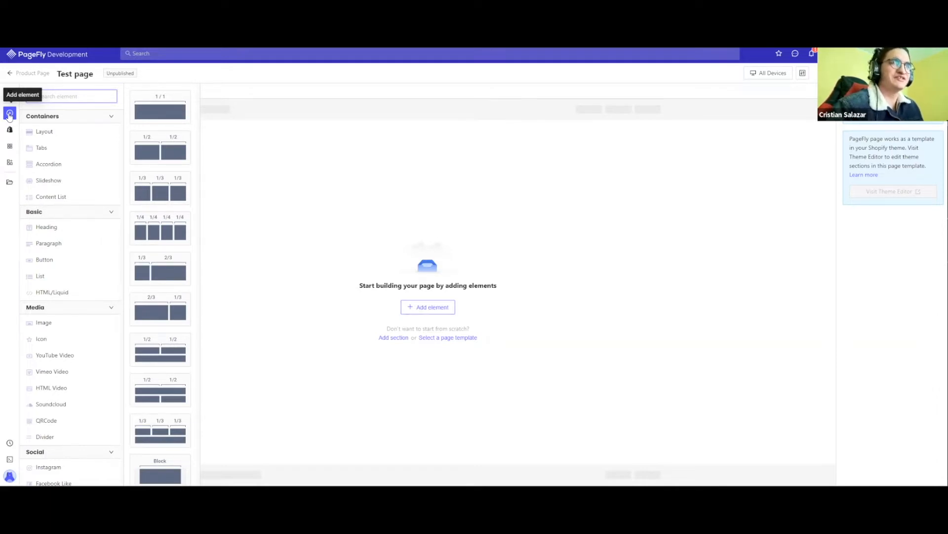
left_click(60, 116)
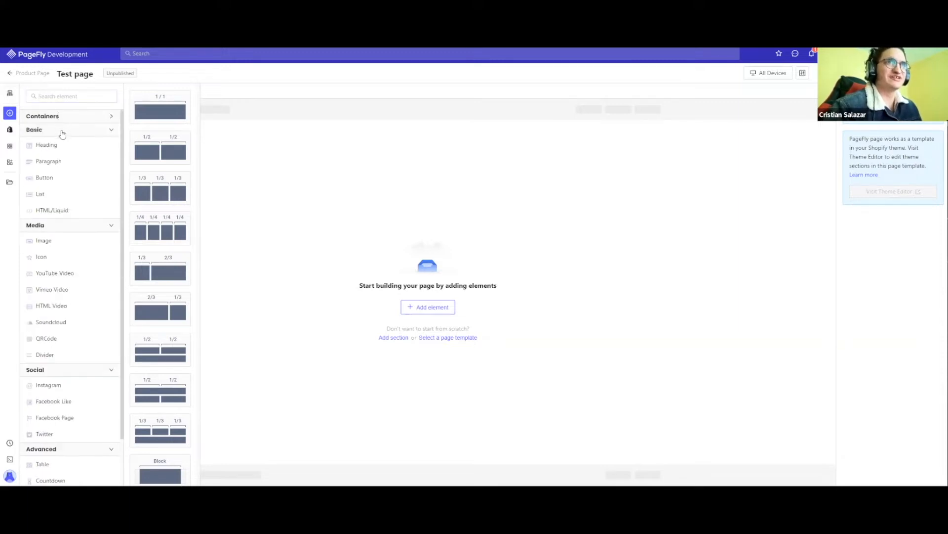
left_click(62, 131)
left_click(66, 144)
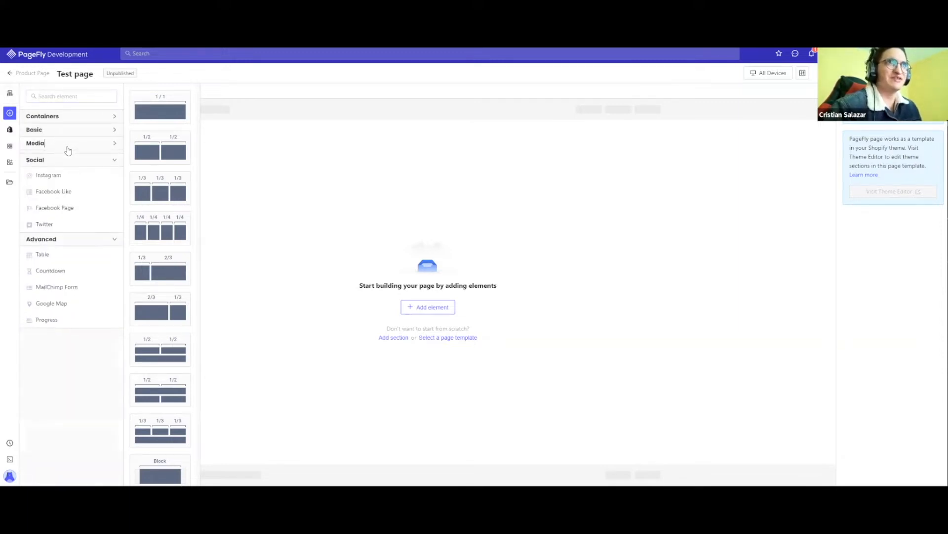
left_click(68, 158)
left_click(67, 171)
left_click(67, 172)
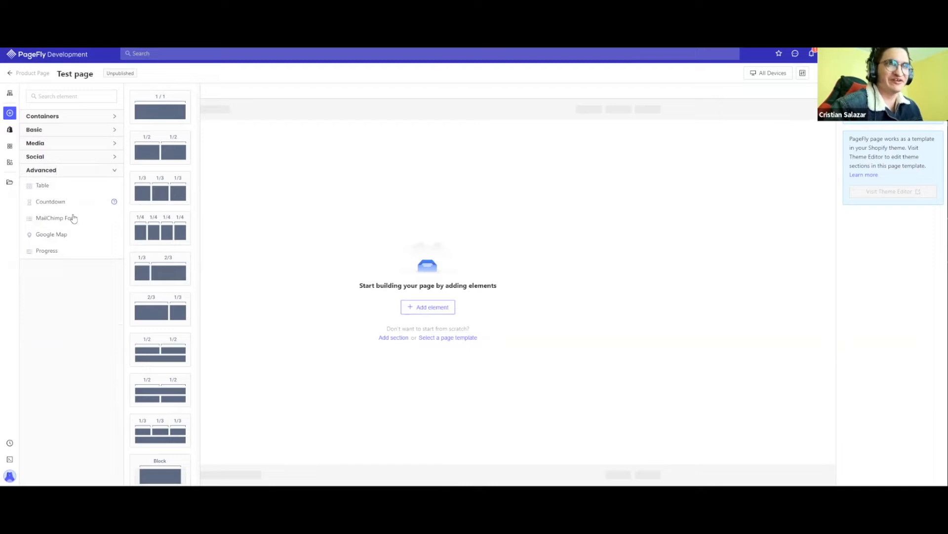
mouse_move(59, 241)
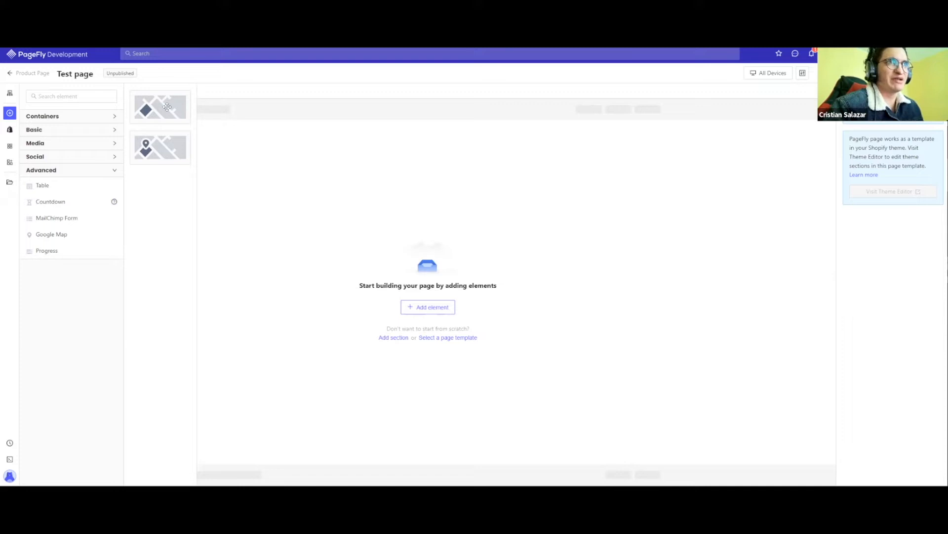
left_click_drag(159, 98, 397, 180)
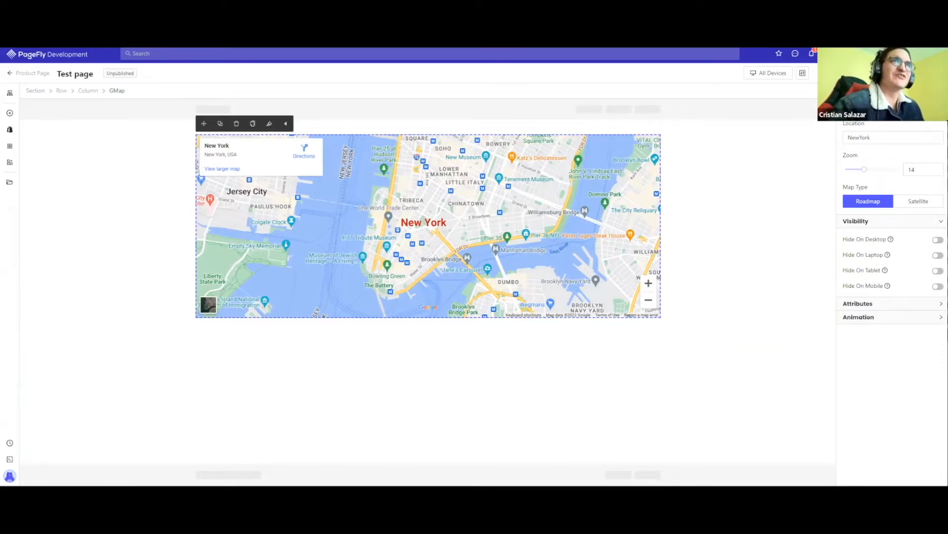
Review the Shopify element groups Product, Collection, Form and Blog Posts, collapsing each one.
left_click(11, 130)
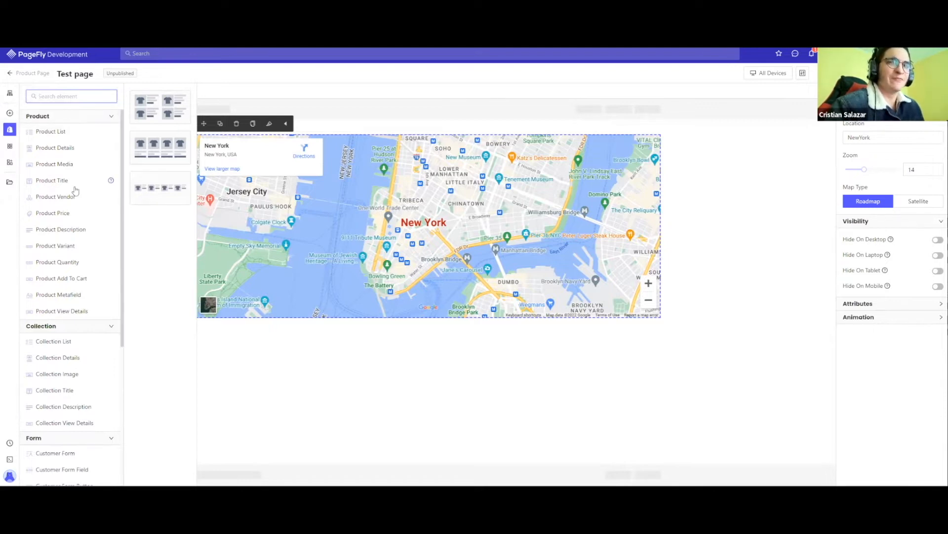
scroll(75, 191, "down", 4)
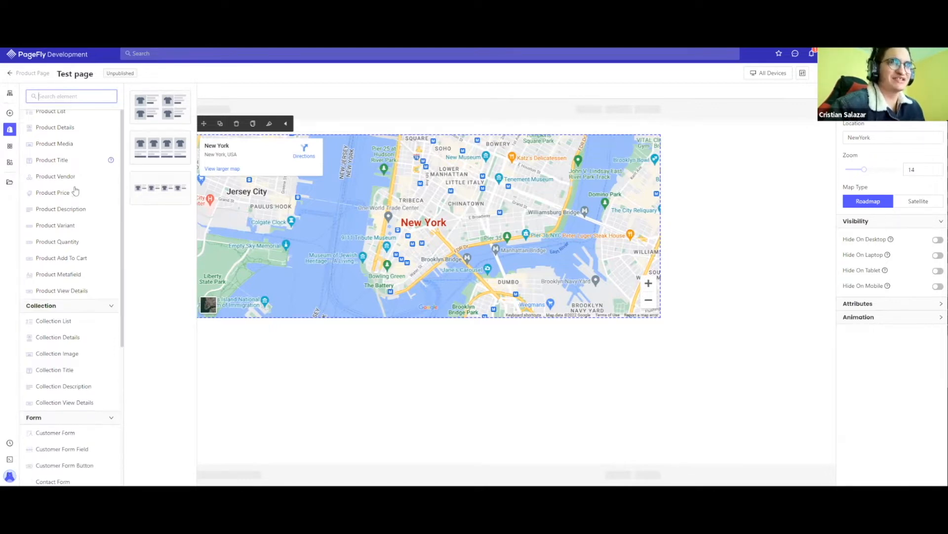
scroll(75, 191, "up", 3)
scroll(75, 192, "up", 1)
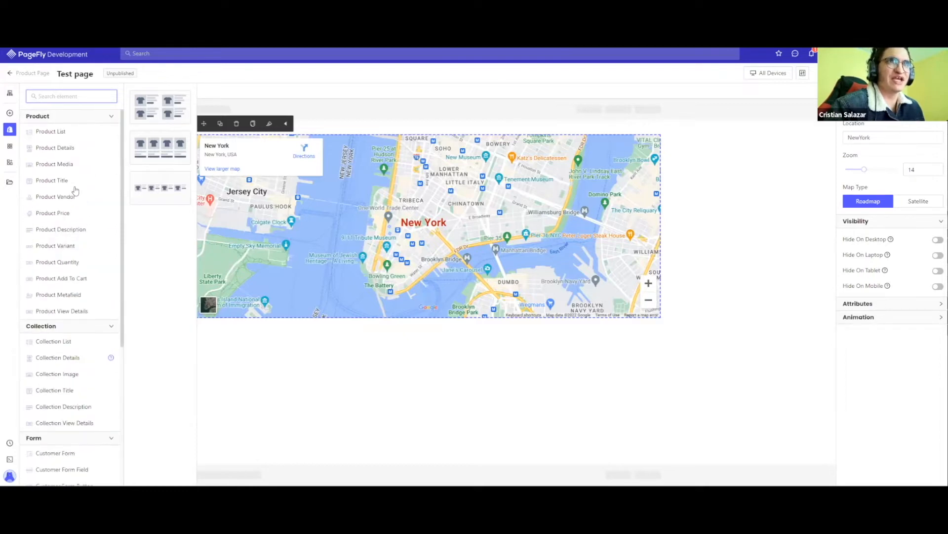
left_click(59, 116)
left_click(58, 130)
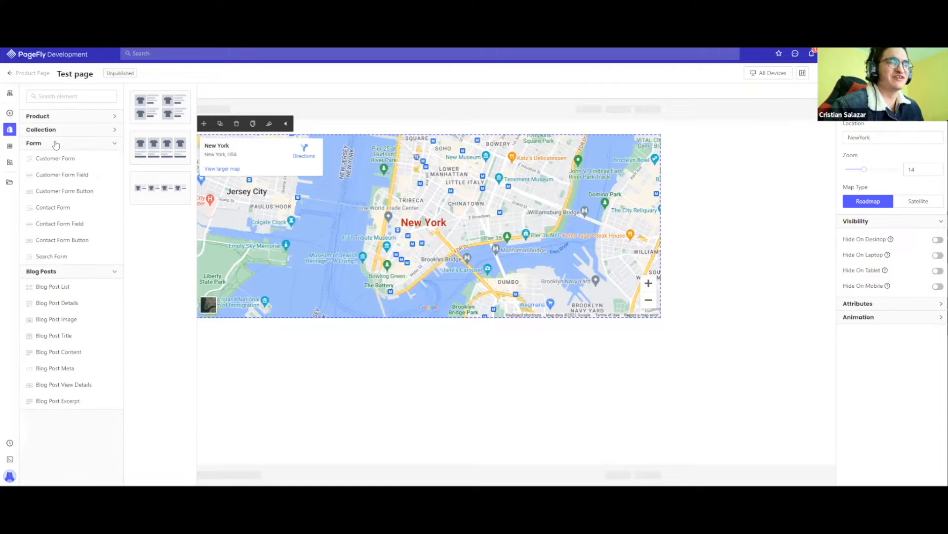
left_click(55, 144)
left_click(56, 156)
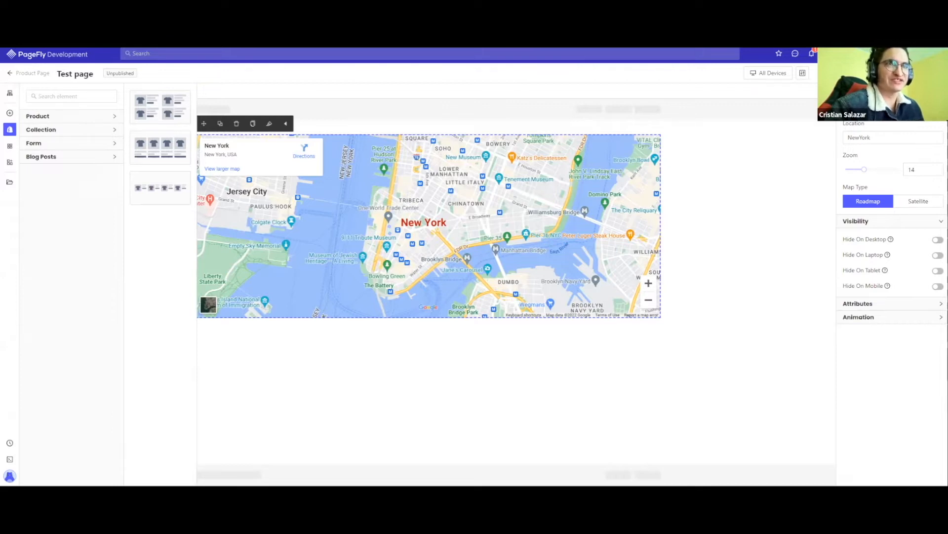
Examine the Product and Collection elements, including the Product Title and Collection Description variations, and expand the Form group.
left_click(58, 116)
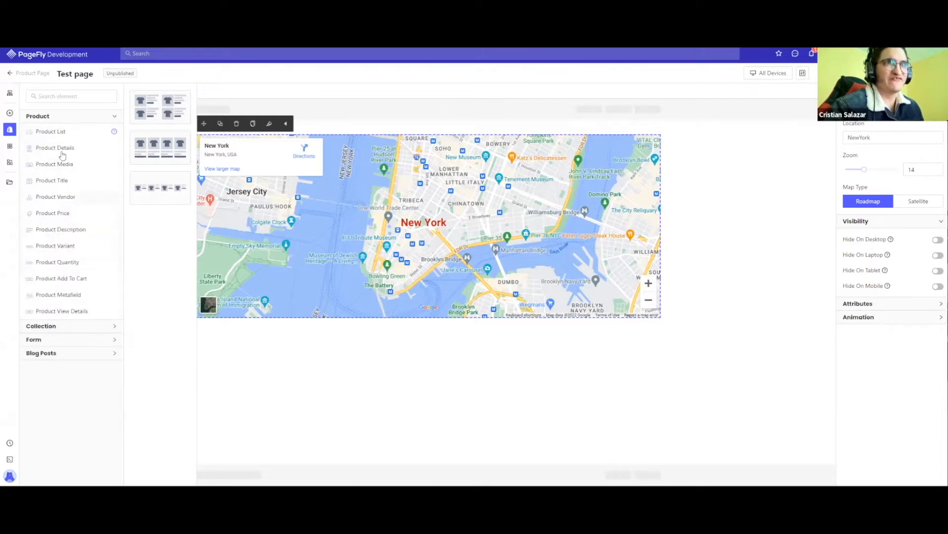
mouse_move(64, 182)
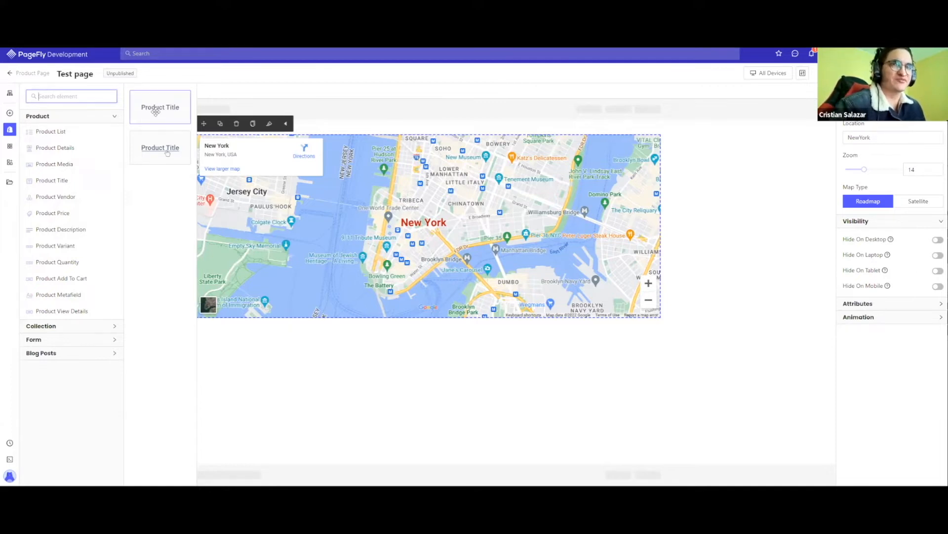
left_click(48, 119)
left_click(59, 130)
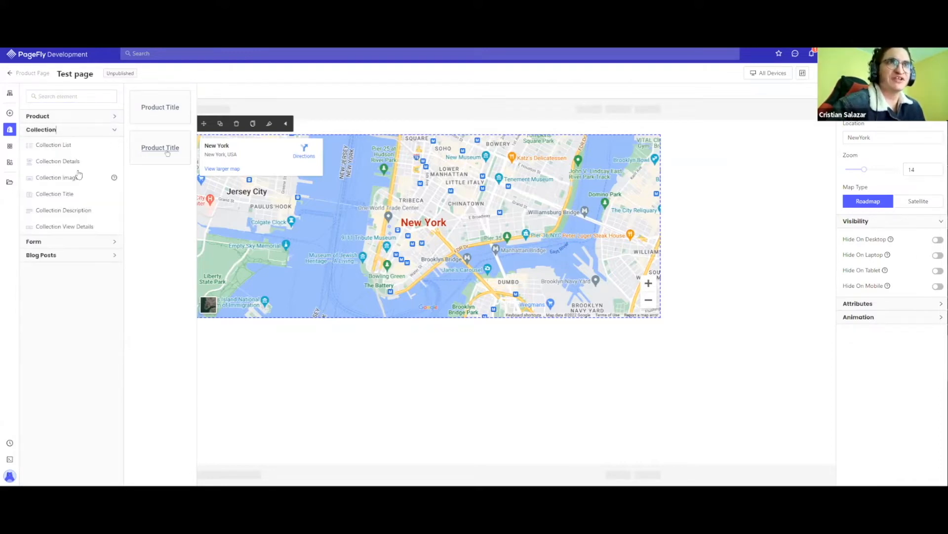
mouse_move(80, 214)
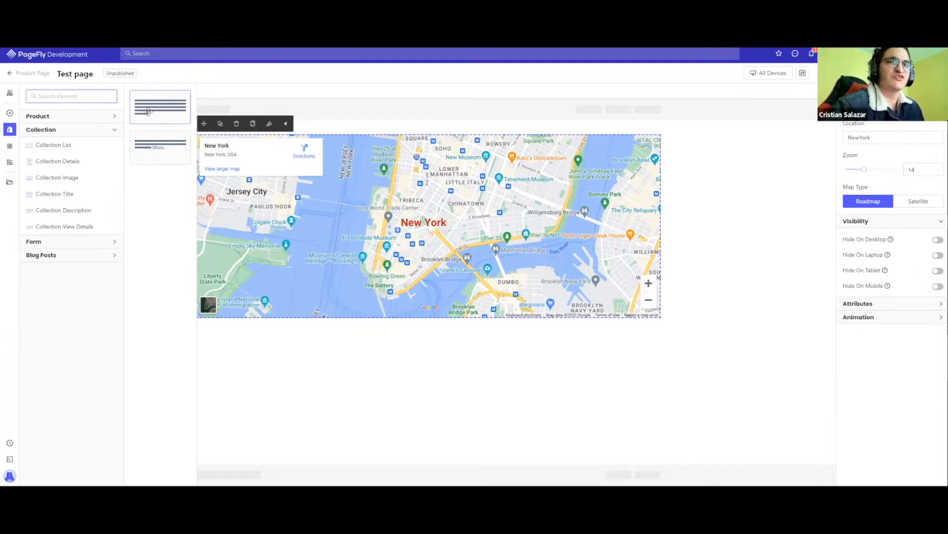
left_click(78, 241)
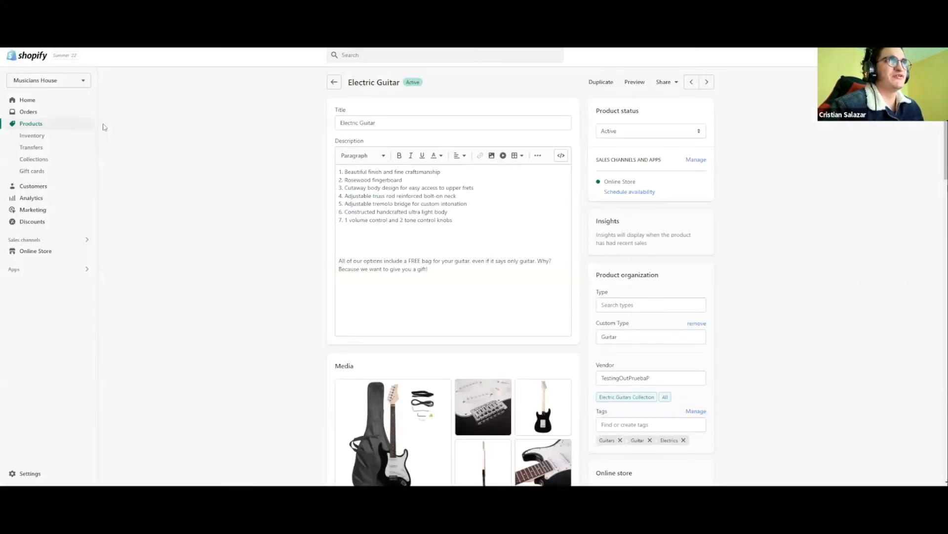
Switch to the Shopify admin, open the Electric Guitar product and examine its title and description.
left_click(31, 123)
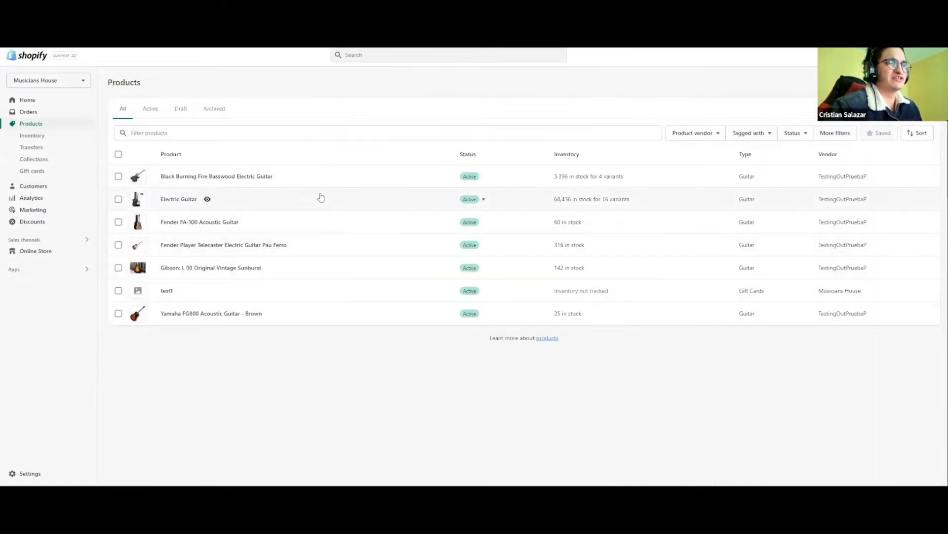
left_click(238, 200)
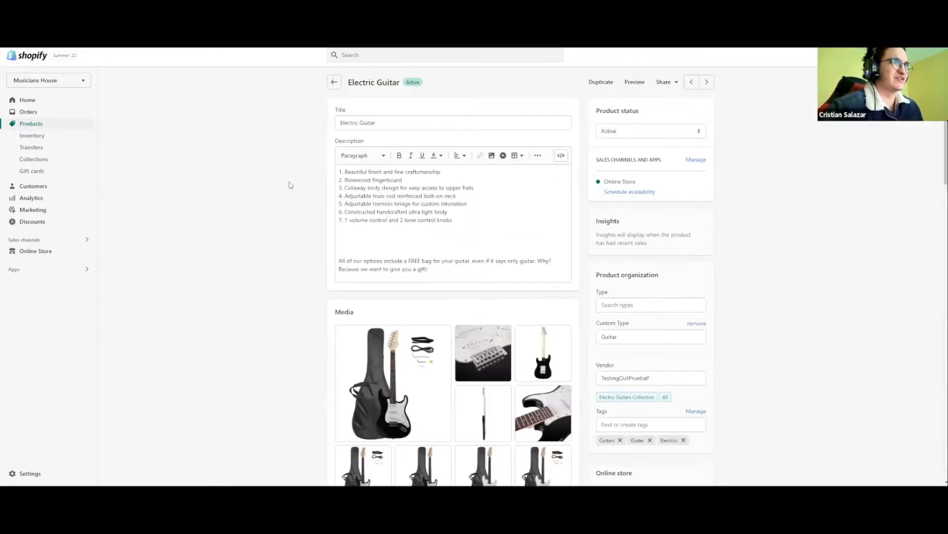
scroll(245, 196, "down", 8)
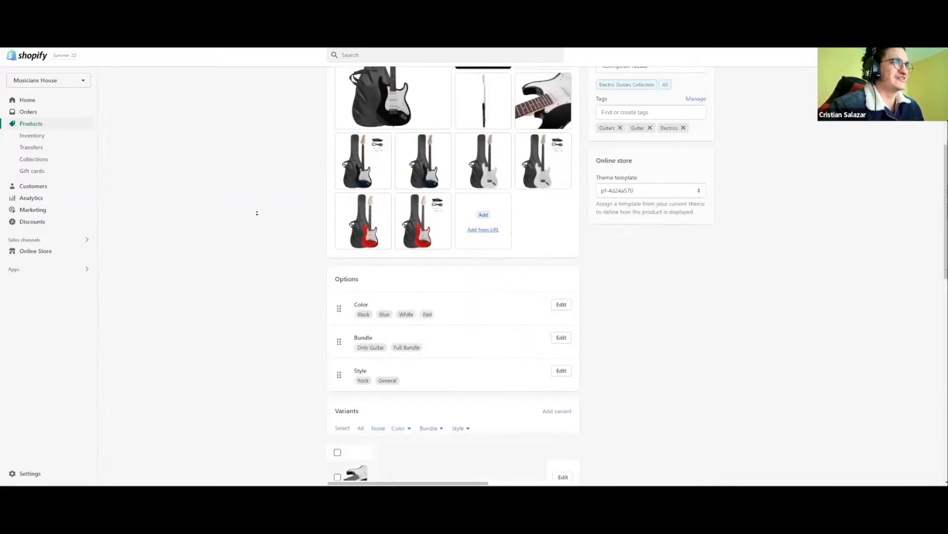
scroll(257, 220, "up", 8)
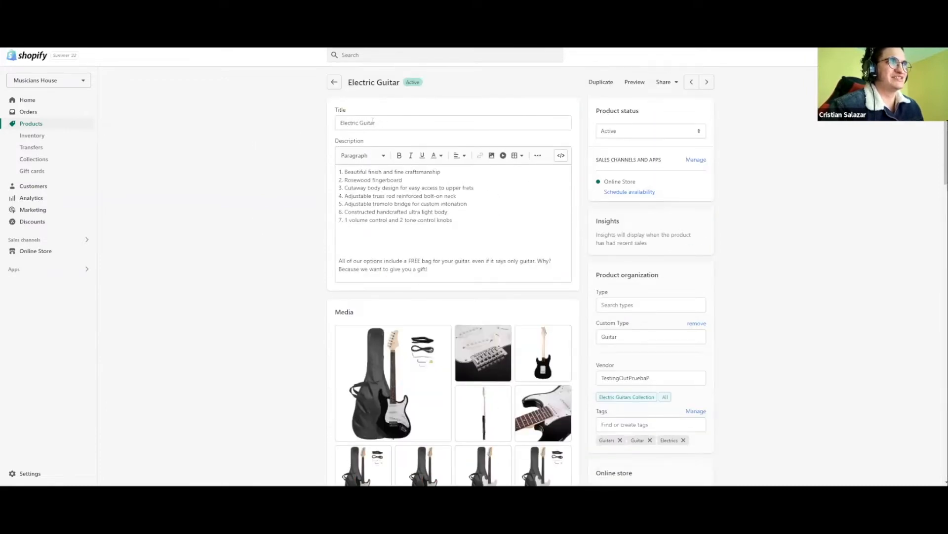
left_click_drag(376, 123, 336, 117)
left_click_drag(434, 249, 319, 161)
left_click(303, 162)
Examine the Electric Guitar product's media, options and variants with their prices and quantities.
scroll(306, 163, "down", 4)
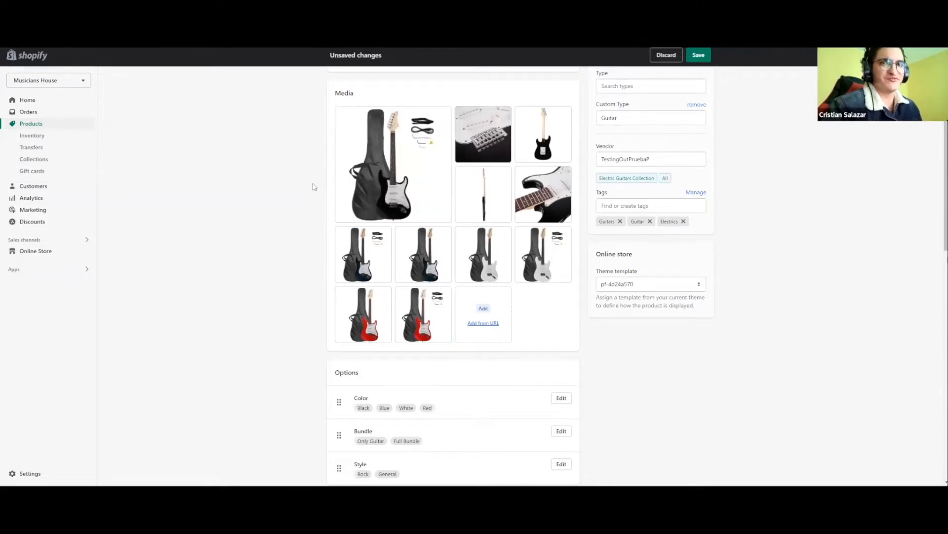
scroll(307, 173, "down", 8)
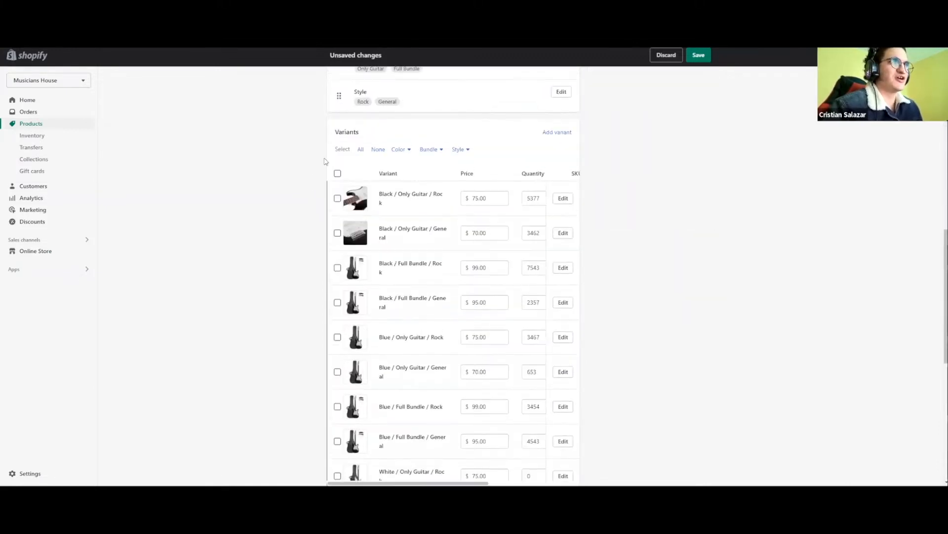
scroll(292, 155, "up", 2)
scroll(292, 155, "up", 1)
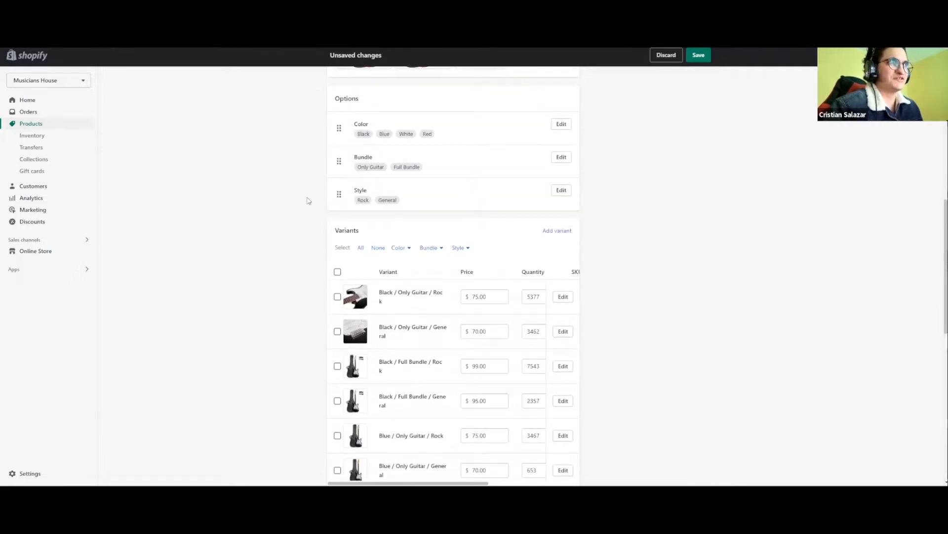
scroll(264, 198, "down", 5)
scroll(265, 205, "down", 6)
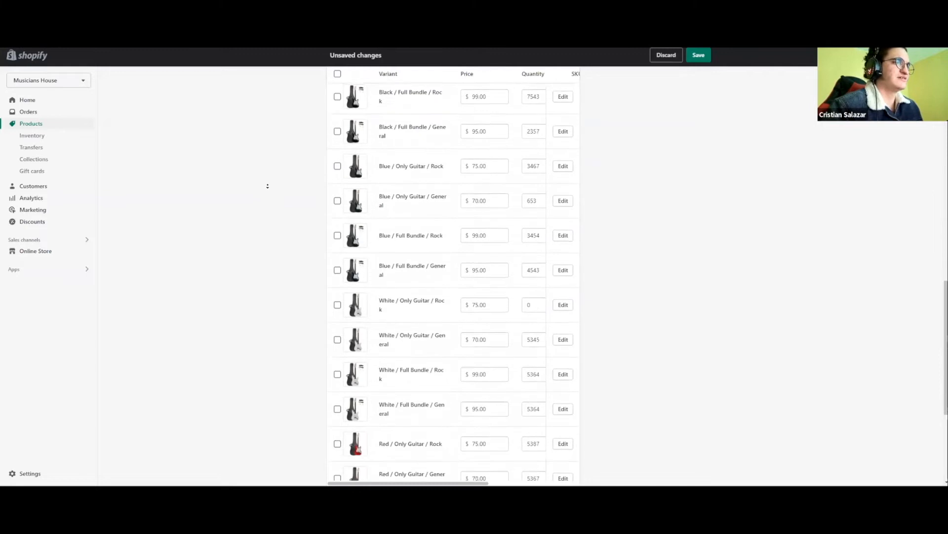
scroll(280, 256, "up", 15)
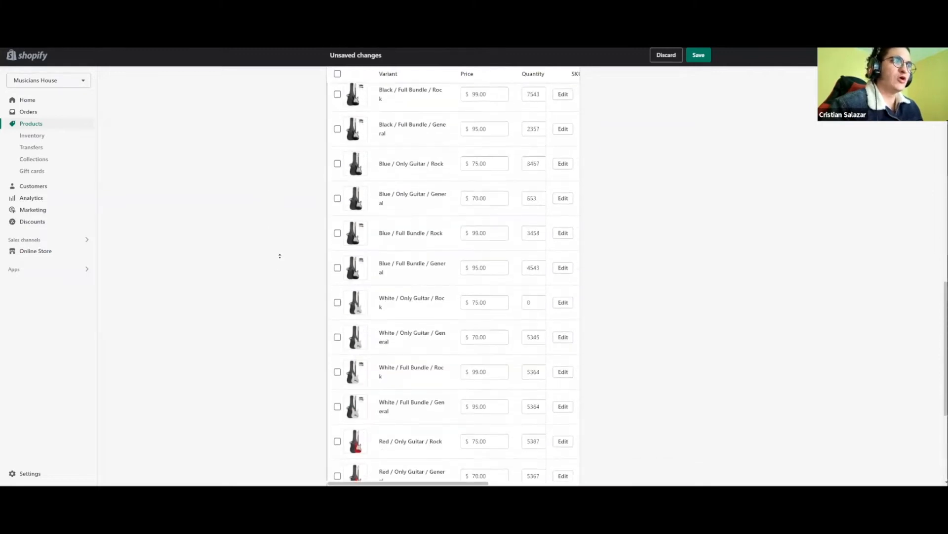
scroll(280, 257, "up", 7)
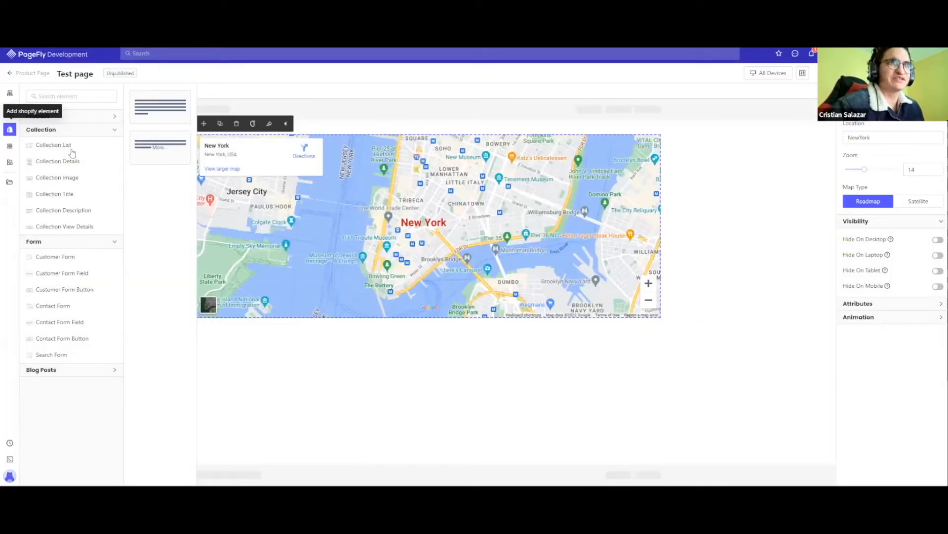
Switch back to PageFly and add the Product Details variation with the image beside the text below the map.
left_click(69, 117)
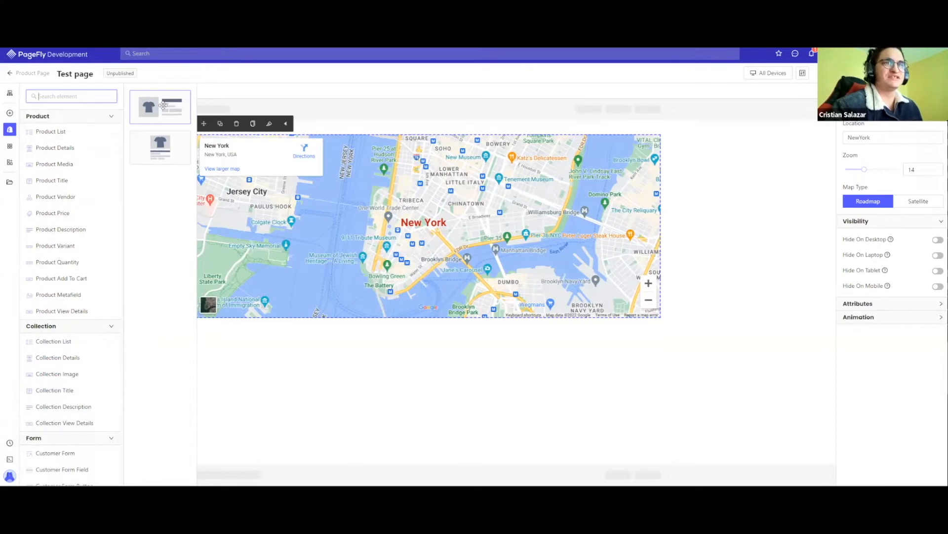
left_click_drag(163, 105, 364, 337)
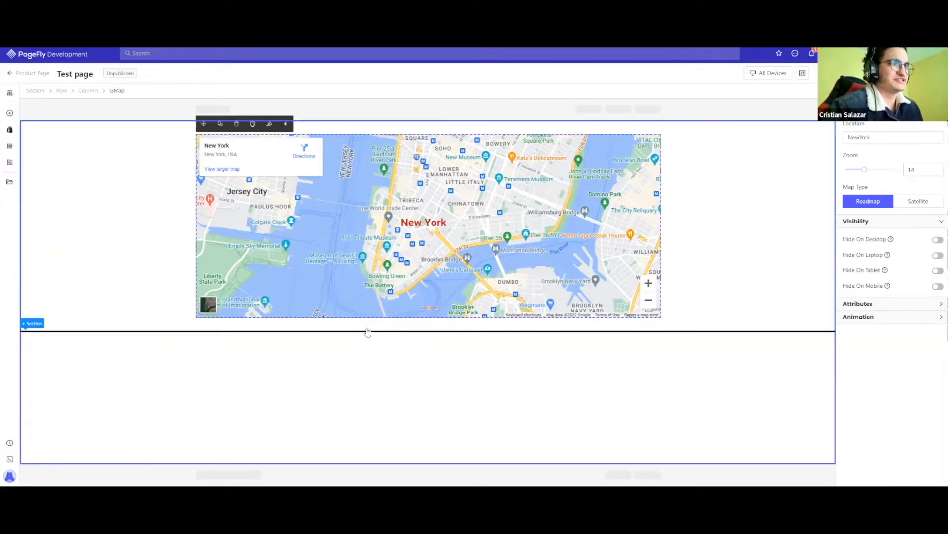
scroll(415, 225, "down", 1)
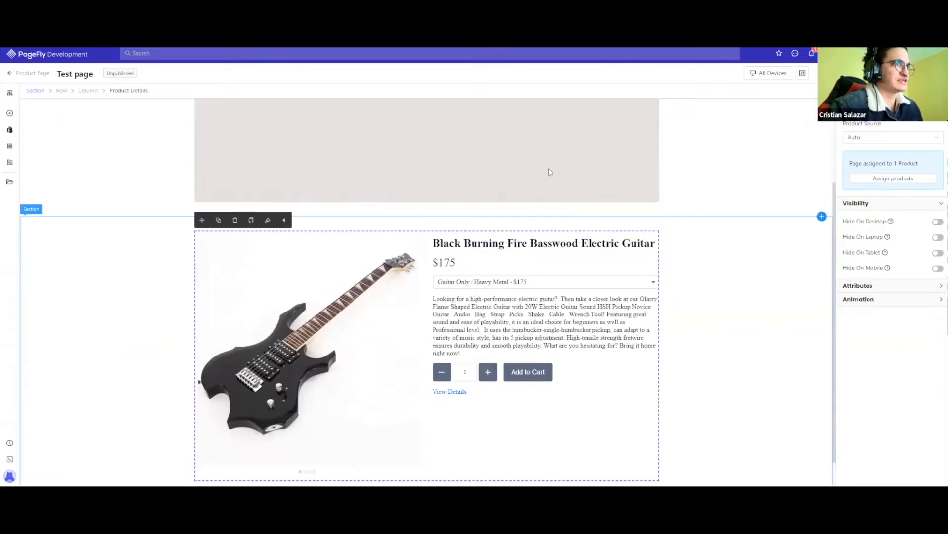
scroll(361, 267, "down", 1)
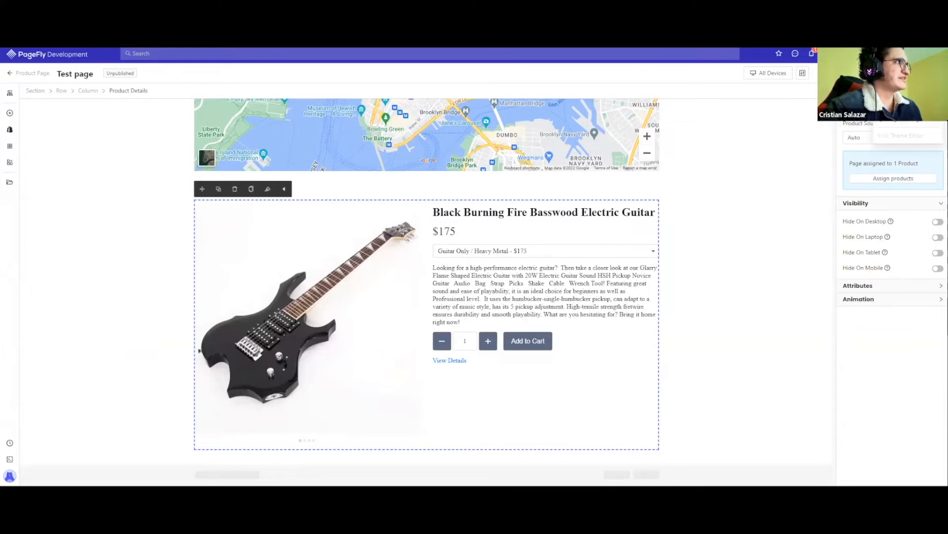
Replace the product assigned to the page with Electric Guitar and save the page assignment.
left_click(893, 178)
left_click(490, 228)
left_click(472, 292)
left_click(386, 262)
left_click(472, 279)
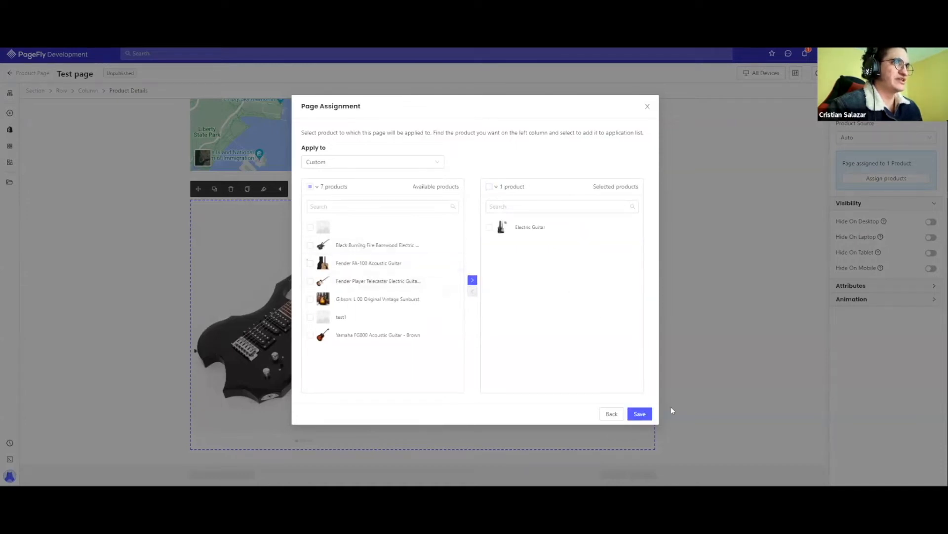
left_click(640, 413)
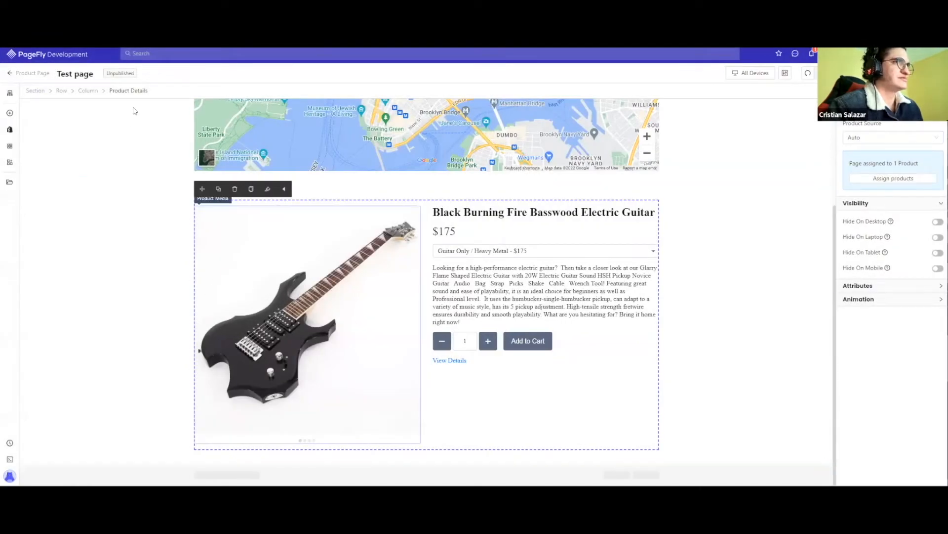
Refresh the Product Details element by switching its product source to Custom Product and back to Auto.
left_click(859, 170)
left_click(862, 139)
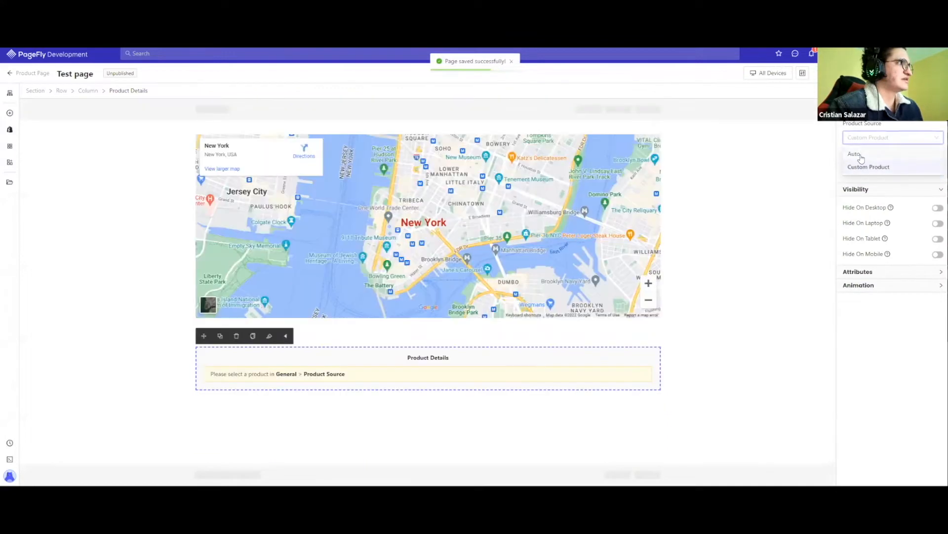
left_click(860, 157)
scroll(420, 197, "down", 3)
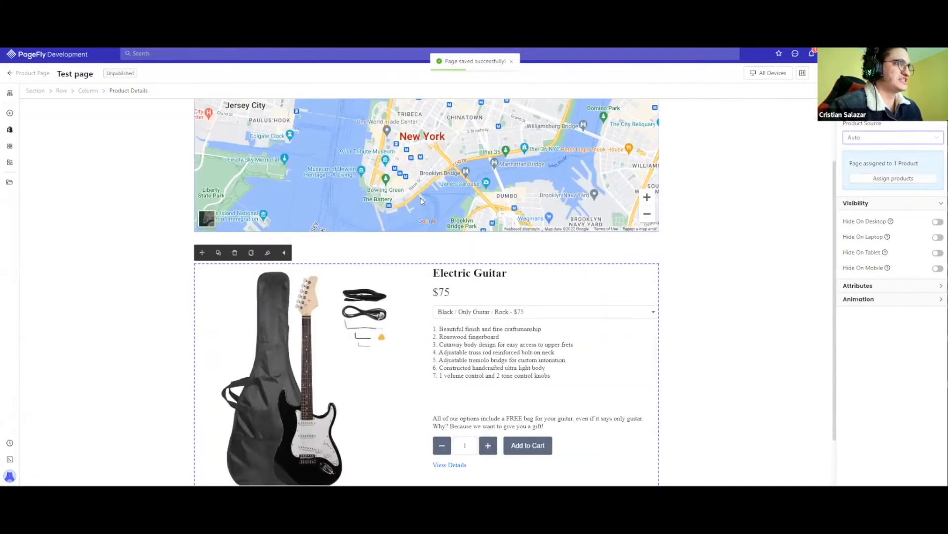
scroll(411, 209, "up", 1)
scroll(494, 211, "down", 2)
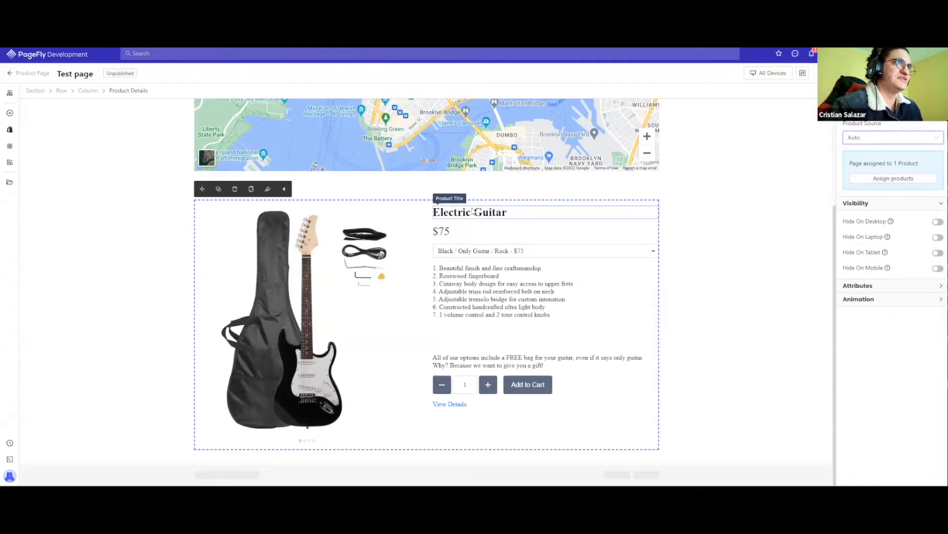
Select the Product Title element and compare it with the Electric Guitar product's title in Shopify, returning to PageFly.
left_click(508, 213)
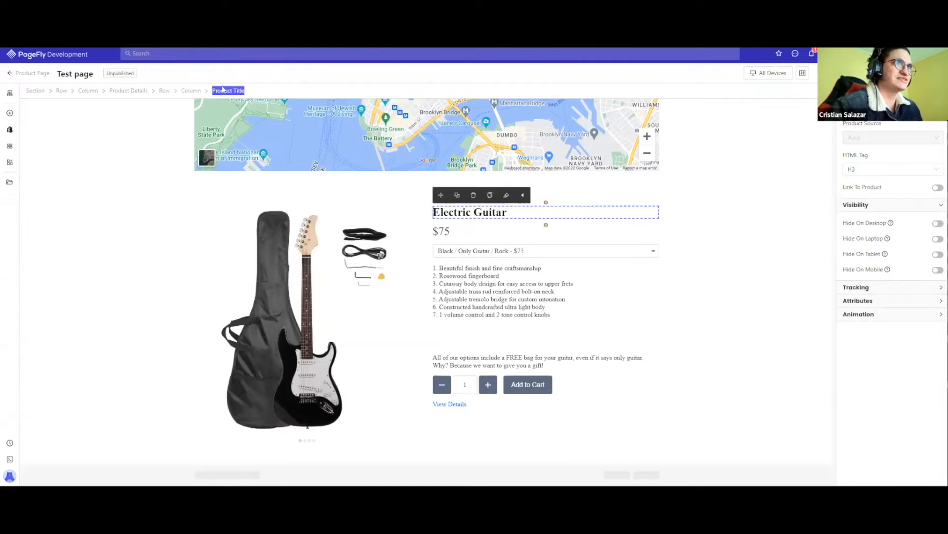
left_click(245, 40)
scroll(292, 185, "up", 1)
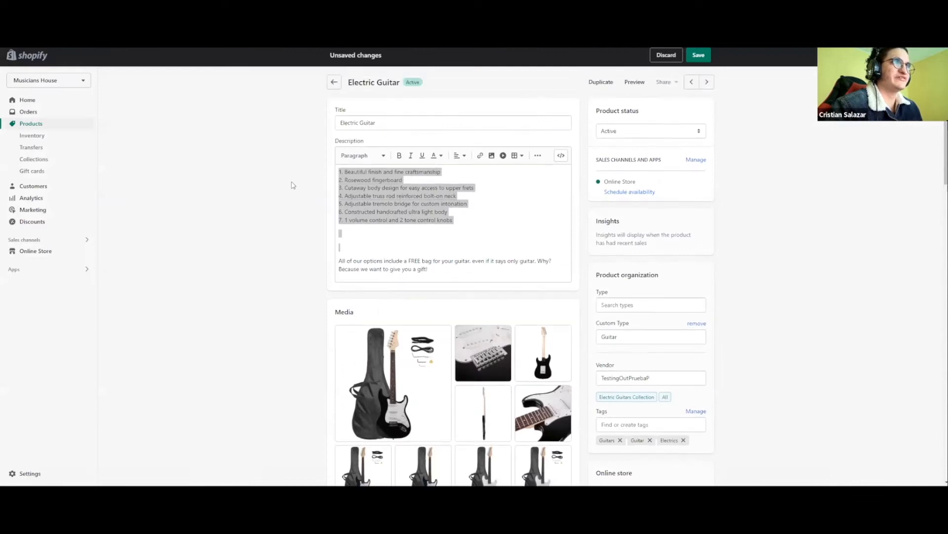
triple_click(353, 125)
left_click(345, 41)
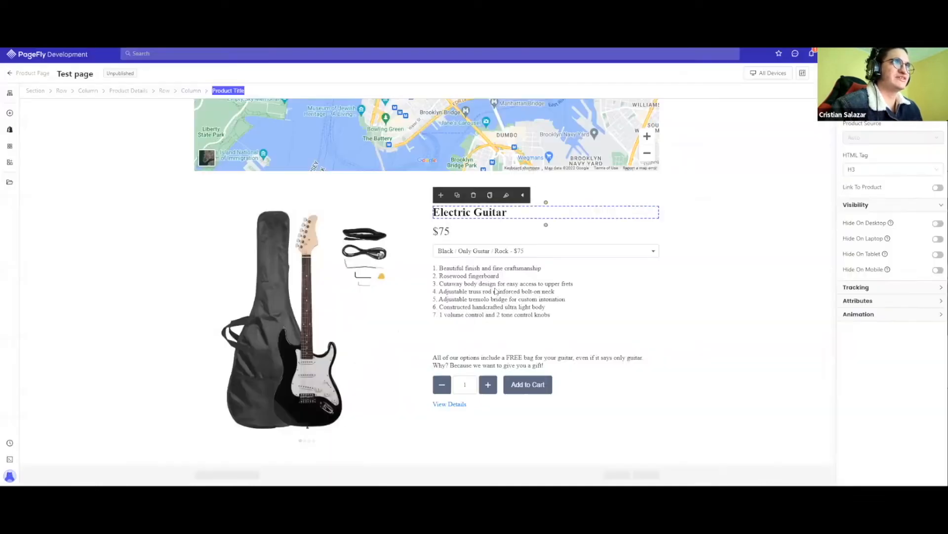
Compare the Product Description element and product images in PageFly with the Electric Guitar's description and media in Shopify.
left_click(493, 291)
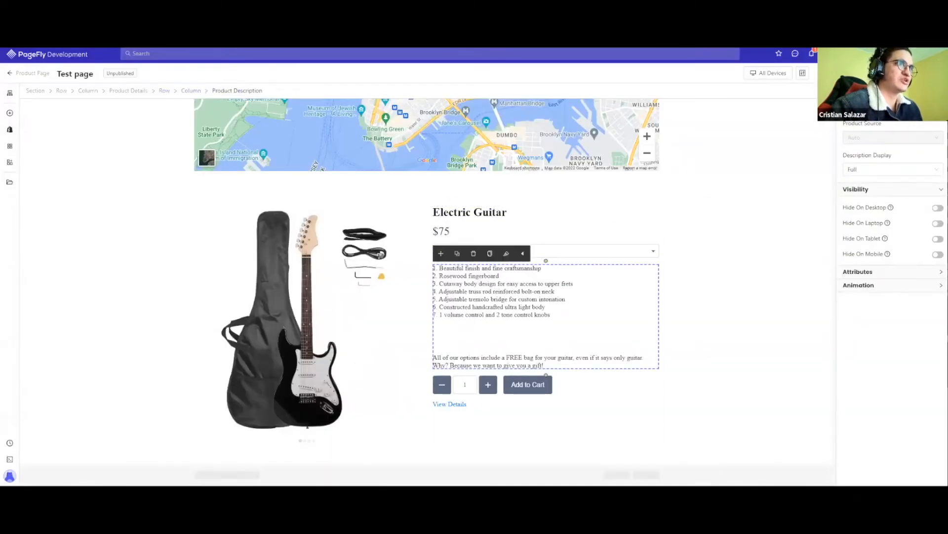
left_click(244, 40)
left_click(383, 203)
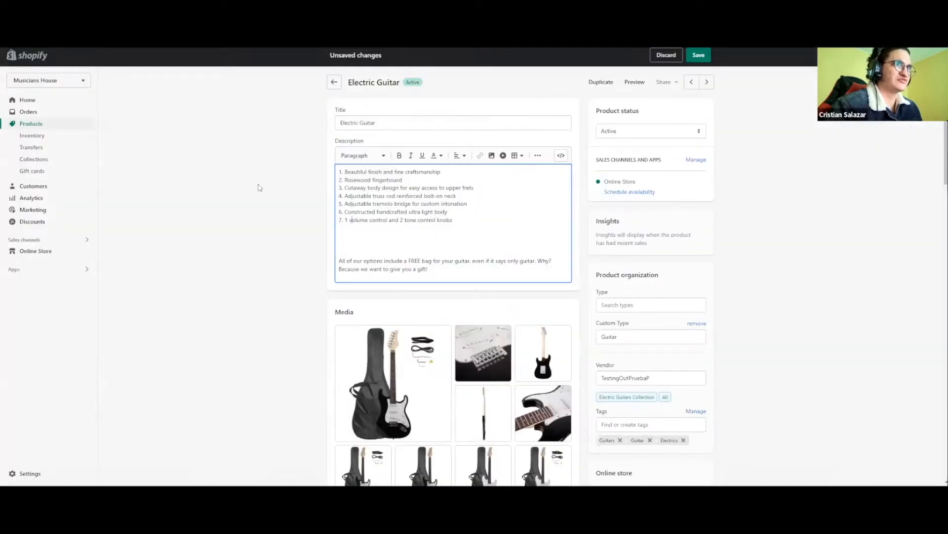
scroll(392, 286, "down", 2)
scroll(393, 285, "down", 2)
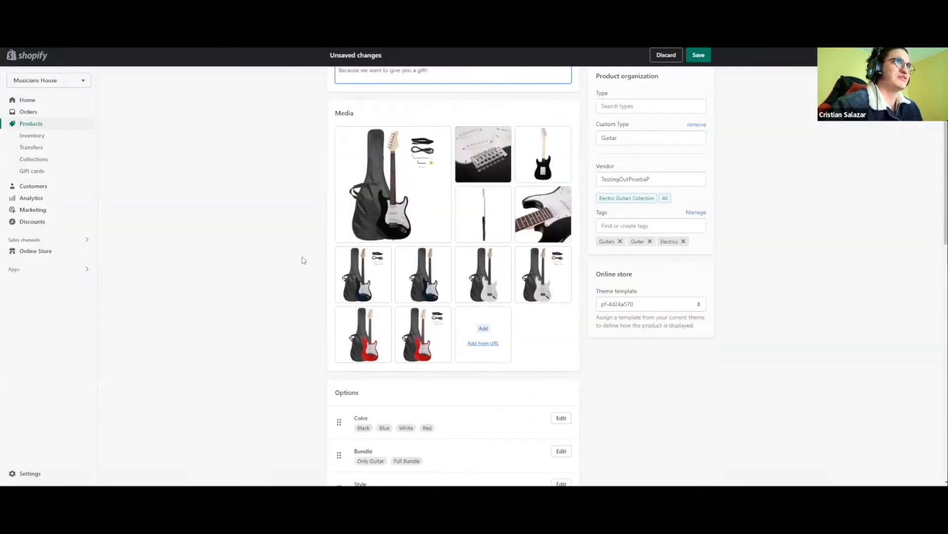
key("ctrl+Tab")
left_click(222, 41)
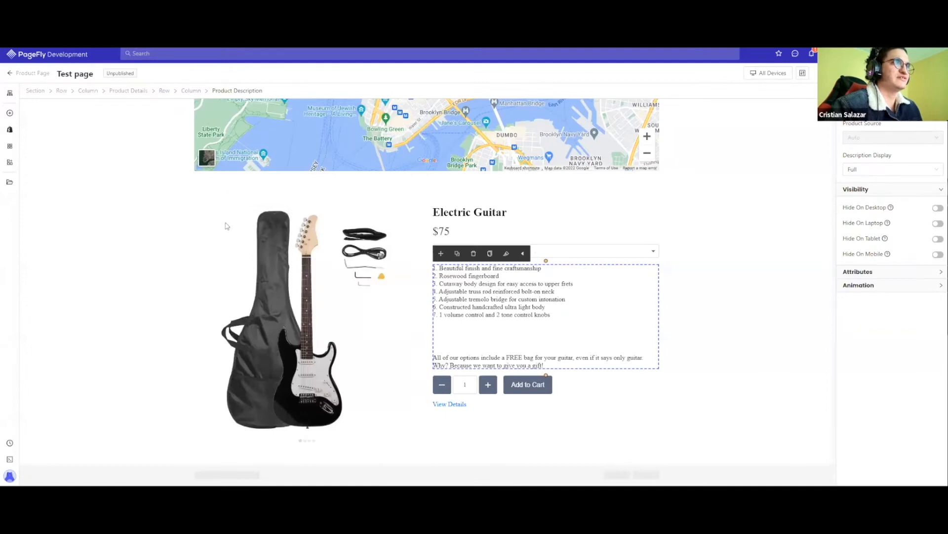
Review the Electric Guitar's variants in Shopify, and examine the Product Variant element's Variants Display setting in PageFly.
scroll(260, 221, "down", 5)
scroll(417, 318, "down", 2)
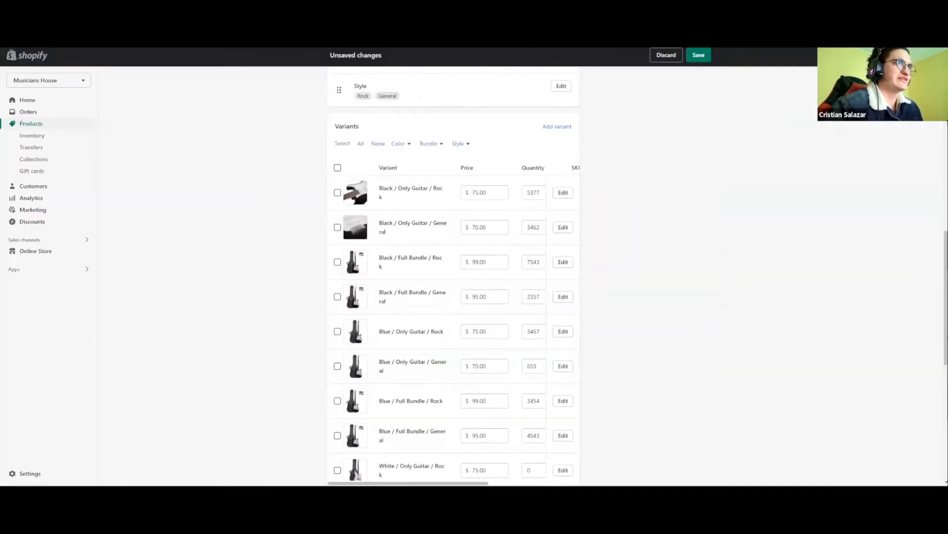
key("ctrl+Tab")
left_click(590, 253)
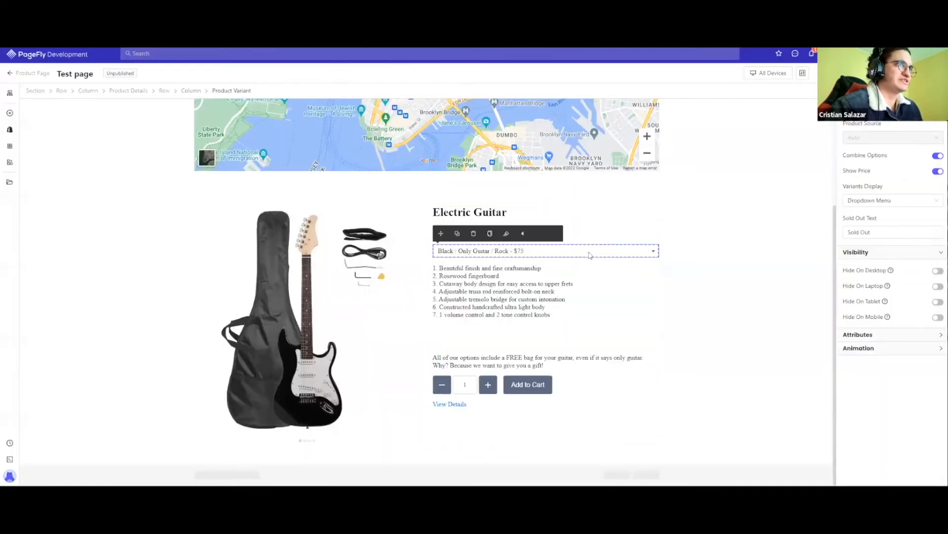
left_click(877, 204)
left_click(870, 185)
left_click(862, 197)
left_click(865, 187)
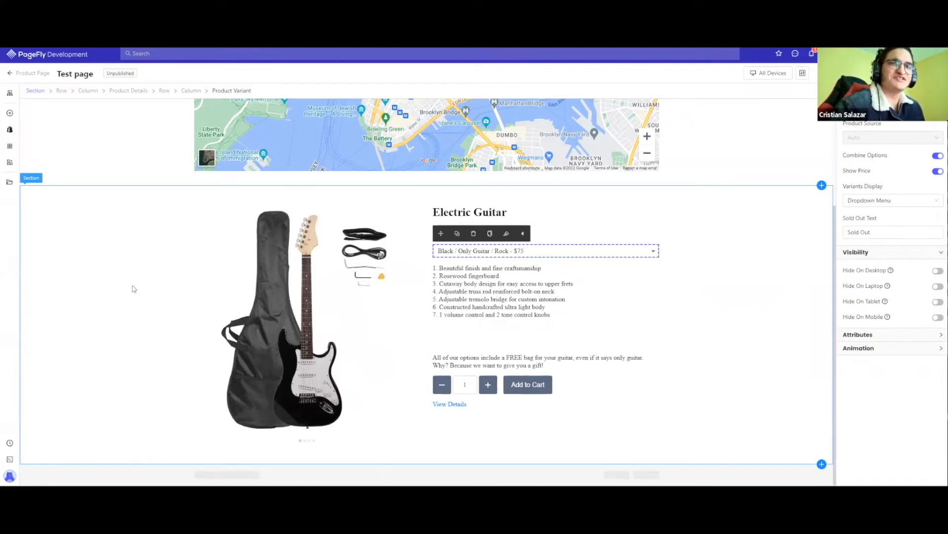
Add the Product List variation with two items per row below the product details, keeping All as its product source.
left_click(9, 130)
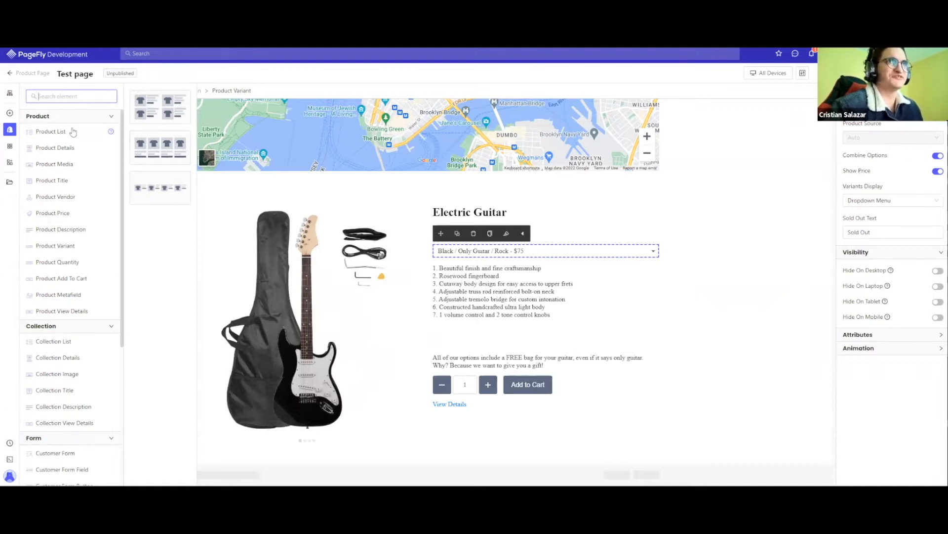
left_click_drag(160, 107, 169, 455)
scroll(428, 247, "down", 2)
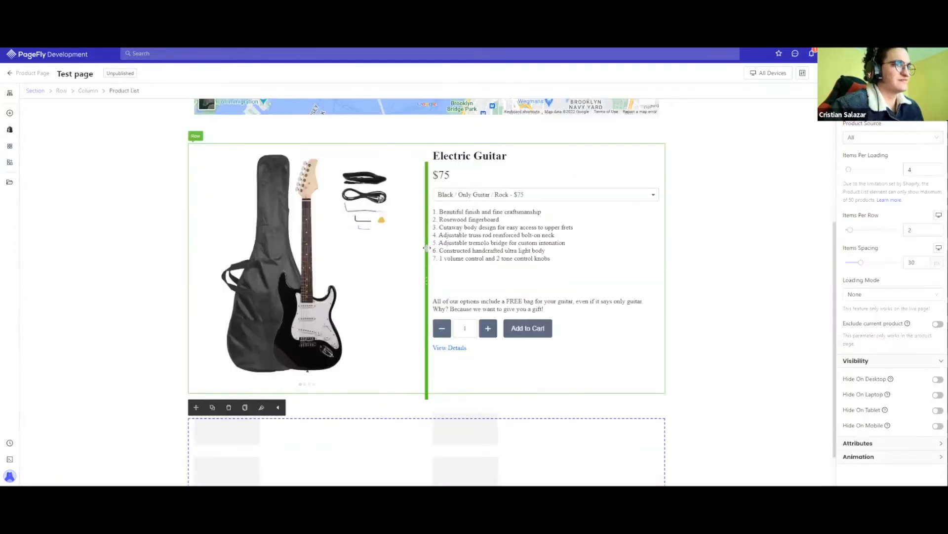
left_click_drag(843, 124, 857, 140)
left_click(895, 126)
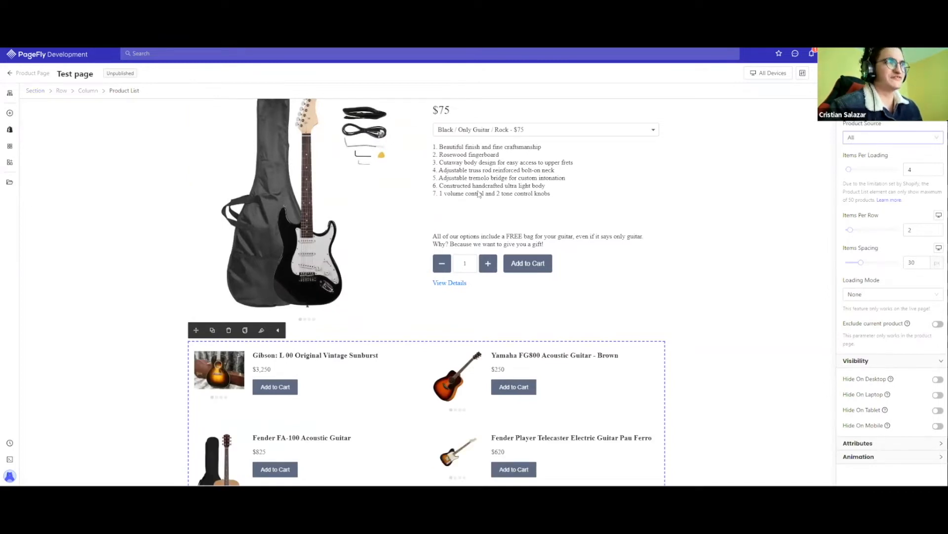
scroll(453, 220, "down", 2)
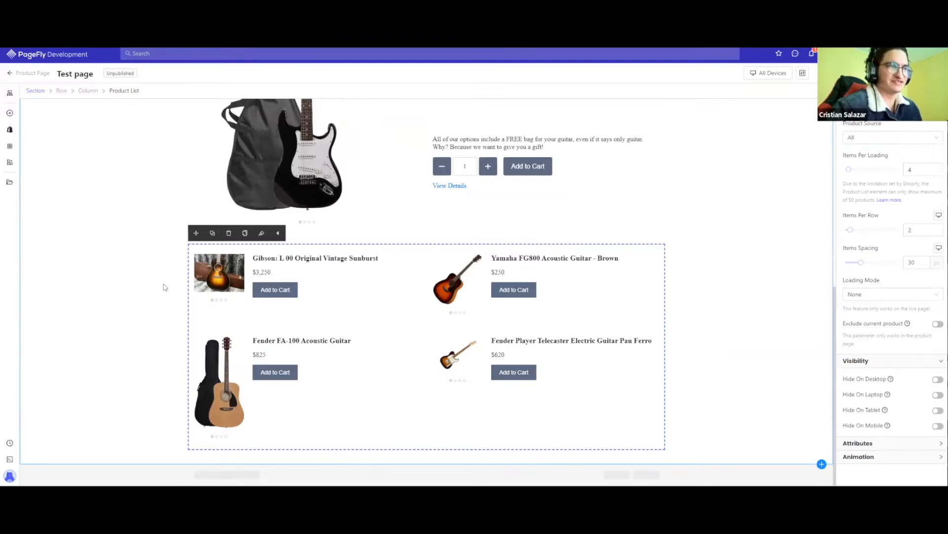
Inspect the Product List and its nested Product Media and Product Add To Cart elements.
triple_click(131, 91)
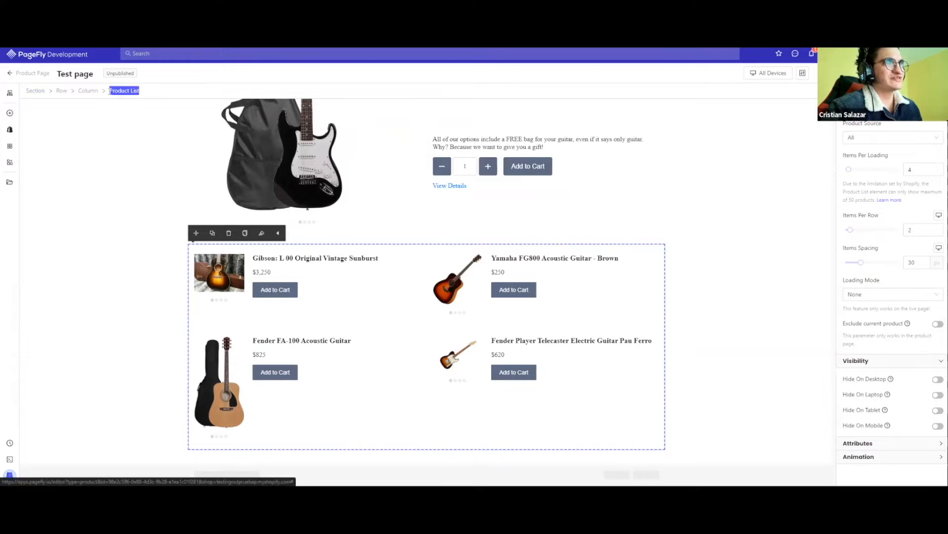
left_click(218, 279)
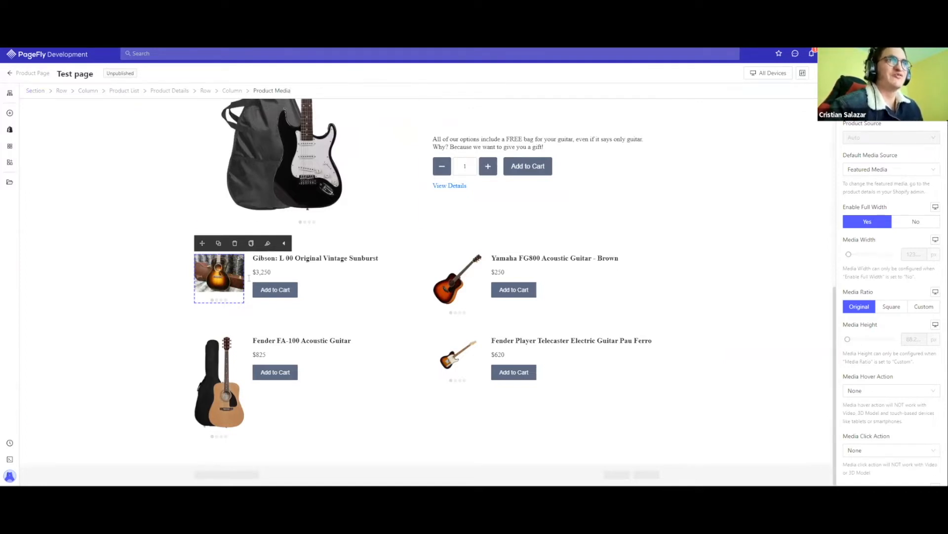
left_click(260, 289)
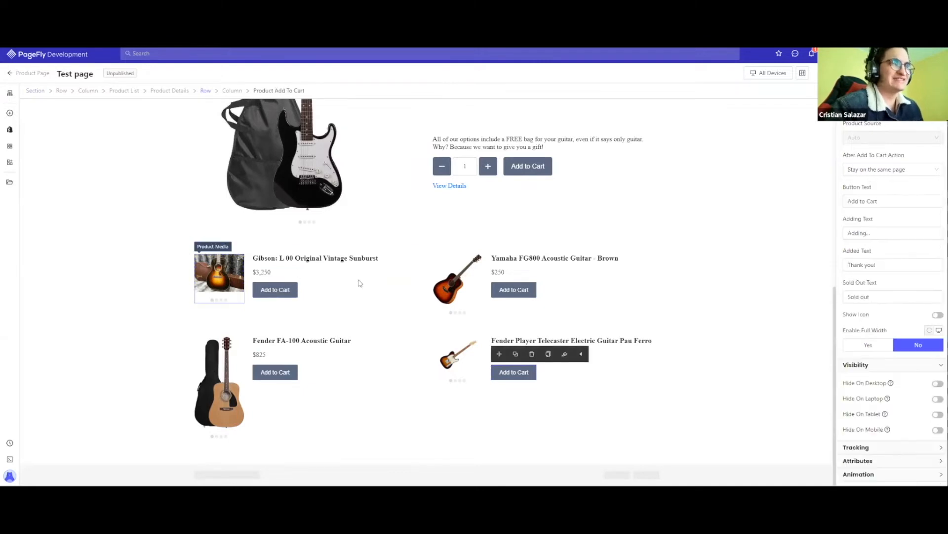
left_click(459, 283)
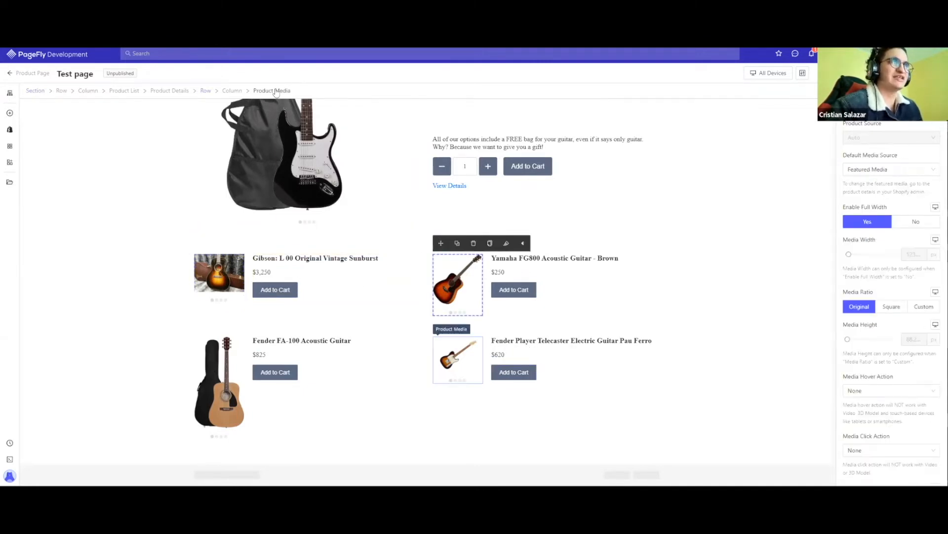
Set the Product List's source to Custom Collection and choose the Electric Guitars Collection.
left_click(121, 91)
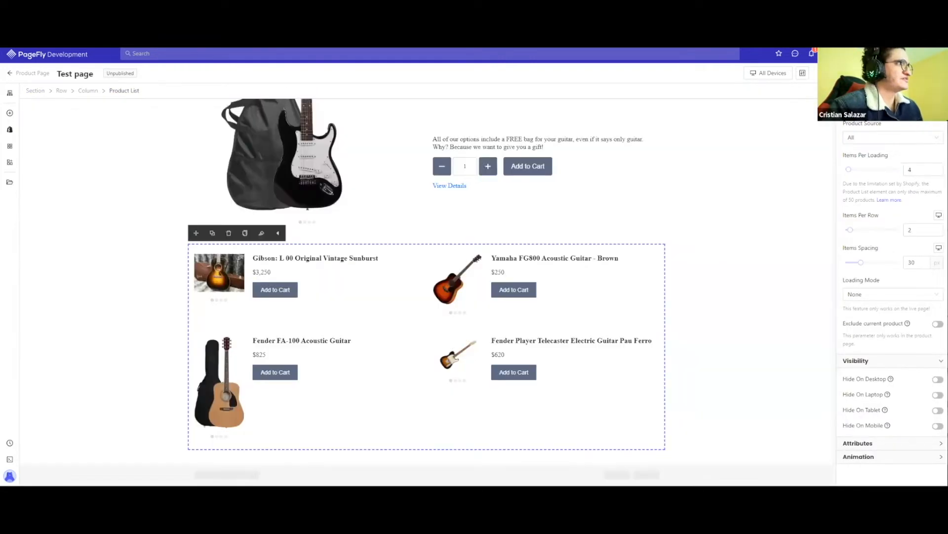
left_click(872, 137)
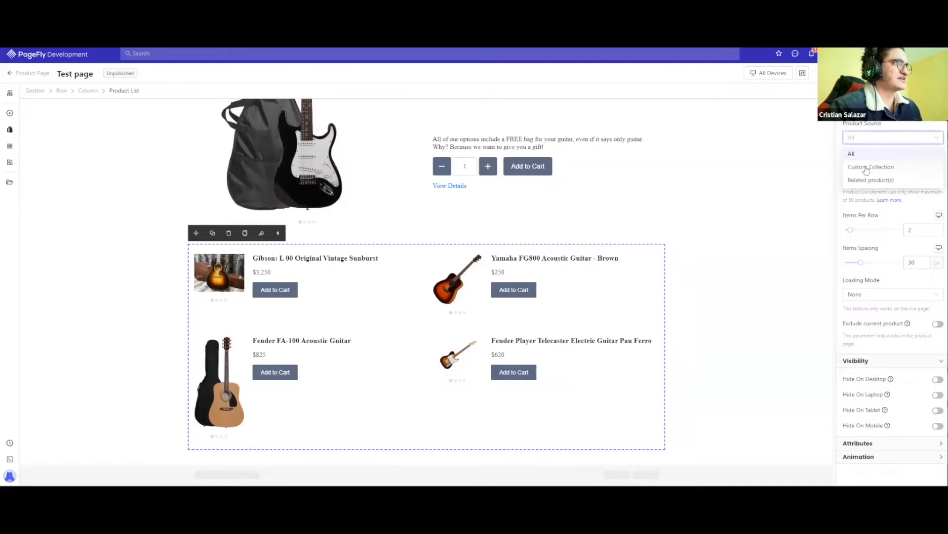
left_click(867, 167)
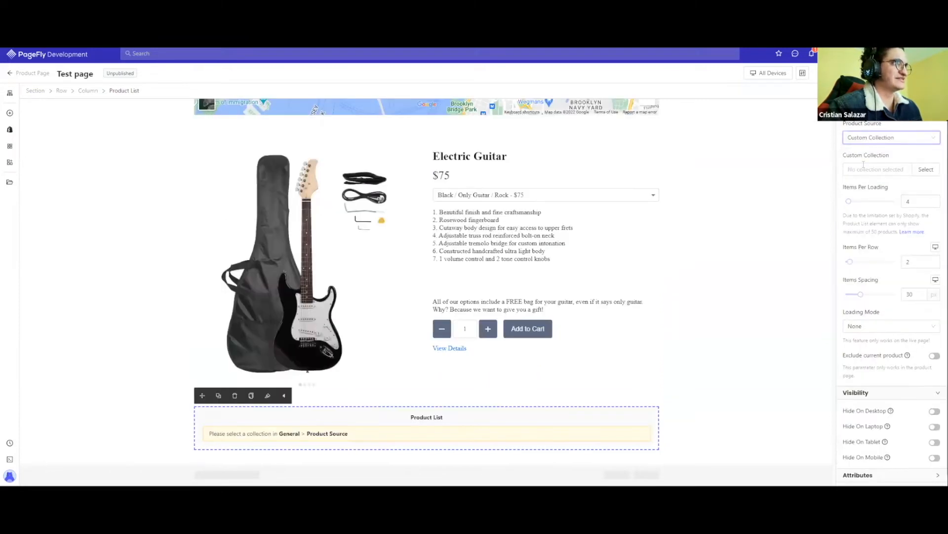
left_click(864, 171)
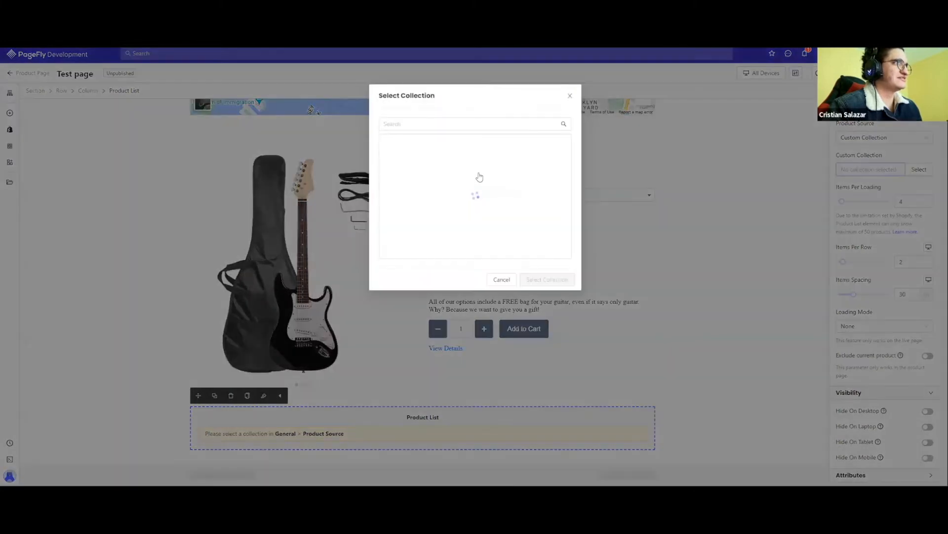
left_click(447, 188)
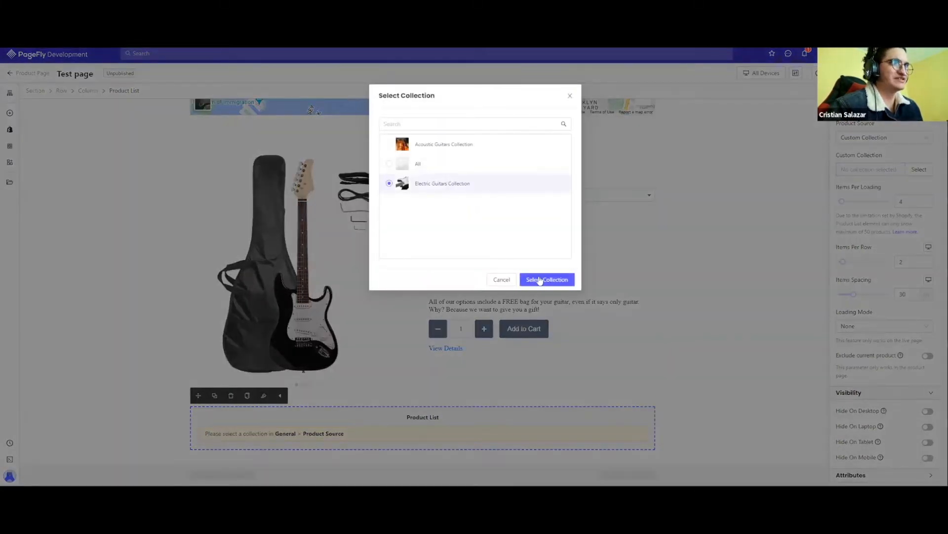
left_click(533, 279)
scroll(435, 256, "down", 2)
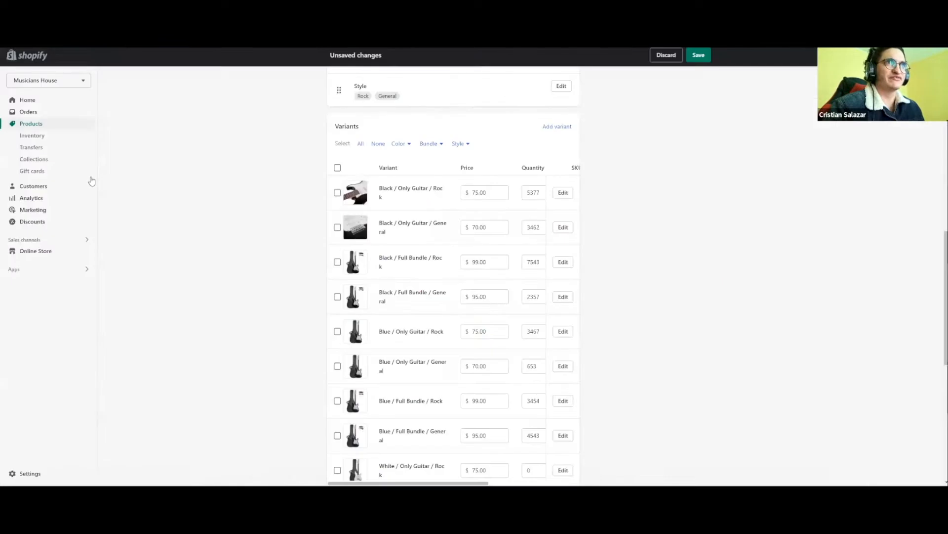
Open the Electric Guitars Collection in Shopify, leaving the product unsaved, and compare its products with the Product List in PageFly.
left_click(60, 159)
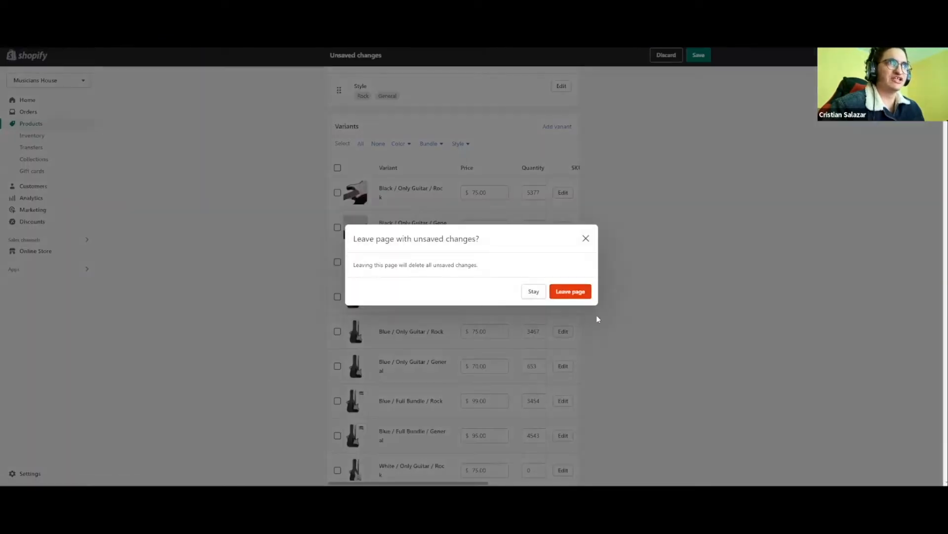
left_click(572, 292)
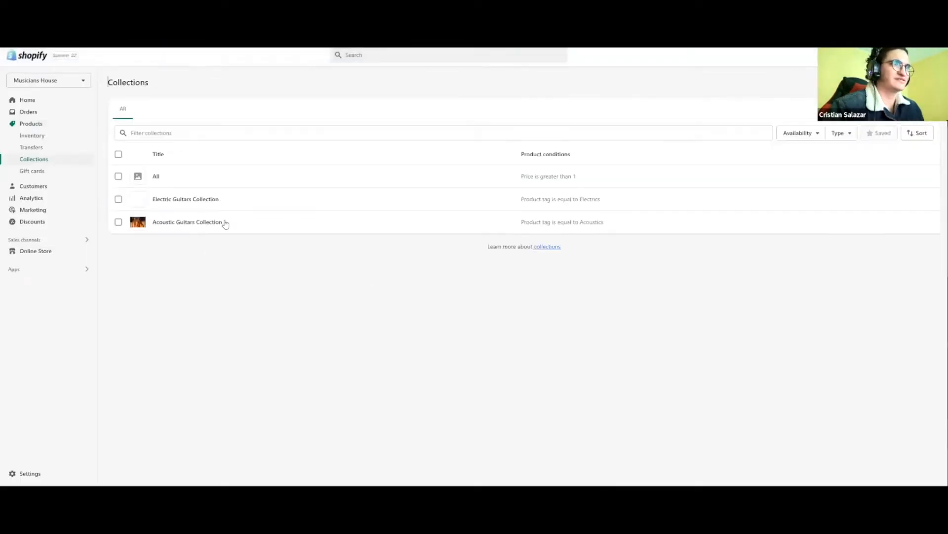
left_click(246, 202)
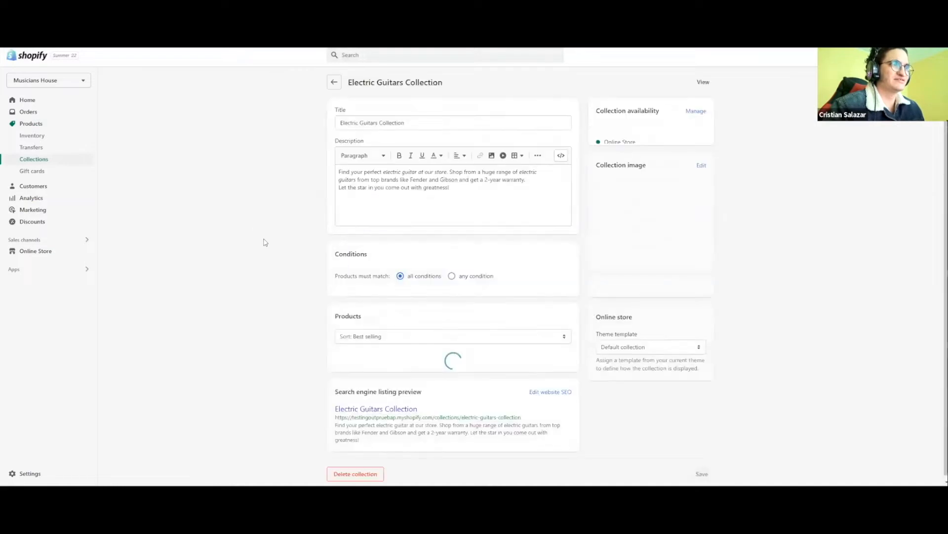
scroll(264, 240, "down", 3)
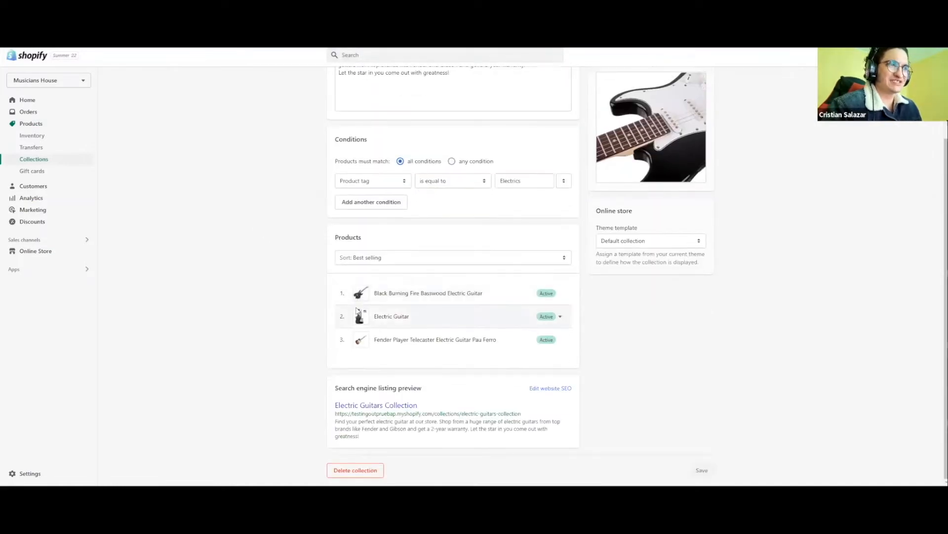
key("ctrl+Tab")
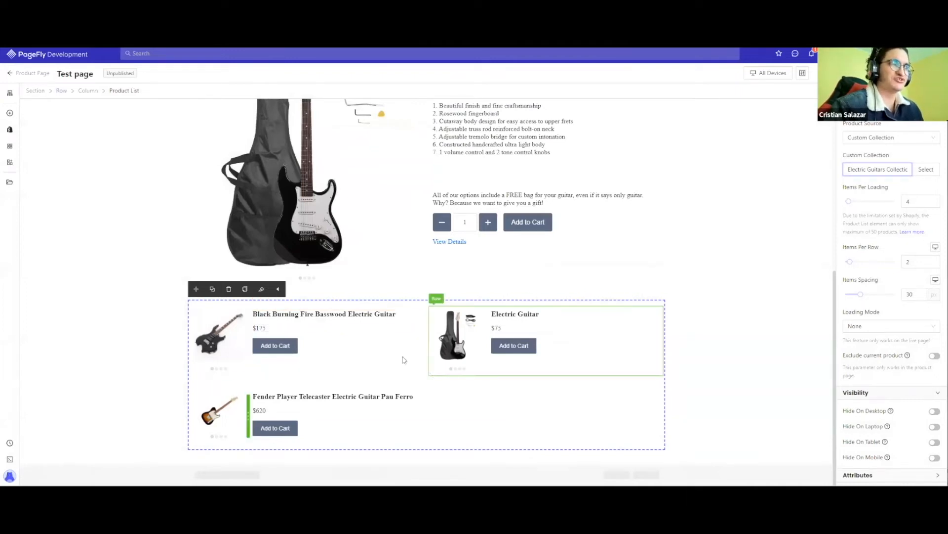
key("ctrl+Tab")
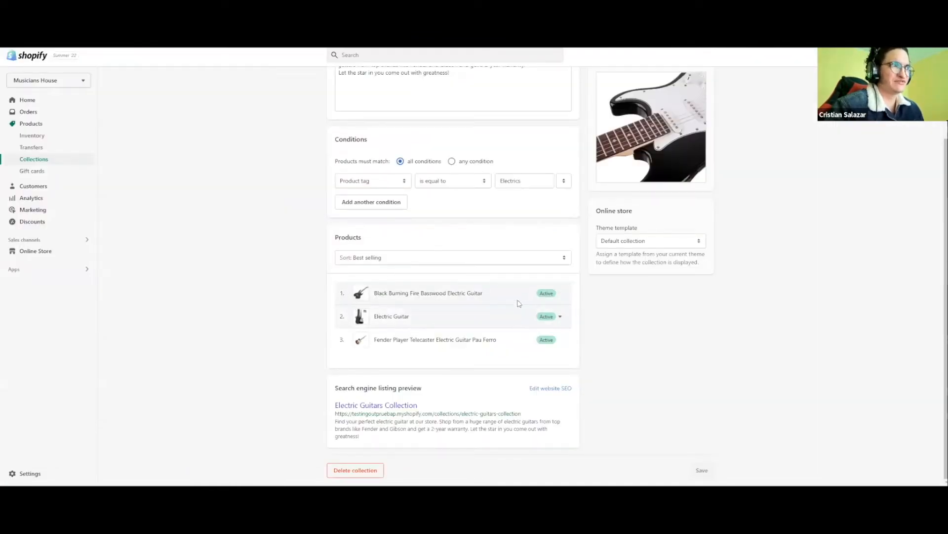
key("ctrl+Tab")
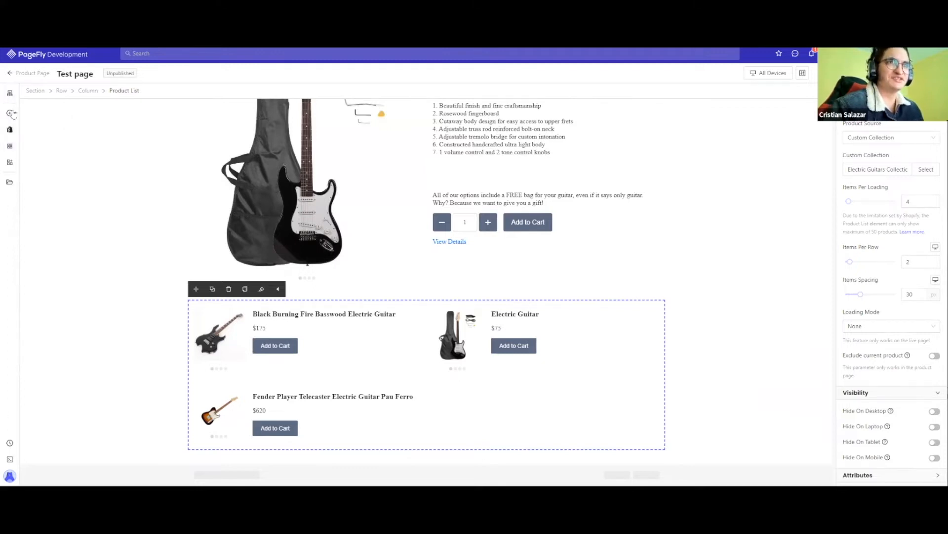
Open the third-party element integrations and filter them by the Email Marketing category.
left_click(10, 148)
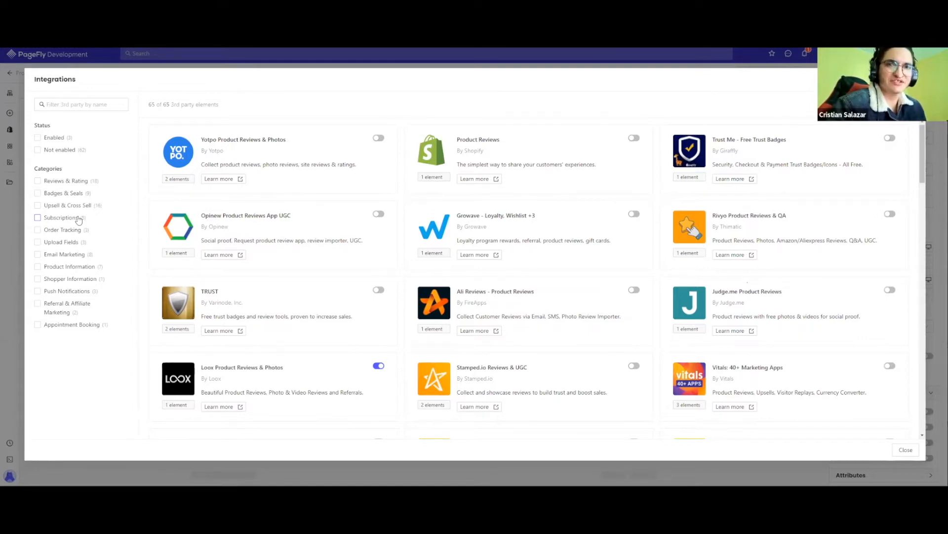
left_click(107, 105)
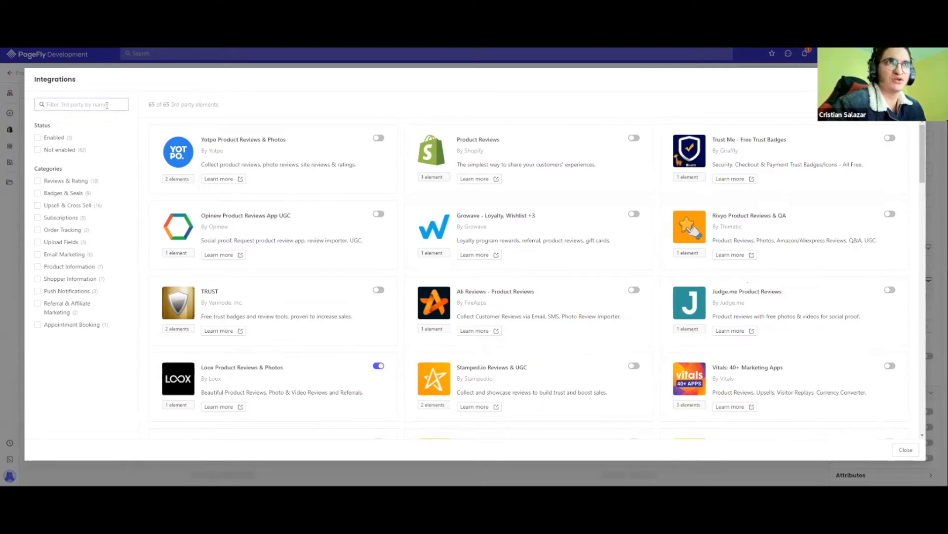
left_click(247, 93)
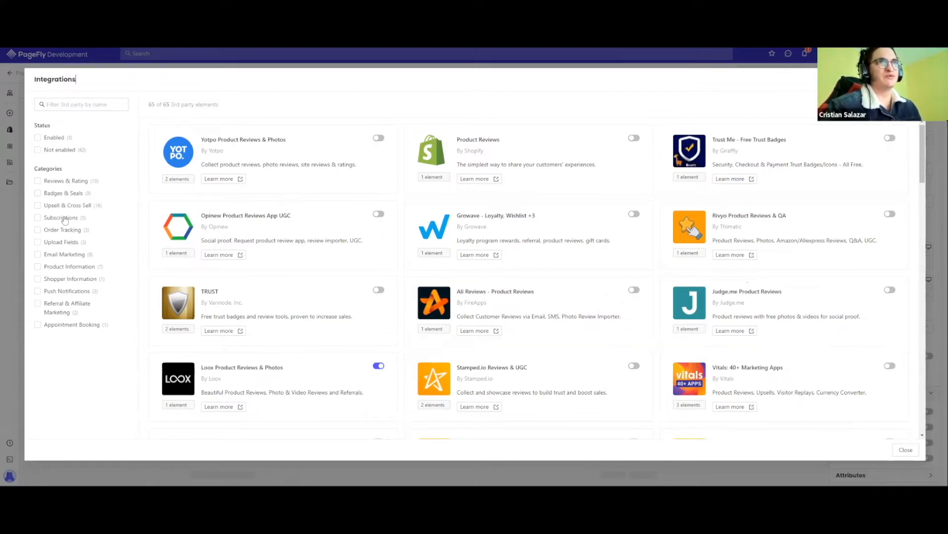
left_click(71, 256)
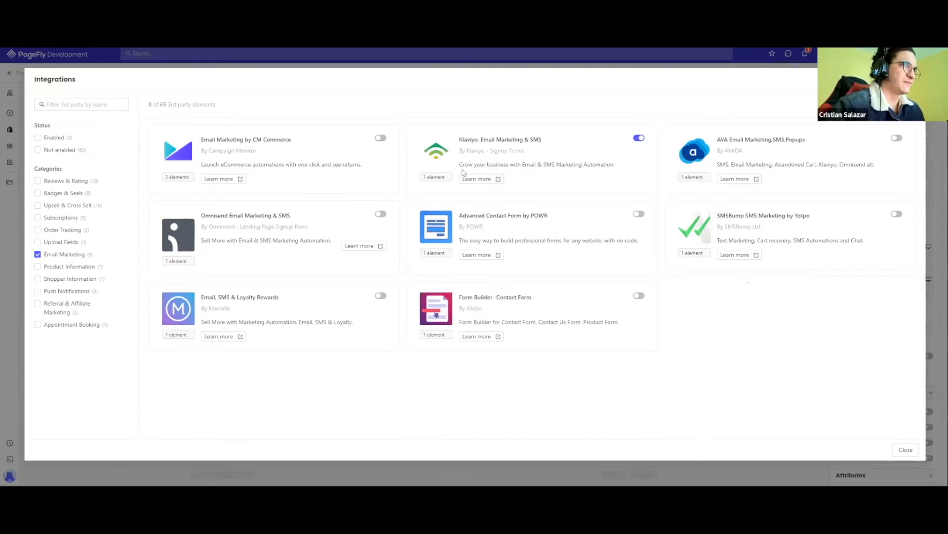
Enable the Omnisend Email Marketing & SMS integration and place its Landing Page Signup Form below the Product List.
mouse_move(446, 178)
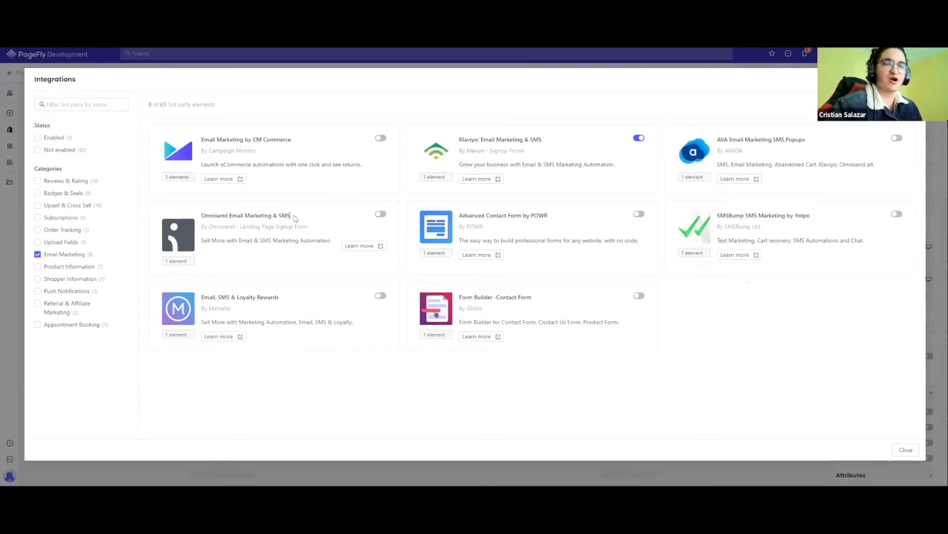
left_click(382, 214)
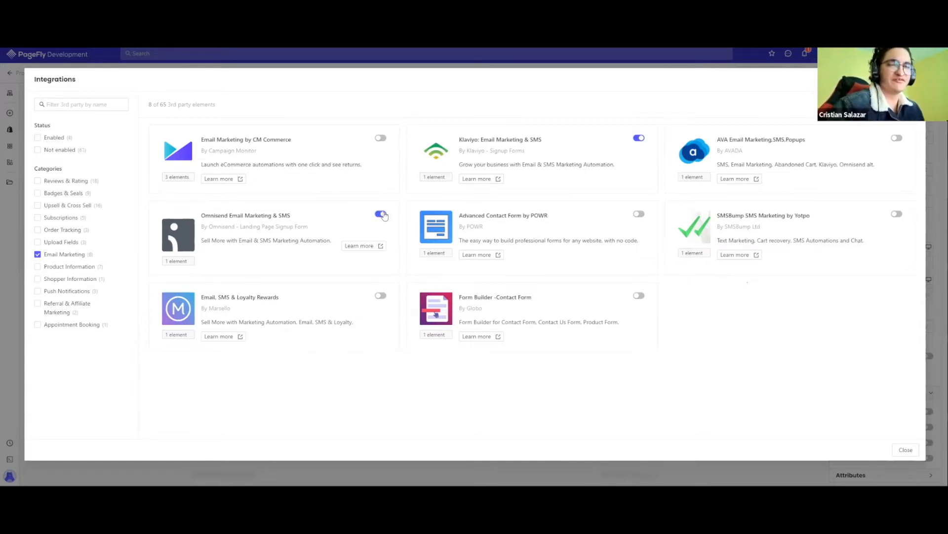
left_click(906, 450)
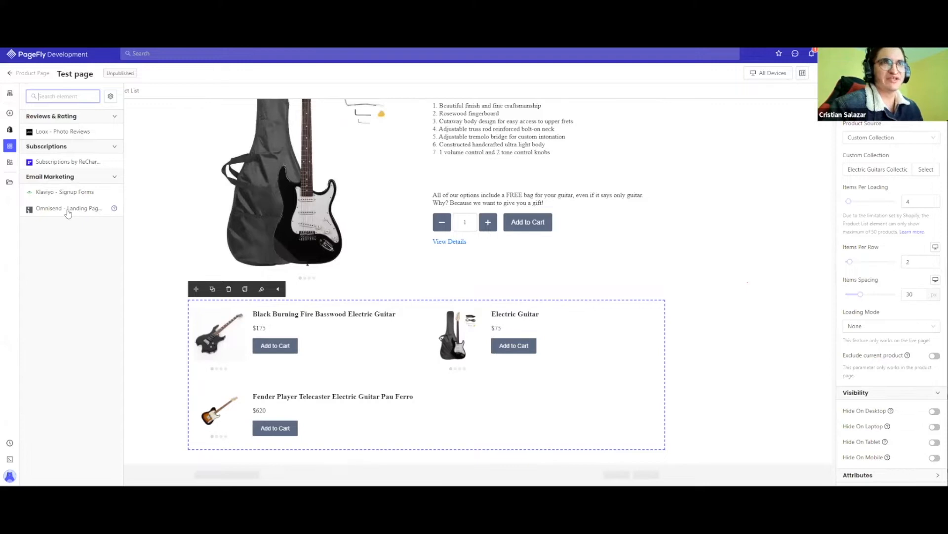
mouse_move(68, 210)
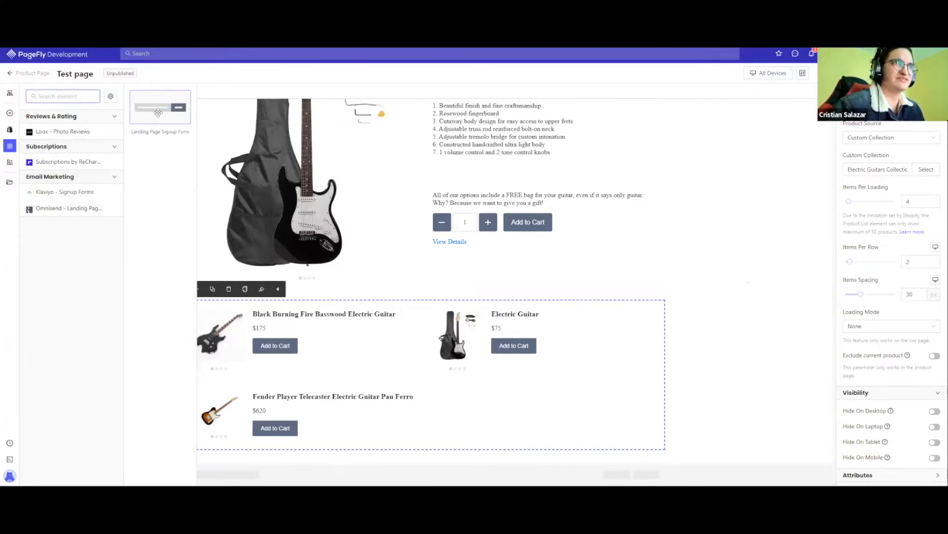
mouse_move(157, 111)
left_mouse_down()
mouse_move(346, 257)
mouse_move(415, 442)
mouse_move(372, 449)
left_mouse_up()
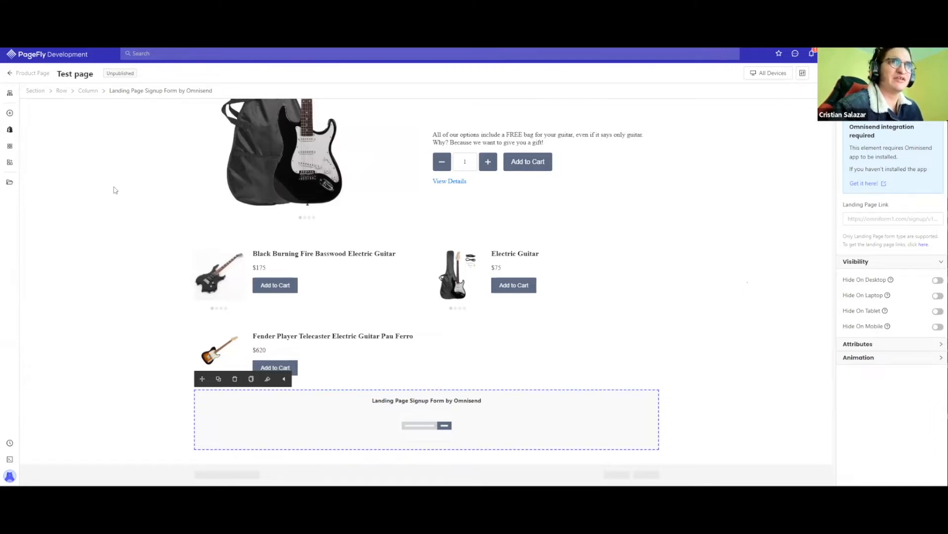
Review the enabled third-party elements and the catalogue of extra third-party applications.
left_click(12, 150)
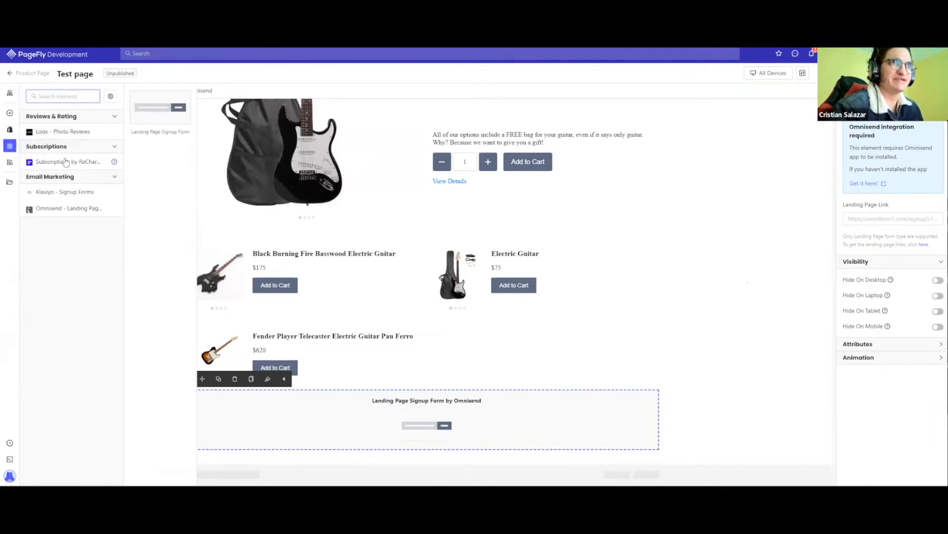
mouse_move(71, 133)
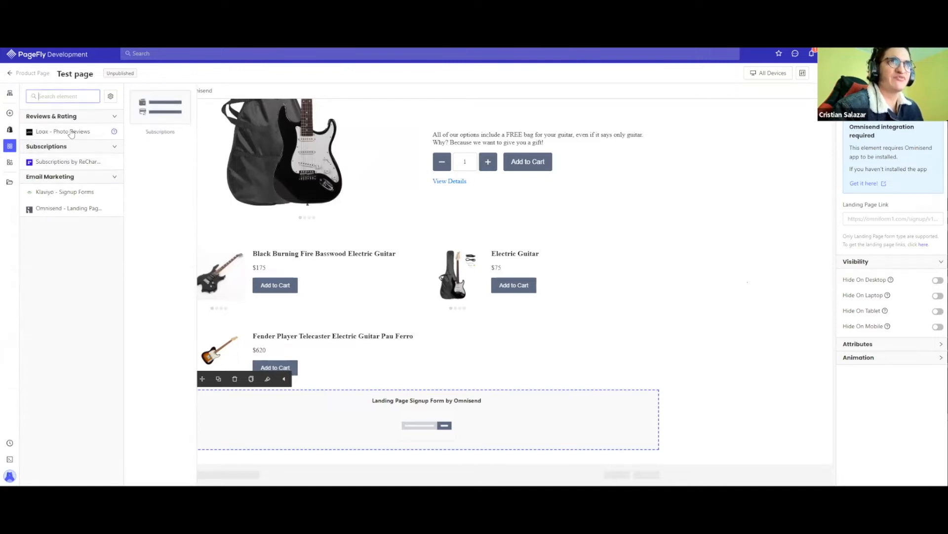
left_click(10, 146)
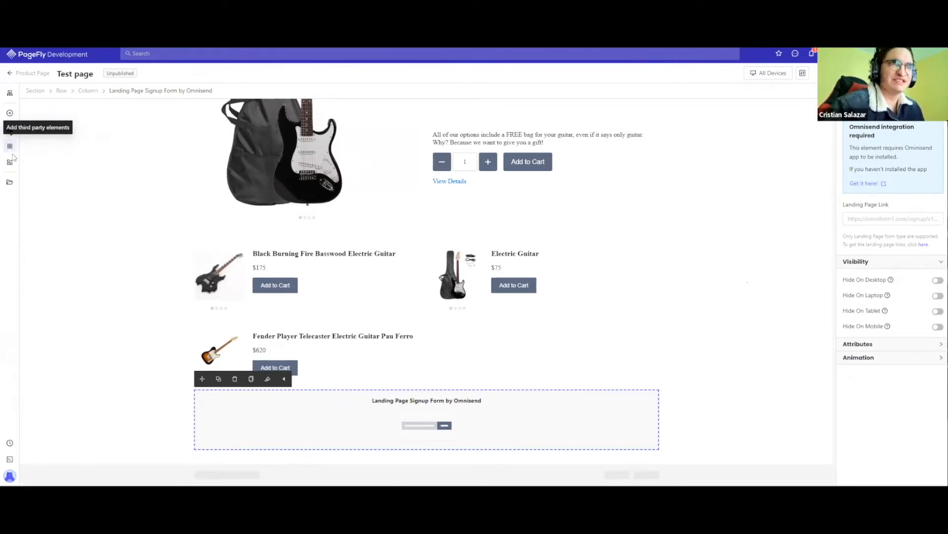
left_click(12, 162)
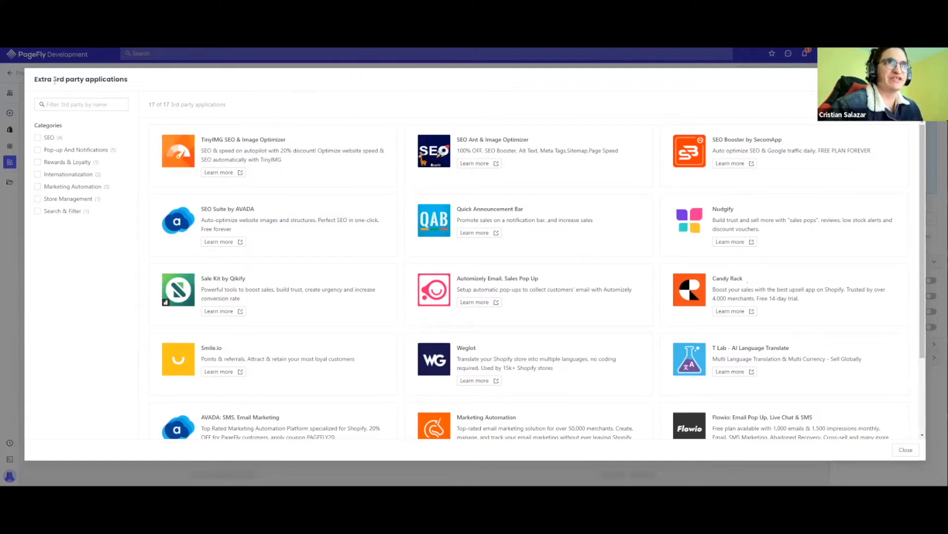
triple_click(86, 82)
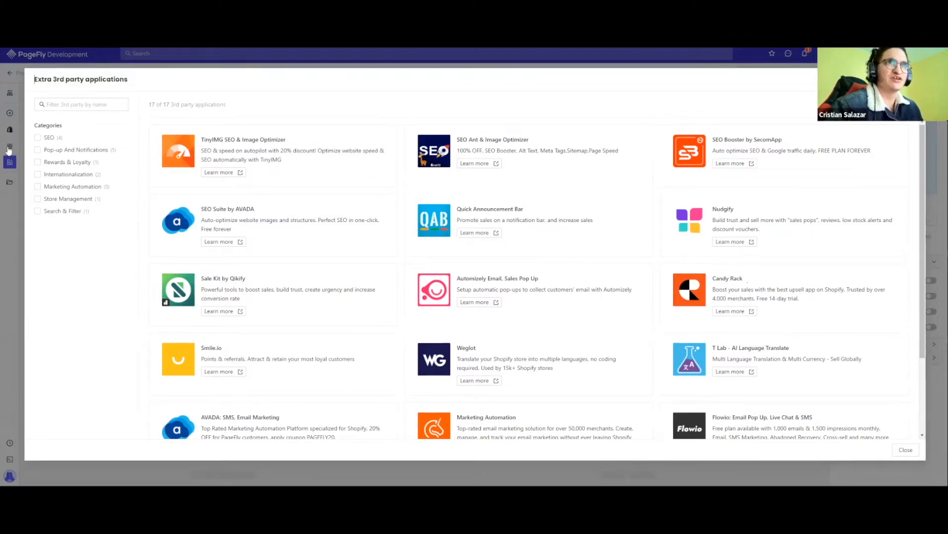
left_click(9, 151)
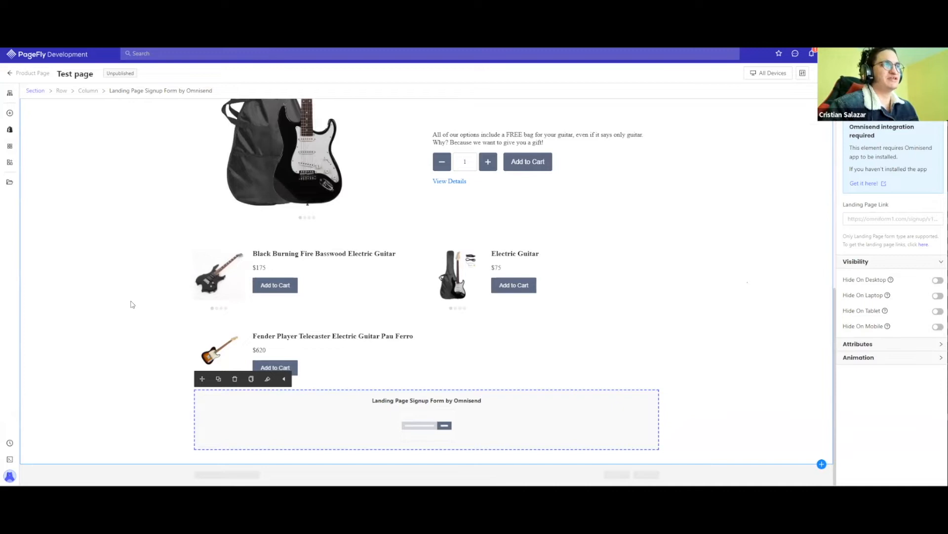
Examine how the page is divided by selecting the map section, the product section and the Omnisend signup form.
scroll(133, 304, "up", 2)
scroll(132, 304, "up", 3)
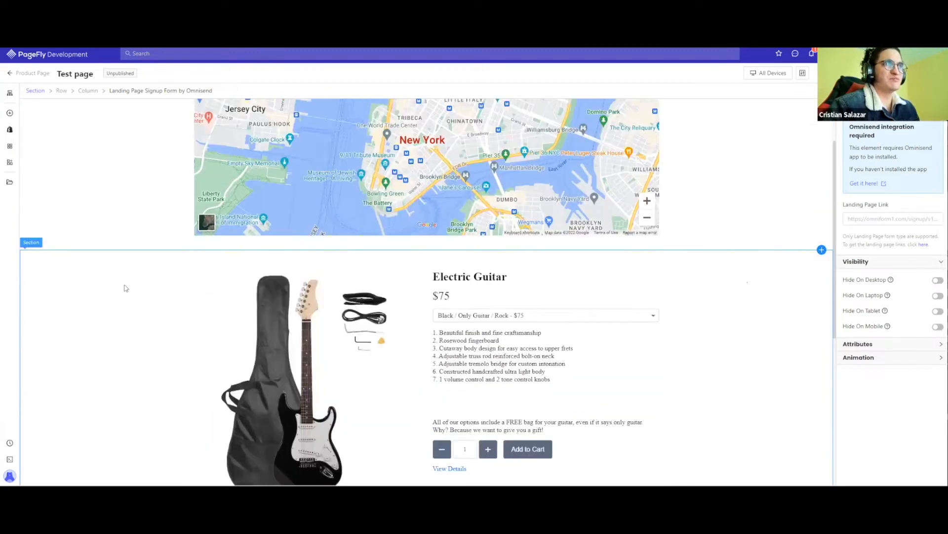
left_click(159, 258)
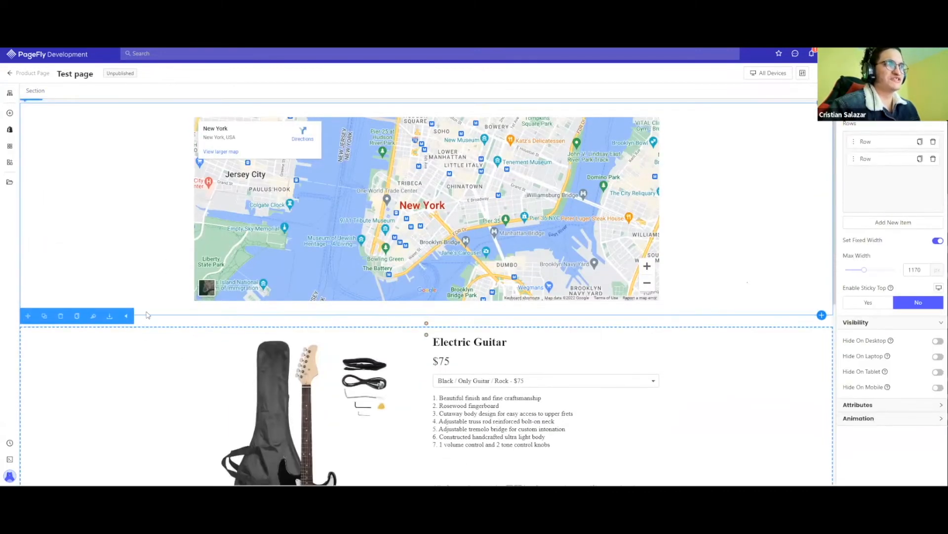
scroll(152, 349, "down", 4)
scroll(152, 348, "down", 3)
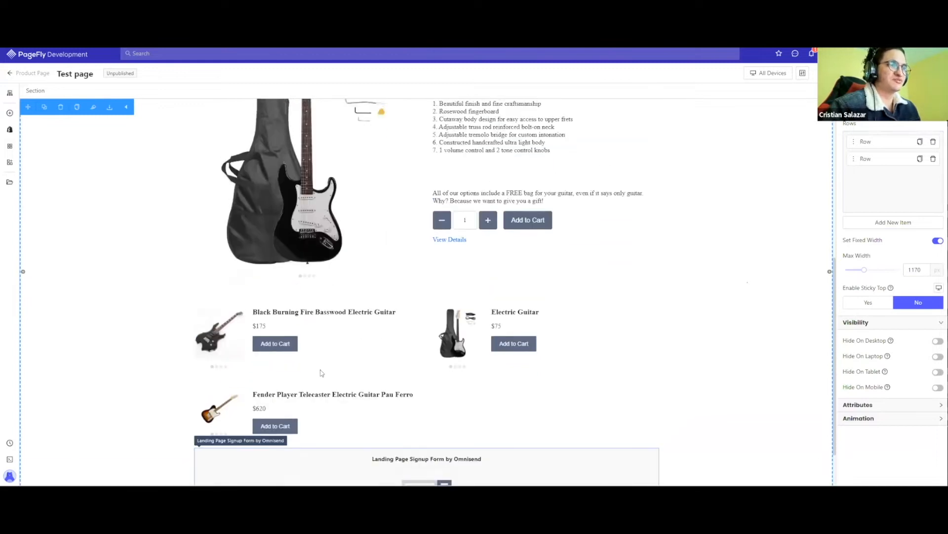
left_click(312, 406)
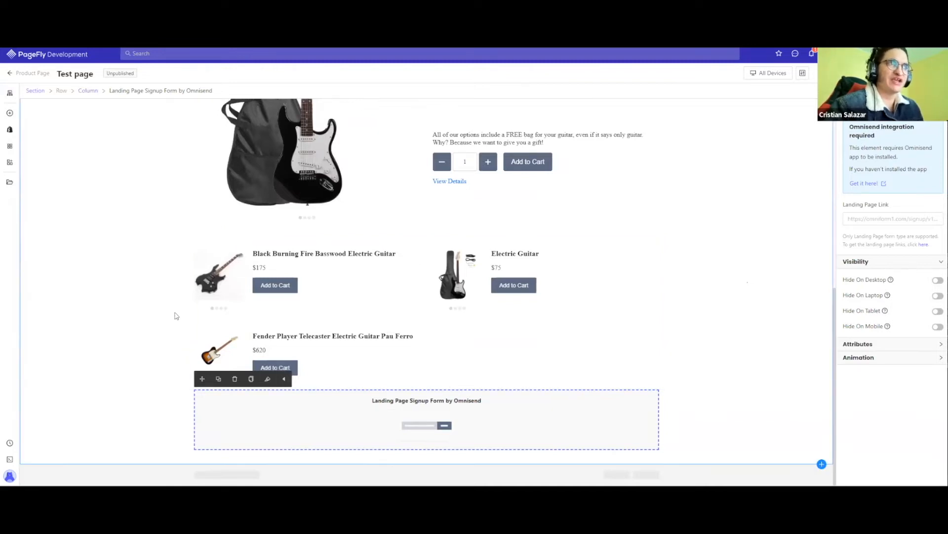
scroll(176, 316, "up", 4)
scroll(177, 316, "up", 3)
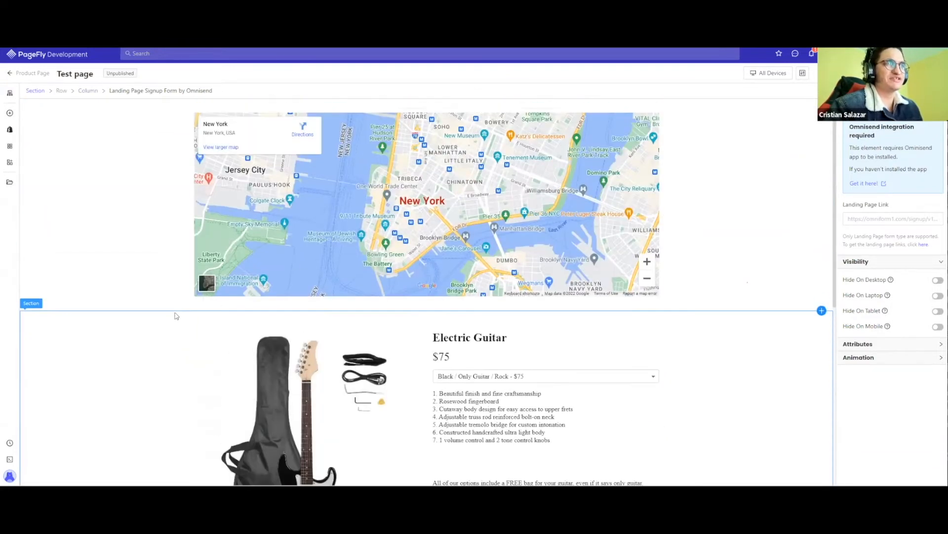
left_click(153, 285)
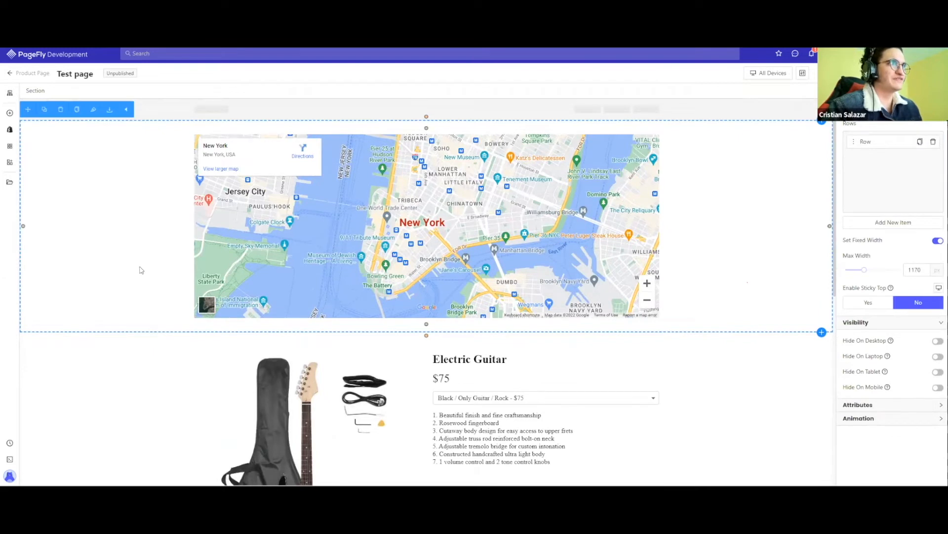
scroll(147, 277, "down", 7)
scroll(146, 277, "up", 5)
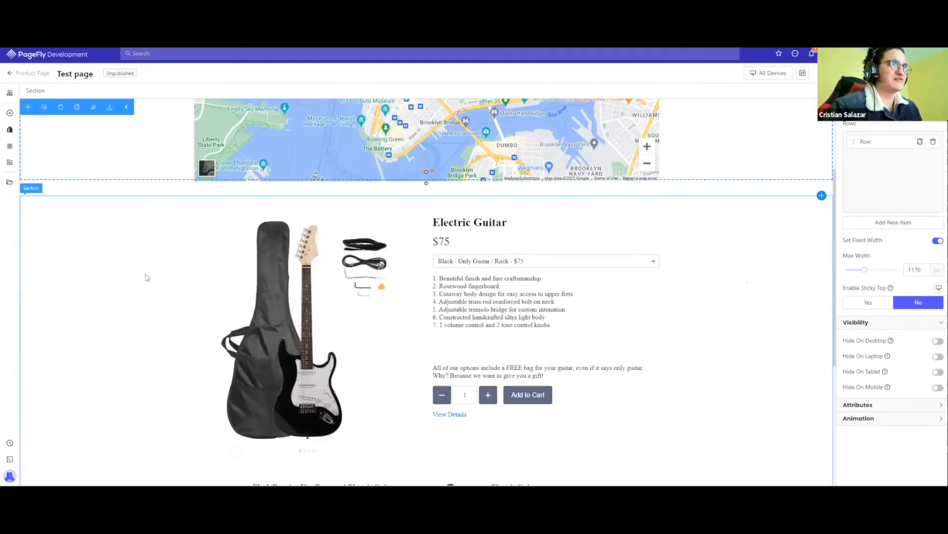
scroll(147, 278, "down", 5)
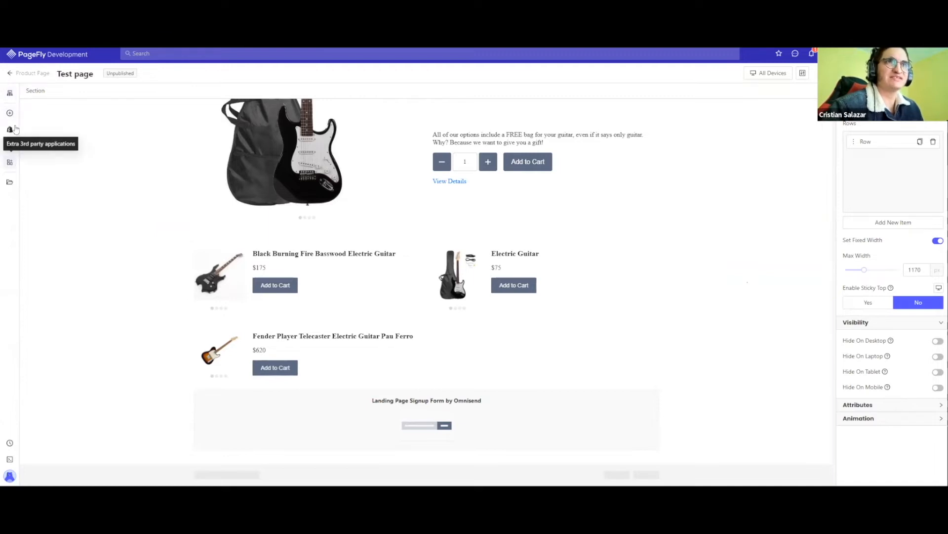
Open the page outline, collapse both sections and select each one to see which part of the page it covers.
left_click(13, 97)
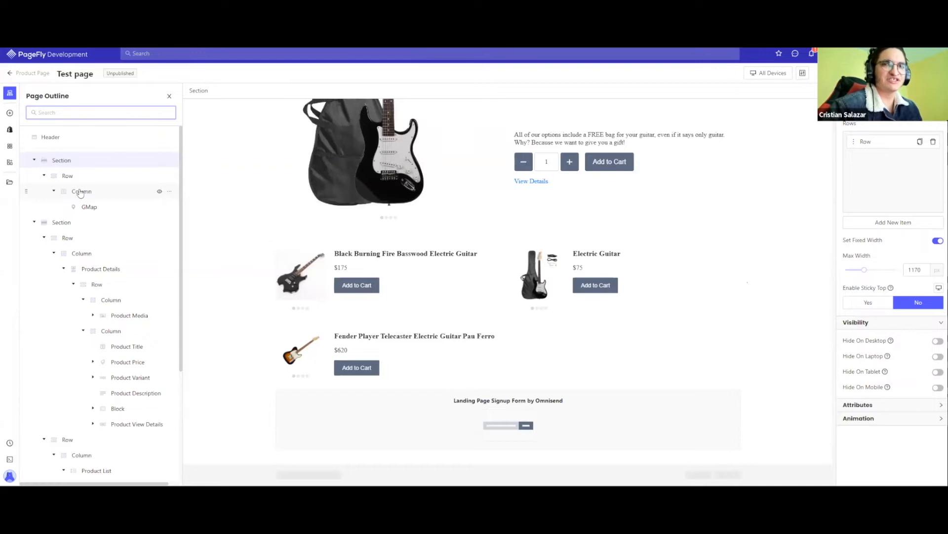
left_click(34, 160)
left_click(34, 175)
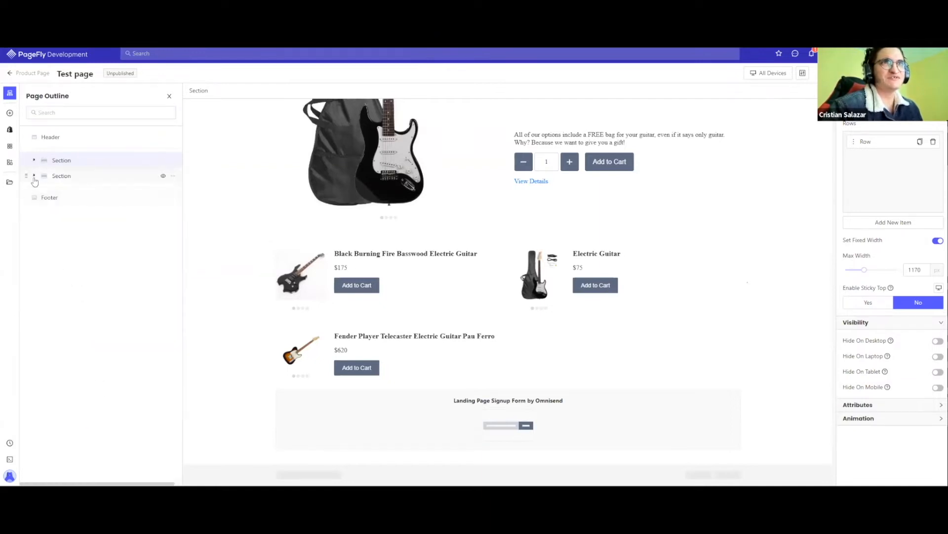
left_click(69, 161)
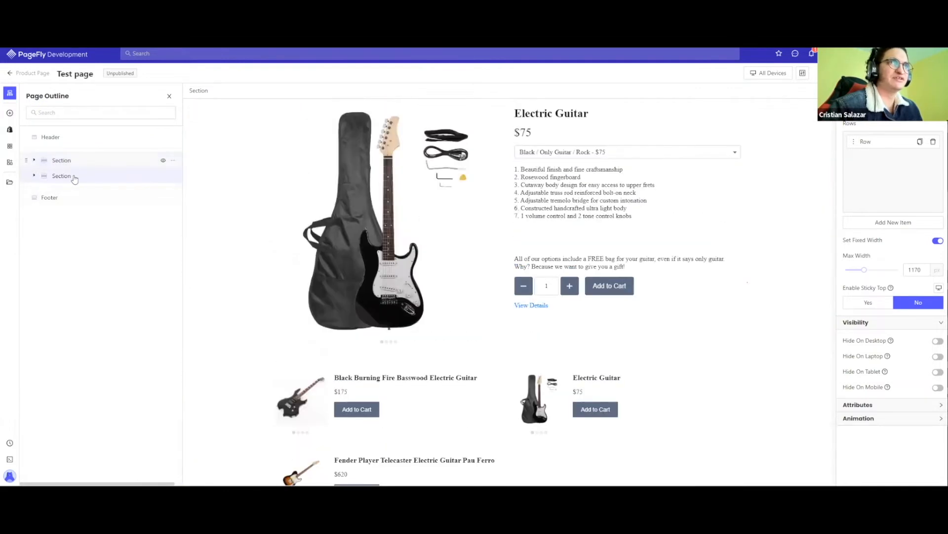
left_click(74, 175)
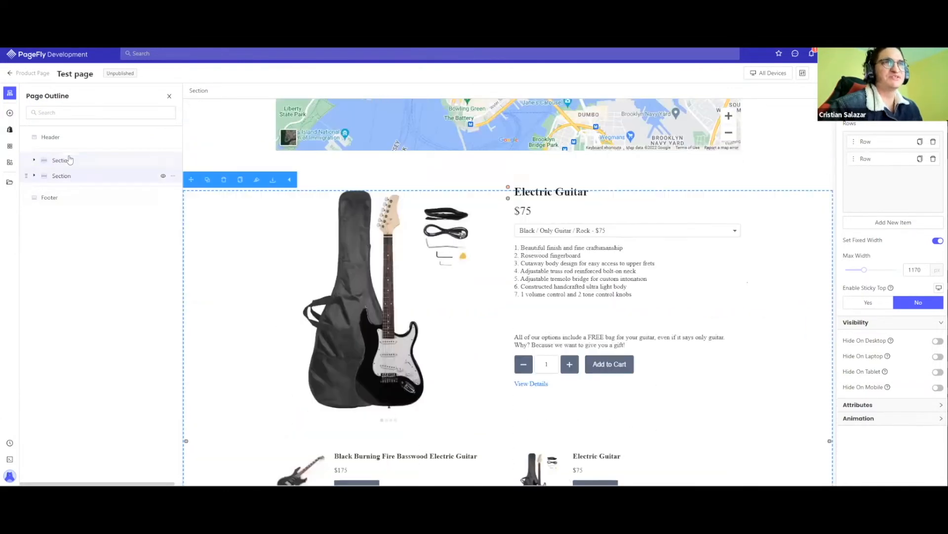
left_click(65, 160)
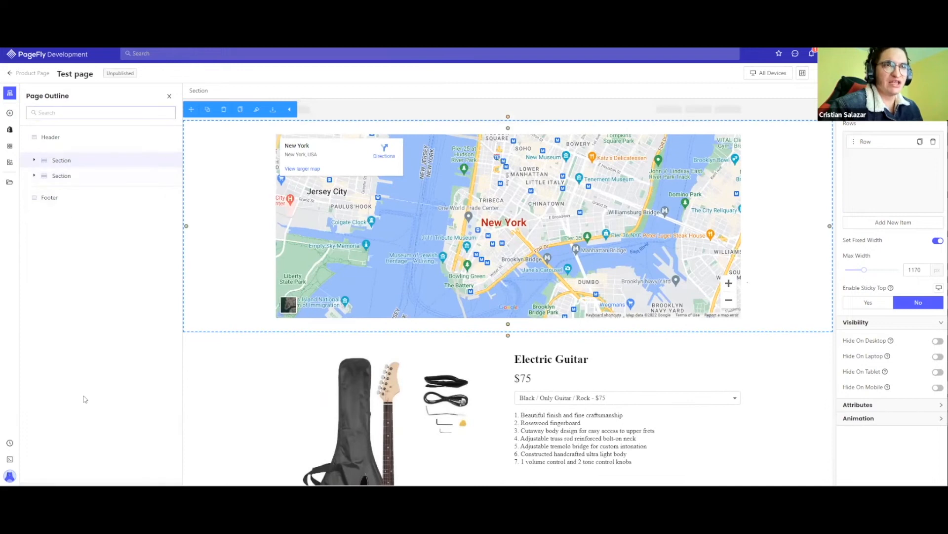
left_click(59, 174)
left_click(69, 161)
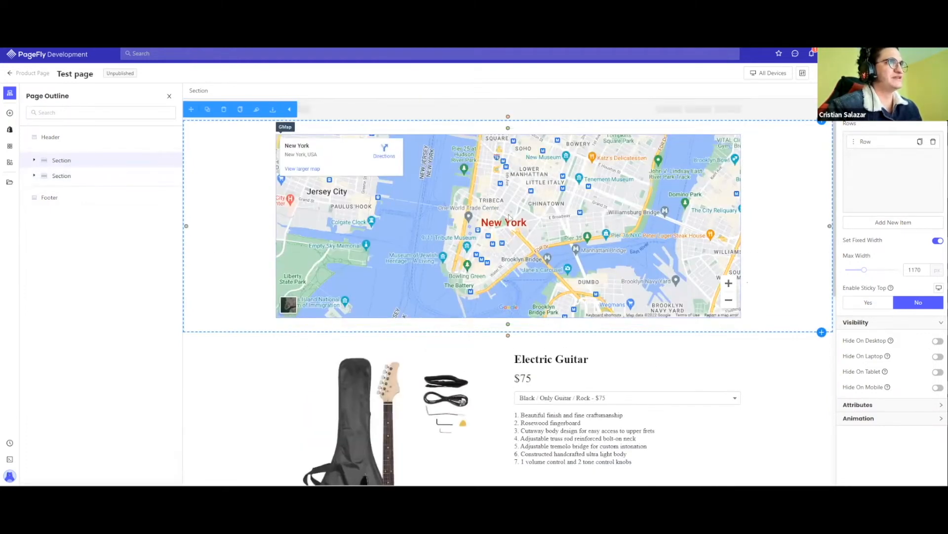
Rename the section containing the map as "Section of the map" in the page outline.
left_click(175, 161)
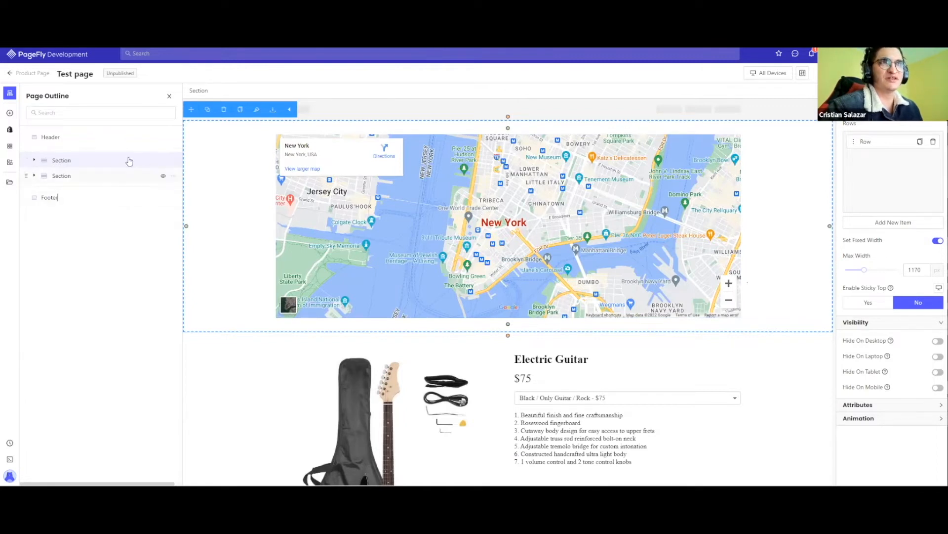
left_click(173, 162)
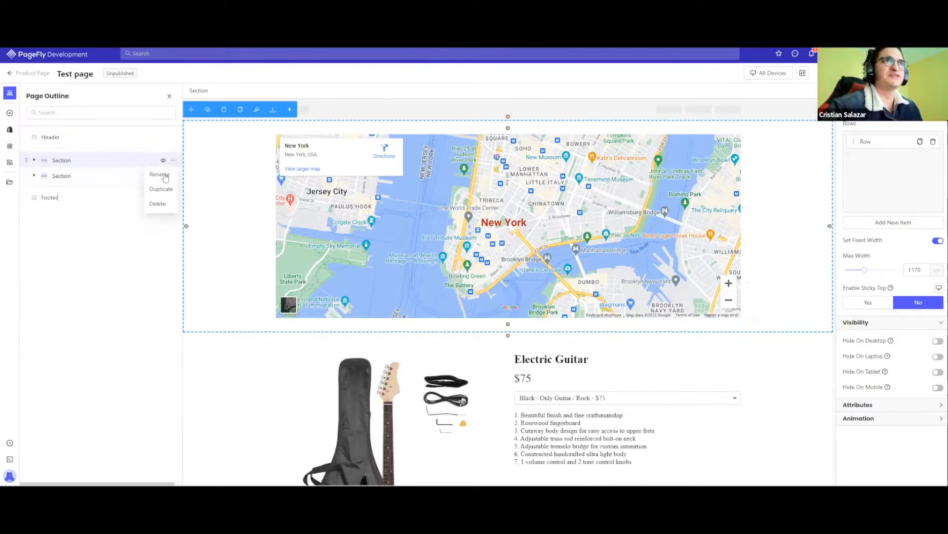
left_click(148, 175)
type("of the map")
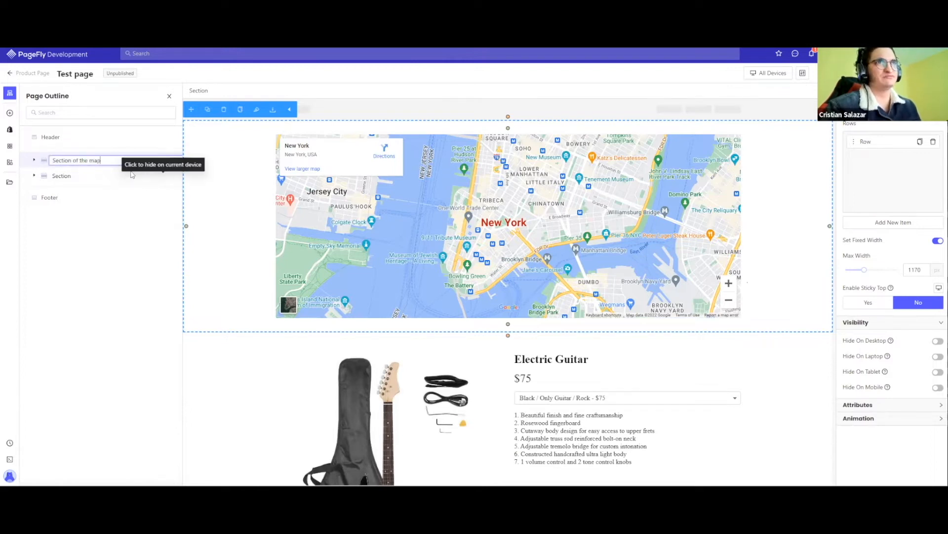
key("Return")
Check the footer, the map section and the product section from the outline, and close the outline.
left_click(101, 197)
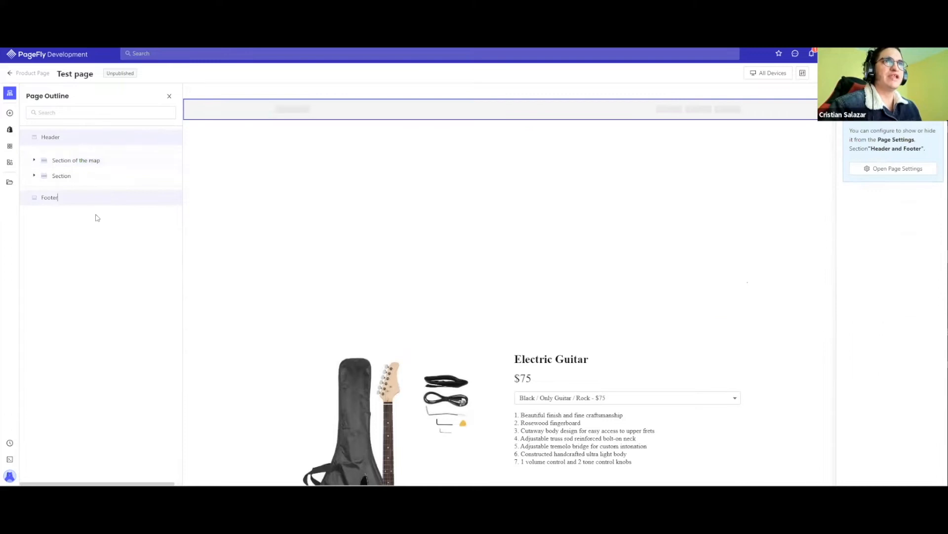
left_click(112, 168)
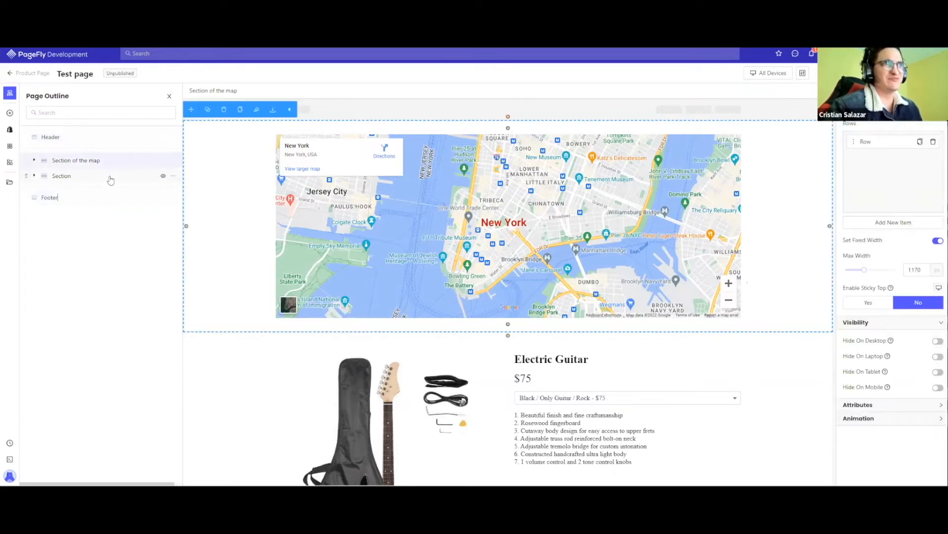
left_click(110, 179)
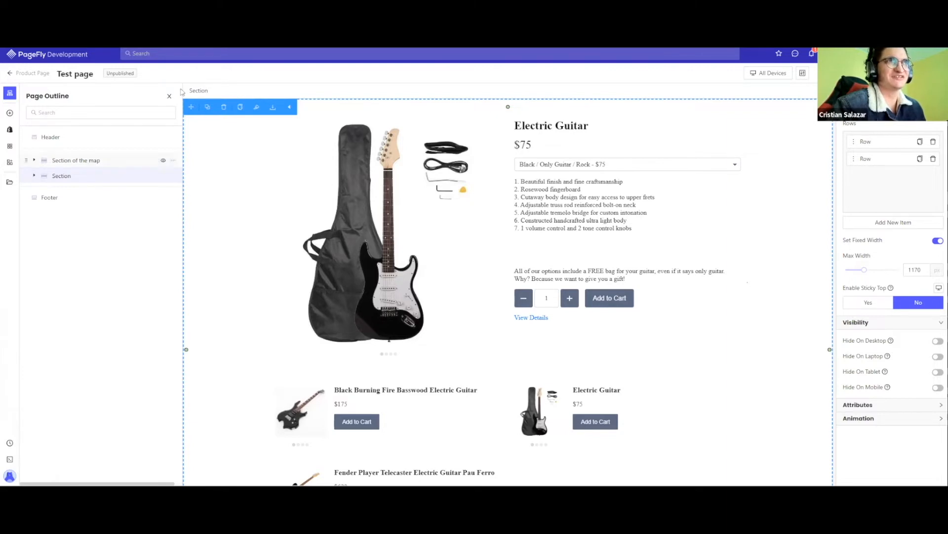
left_click(194, 271)
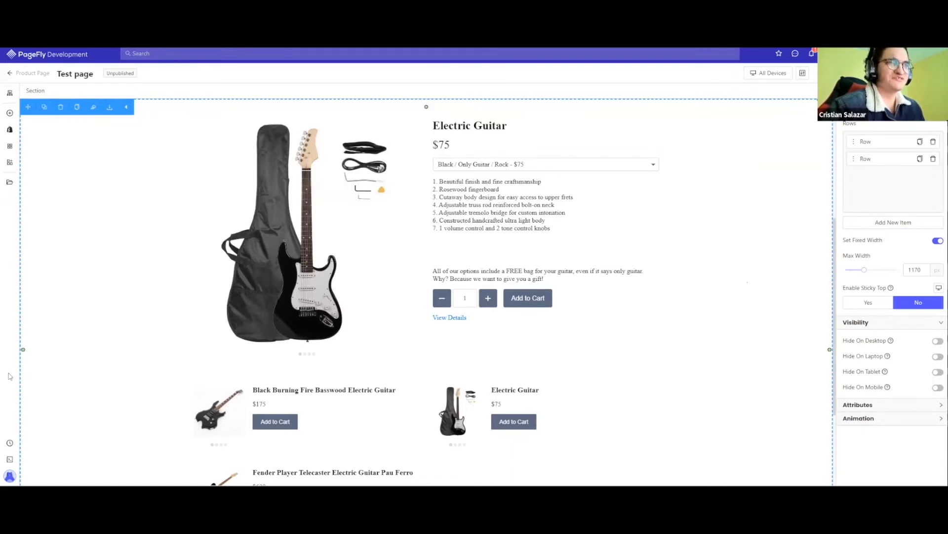
Open the page's version history and look through the preview of the current version.
left_click(10, 443)
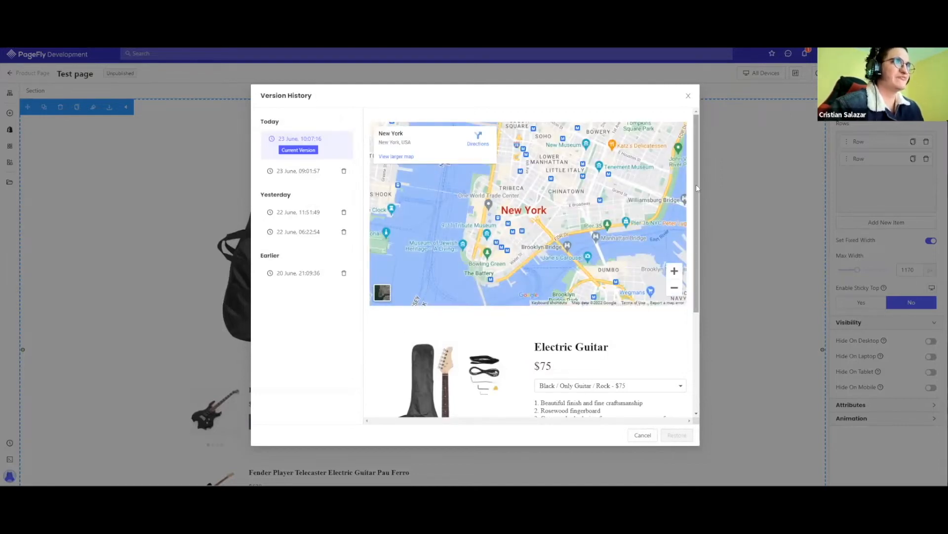
left_click_drag(696, 185, 685, 311)
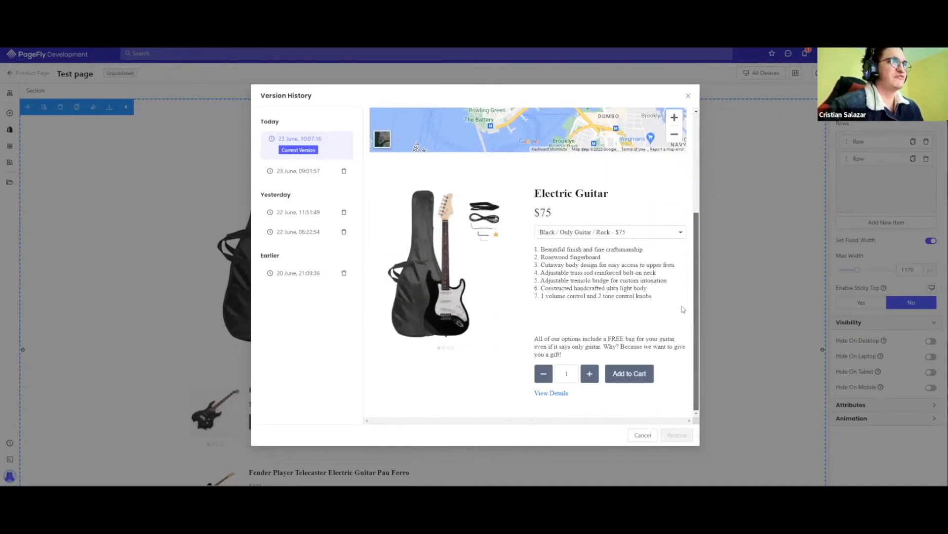
scroll(683, 219, "up", 3)
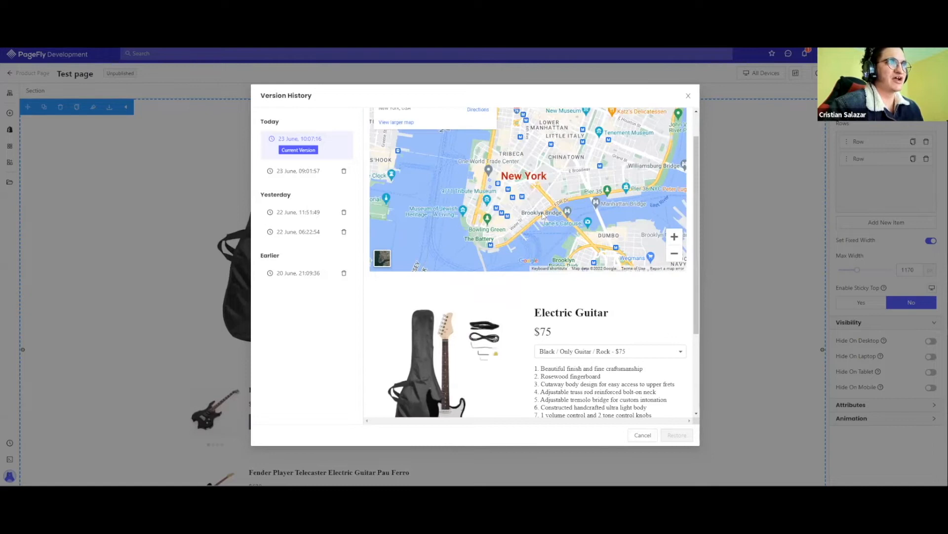
Look through the previews of the current version and the 23 June, 09:01:57 version in the version history.
scroll(543, 215, "down", 3)
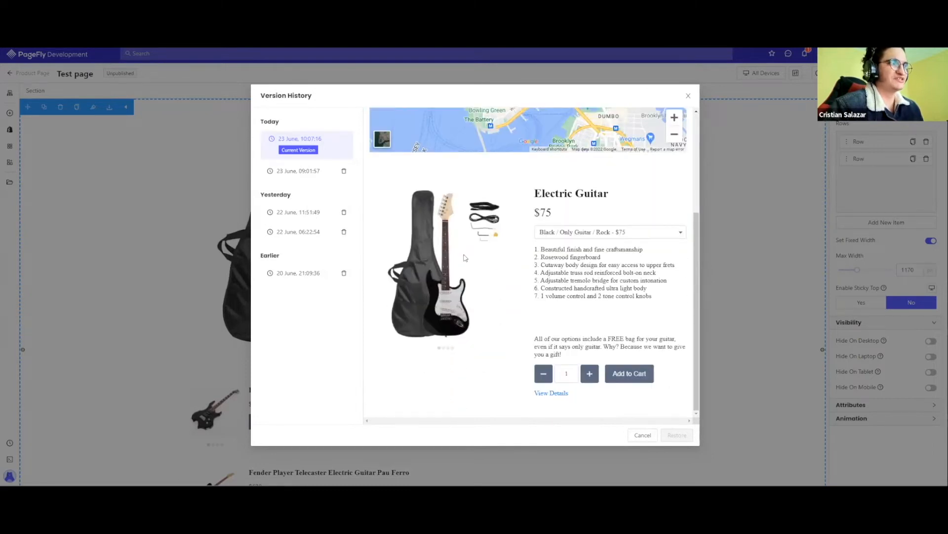
scroll(464, 257, "up", 2)
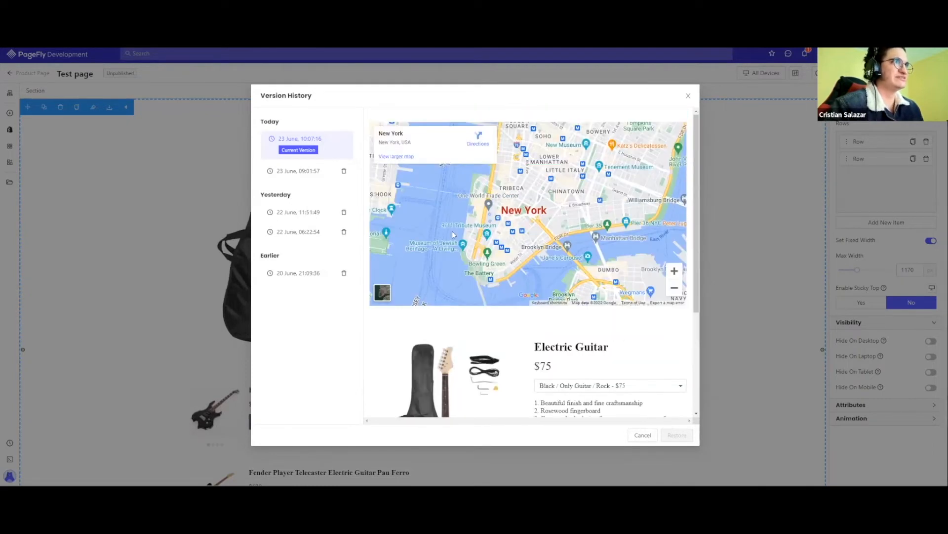
scroll(416, 282, "down", 2)
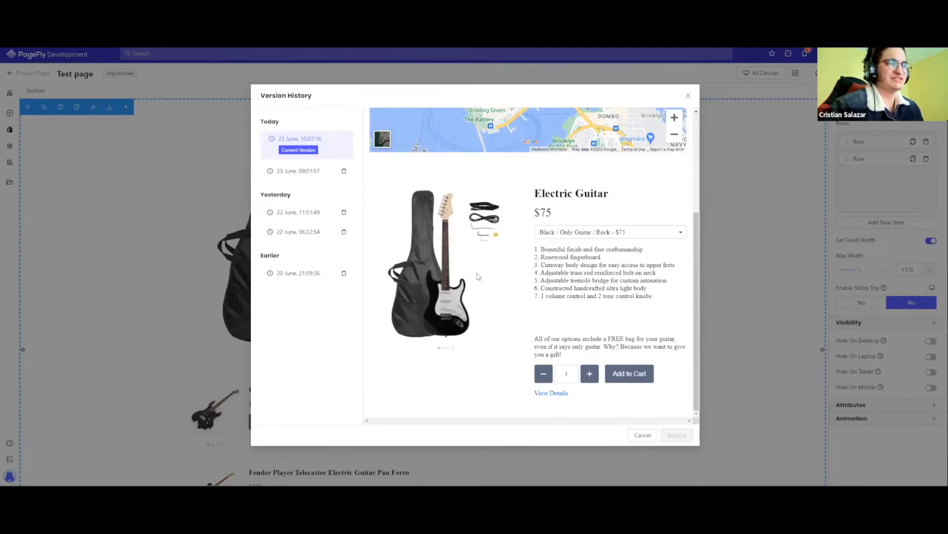
scroll(462, 261, "up", 3)
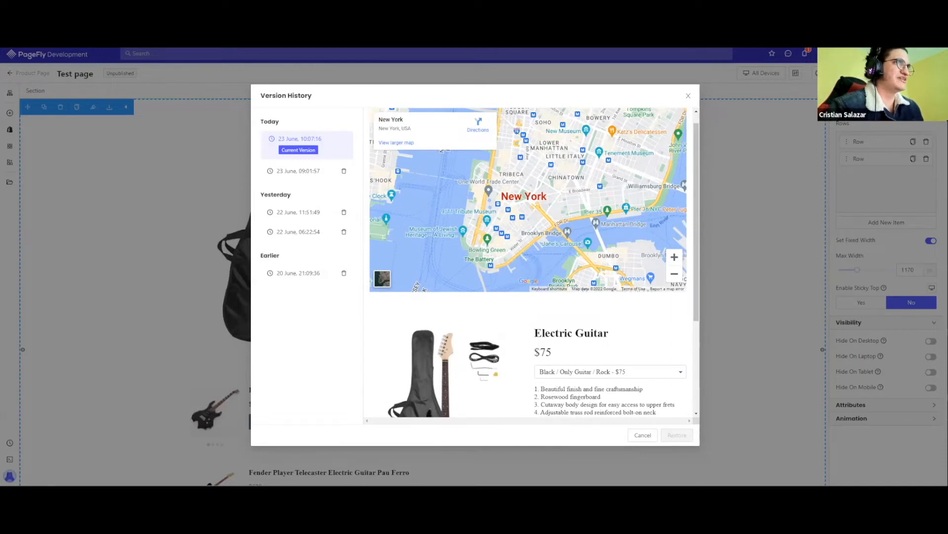
left_click(306, 175)
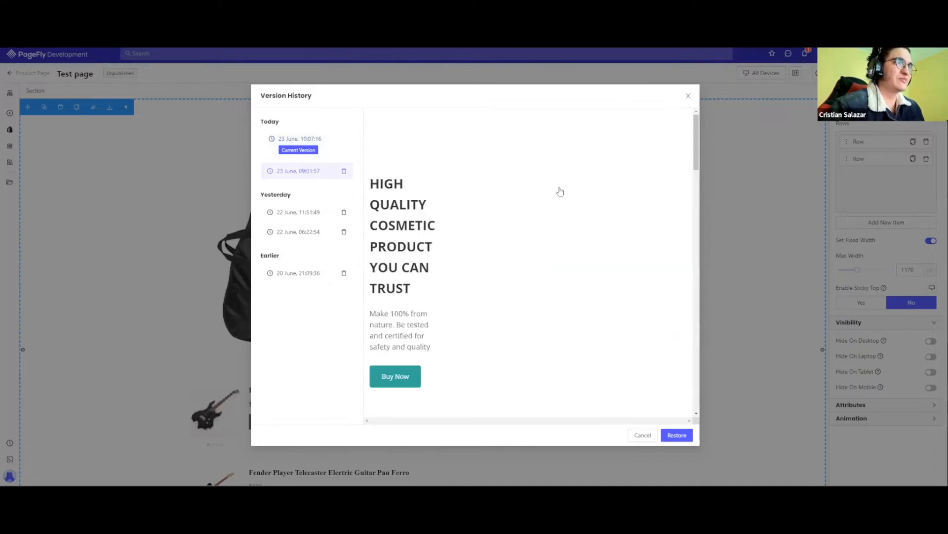
scroll(684, 304, "down", 10)
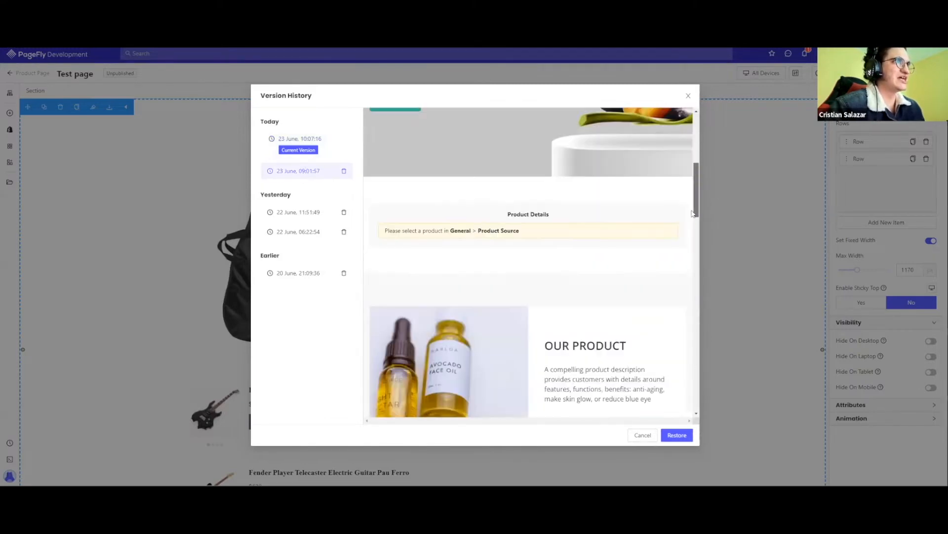
scroll(684, 304, "down", 5)
Preview yesterday's two saved versions, 22 June, 11:51:49 and 22 June, 06:22:54, from beginning to end.
left_click(296, 212)
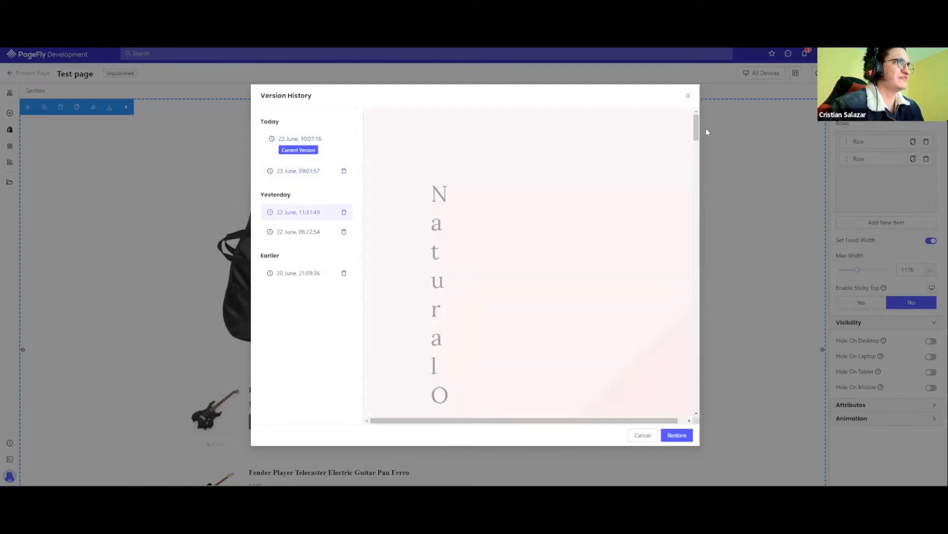
scroll(691, 184, "down", 5)
scroll(690, 185, "down", 10)
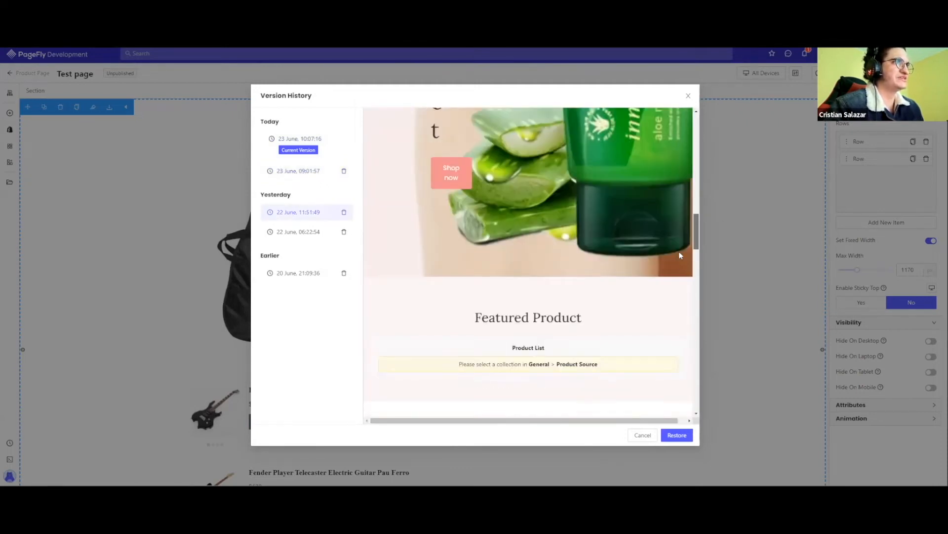
scroll(671, 358, "down", 10)
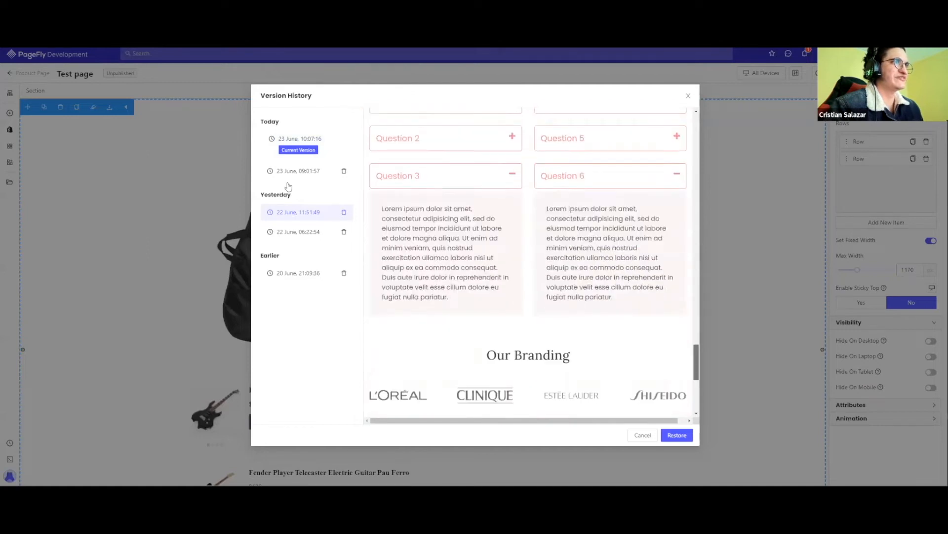
left_click(283, 232)
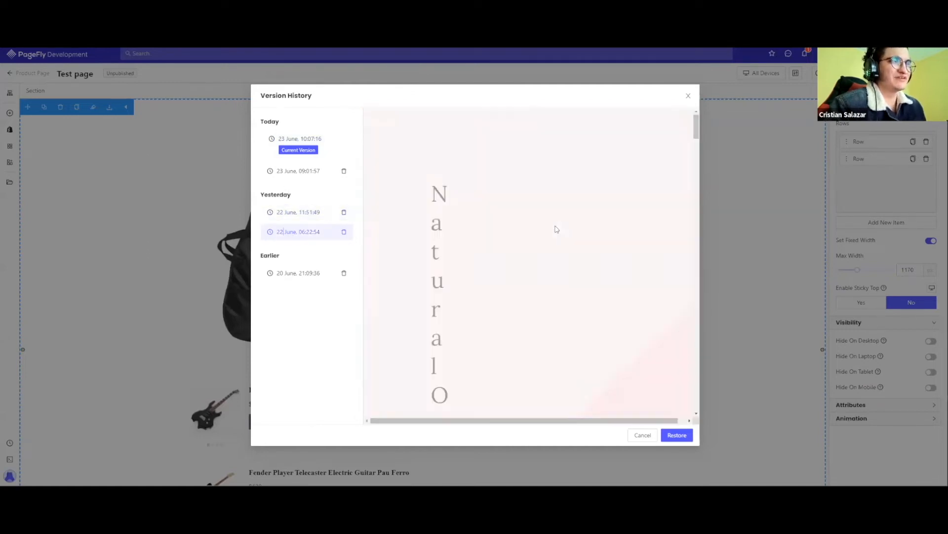
left_click_drag(701, 218, 686, 341)
Preview the earliest saved version, 20 June, 21:09:36, and close the version history without restoring anything.
left_click(289, 273)
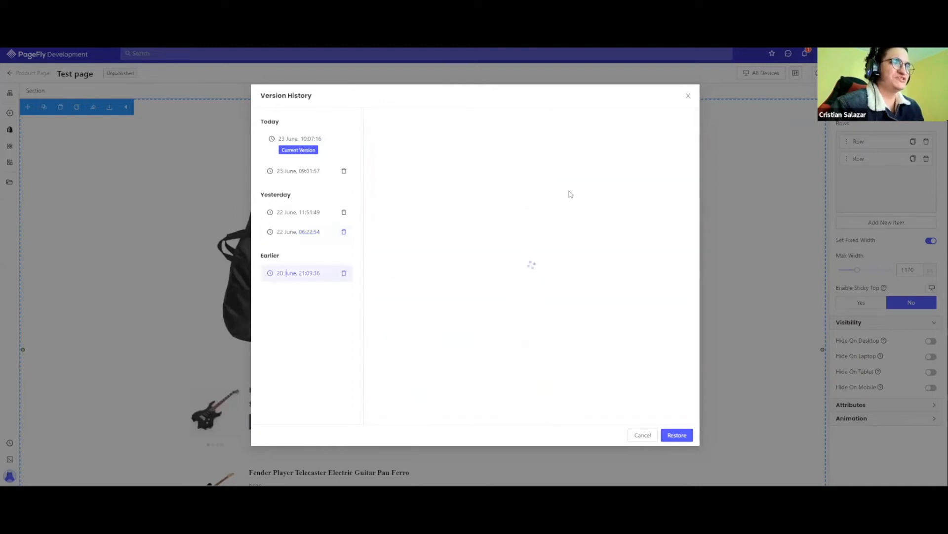
left_click(280, 147)
left_click(292, 273)
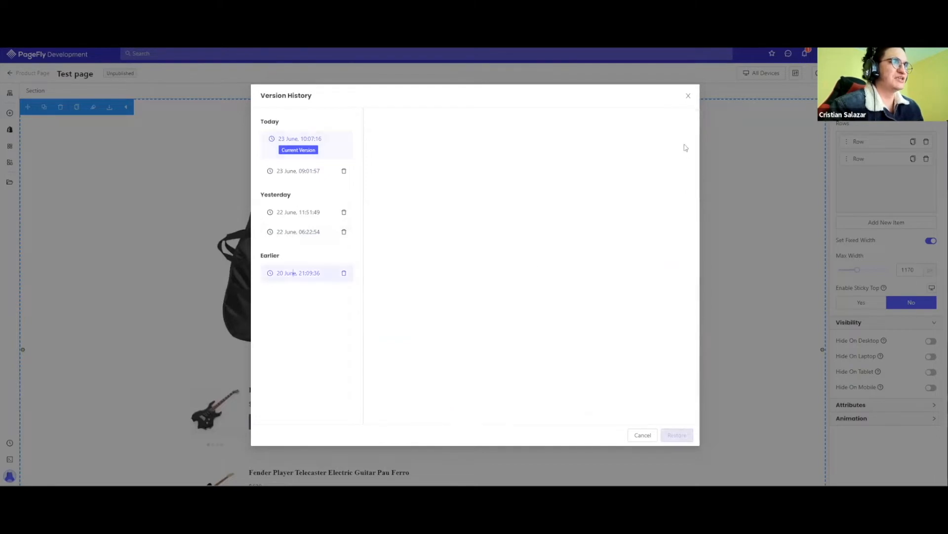
scroll(696, 144, "down", 5)
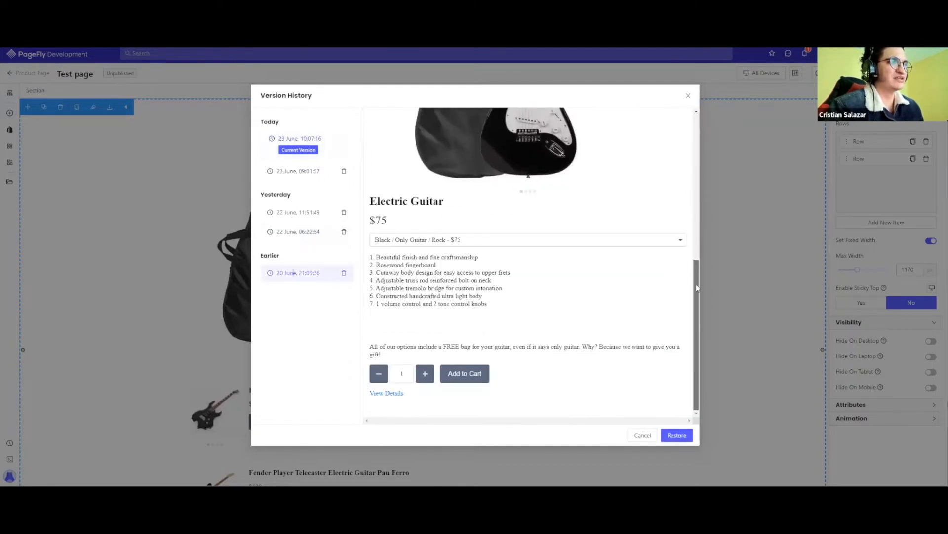
left_click(689, 96)
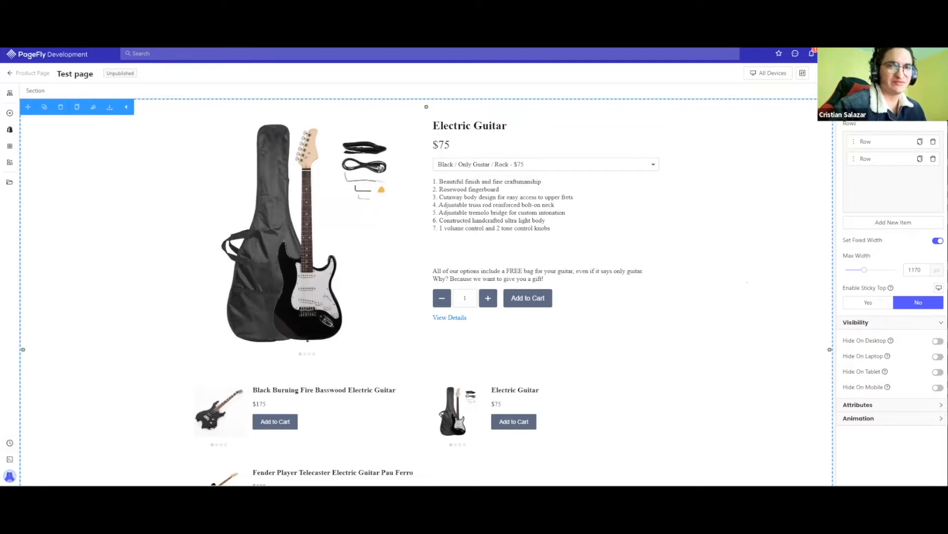
Open the custom code editor, examine its Custom CSS and Custom JavaScript fields, and close it without adding code.
left_click(10, 459)
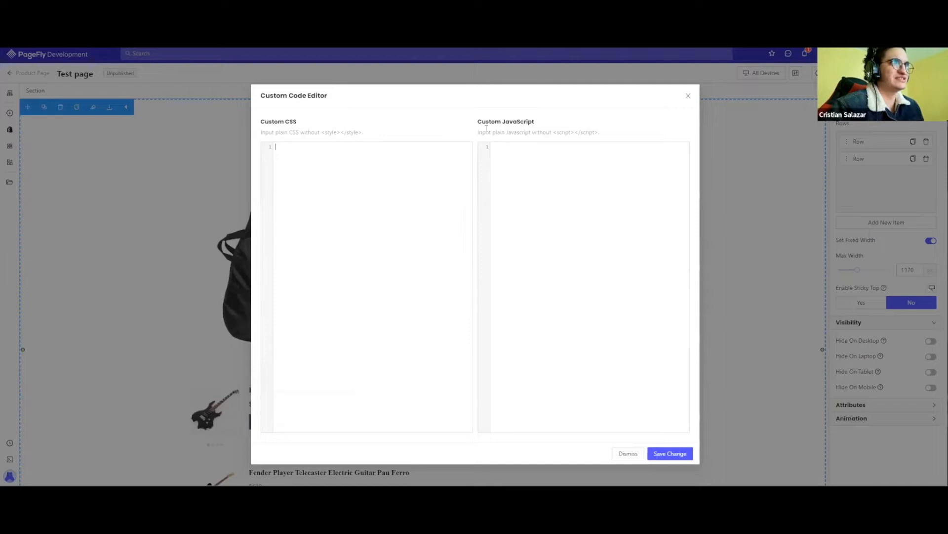
left_click(414, 195)
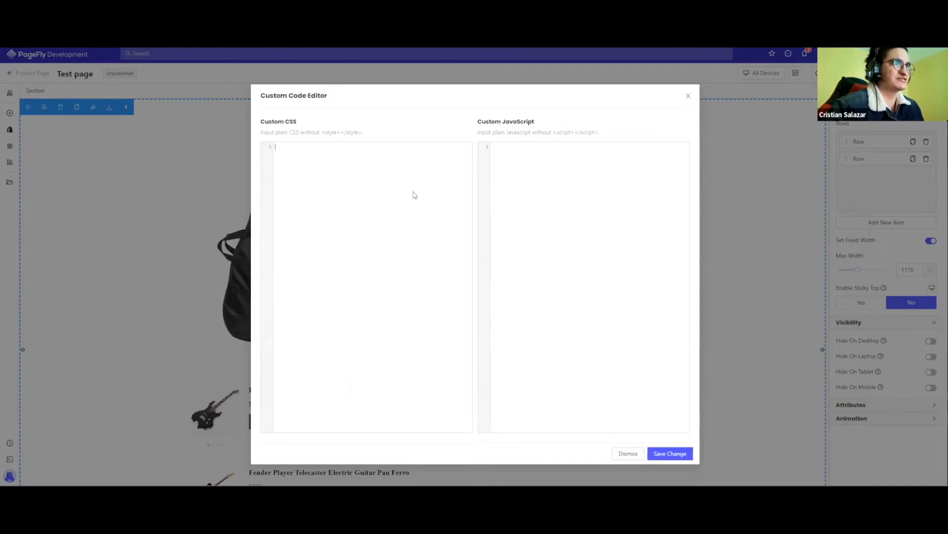
left_click_drag(367, 135, 344, 139)
left_click(323, 140)
left_click(325, 167)
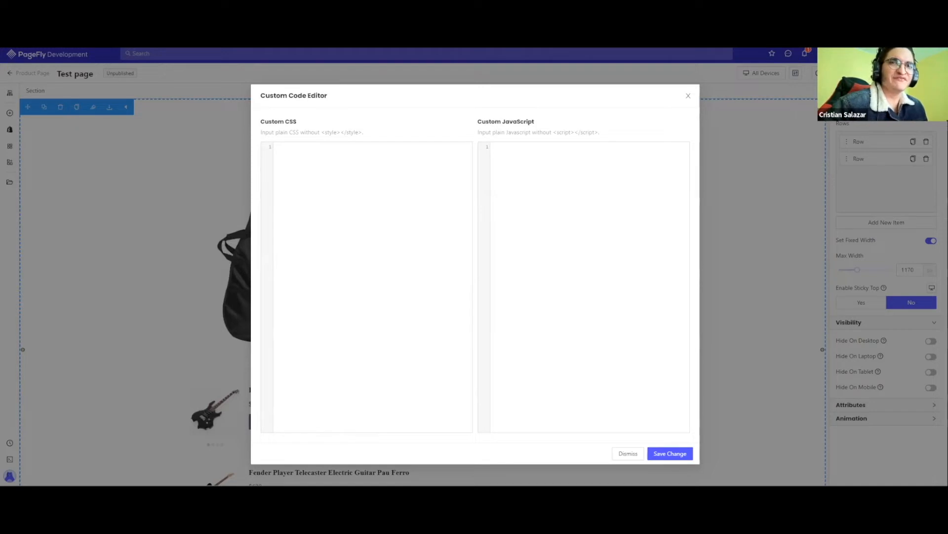
left_click(111, 223)
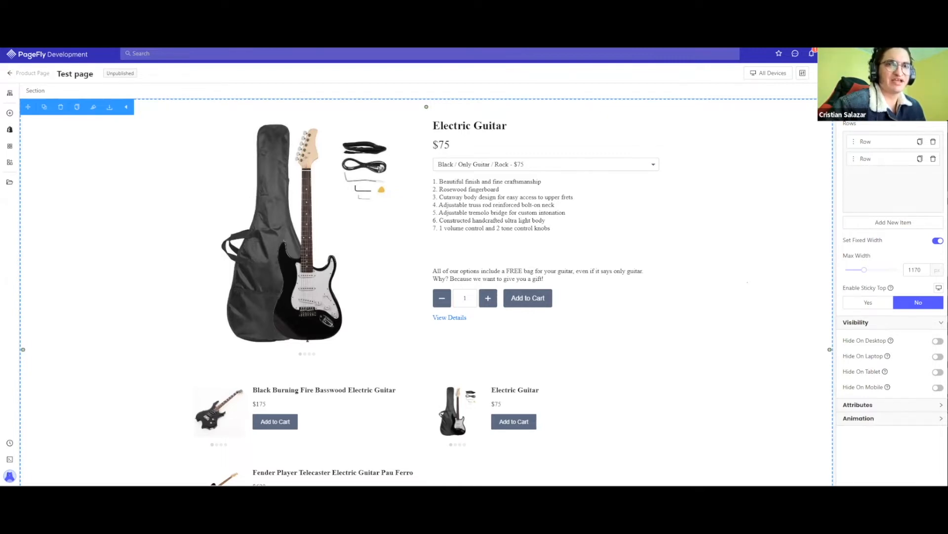
Inspect the settings of the product image, text column and Add to Cart button in the product list.
scroll(295, 237, "down", 3)
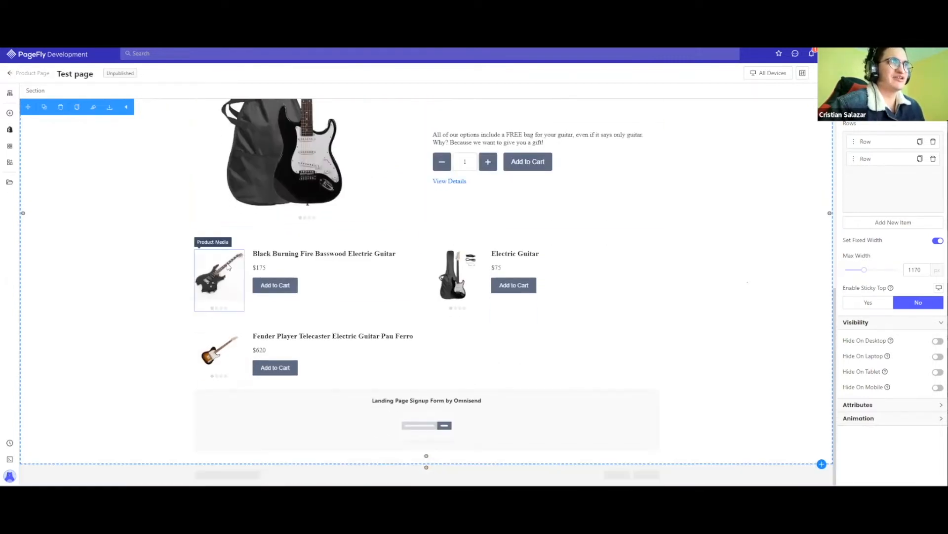
left_click(228, 267)
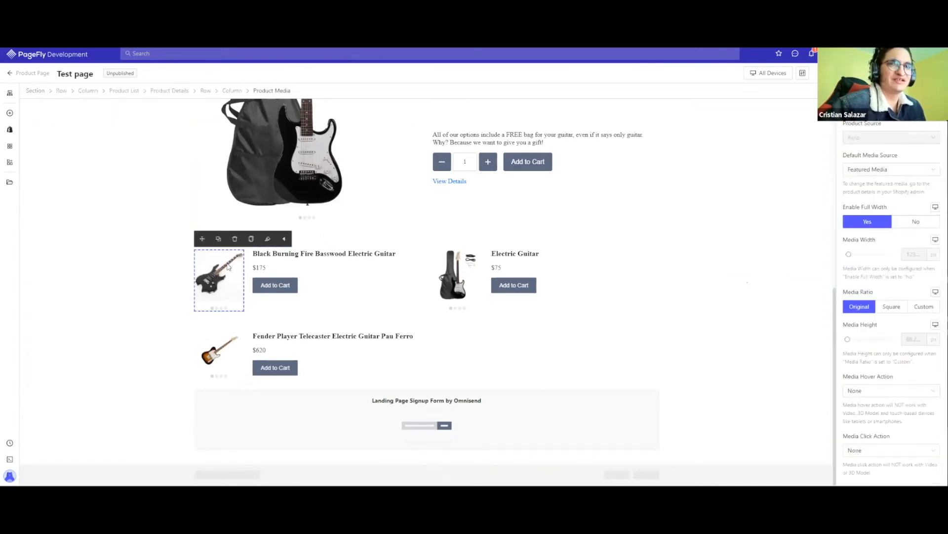
left_click(275, 266)
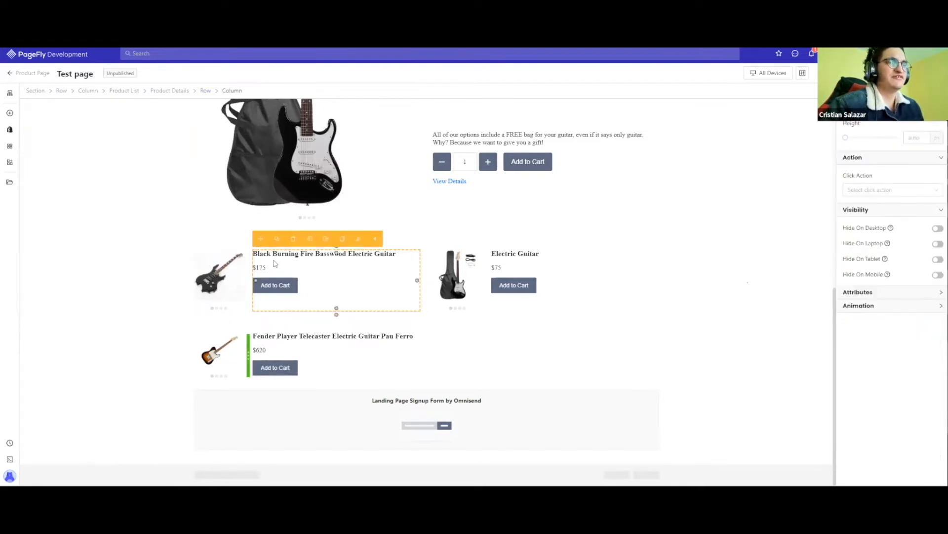
left_click(271, 287)
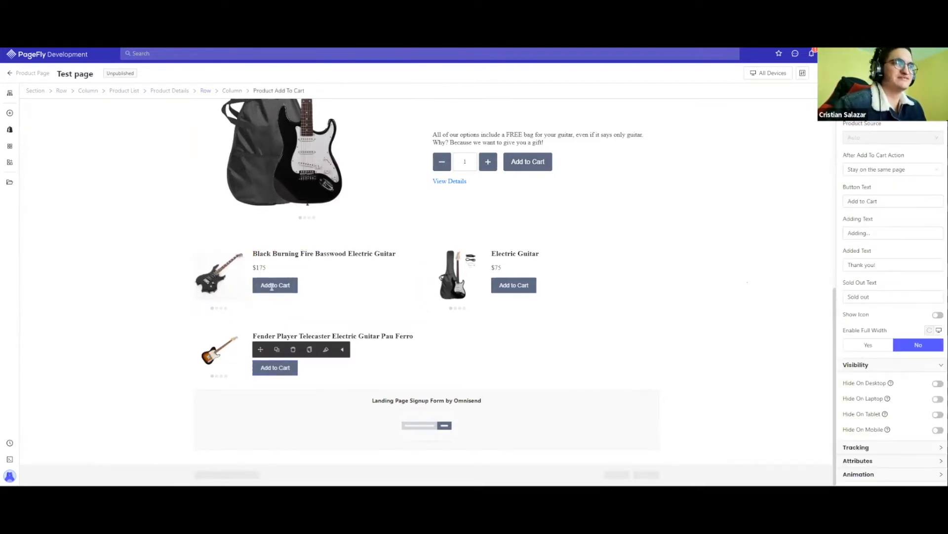
Set the row inside the product list's items to one column per line, stacking the details under each image.
left_click(206, 91)
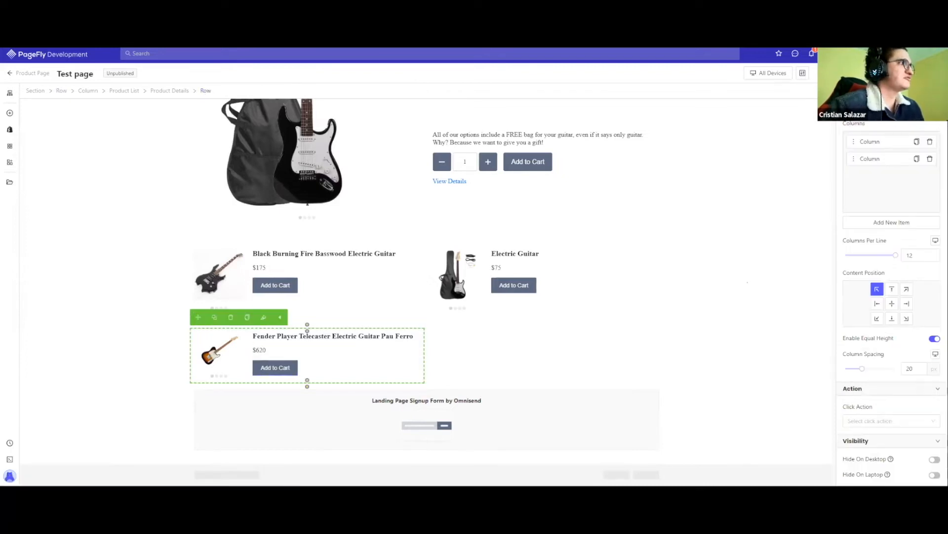
left_click(856, 255)
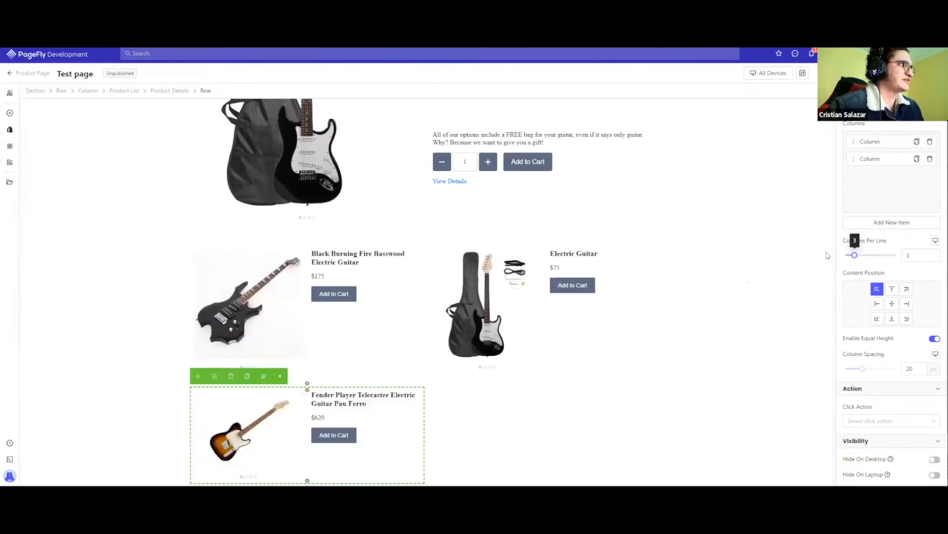
left_click_drag(828, 255, 825, 256)
scroll(355, 224, "down", 5)
scroll(355, 225, "down", 3)
Inspect the settings of the Fender guitar's product media and product title in the product list.
left_click(301, 222)
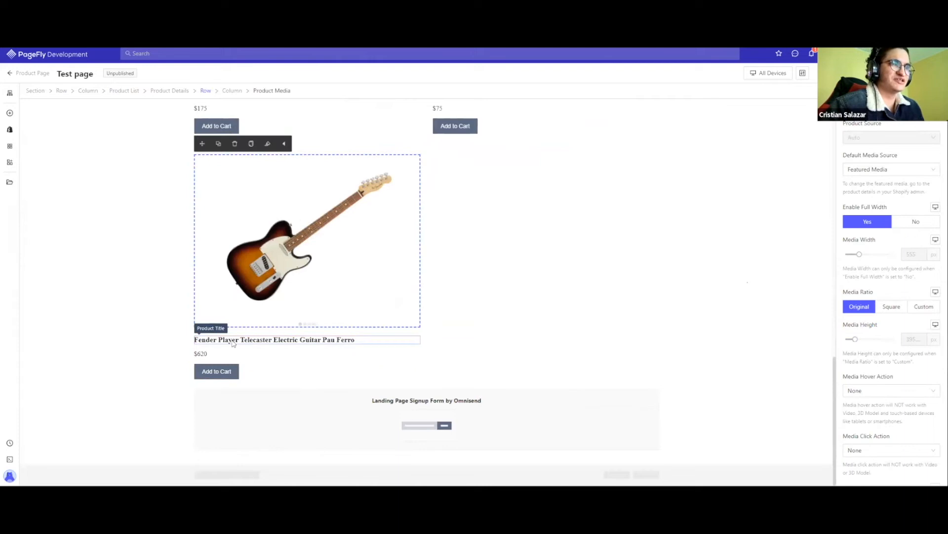
left_click(234, 341)
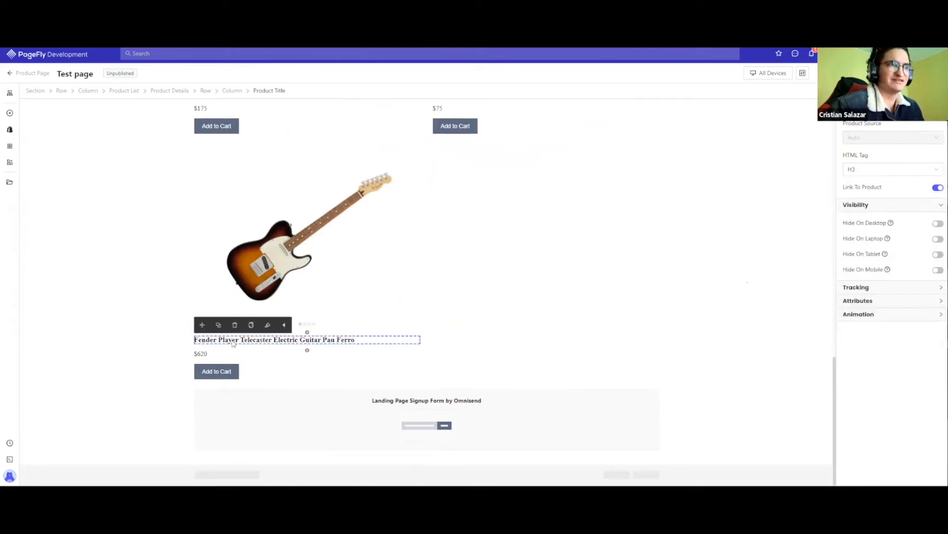
left_click(279, 277)
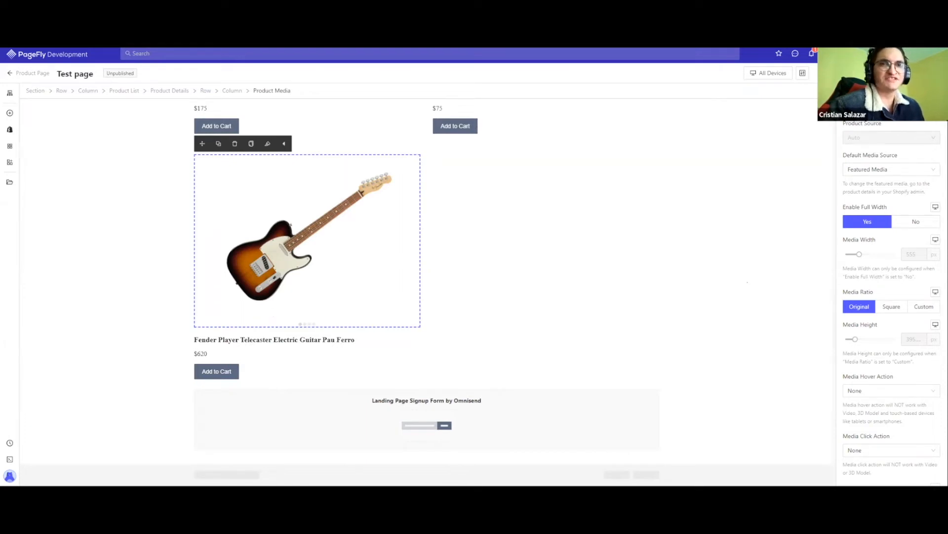
Insert a Heading element between the Electric Guitar product's title and its price.
scroll(349, 309, "up", 6)
scroll(349, 308, "up", 5)
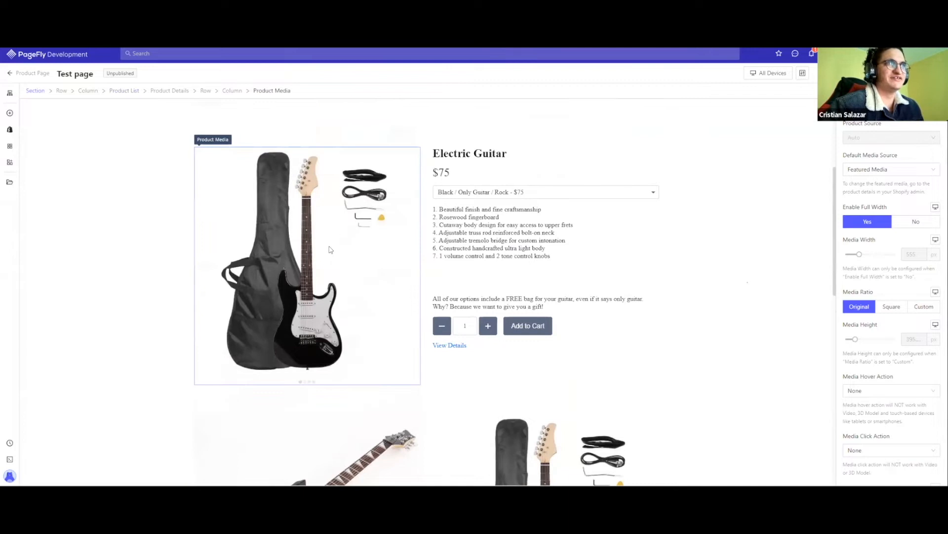
scroll(330, 250, "up", 4)
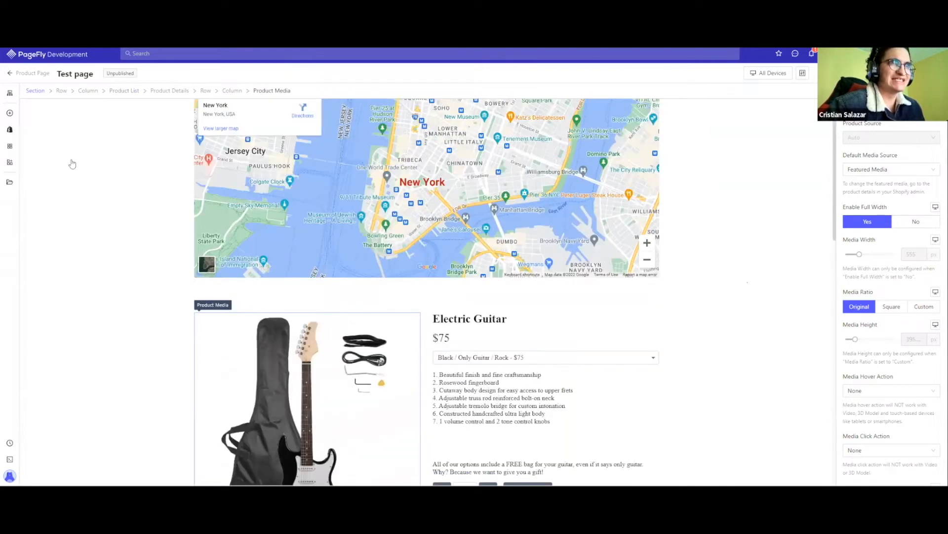
scroll(72, 164, "down", 4)
scroll(64, 159, "up", 1)
left_click(9, 129)
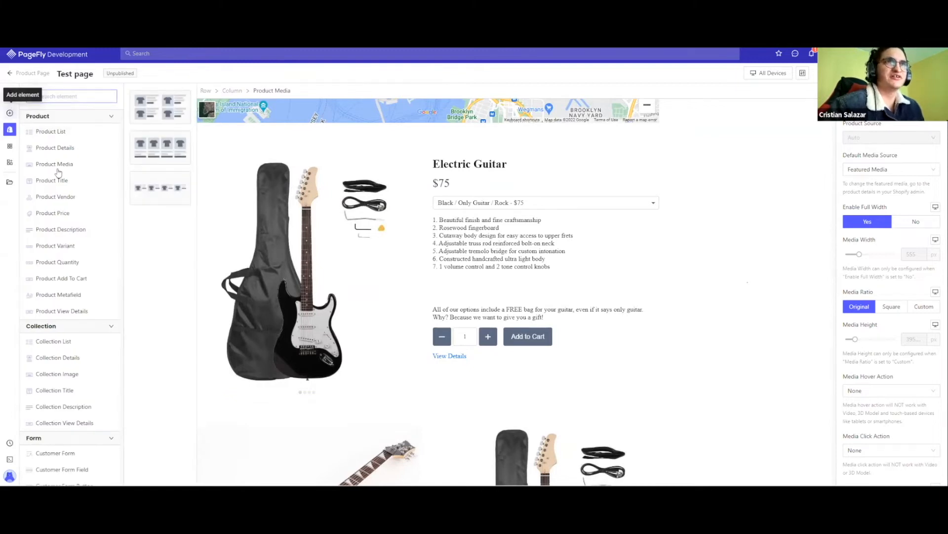
left_click(10, 113)
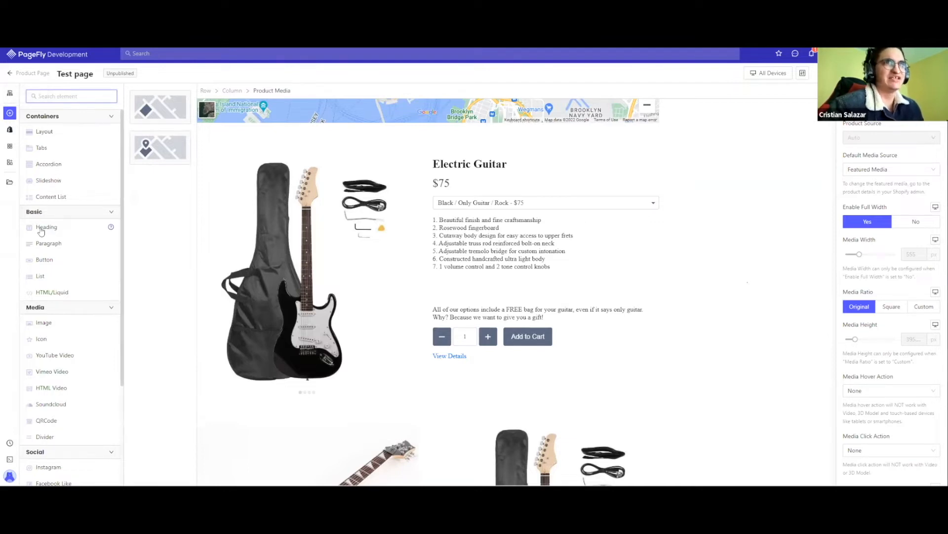
left_click_drag(156, 109, 498, 174)
Replace the new heading's placeholder text with "SALES START NOW!" and select the surrounding section.
left_click_drag(912, 164, 842, 165)
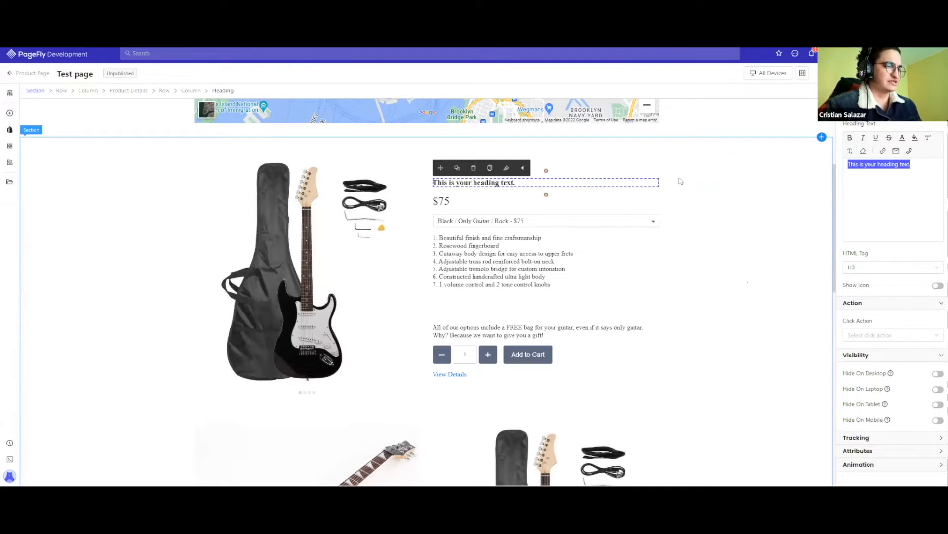
type("SALES START NOW!")
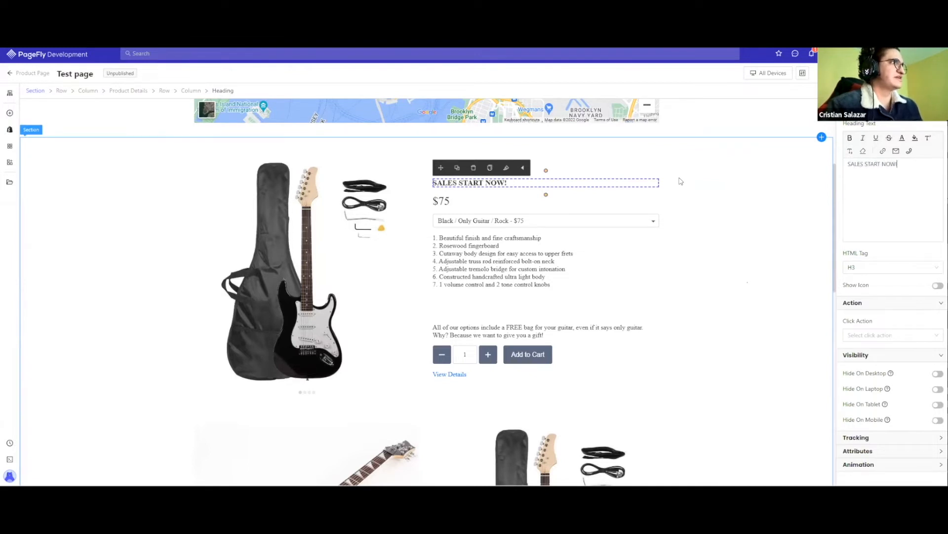
left_click(83, 251)
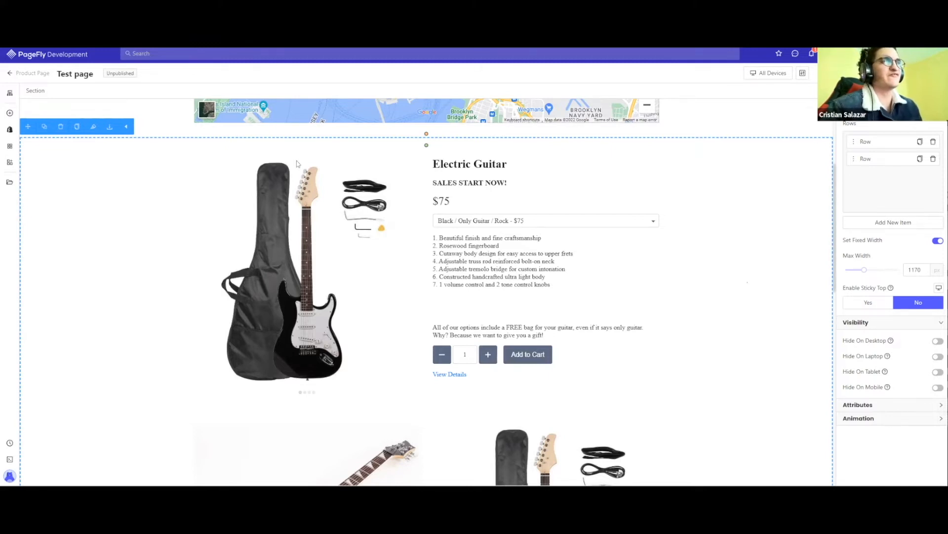
scroll(105, 278, "up", 2)
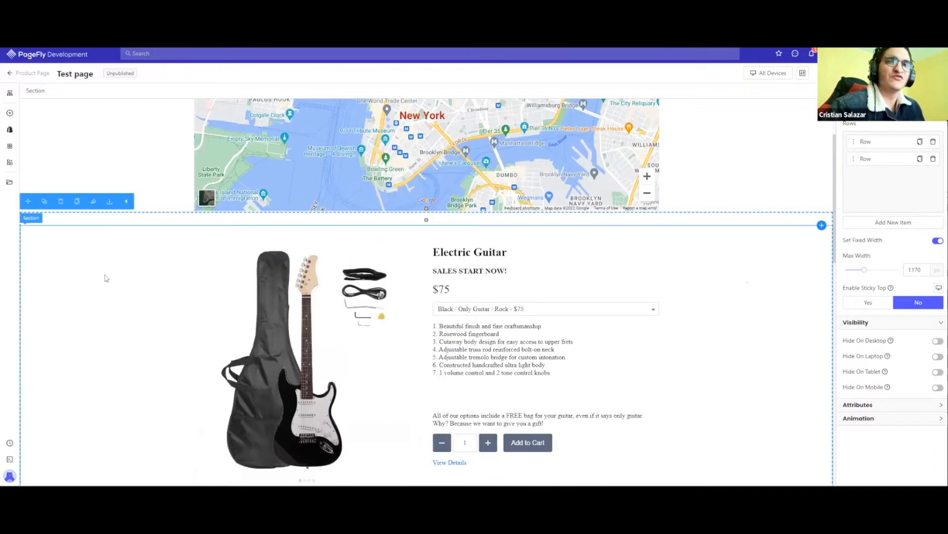
Look over the guitar section and collapse its General and Visibility settings groups.
scroll(105, 278, "up", 2)
scroll(106, 278, "up", 1)
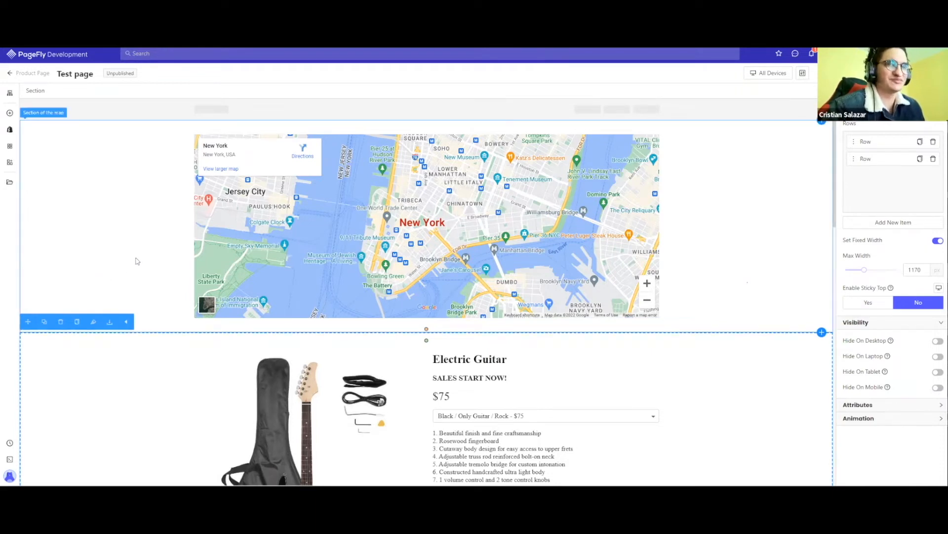
scroll(138, 261, "down", 3)
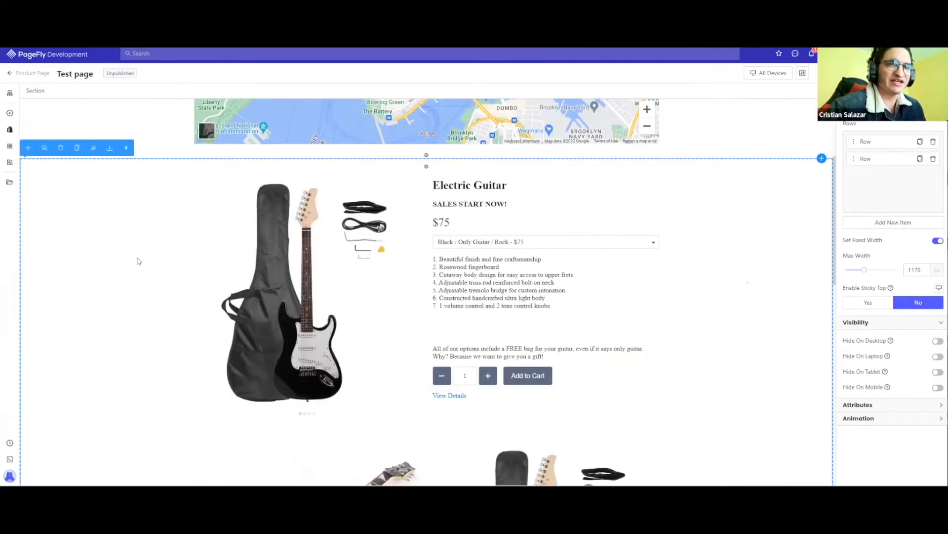
scroll(138, 261, "down", 4)
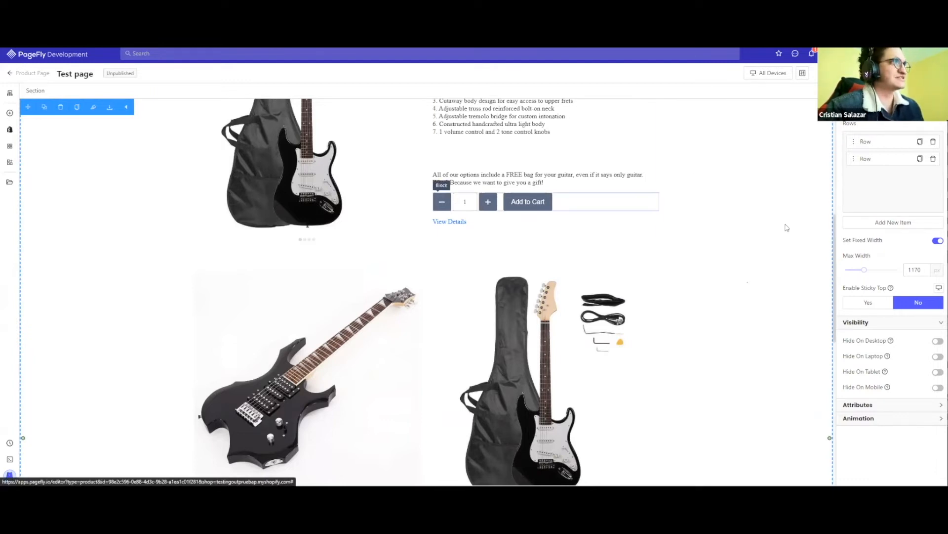
left_click(893, 106)
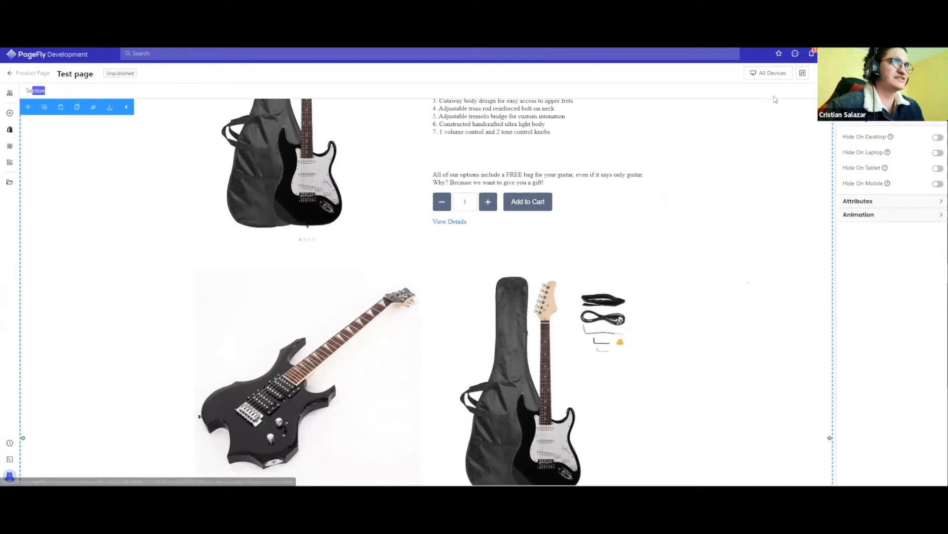
left_click(848, 123)
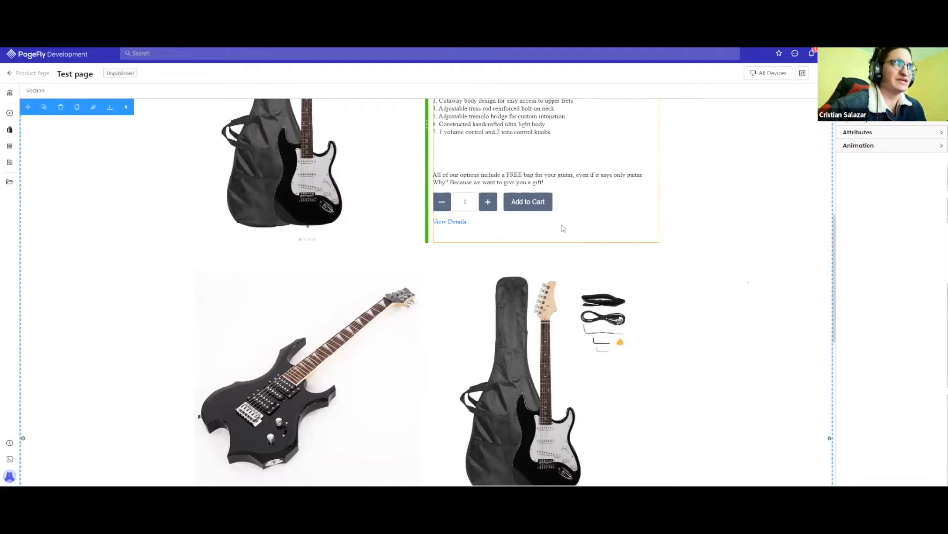
left_click_drag(53, 93, 26, 92)
left_click(70, 94)
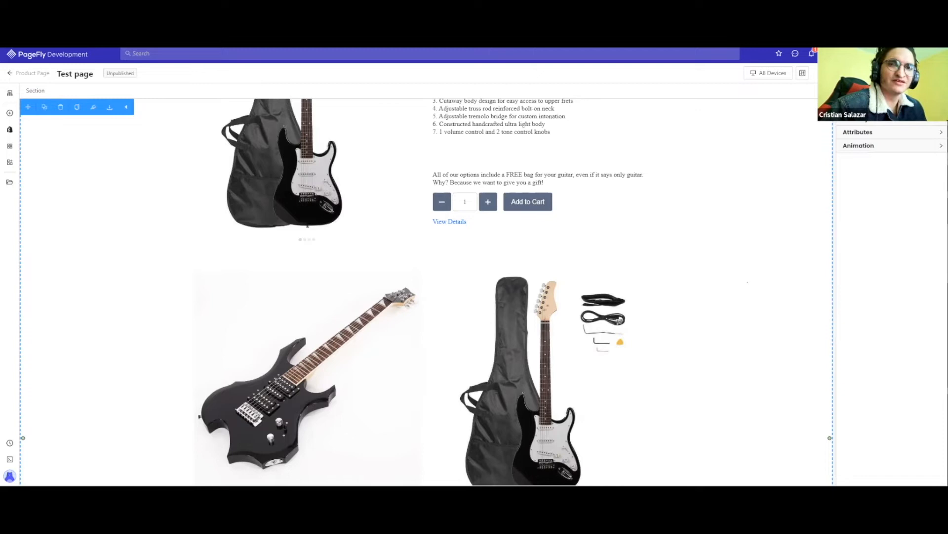
Select the Electric Guitar's product media and step up through its parent column, row and section in the element hierarchy.
scroll(55, 301, "up", 3)
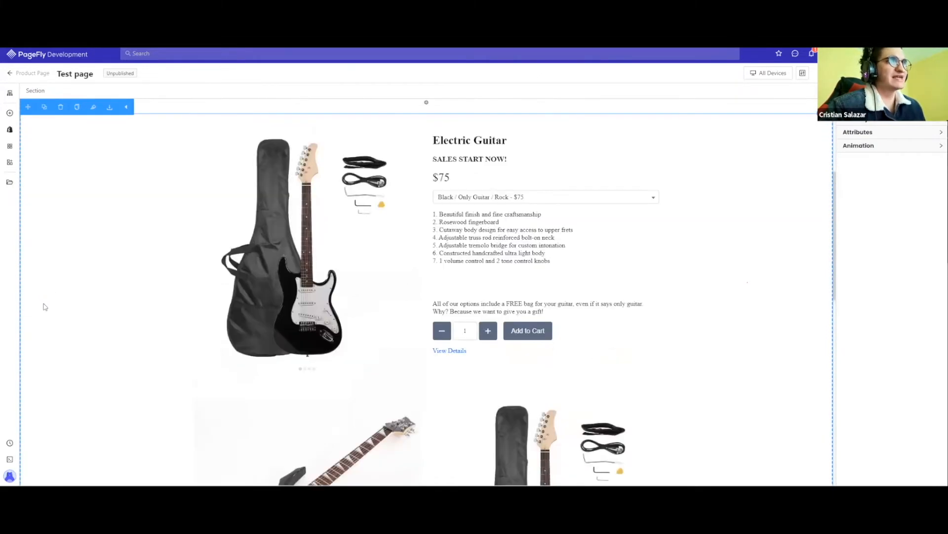
scroll(56, 307, "up", 2)
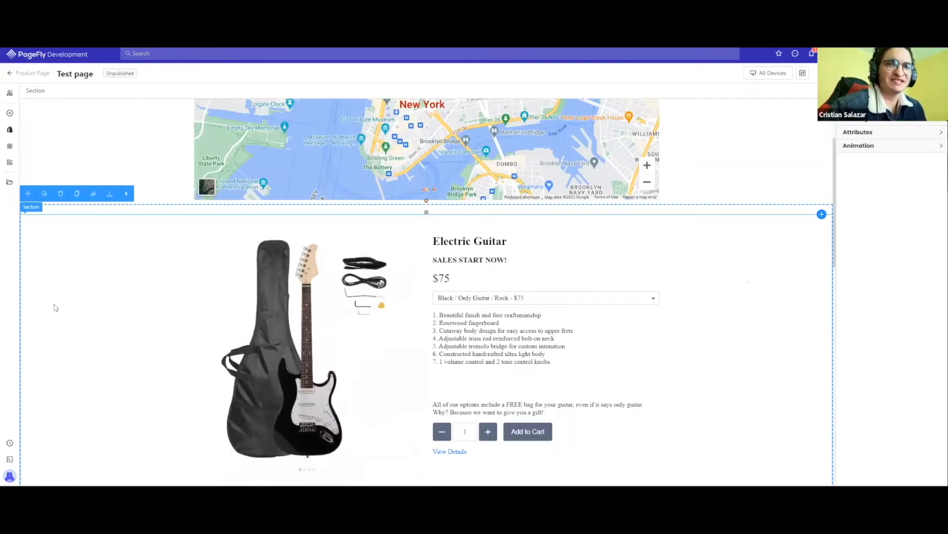
scroll(56, 307, "up", 2)
scroll(369, 392, "up", 1)
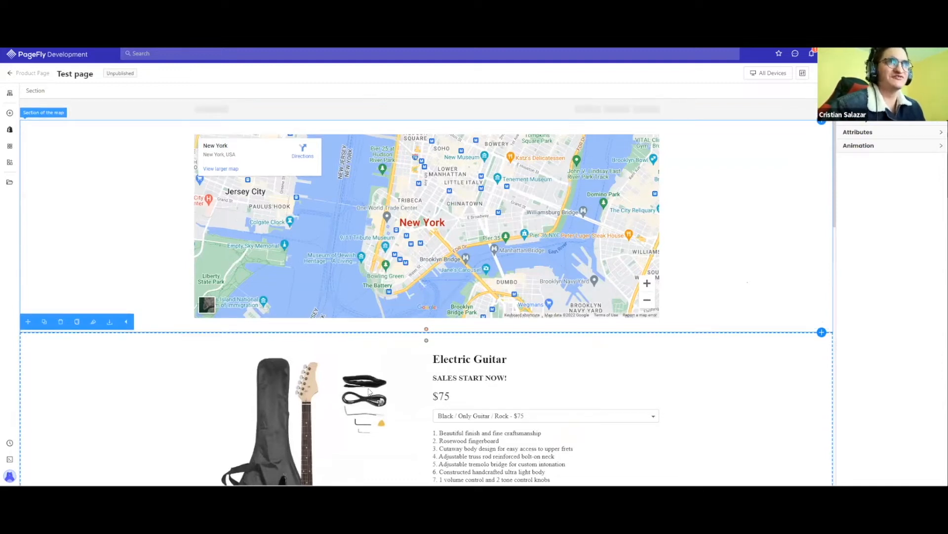
left_click(369, 391)
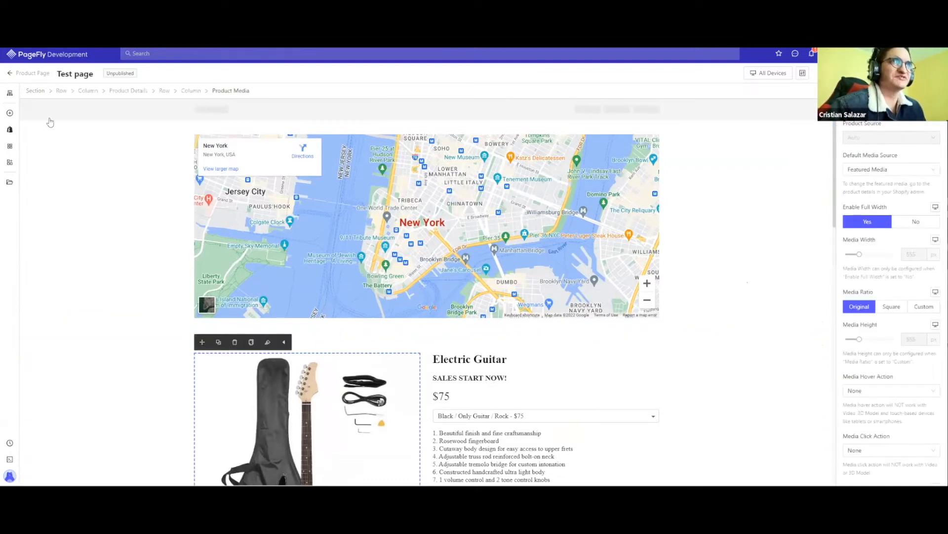
left_click(88, 91)
scroll(147, 183, "down", 3)
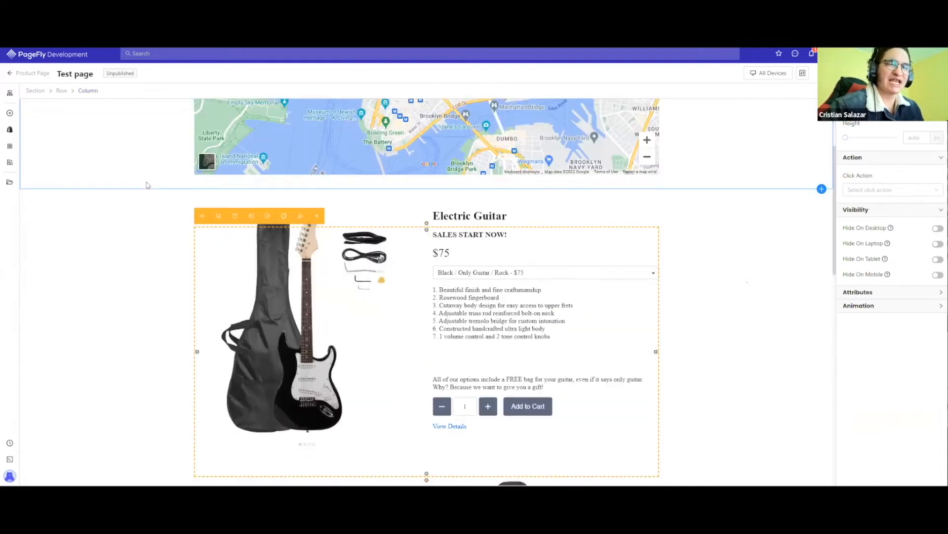
scroll(148, 186, "down", 1)
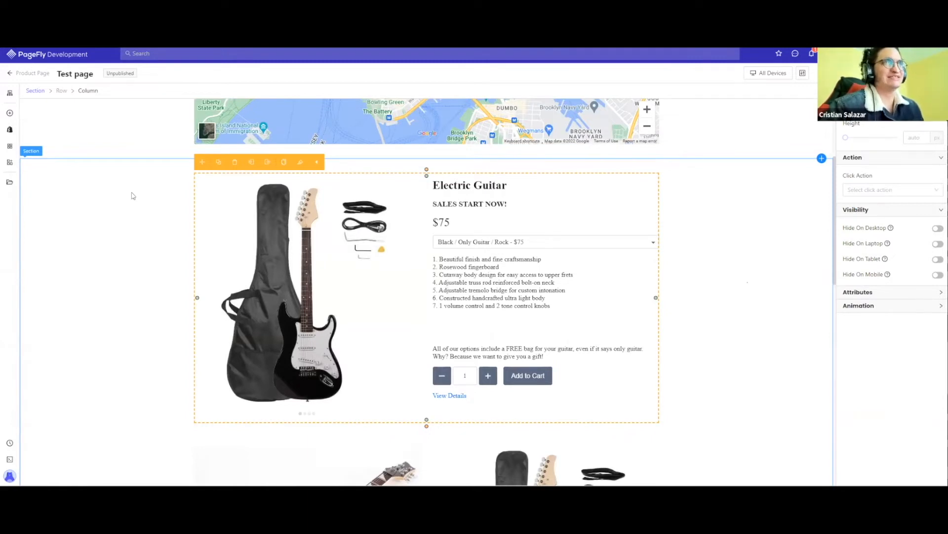
left_click(252, 237)
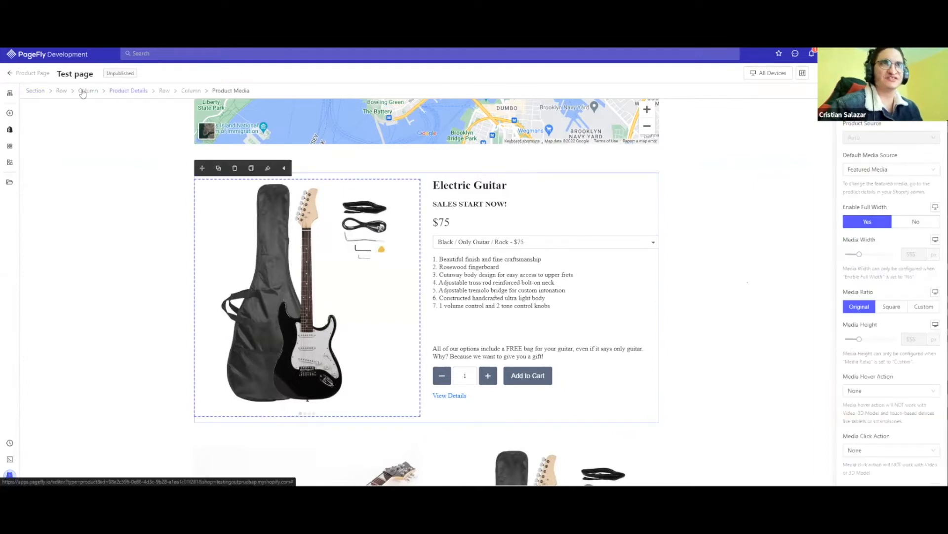
left_click(61, 92)
left_click(32, 91)
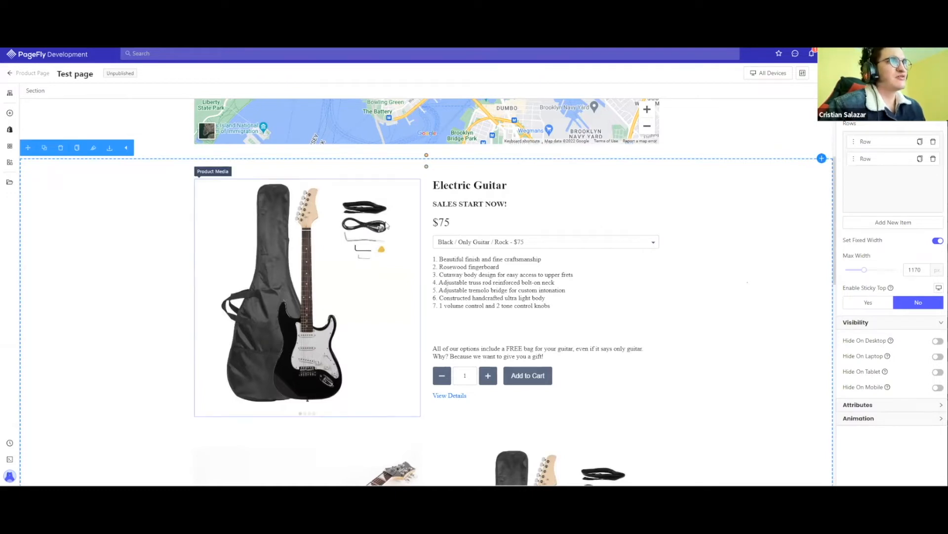
Examine the HTML tag options of the Electric Guitar's product title and the settings of its product media.
left_click(484, 184)
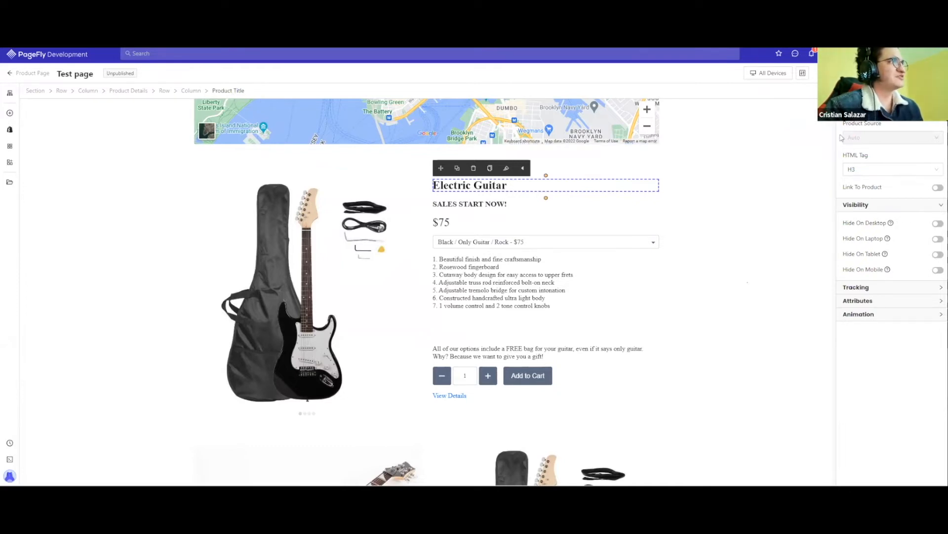
left_click(866, 169)
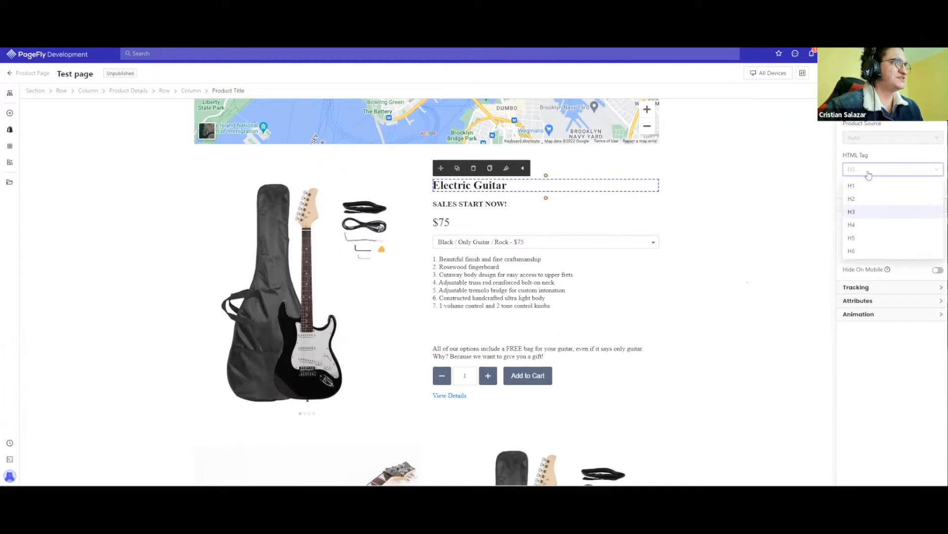
left_click(881, 155)
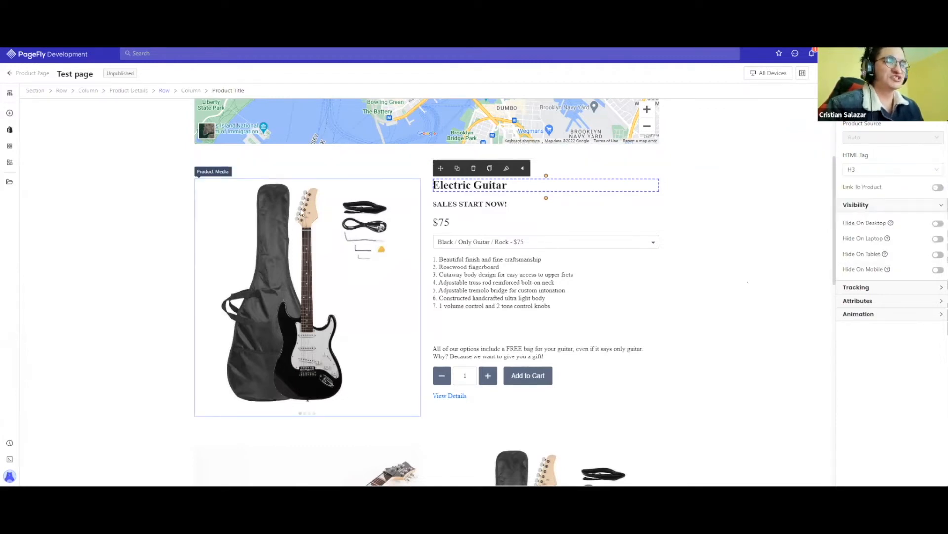
left_click(302, 212)
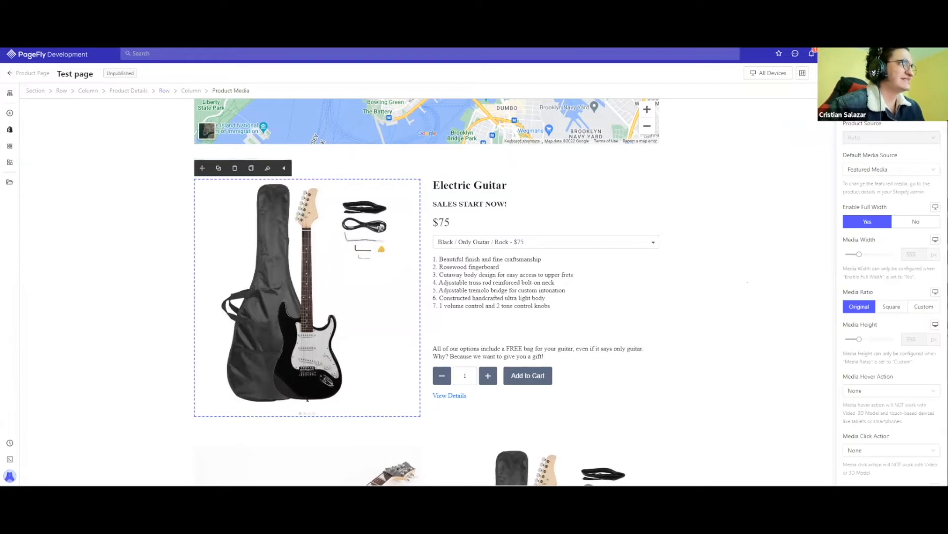
scroll(864, 288, "down", 3)
scroll(863, 288, "up", 3)
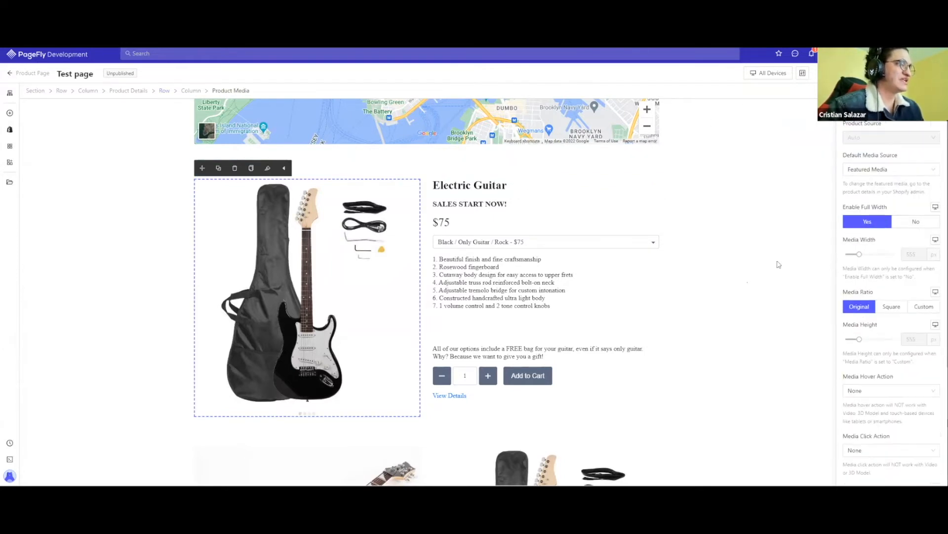
left_click(483, 192)
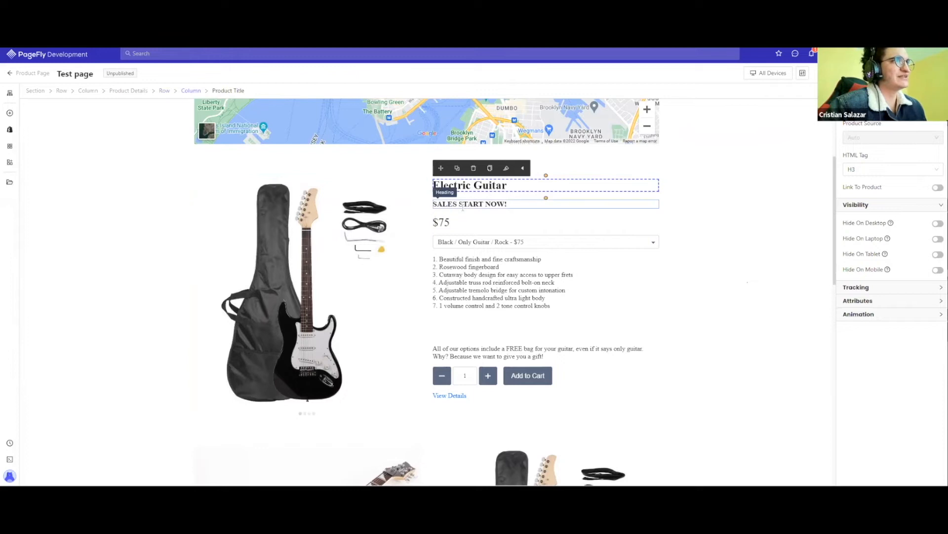
Inspect the editable text content of the "SALES START NOW!" heading.
left_click(462, 207)
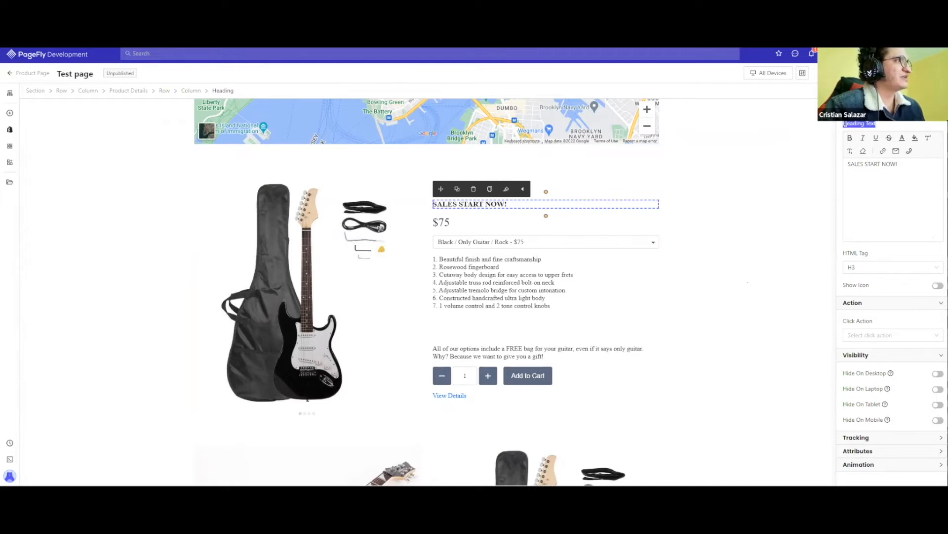
left_click_drag(898, 164, 848, 164)
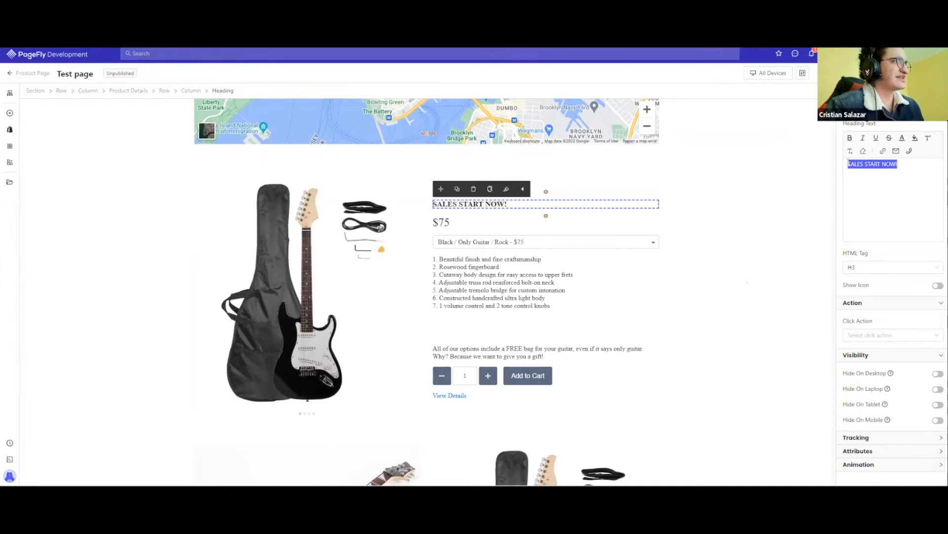
left_click(874, 211)
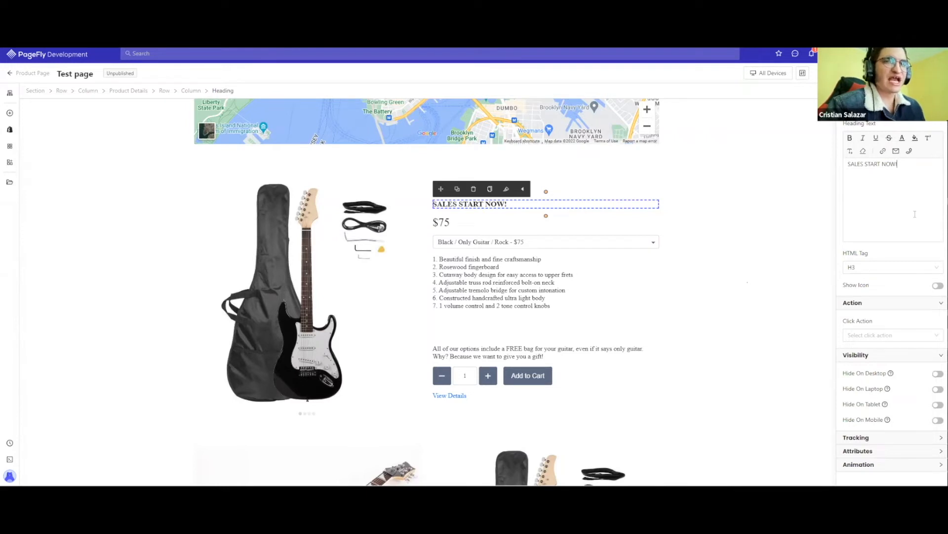
Set the click action of the "SALES START NOW!" heading to Go To URL and open its URL selection.
scroll(864, 123, "down", 4)
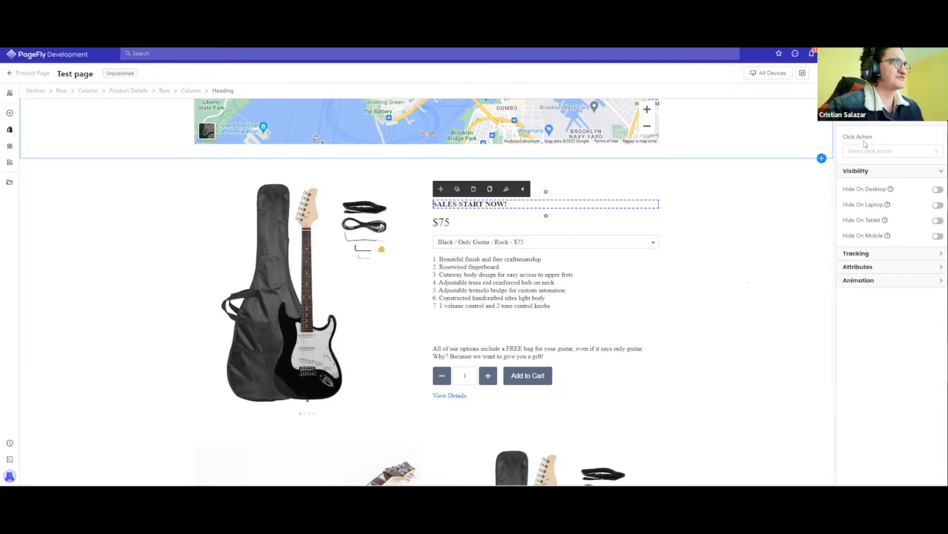
left_click(866, 157)
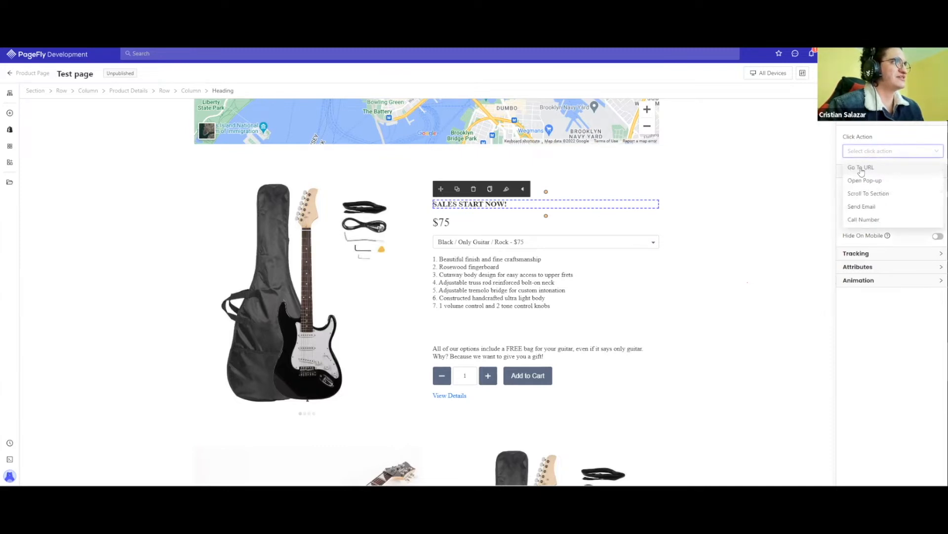
left_click(862, 168)
left_click(861, 167)
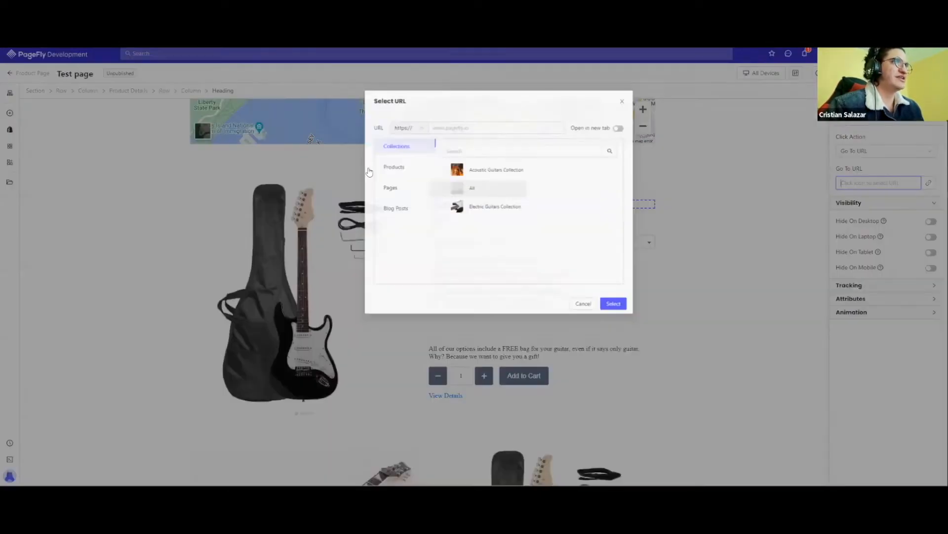
Browse the products, pages and blog posts available as link targets, and link the heading to the "All our products" page.
left_click(366, 167)
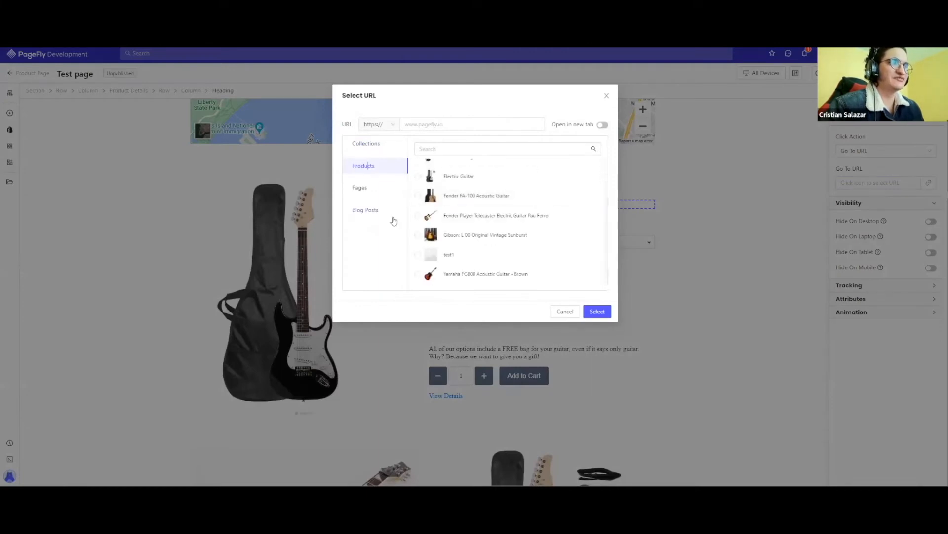
left_click(366, 194)
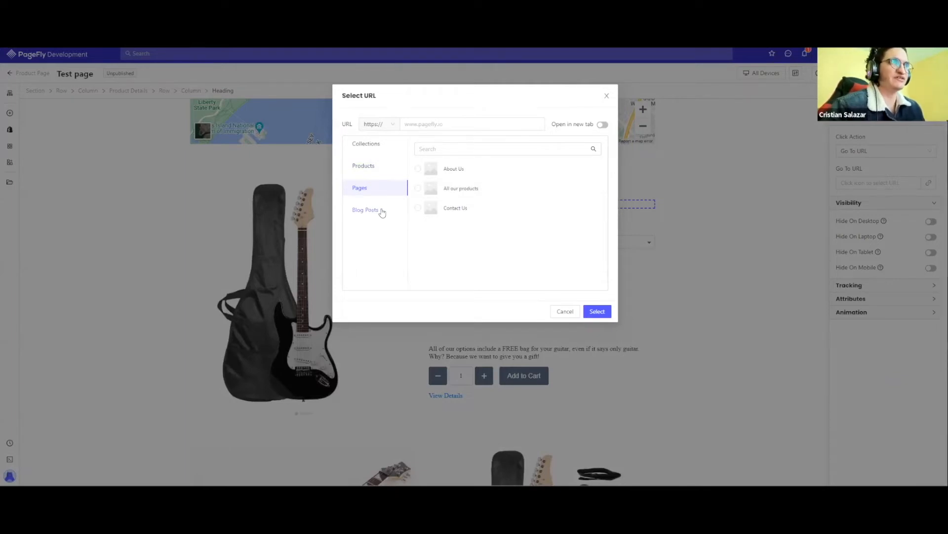
left_click(381, 211)
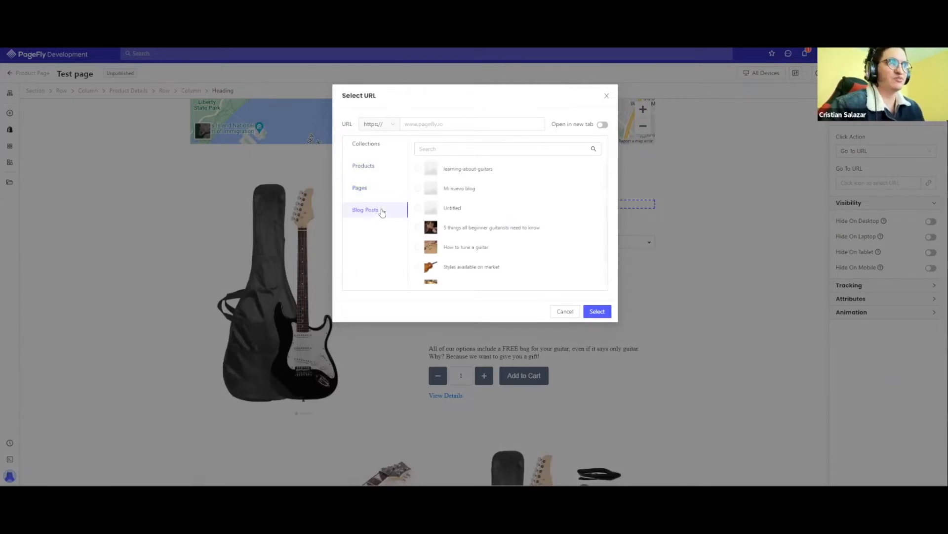
left_click(380, 187)
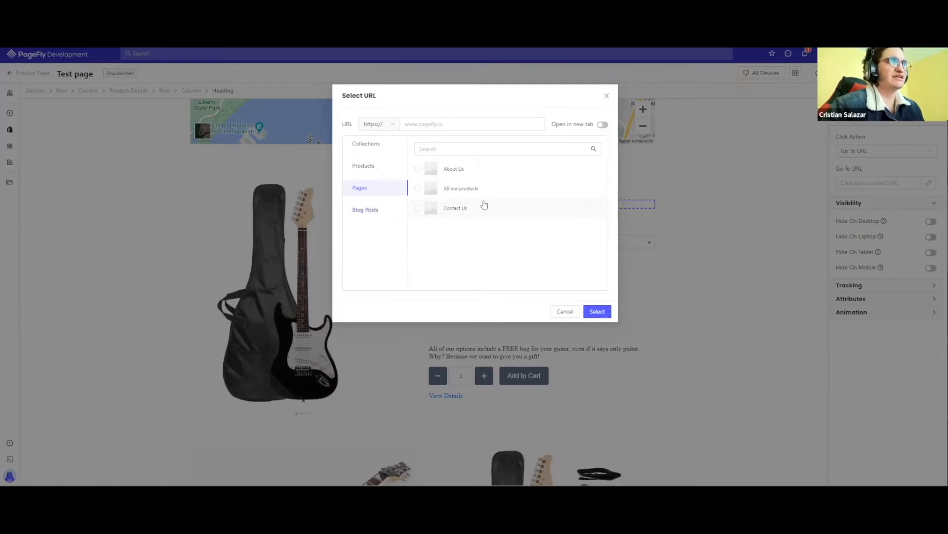
left_click(482, 189)
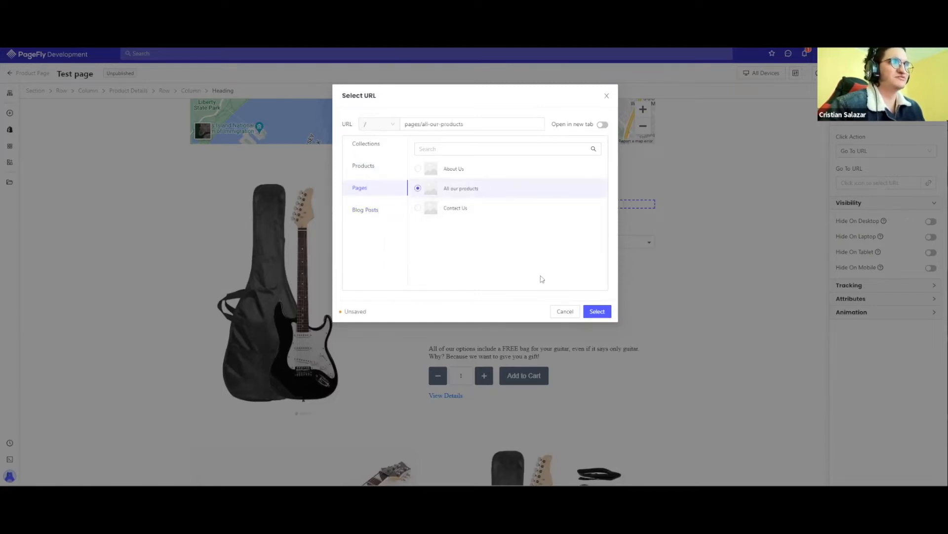
left_click(595, 312)
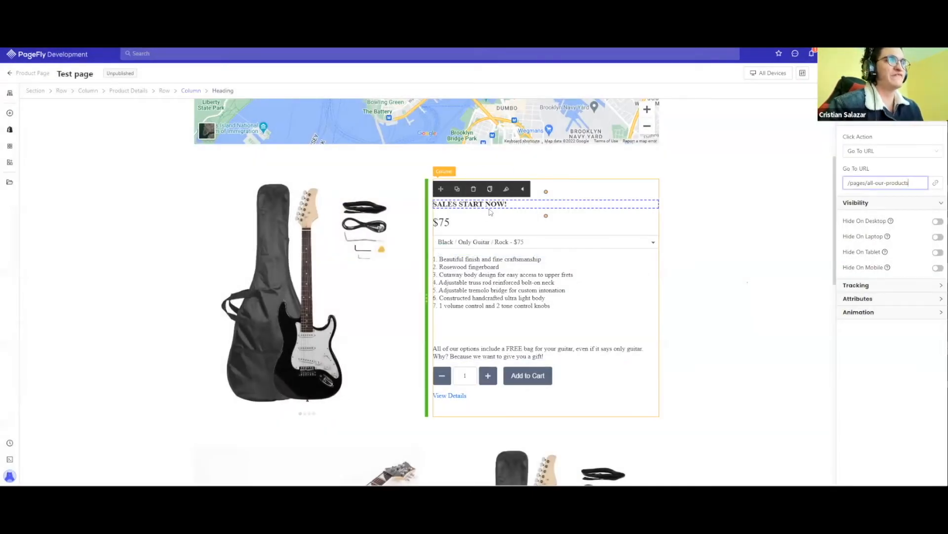
Reselect the "SALES START NOW!" heading and review its link action and per-device visibility settings.
left_click(691, 221)
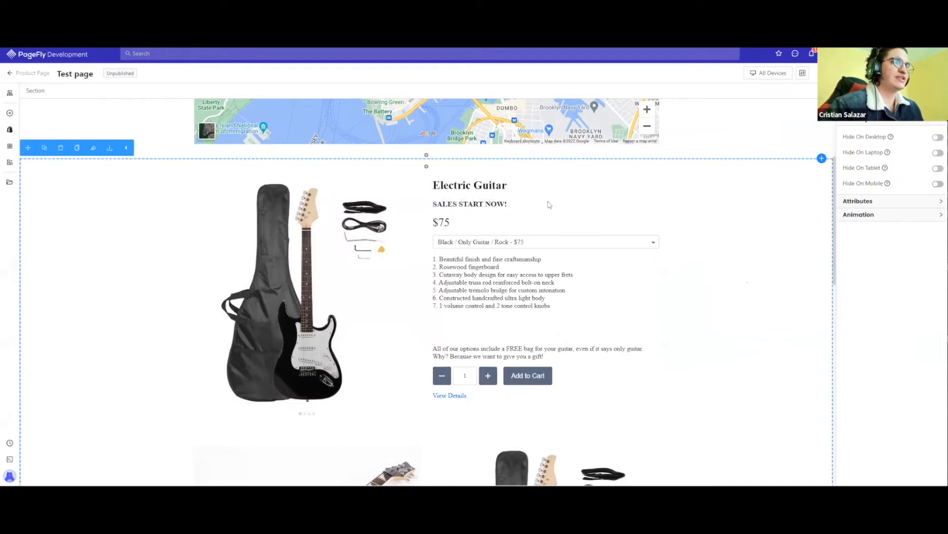
left_click(480, 205)
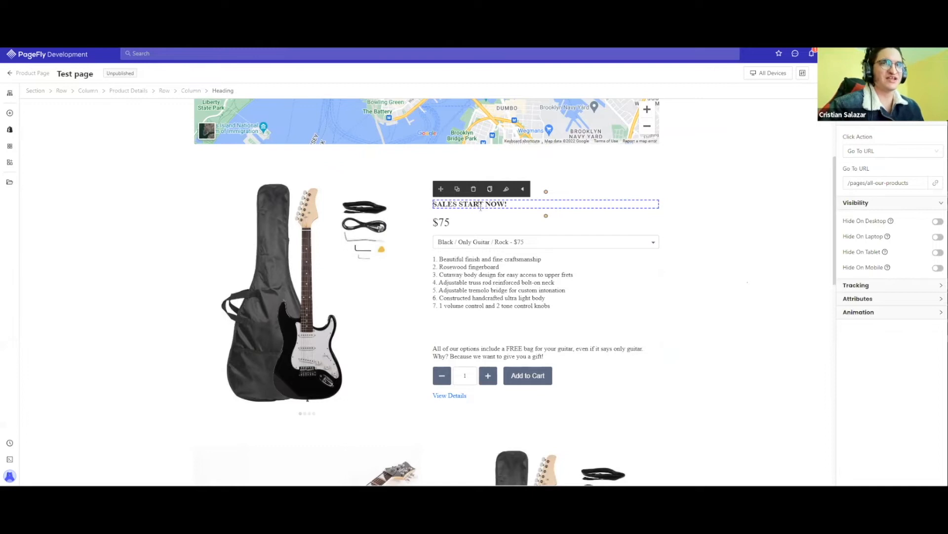
scroll(862, 138, "down", 2)
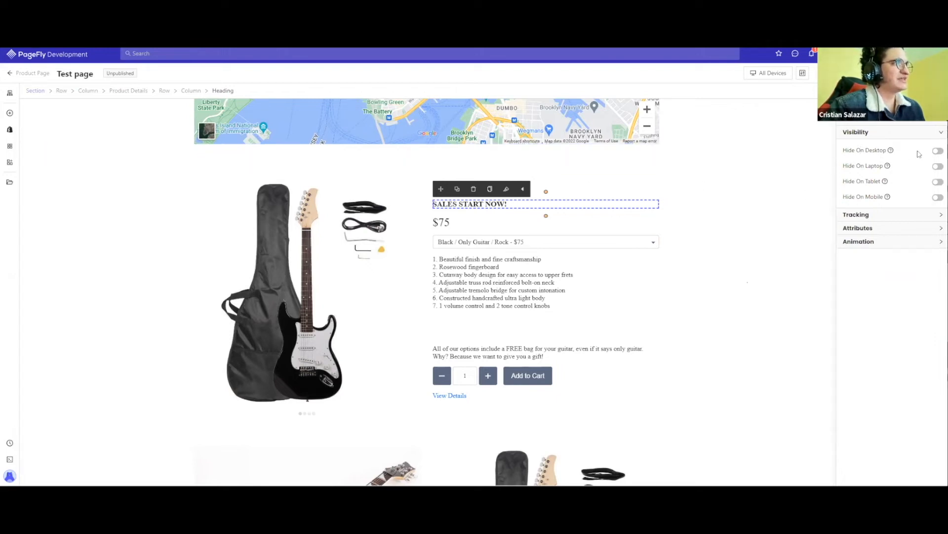
Hide the "SALES START NOW!" heading on desktop, and compare the Mobile view with the All Devices view.
left_click(938, 150)
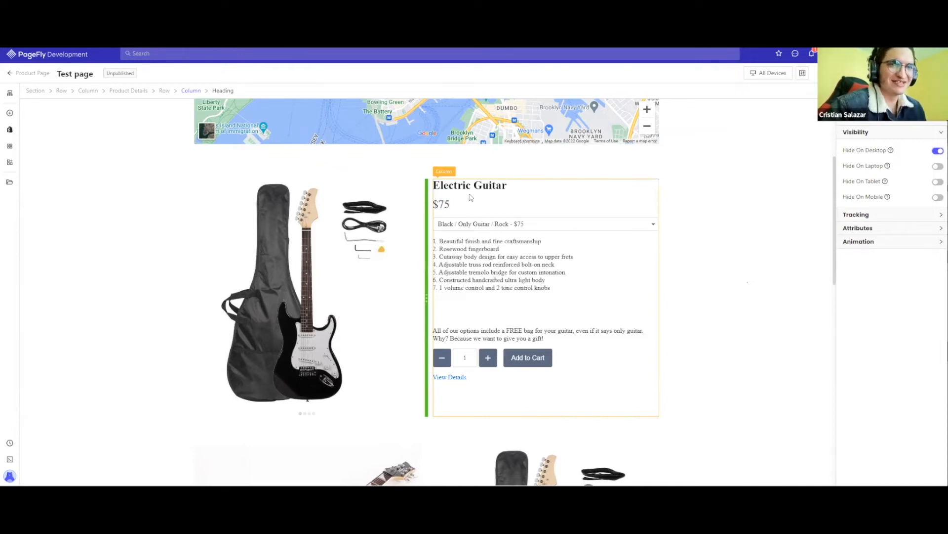
left_click(768, 76)
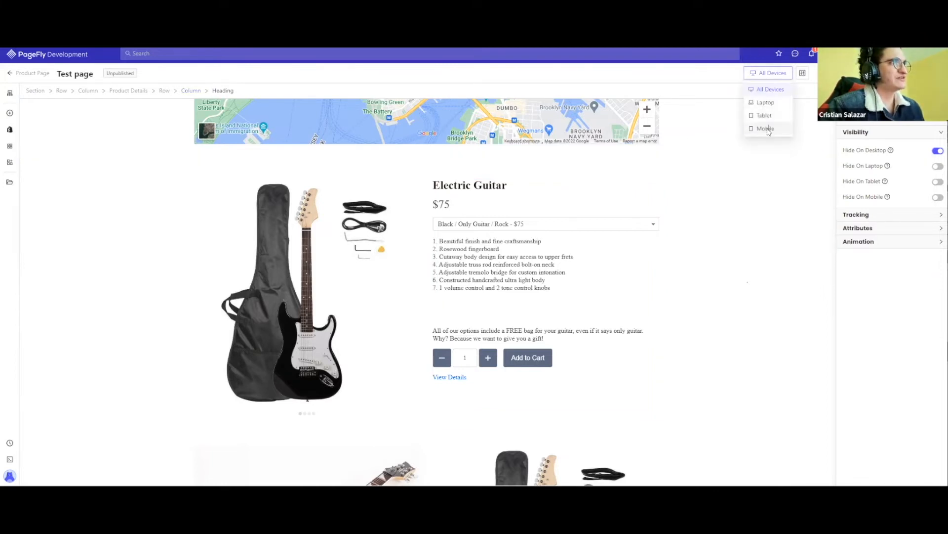
left_click(767, 129)
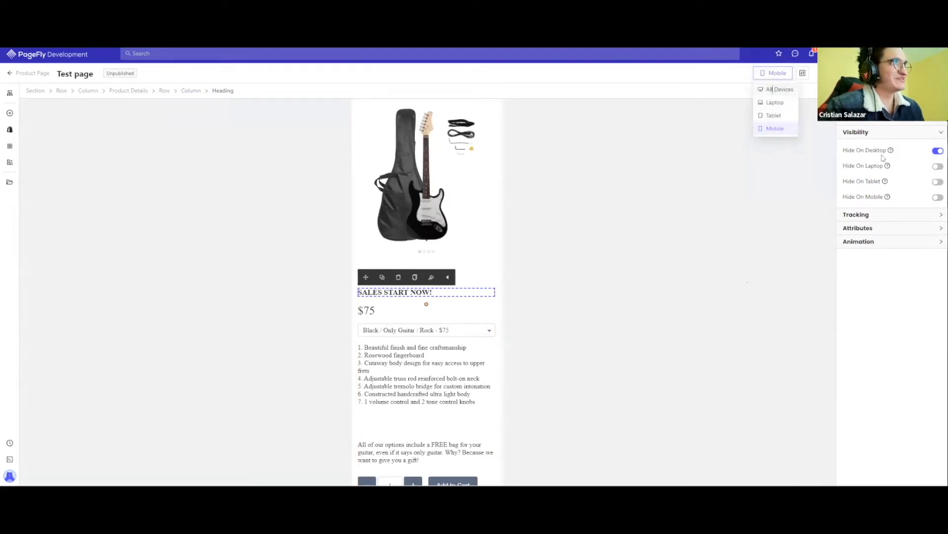
left_click(774, 92)
scroll(533, 200, "down", 1)
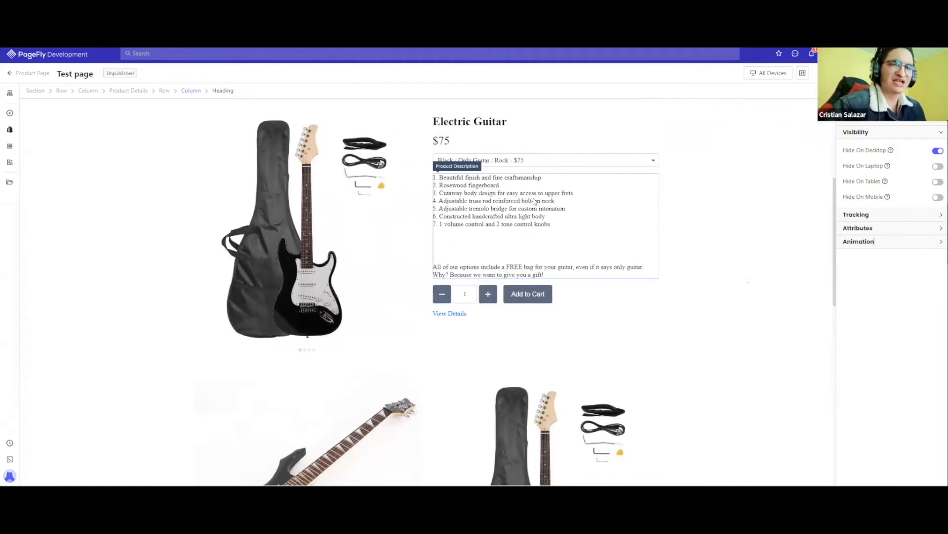
Turn off Hide On Desktop for the "SALES START NOW!" heading and deselect it.
left_click(936, 151)
scroll(710, 210, "up", 1)
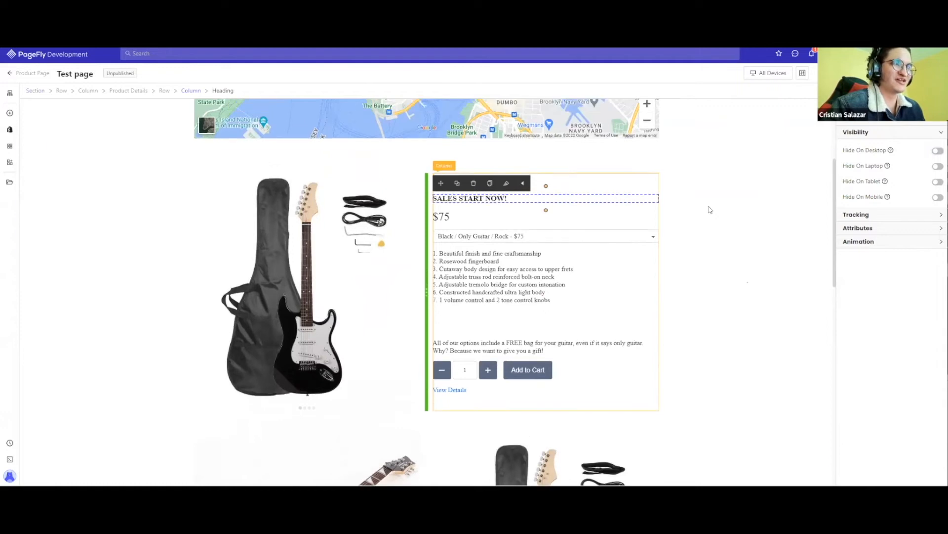
left_click(710, 209)
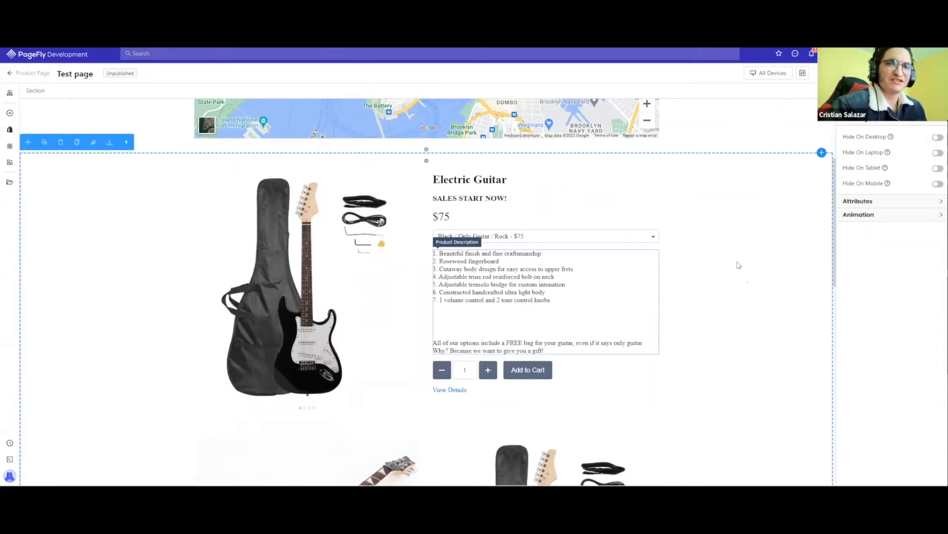
Select the product's Add to Cart button and open its Tracking settings.
left_click(519, 370)
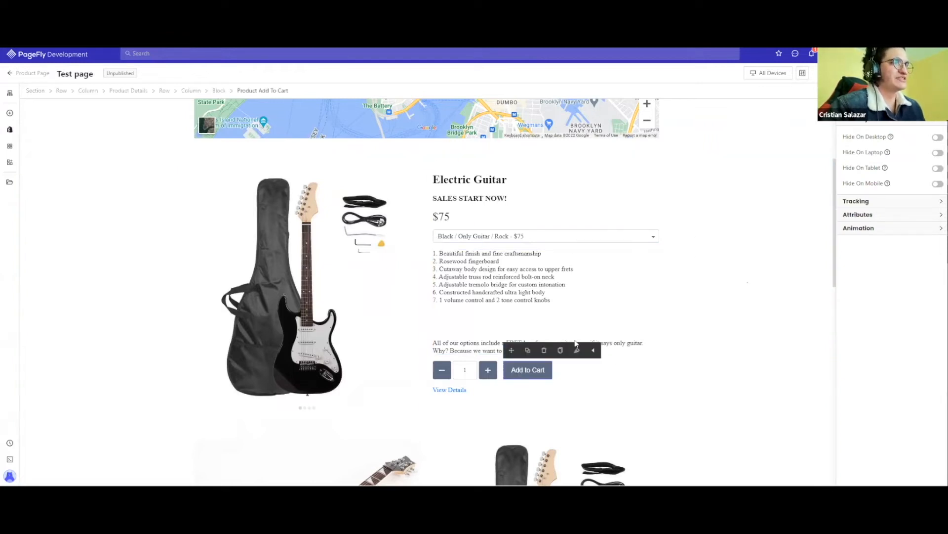
scroll(567, 323, "down", 3)
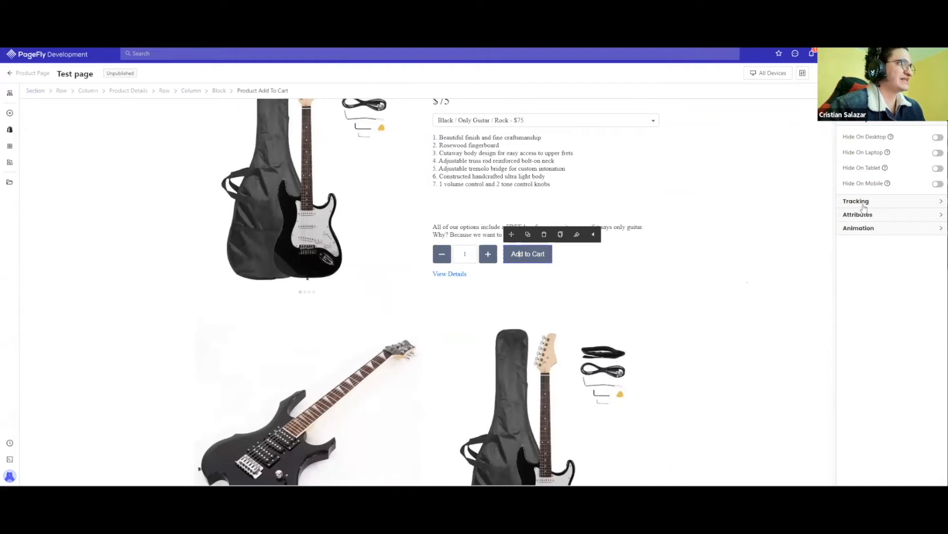
left_click(864, 204)
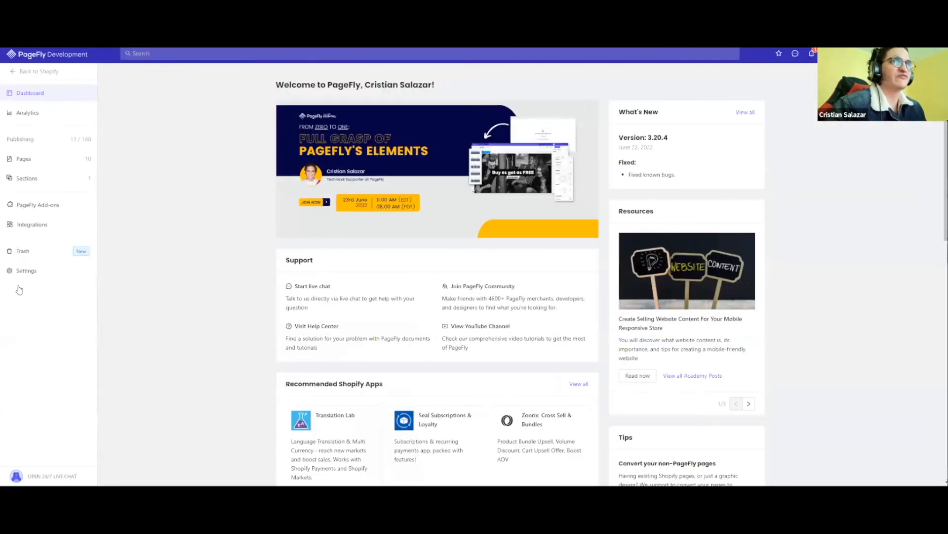
In the PageFly dashboard's Analytics settings, disable Page Analytics and save the change.
left_click(39, 272)
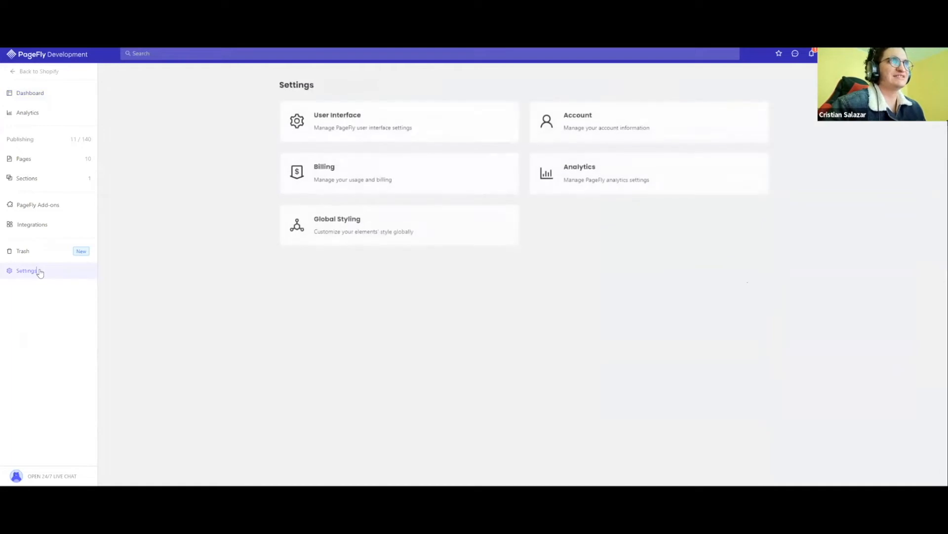
left_click(595, 178)
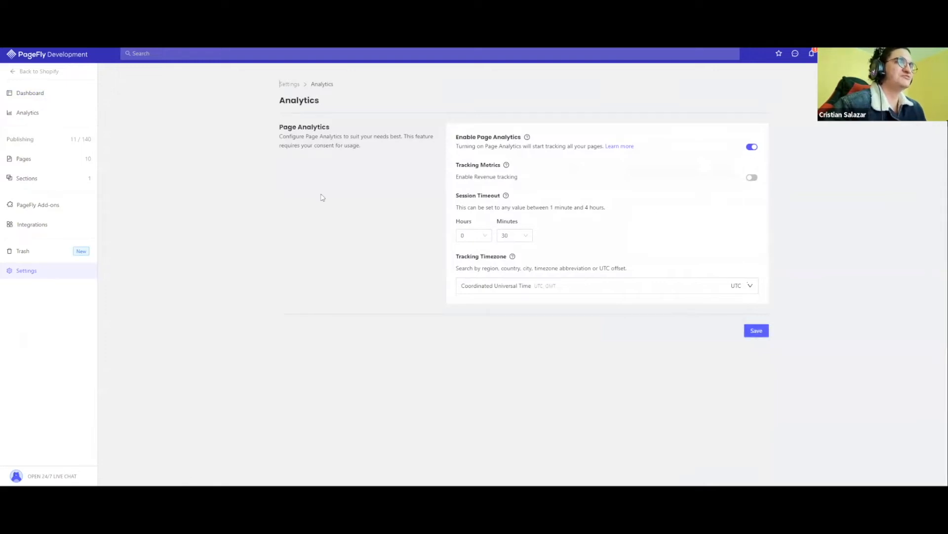
left_click(752, 147)
left_click(756, 197)
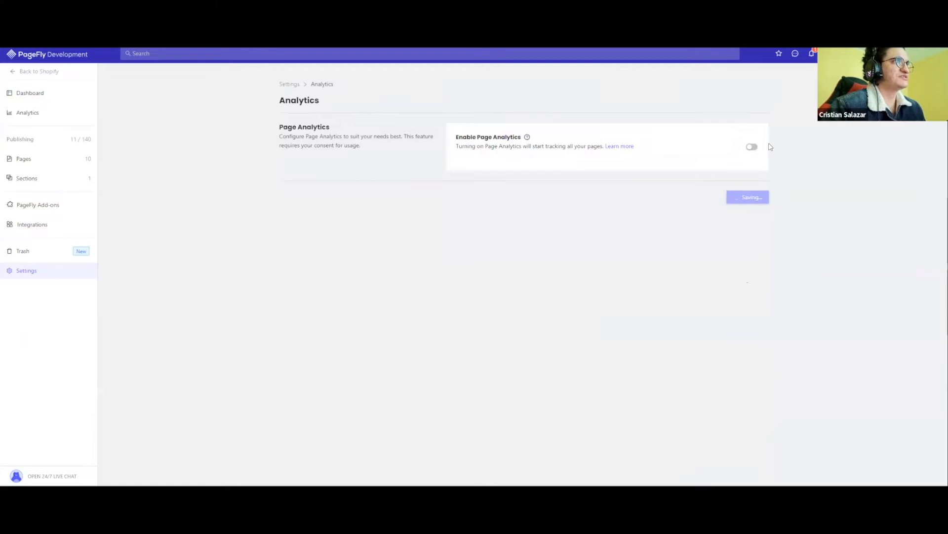
Re-enable Page Analytics with consent to analytics cookies, save the settings, and return to the dashboard.
left_click(751, 147)
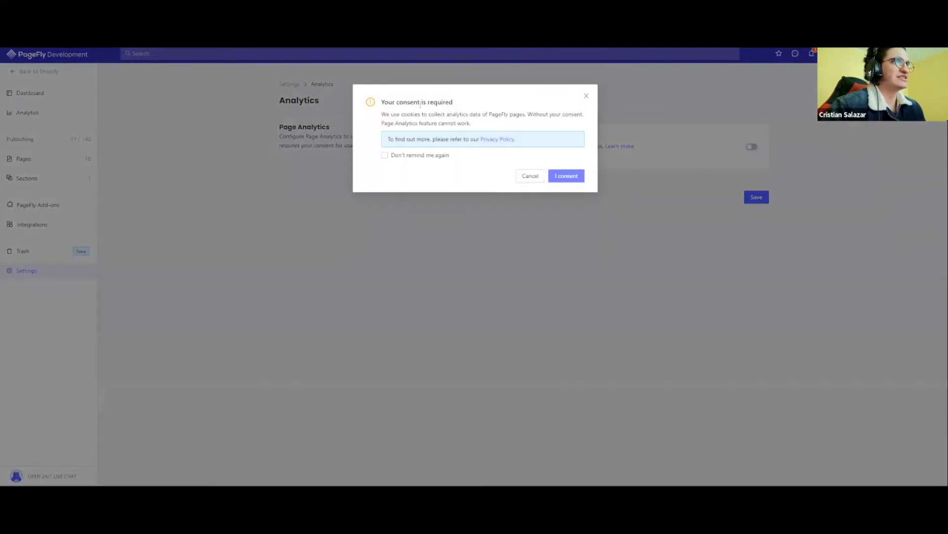
left_click(558, 177)
left_click(748, 331)
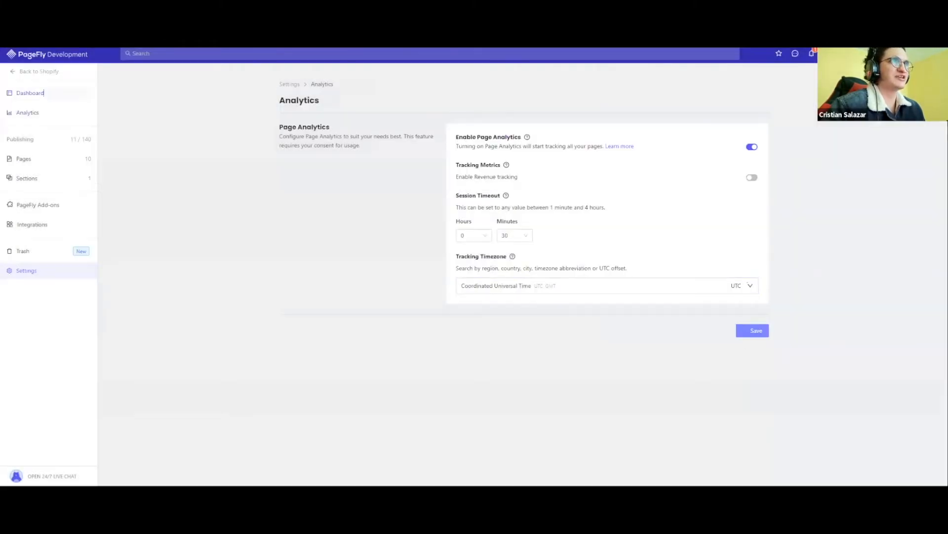
left_click(44, 92)
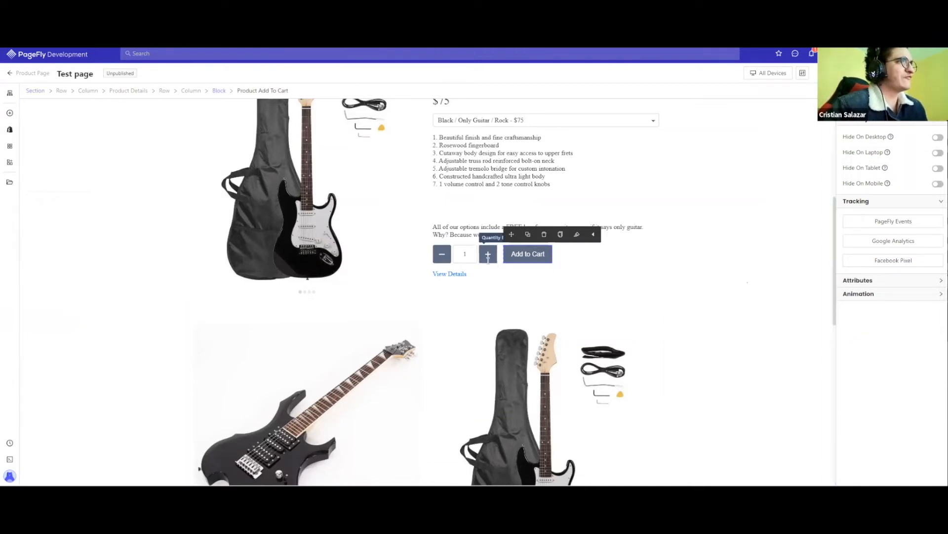
In the Test page editor, inspect the ID and Class attributes of the Add to Cart button.
left_click_drag(293, 92, 237, 93)
left_click(299, 90)
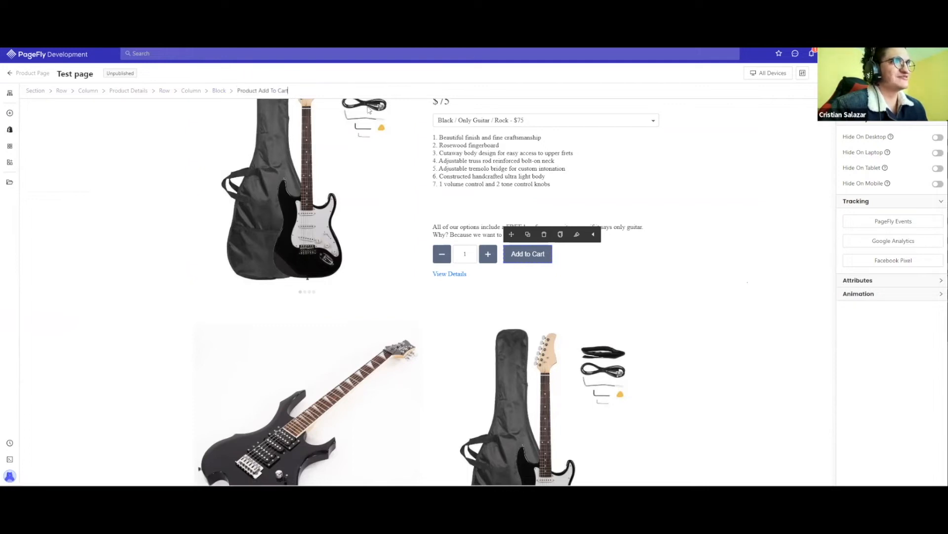
left_click(857, 285)
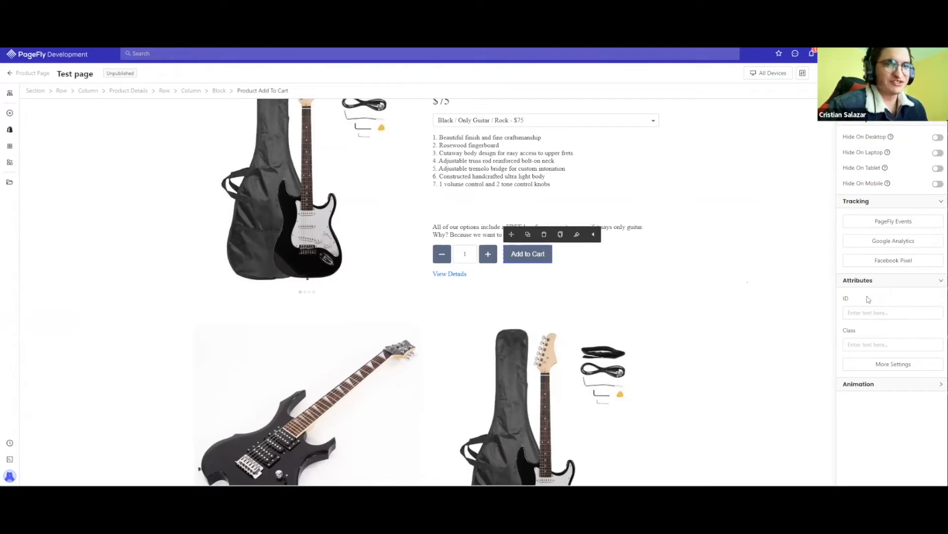
left_click(876, 313)
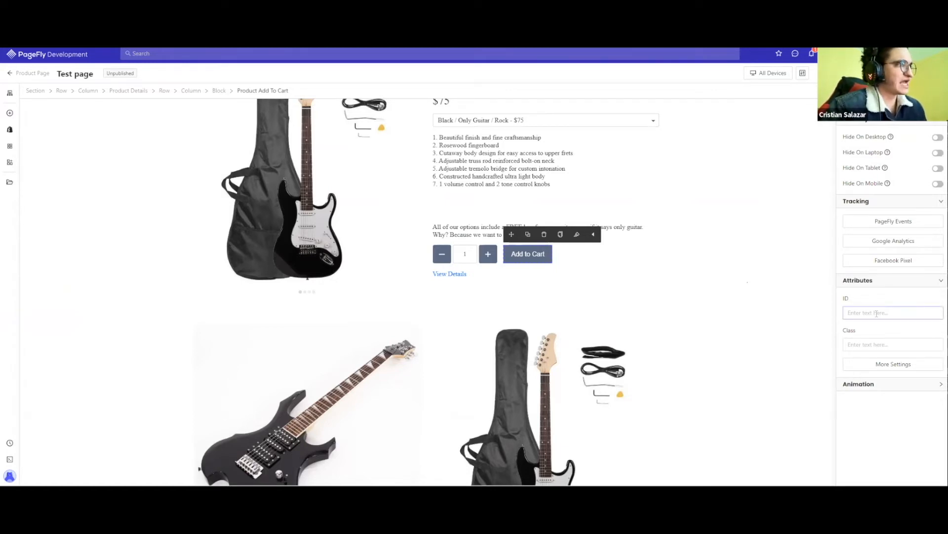
left_click(858, 344)
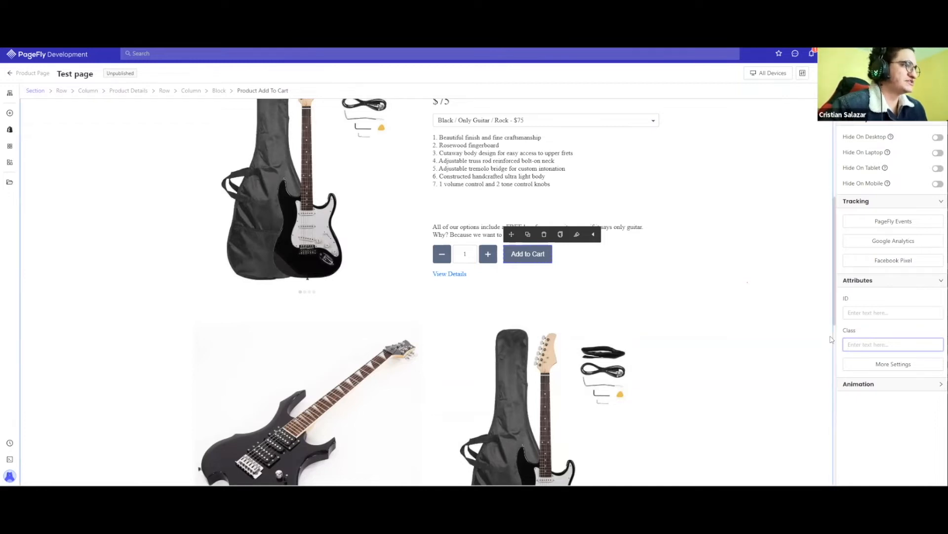
left_click(858, 313)
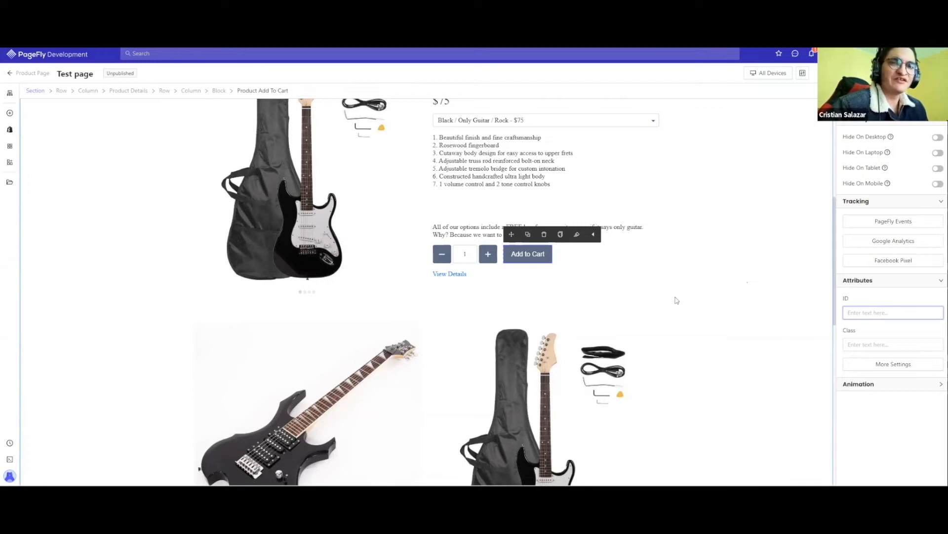
Add an empty custom attribute entry to the Add to Cart button and close its additional attribute settings.
left_click(858, 366)
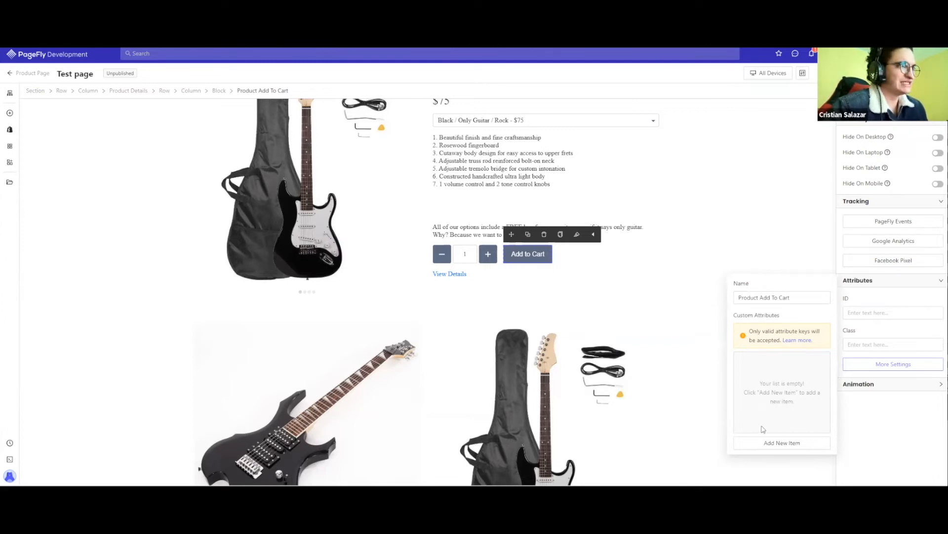
left_click(786, 443)
left_click(755, 363)
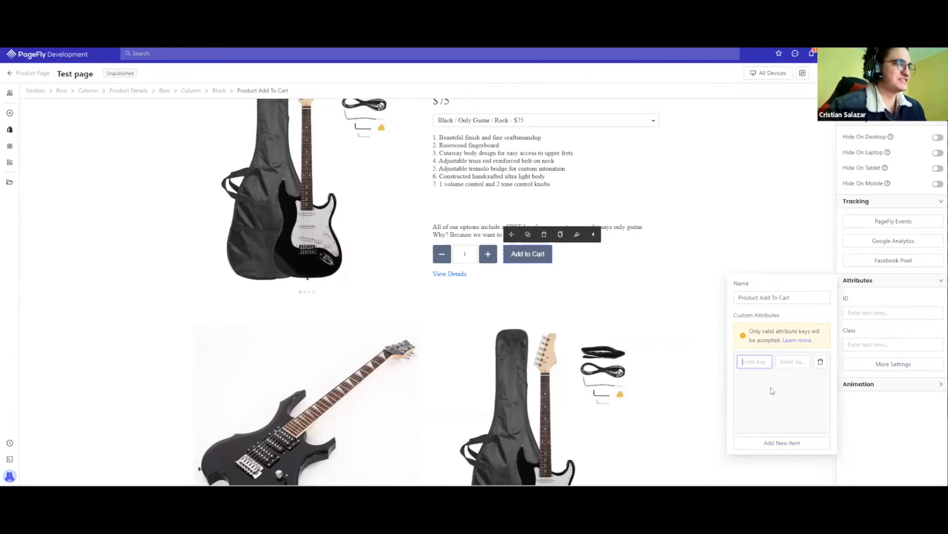
left_click(874, 365)
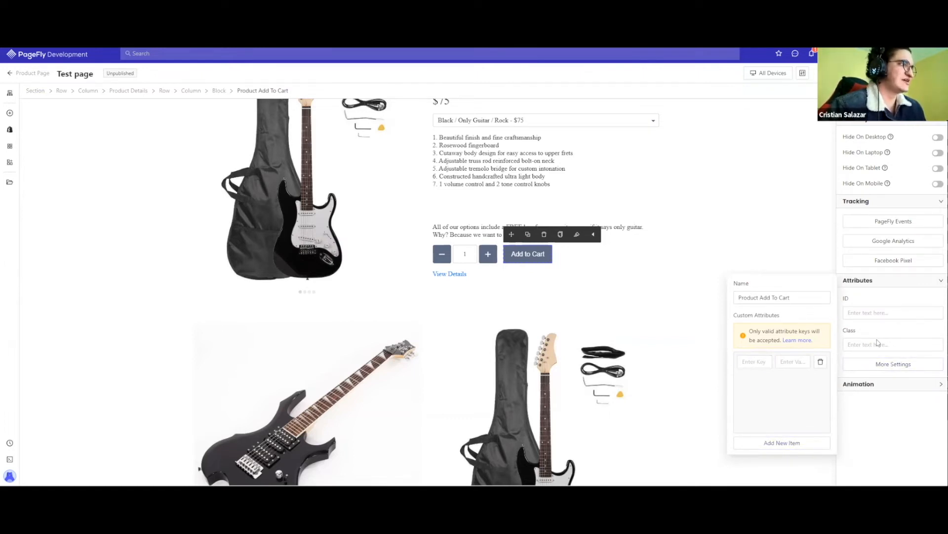
left_click(862, 337)
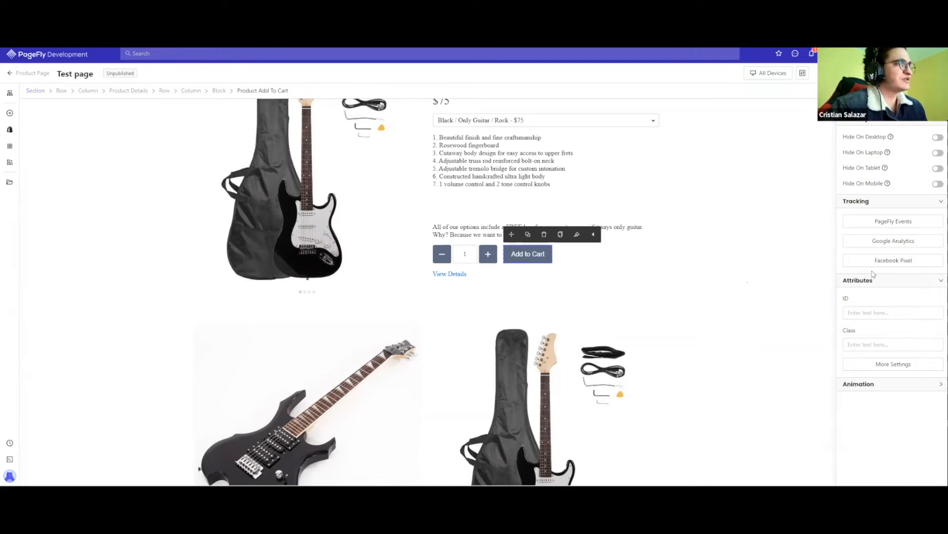
Collapse the Add to Cart button's Tracking and Attributes settings and expand its Animation settings.
left_click(859, 203)
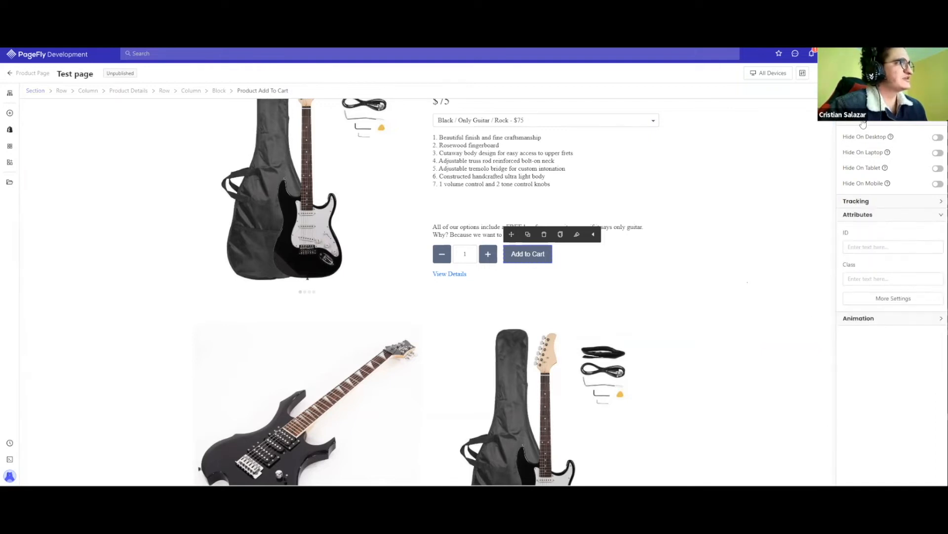
scroll(863, 128, "down", 2)
left_click(858, 145)
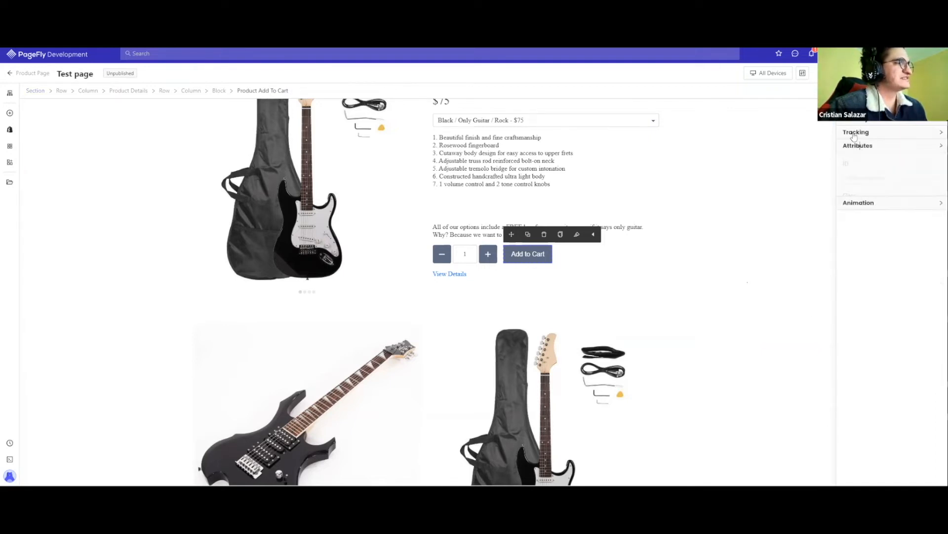
left_click(868, 162)
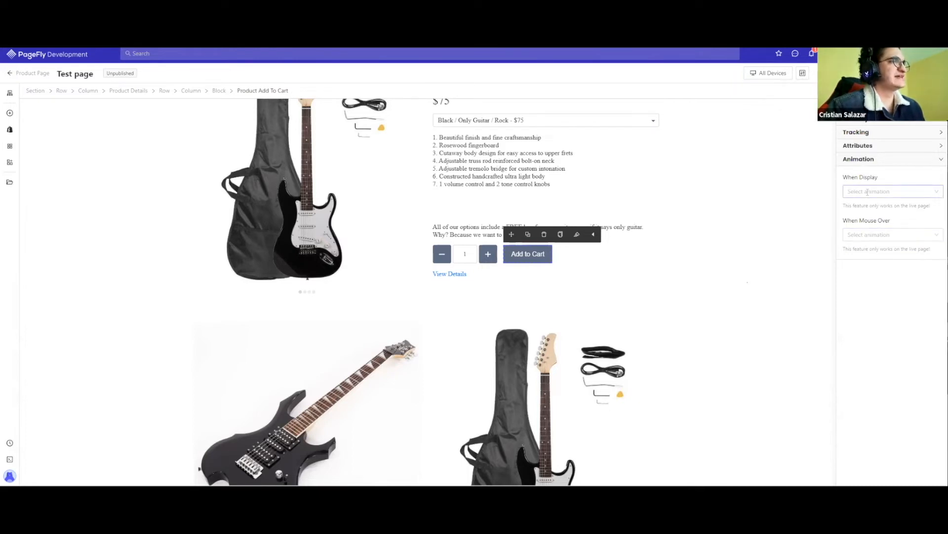
Look over the page from the New York map to the Add to Cart button as the product section enters view.
scroll(622, 231, "up", 3)
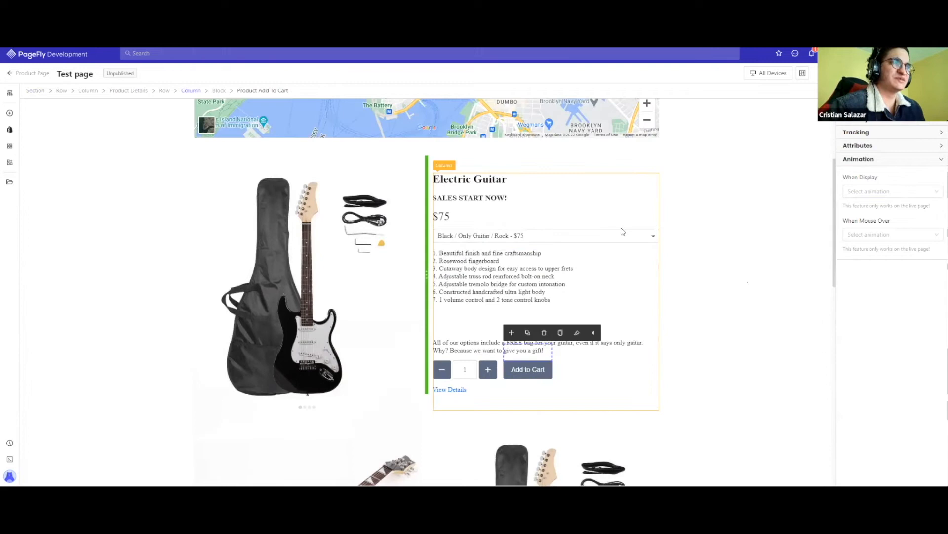
scroll(622, 232, "up", 2)
scroll(565, 252, "up", 3)
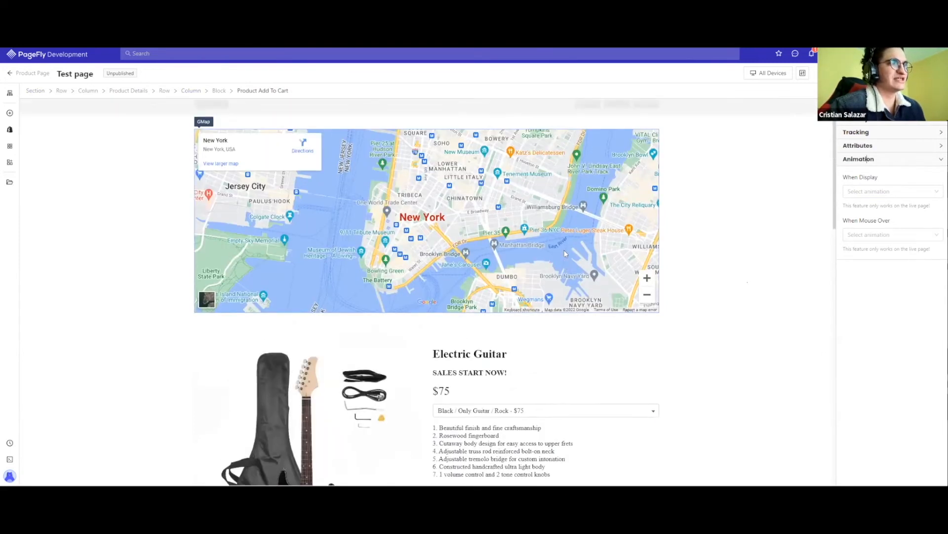
scroll(564, 250, "down", 4)
scroll(565, 250, "up", 3)
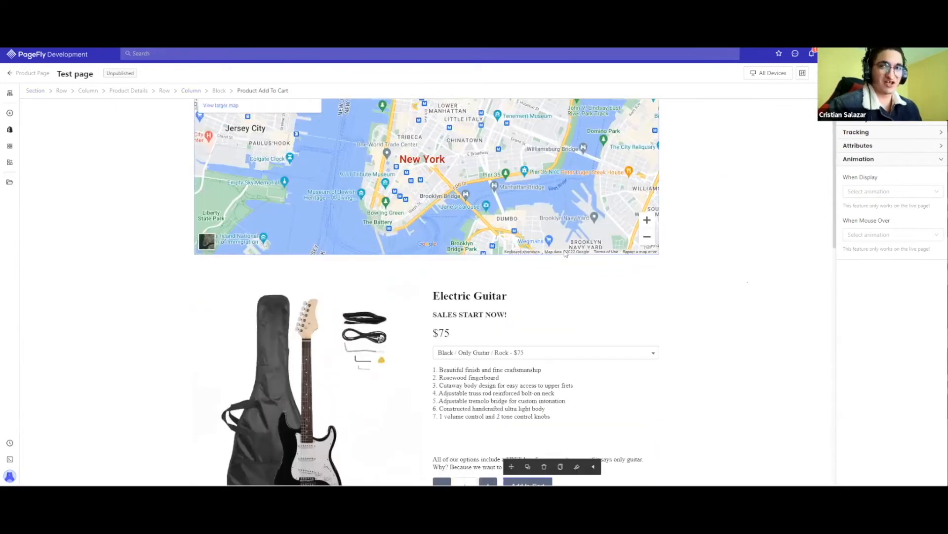
scroll(564, 252, "down", 2)
scroll(544, 446, "up", 1)
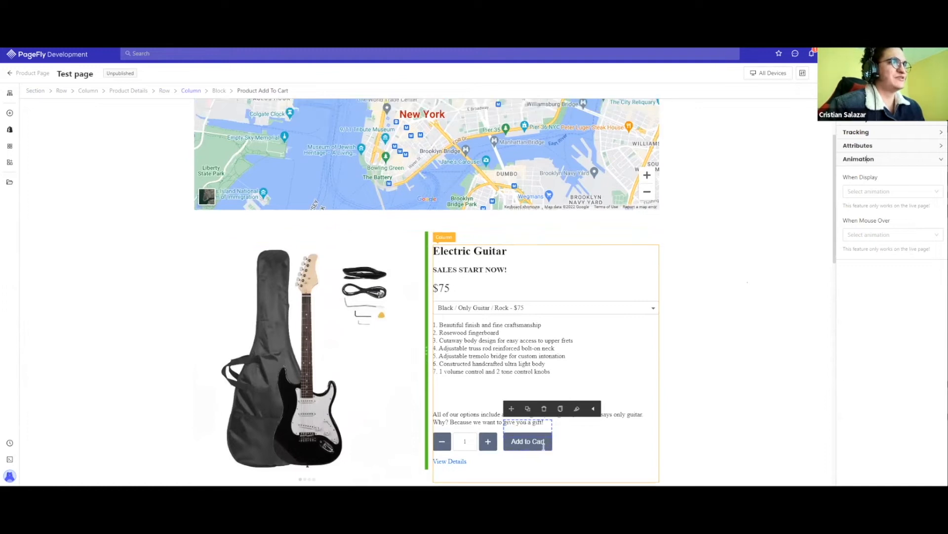
scroll(539, 427, "up", 3)
scroll(541, 295, "down", 3)
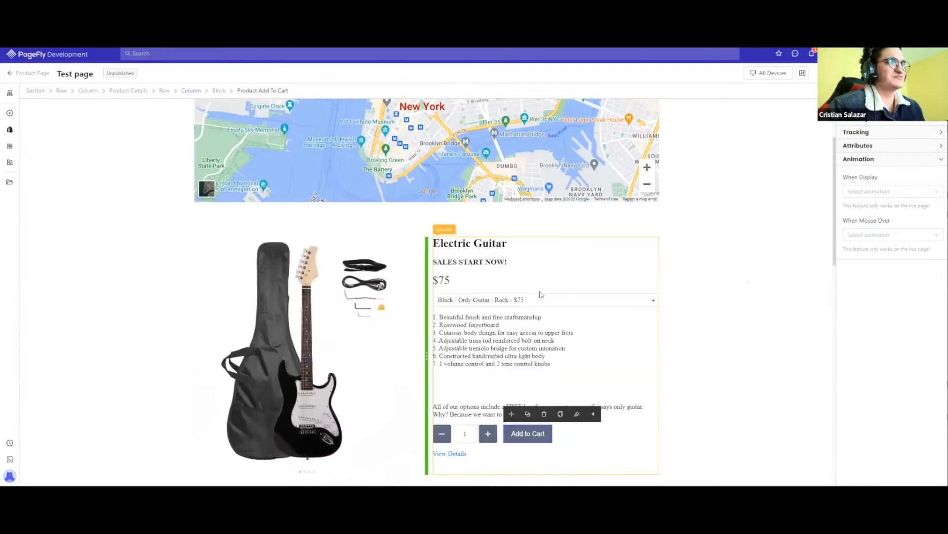
scroll(541, 294, "up", 3)
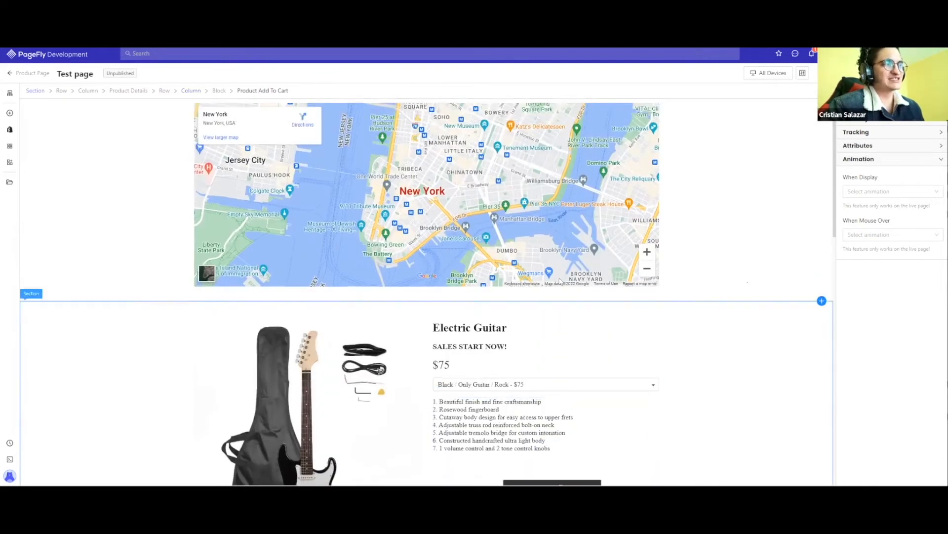
scroll(514, 318, "down", 2)
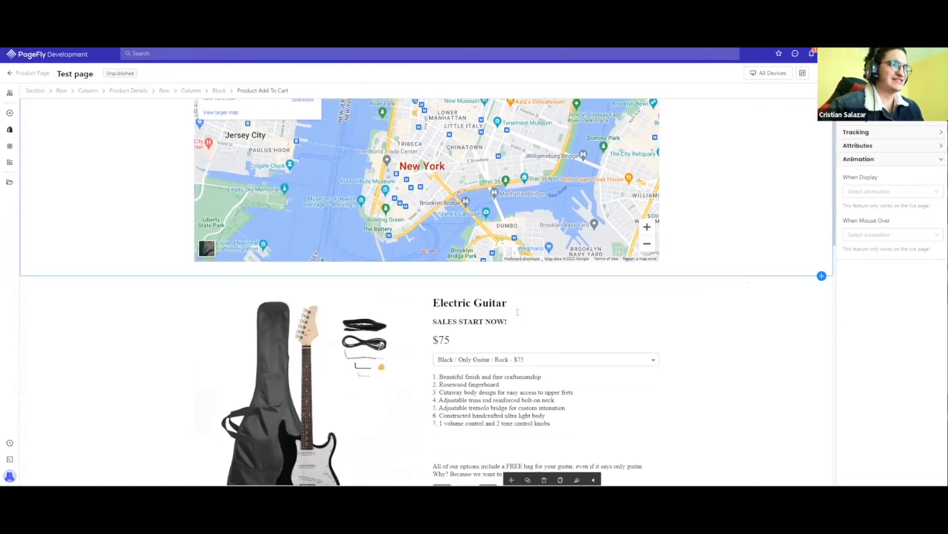
Set the Add to Cart button's display animation to Fade In Down Big.
scroll(518, 312, "down", 3)
left_click(884, 192)
scroll(868, 262, "down", 3)
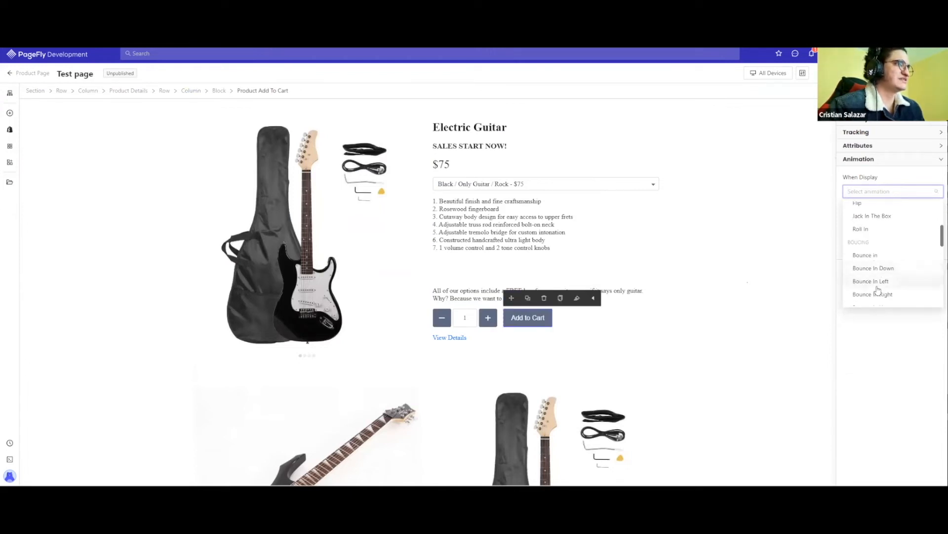
scroll(879, 307, "down", 3)
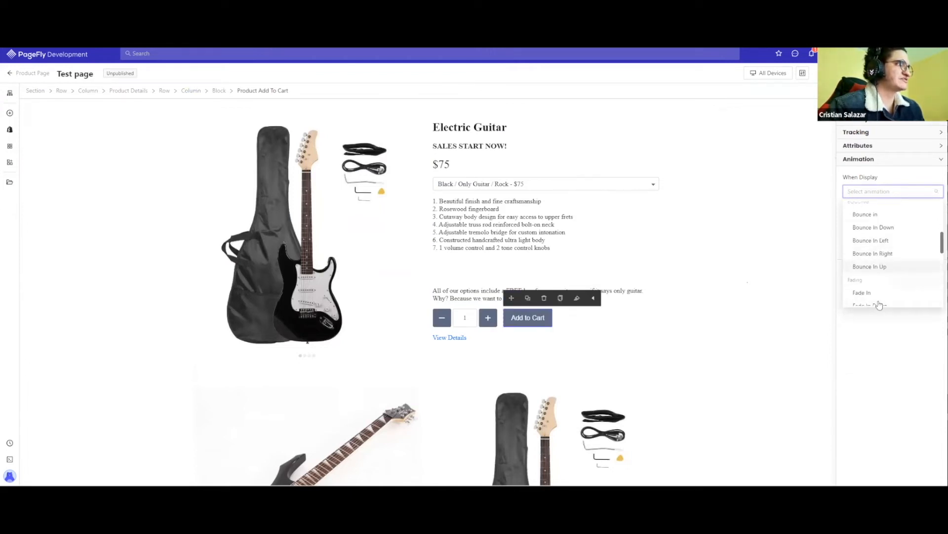
left_click(862, 192)
left_click(865, 193)
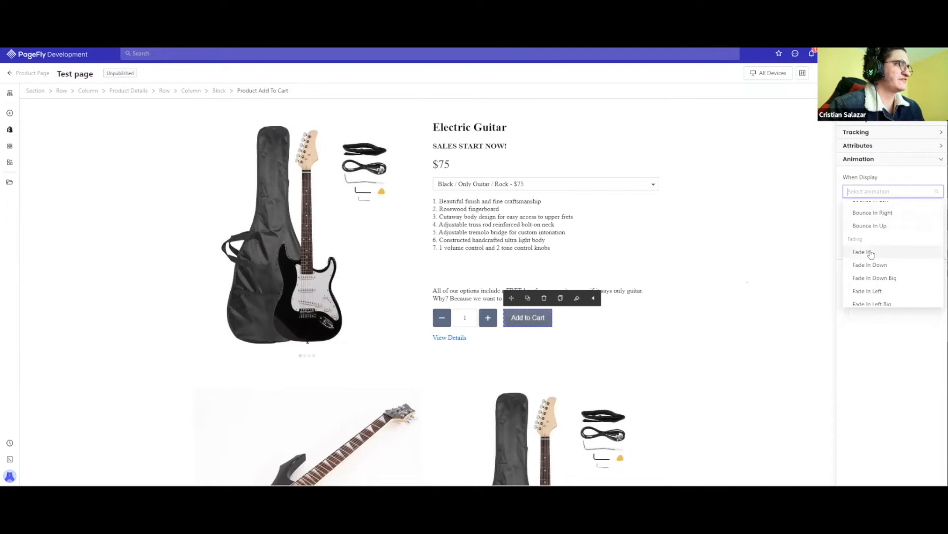
left_click(873, 282)
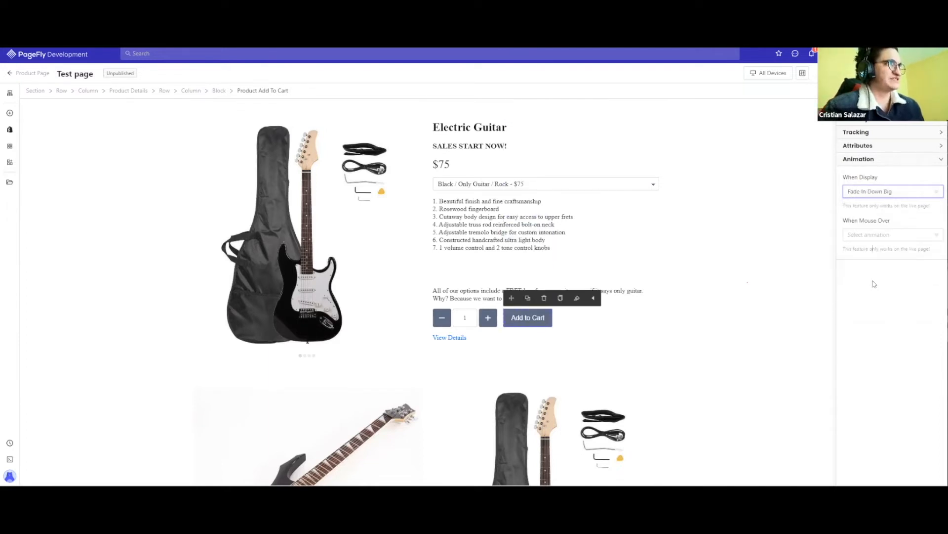
Try Rotate In Down Right as the Add to Cart button's display animation and clear the selection.
left_click(879, 192)
scroll(879, 243, "down", 2)
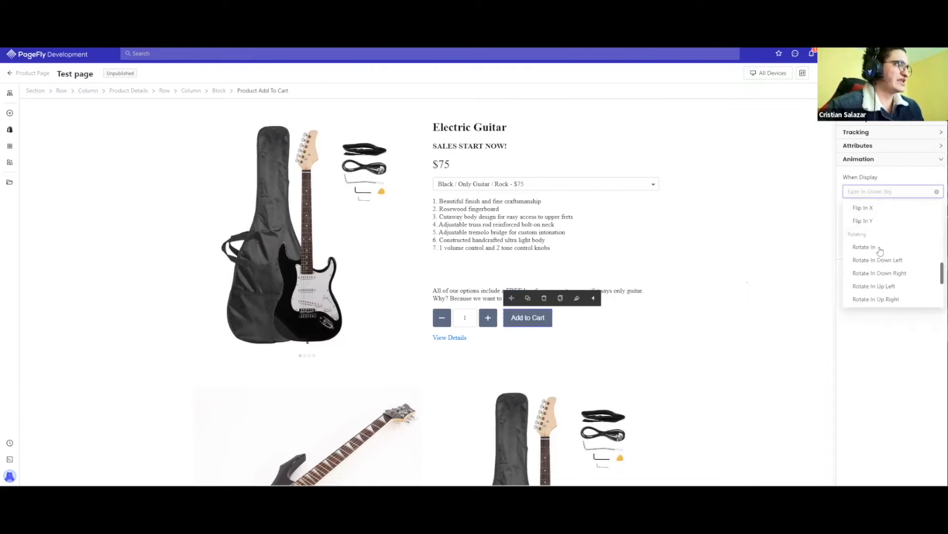
left_click(879, 273)
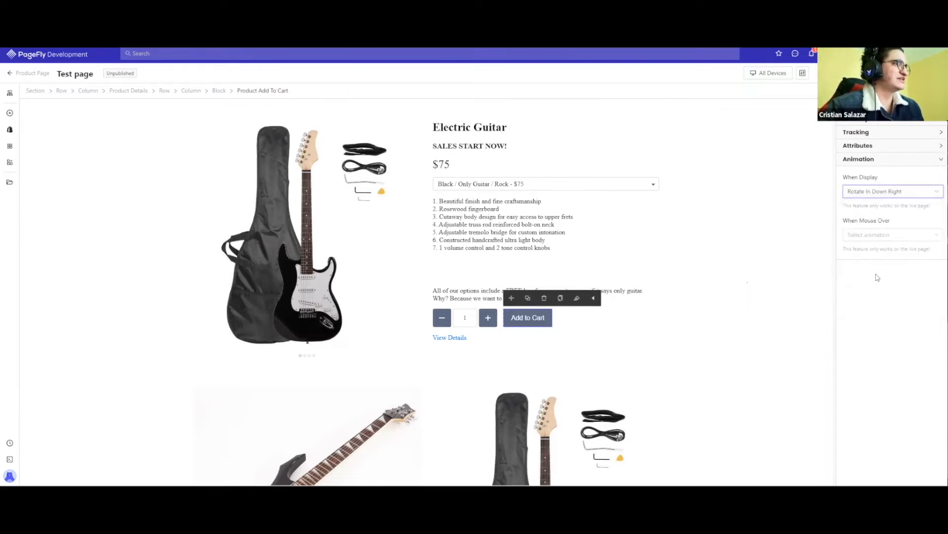
left_click(936, 191)
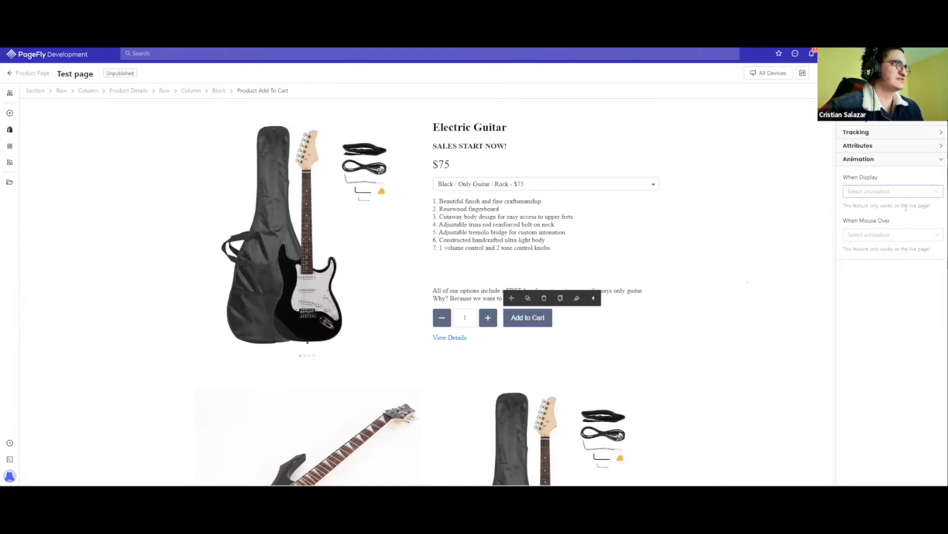
Try Buzz as the Add to Cart button's mouse-over animation, clear it and collapse the Animation settings.
left_click(870, 235)
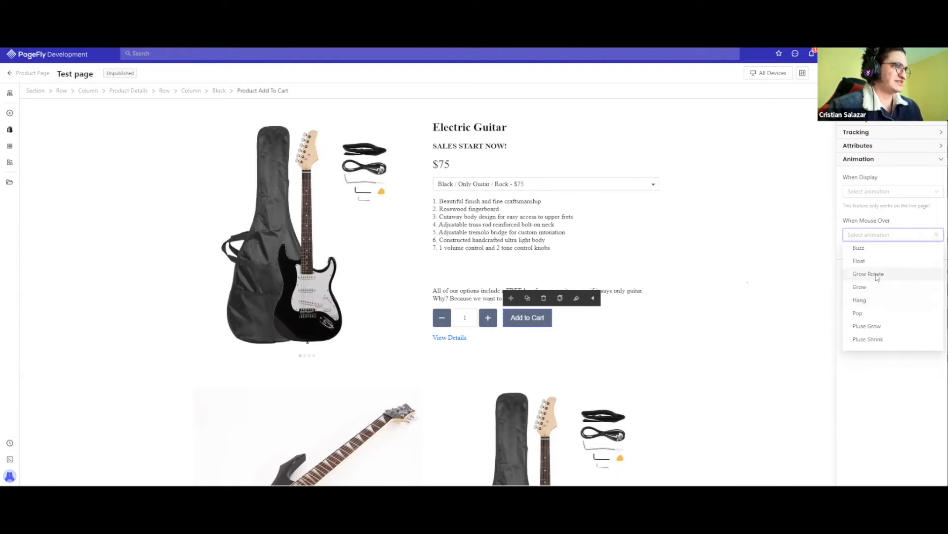
scroll(881, 346, "up", 3)
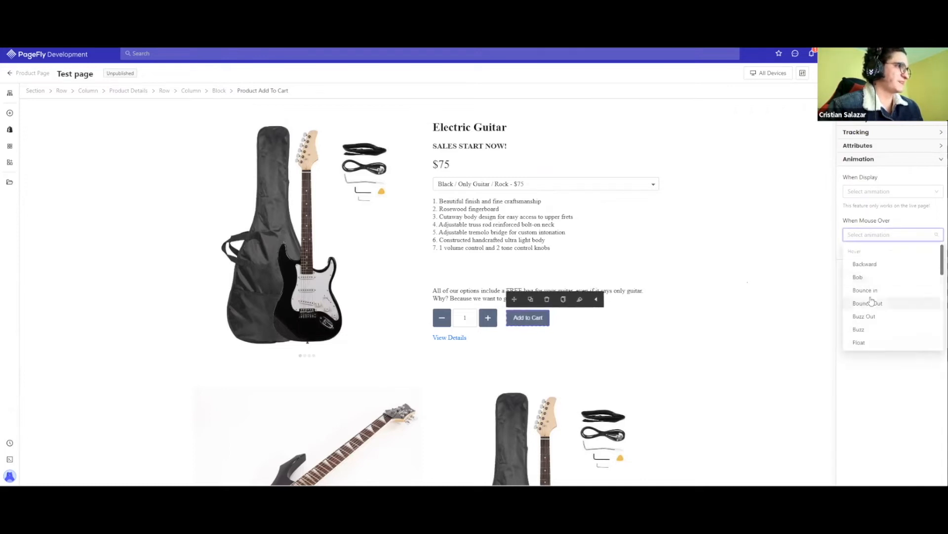
left_click(868, 330)
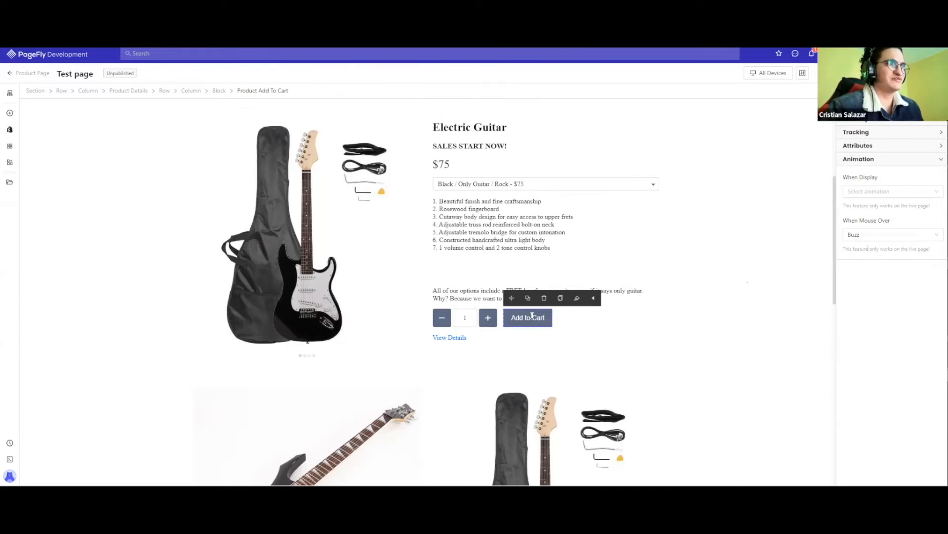
scroll(533, 315, "down", 1)
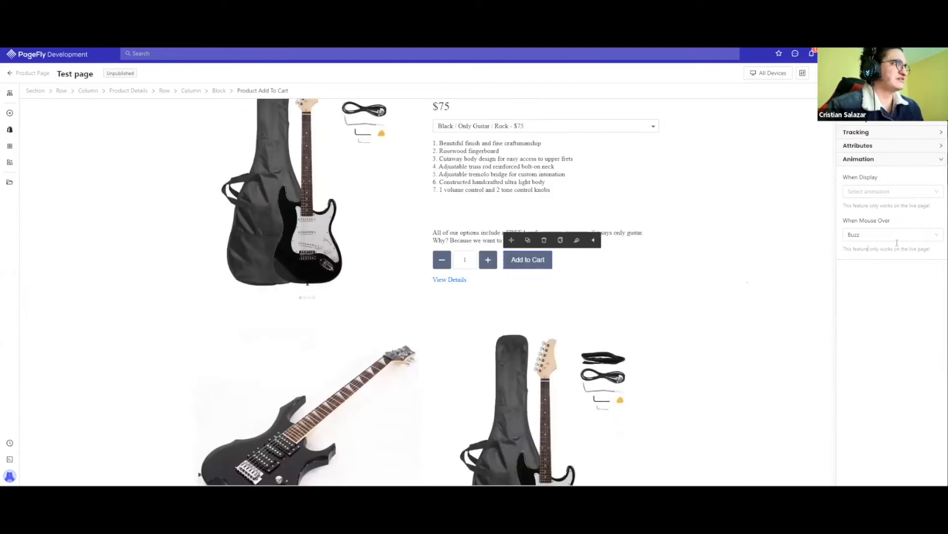
left_click(937, 235)
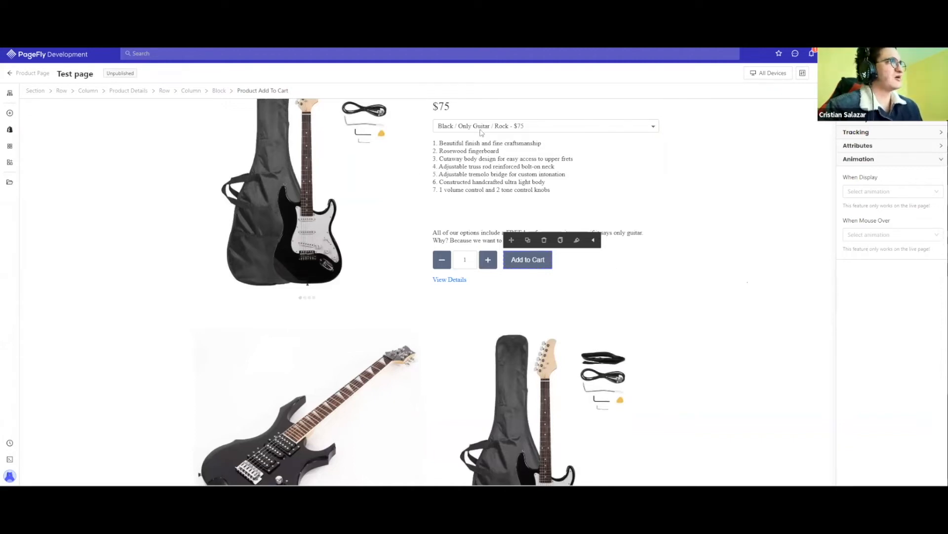
left_click(856, 162)
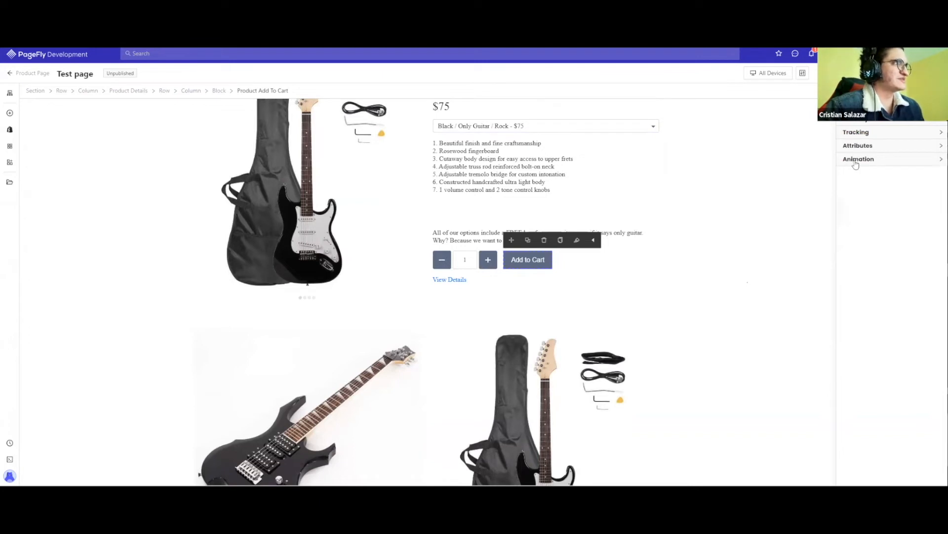
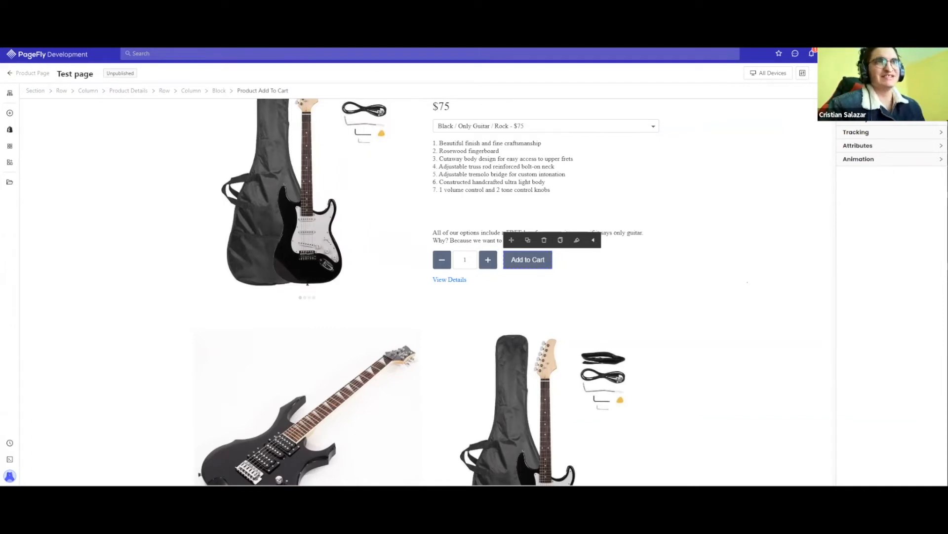
Add a Countdown element below the Omnisend landing page signup form at the end of the page.
scroll(140, 212, "down", 3)
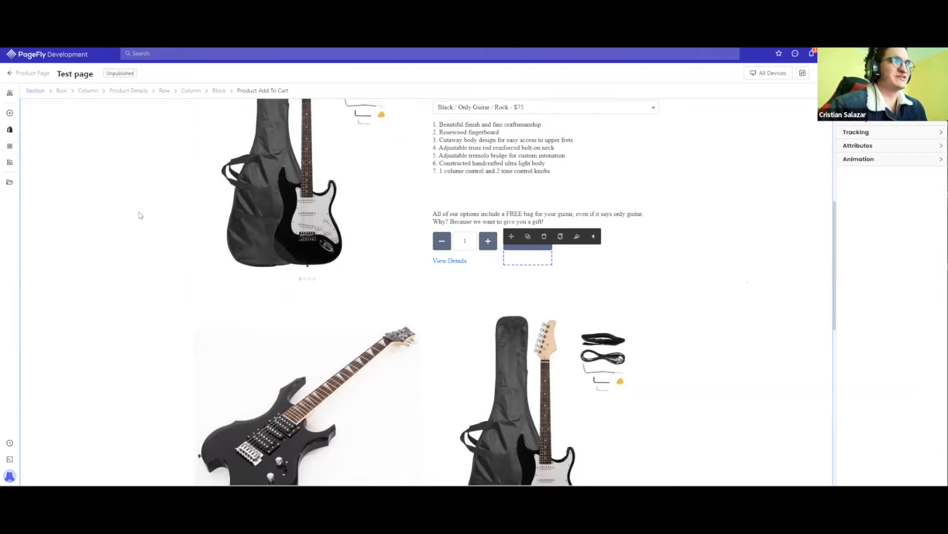
scroll(140, 215, "down", 6)
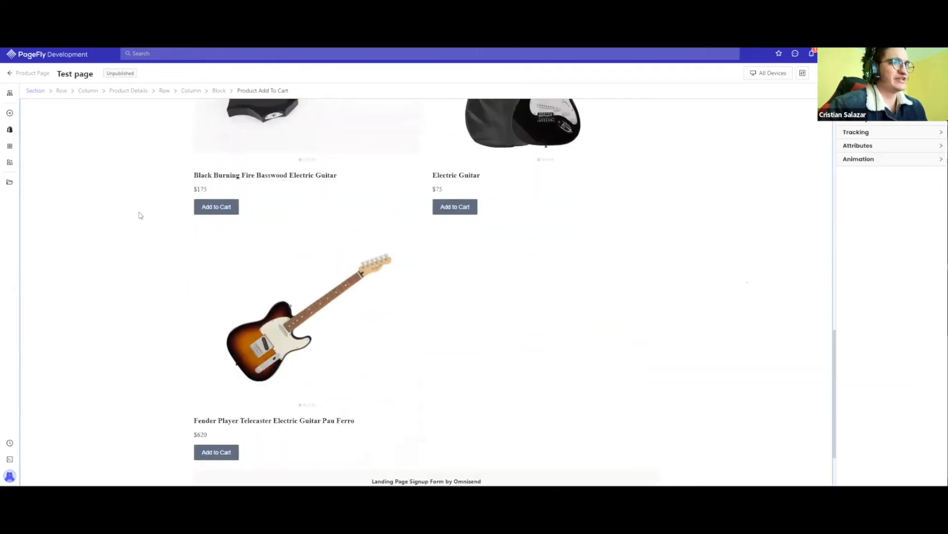
left_click(11, 113)
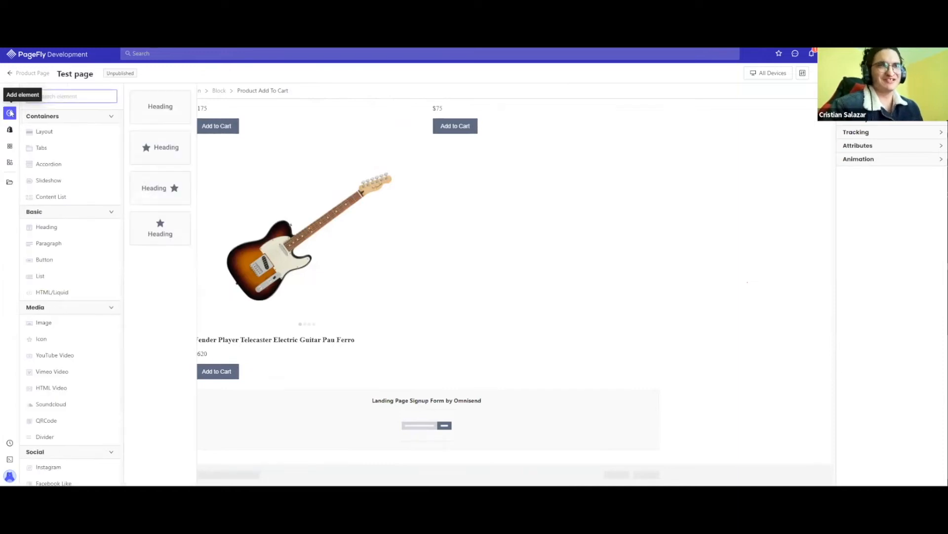
scroll(65, 148, "down", 3)
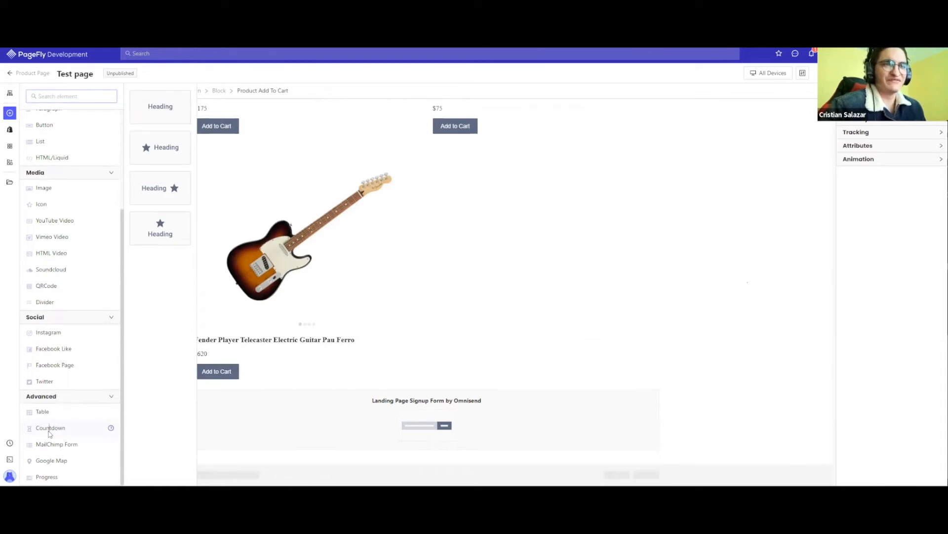
mouse_move(49, 434)
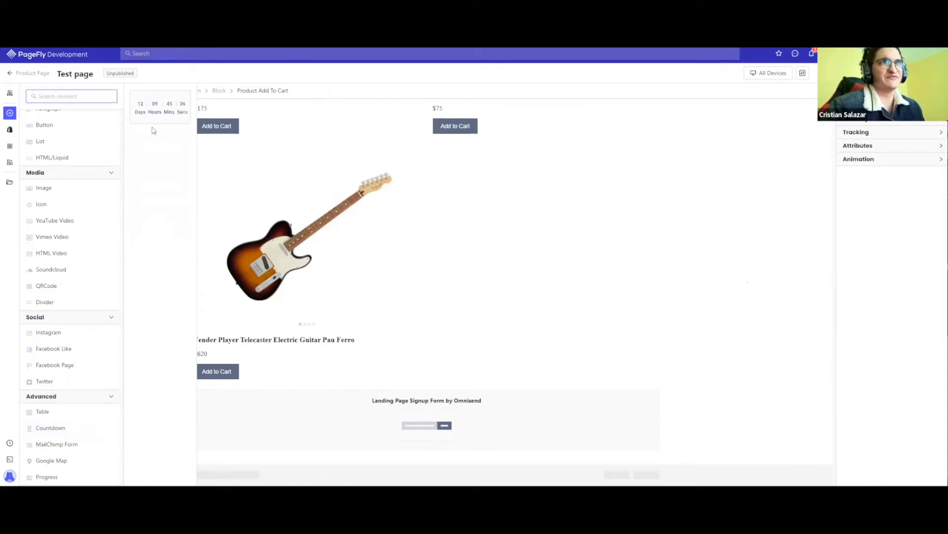
left_click_drag(154, 106, 430, 460)
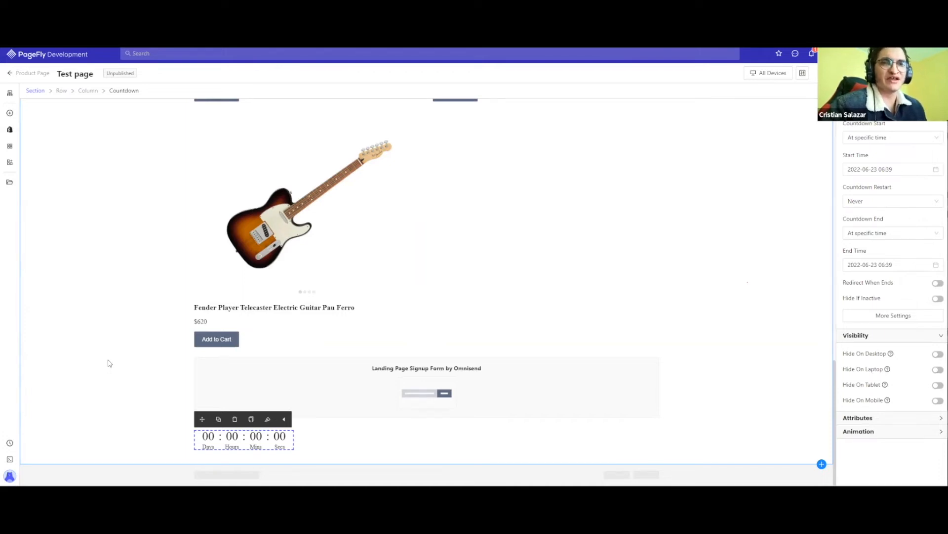
Look over the page between the countdown, the guitar listings and the Electric Guitar product section below the map.
scroll(371, 291, "up", 2)
scroll(371, 290, "up", 10)
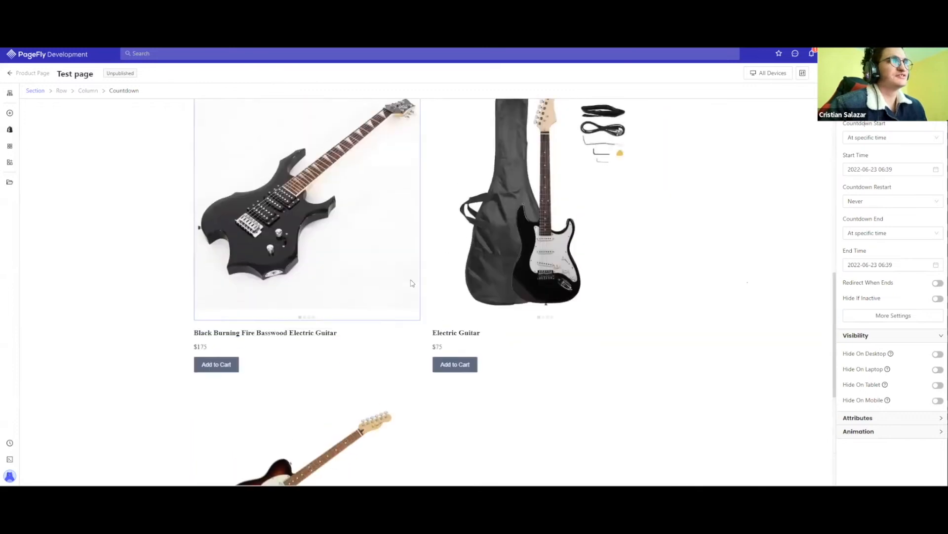
scroll(412, 283, "up", 3)
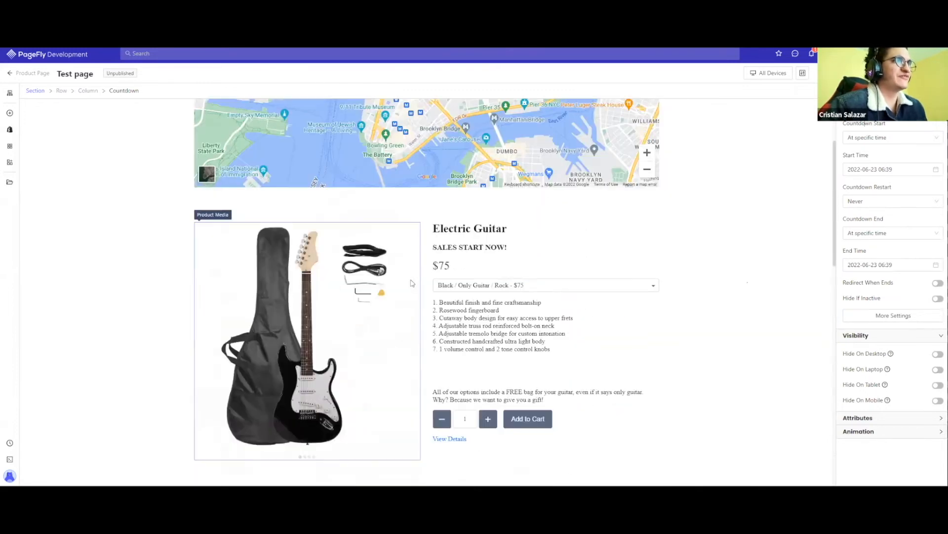
scroll(412, 283, "up", 1)
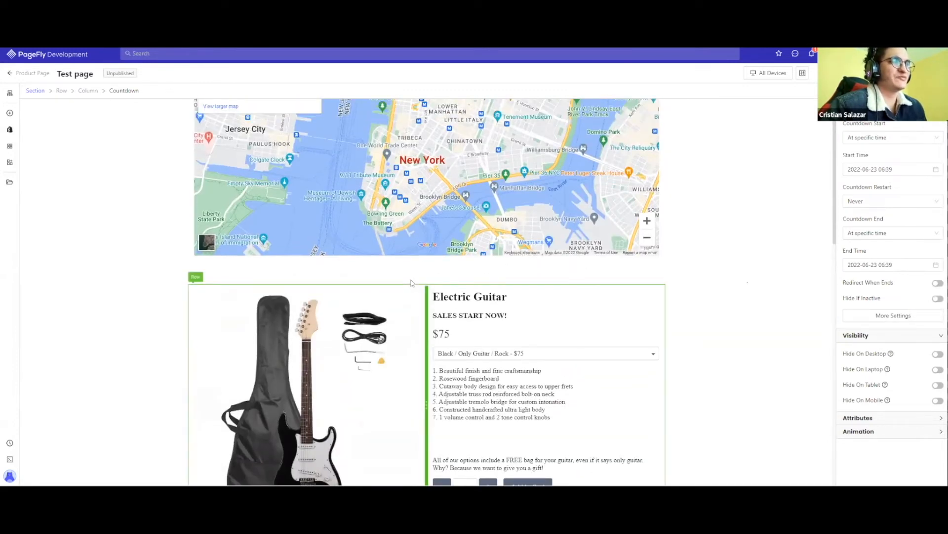
scroll(412, 283, "down", 10)
scroll(486, 258, "down", 5)
scroll(486, 259, "up", 10)
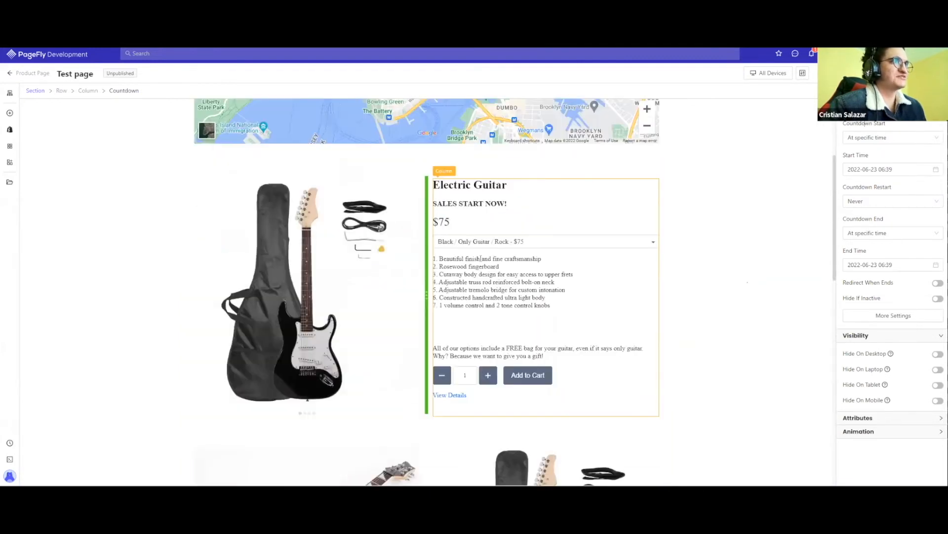
scroll(481, 258, "up", 1)
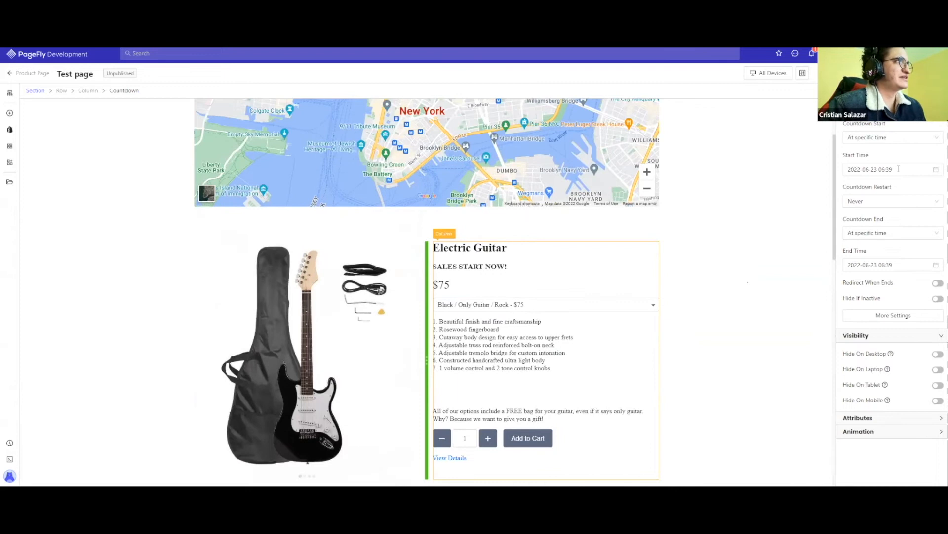
Try a larger font size on the "SALES START NOW!" heading in its typography styling and clear the value.
left_click(469, 266)
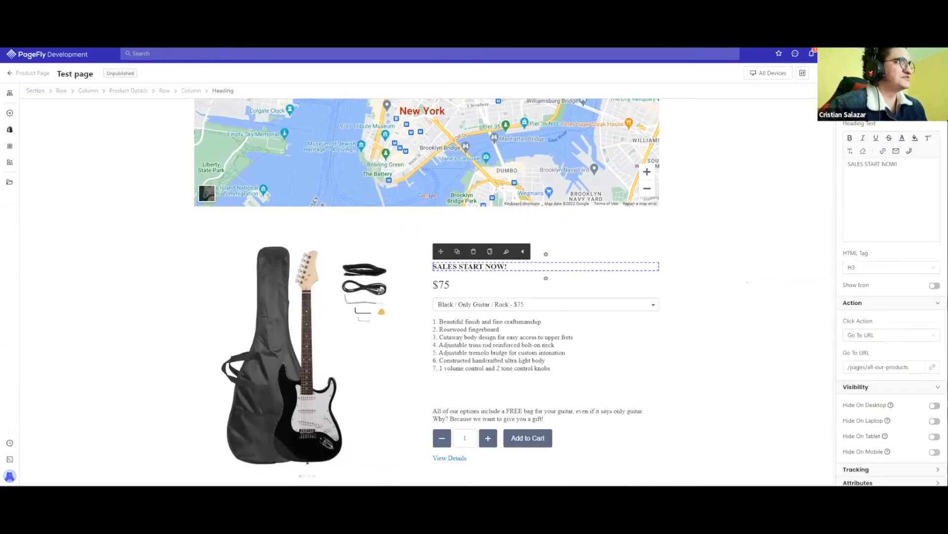
left_click(917, 90)
scroll(859, 162, "down", 4)
scroll(865, 178, "down", 3)
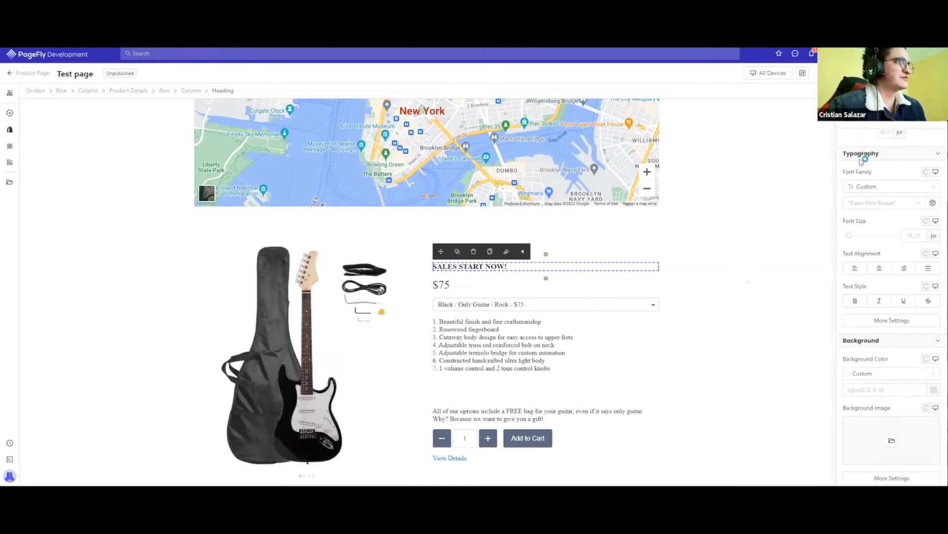
mouse_move(850, 193)
left_mouse_down()
mouse_move(864, 193)
mouse_move(851, 193)
left_mouse_up()
double_click(914, 192)
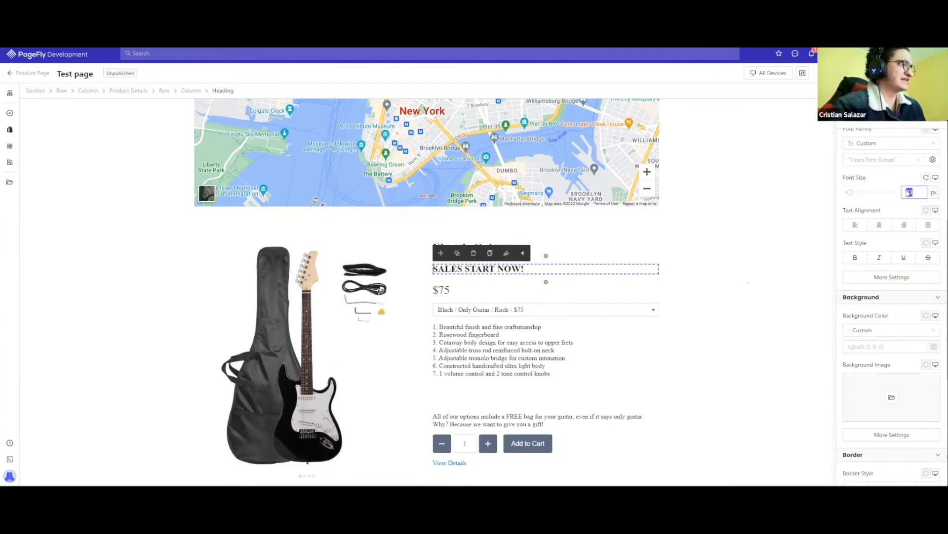
key("BackSpace")
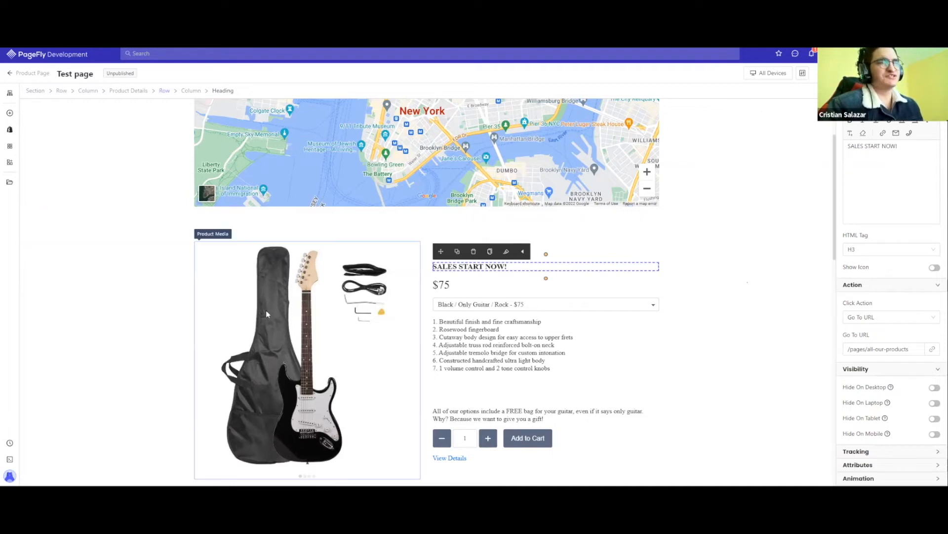
Add a two-column 1/2 layout below the countdown and place an Image element in its first column.
scroll(327, 235, "down", 1)
scroll(326, 235, "down", 7)
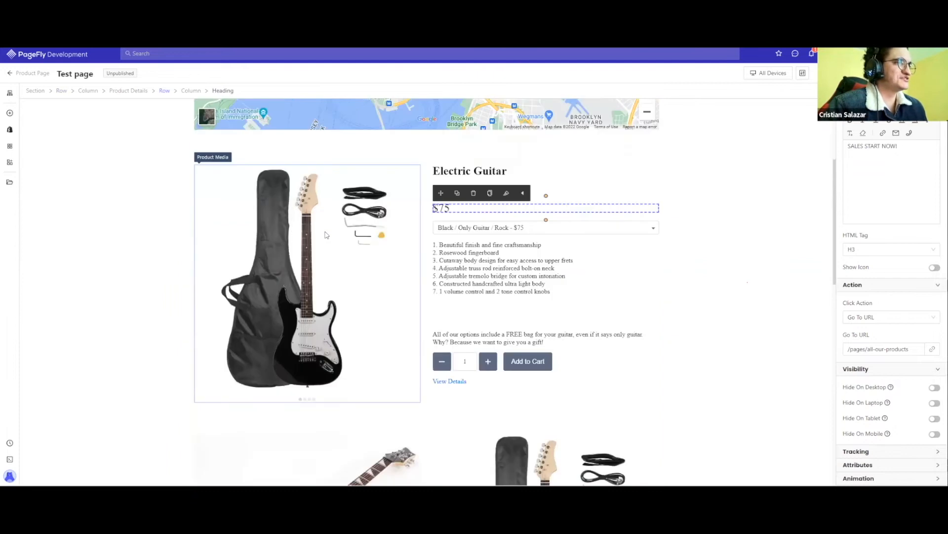
scroll(327, 235, "down", 7)
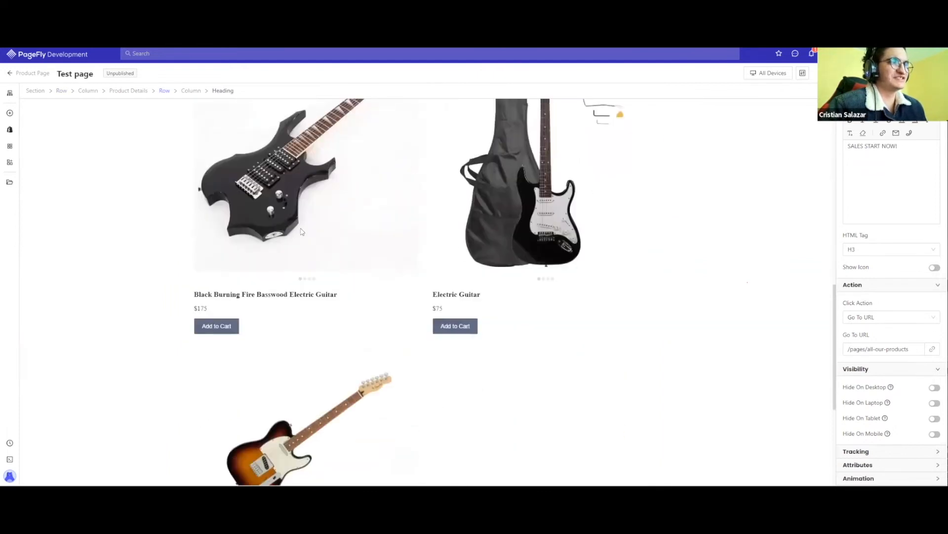
left_click(11, 114)
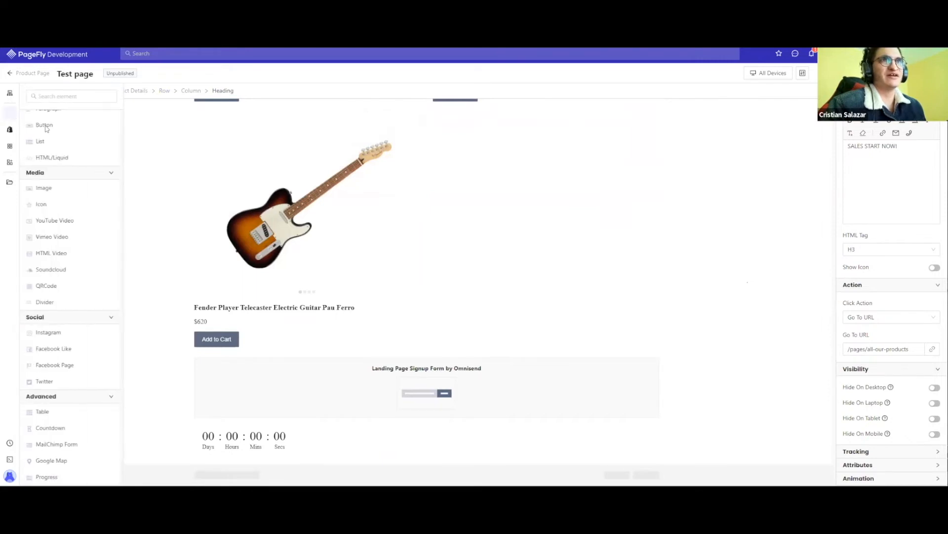
scroll(59, 143, "up", 3)
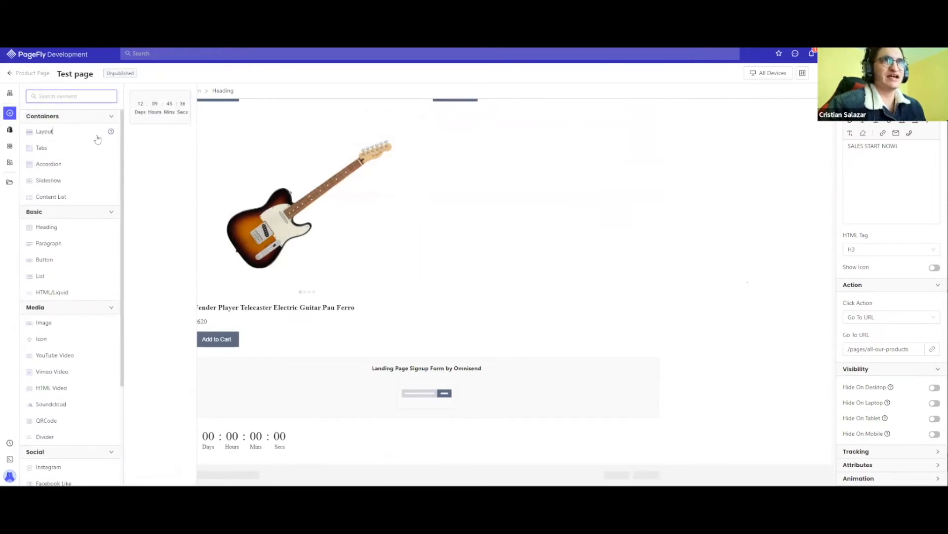
left_click_drag(159, 143, 371, 462)
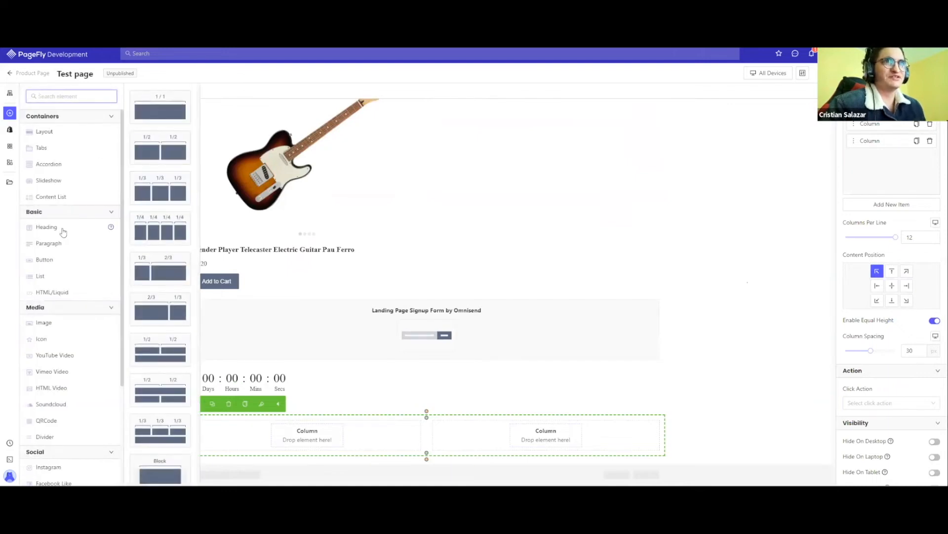
mouse_move(52, 323)
left_click_drag(166, 112, 306, 434)
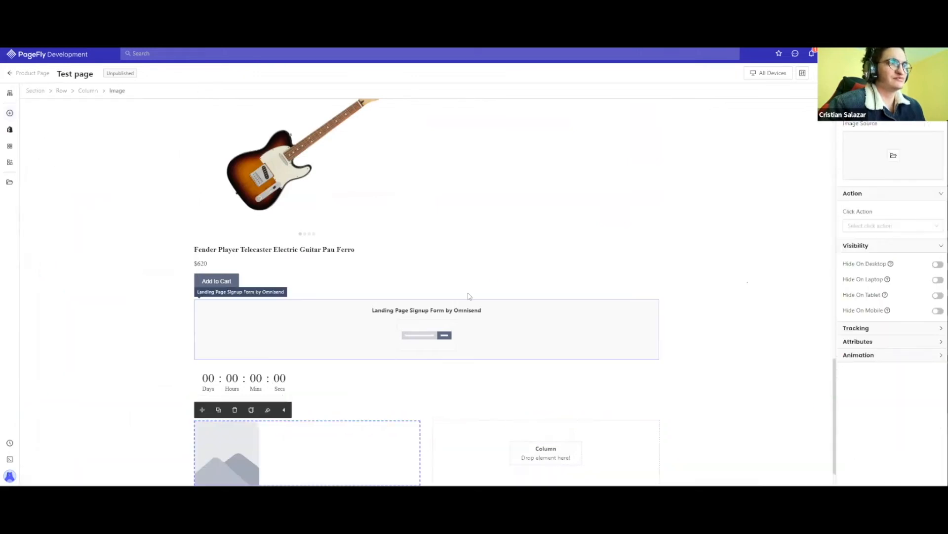
Set the source of the new Image element to the acoustic guitar photo from the image library.
left_click(893, 155)
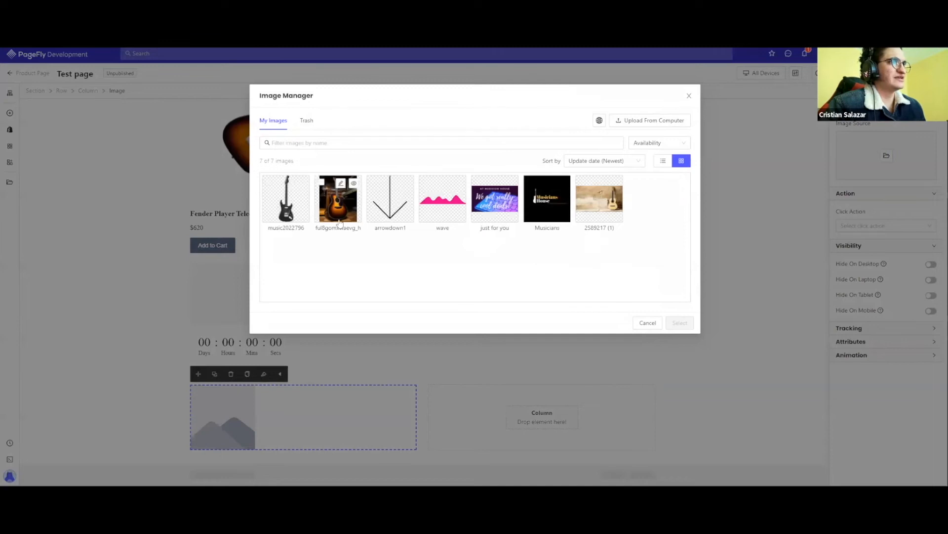
left_click(338, 198)
left_click(679, 323)
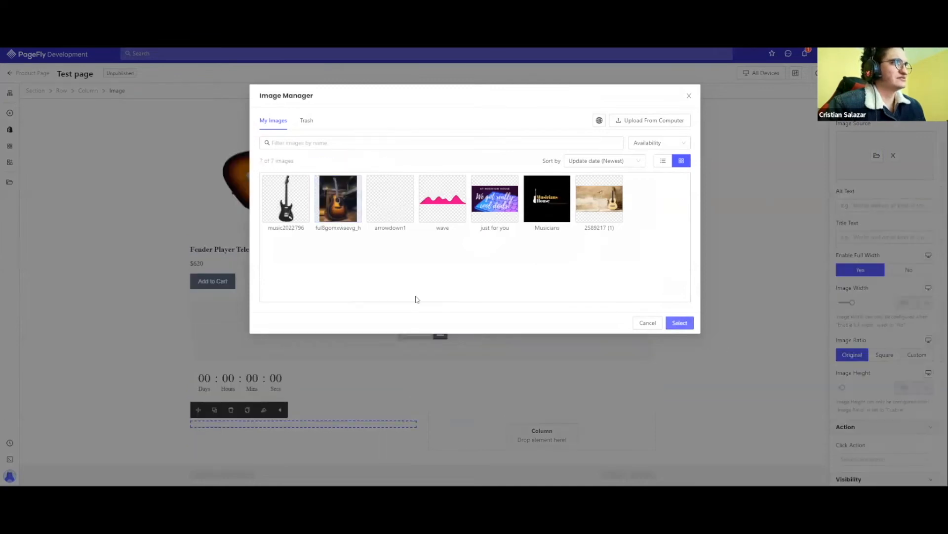
scroll(435, 295, "down", 5)
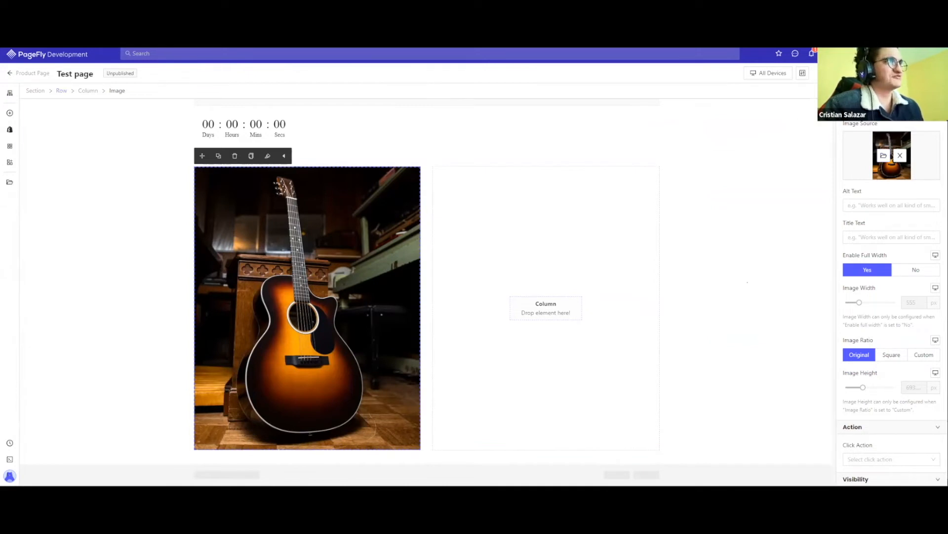
Set the click action of the acoustic guitar image to Go To URL.
scroll(862, 197, "down", 3)
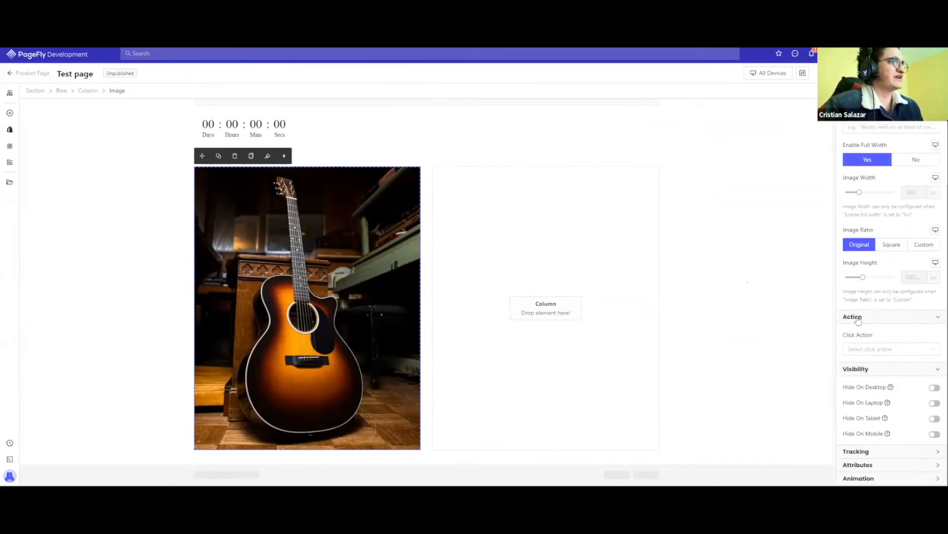
left_click(856, 349)
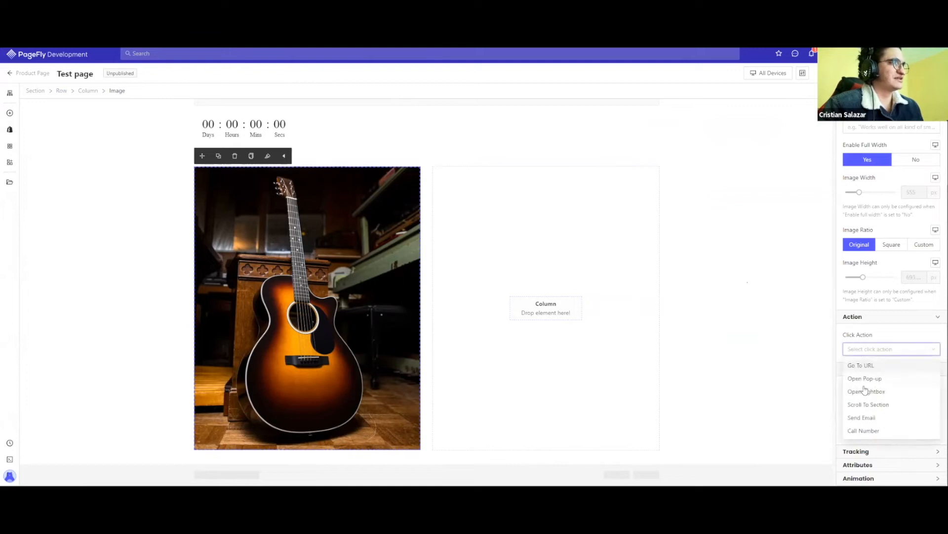
left_click(861, 366)
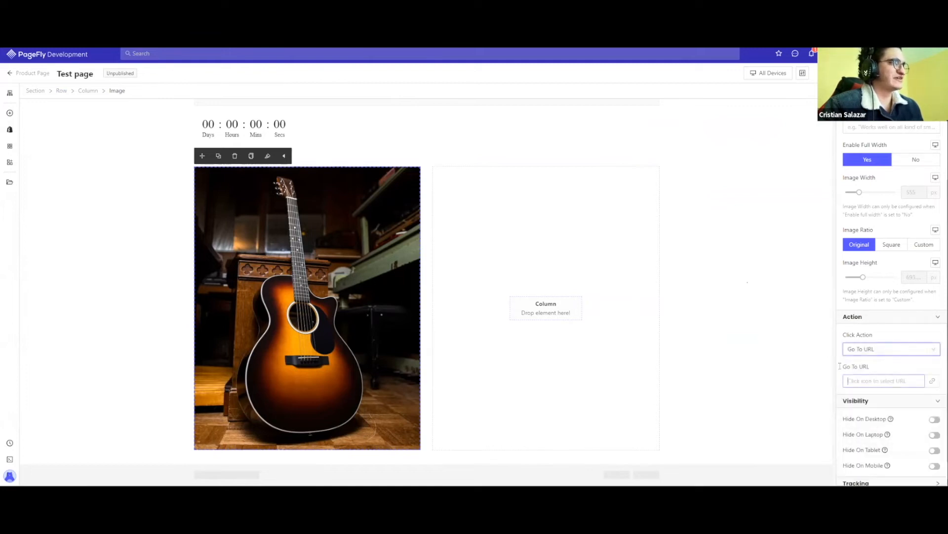
Browse the pages, blog posts, products and collections offered as link targets for the image, and close the URL selection without choosing one.
left_click(869, 381)
left_click(363, 193)
left_click(366, 210)
left_click(379, 171)
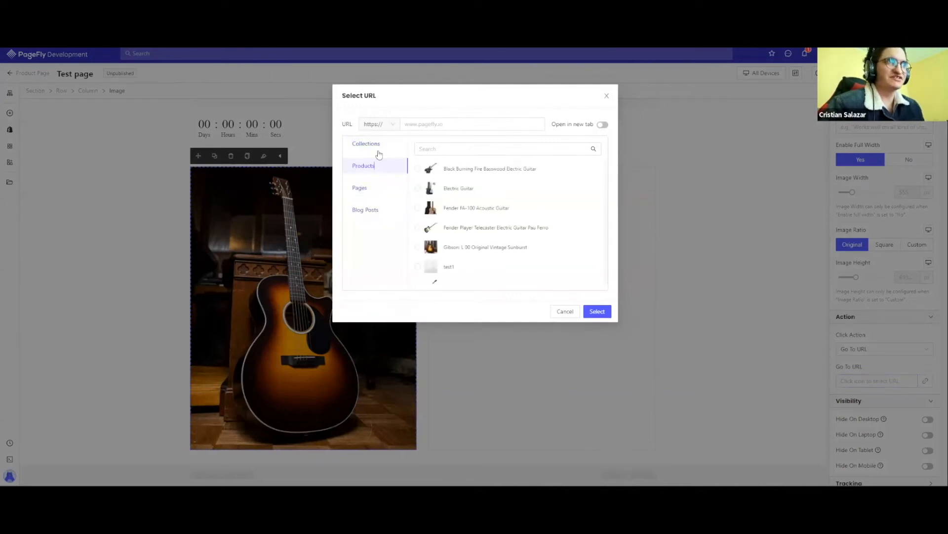
left_click(379, 154)
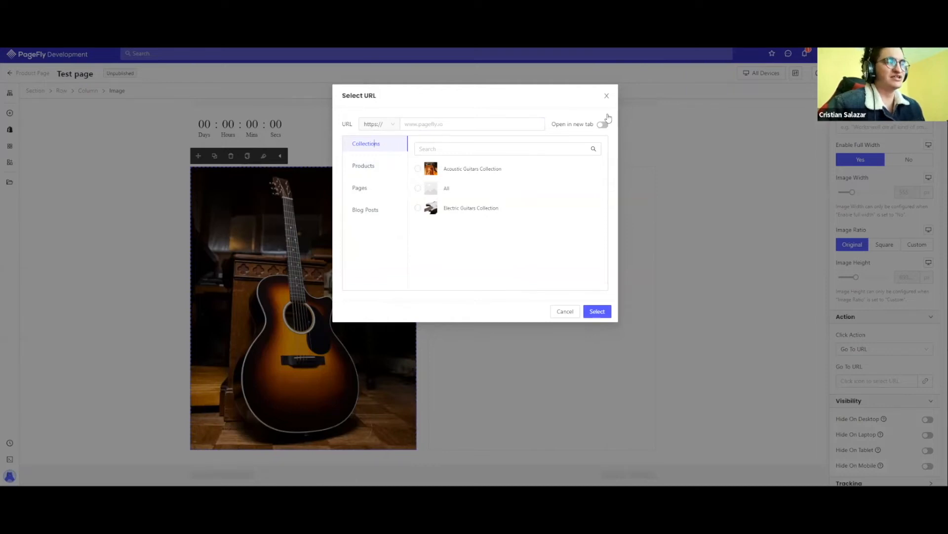
left_click(607, 96)
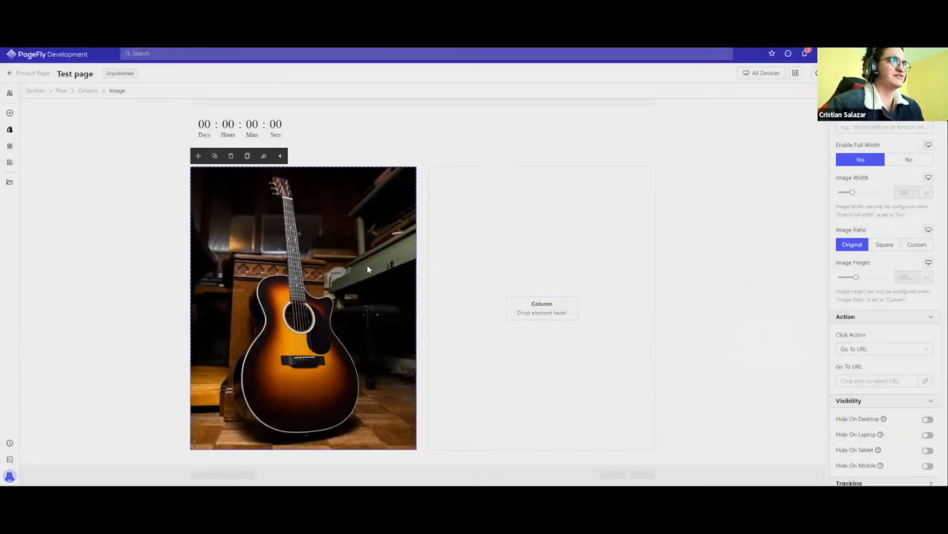
Set the Media Click Action of the Electric Guitar product's media to Link To Product.
scroll(367, 265, "up", 10)
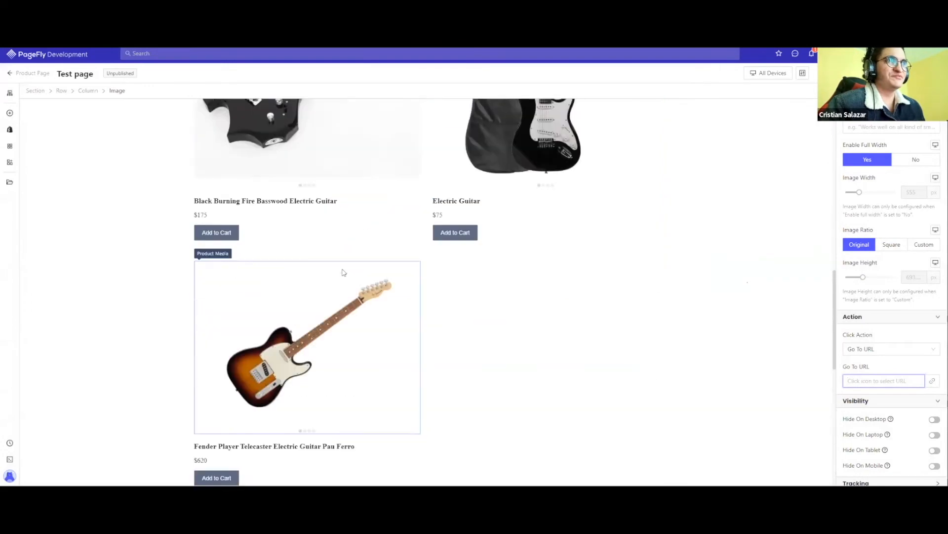
scroll(344, 272, "up", 8)
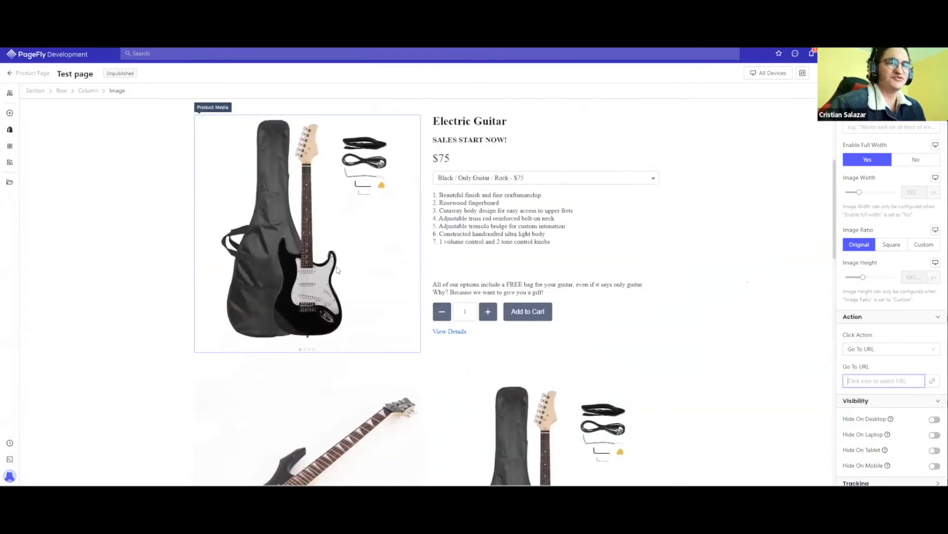
left_click(338, 269)
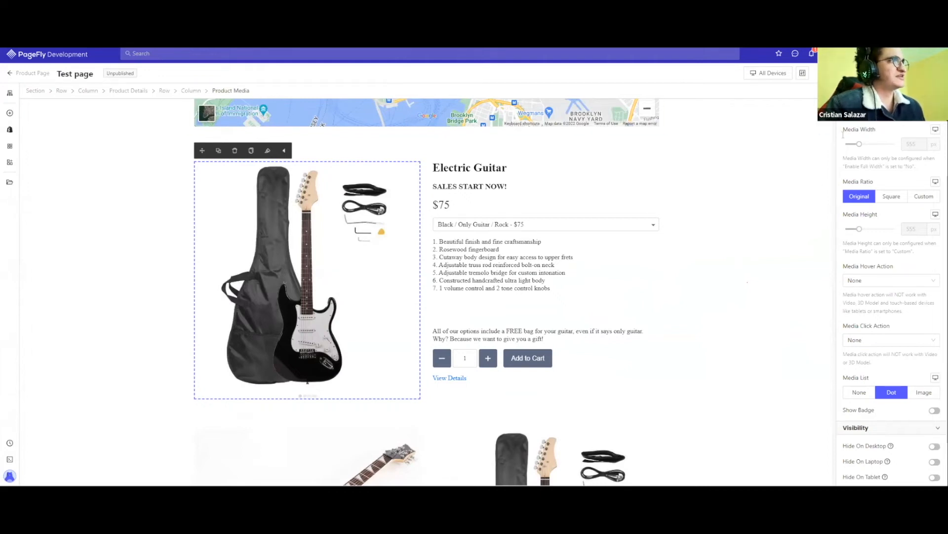
scroll(847, 148, "down", 1)
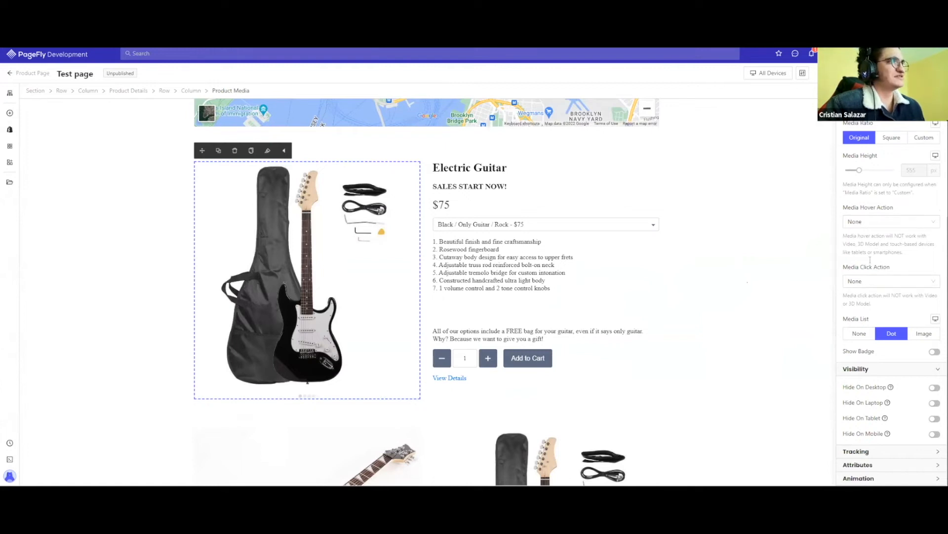
left_click(870, 281)
left_click(870, 310)
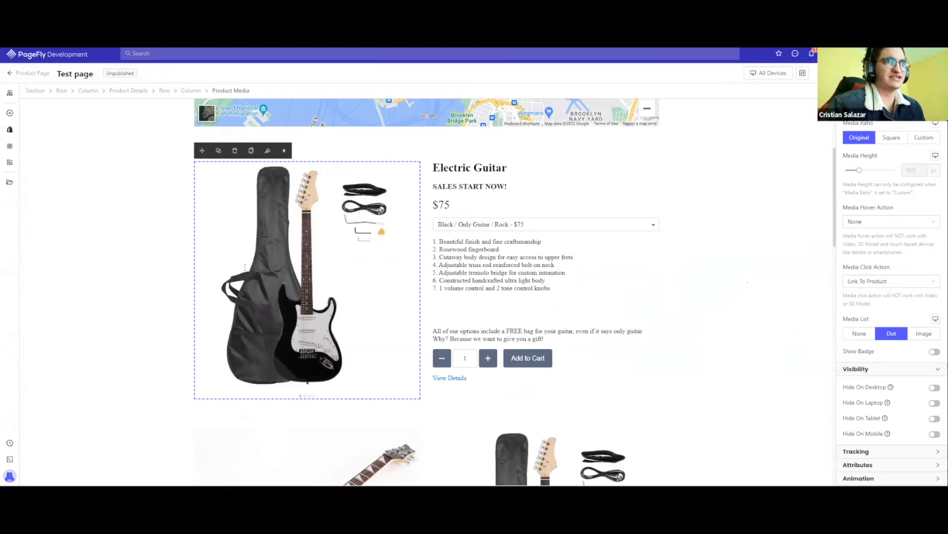
Review the product media's general settings and its alignment, spacing and background styling options.
scroll(244, 267, "down", 1)
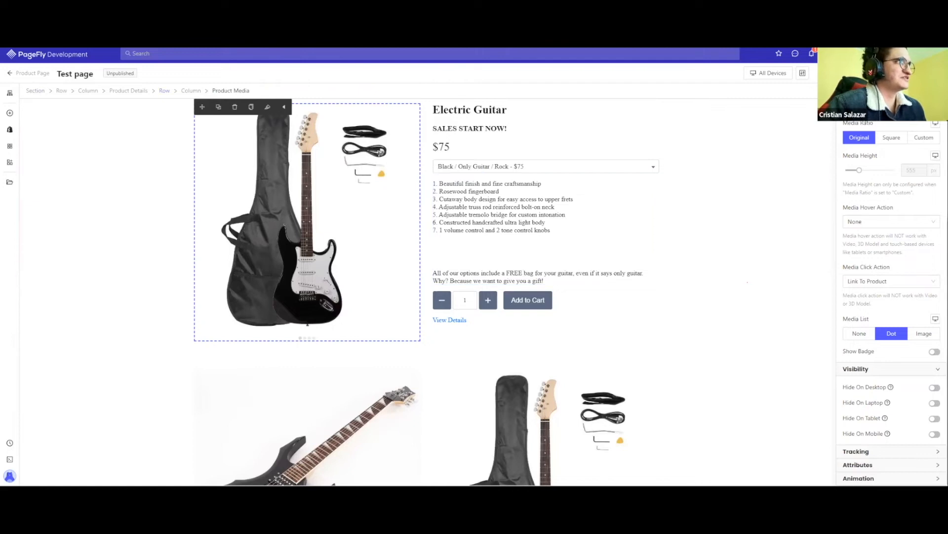
scroll(889, 297, "up", 4)
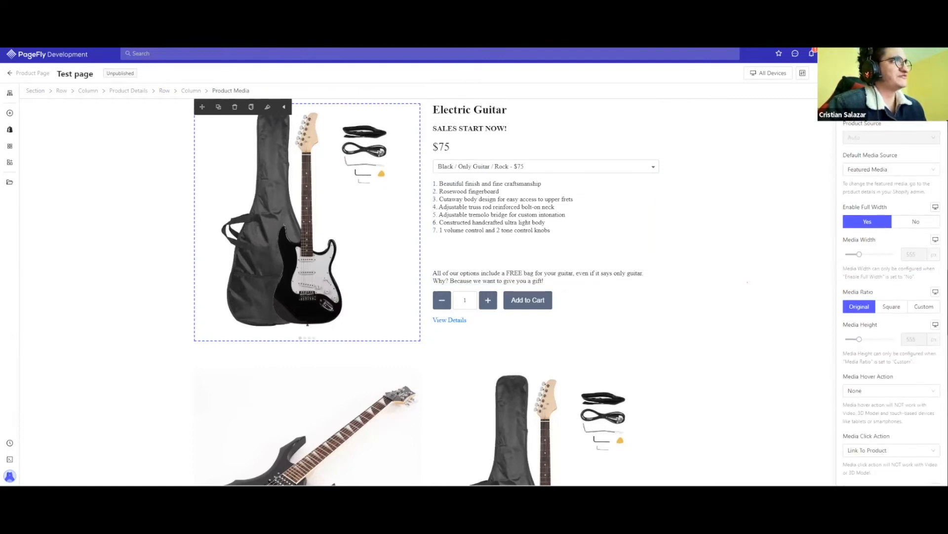
left_click(886, 112)
scroll(884, 137, "down", 1)
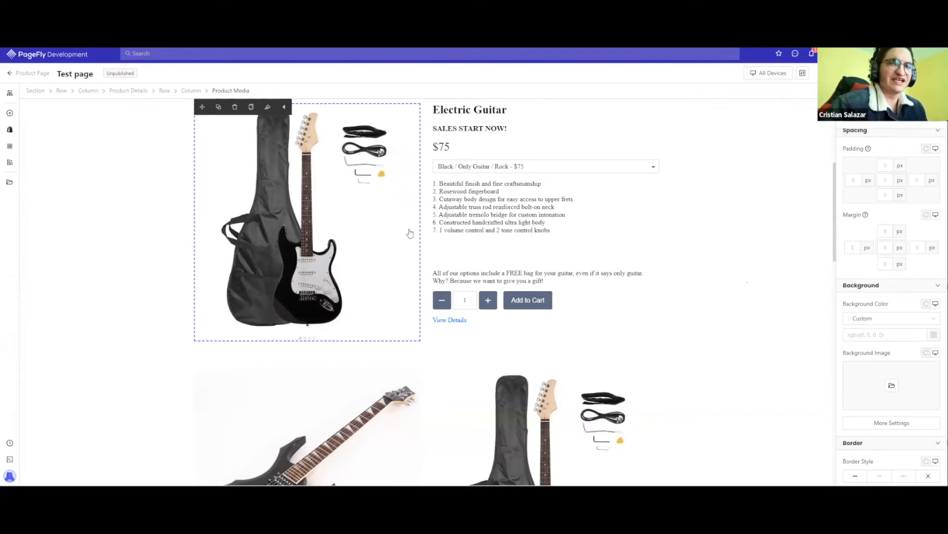
scroll(875, 149, "up", 1)
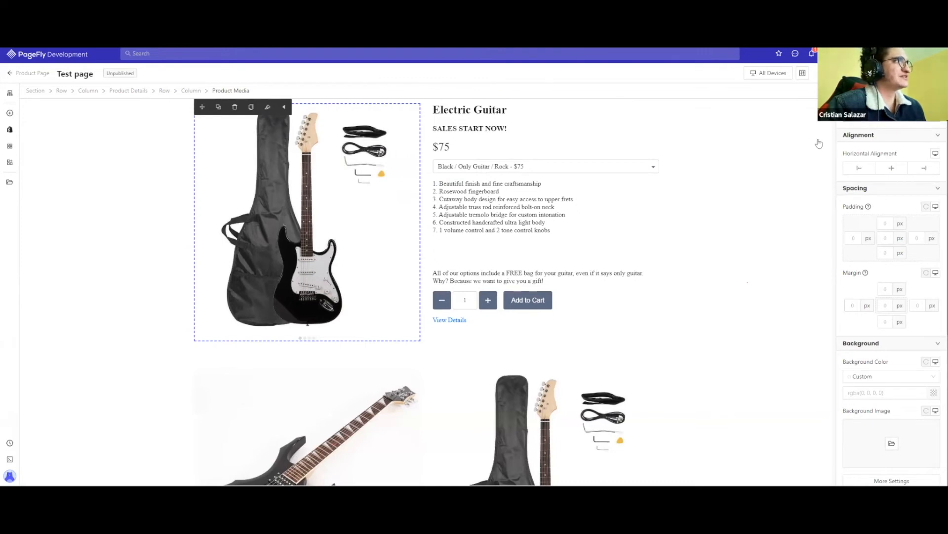
Collapse all styling sections of the "SALES START NOW!" heading, from Overall through CSS Code, to present the available categories.
left_click(475, 126)
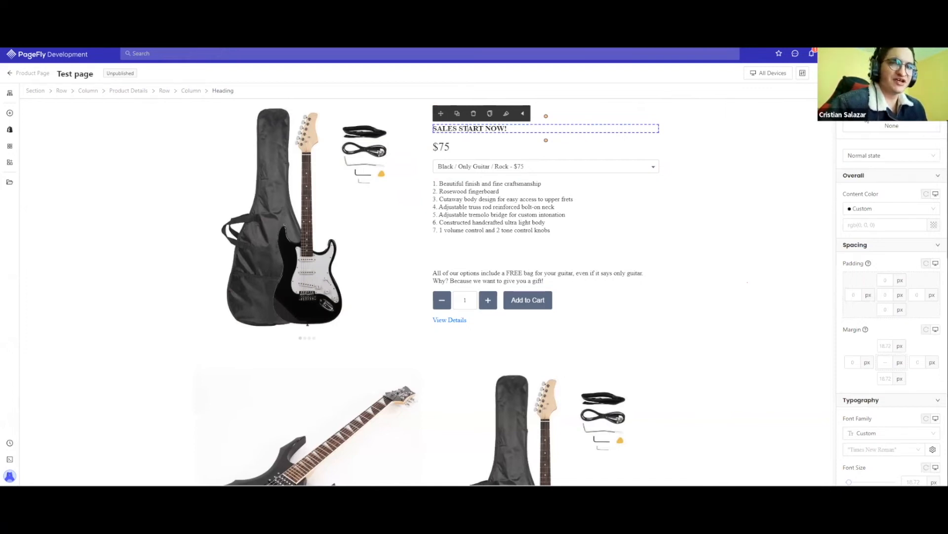
left_click(850, 177)
left_click(861, 190)
left_click(865, 206)
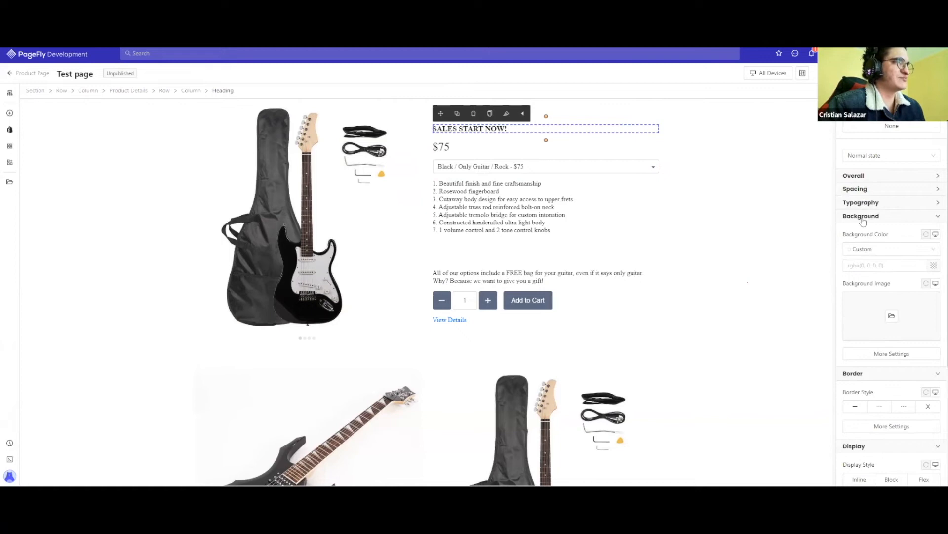
left_click(862, 218)
left_click(861, 229)
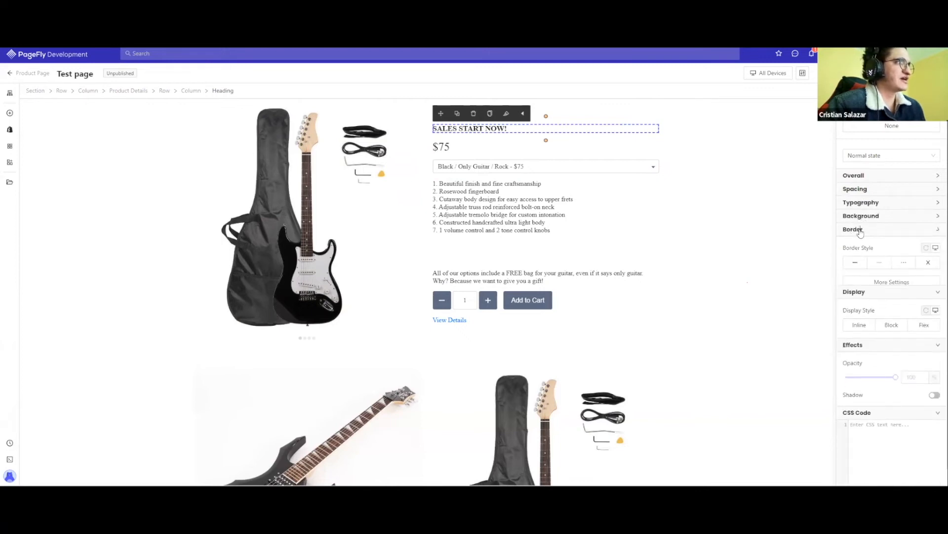
left_click(865, 243)
left_click(855, 256)
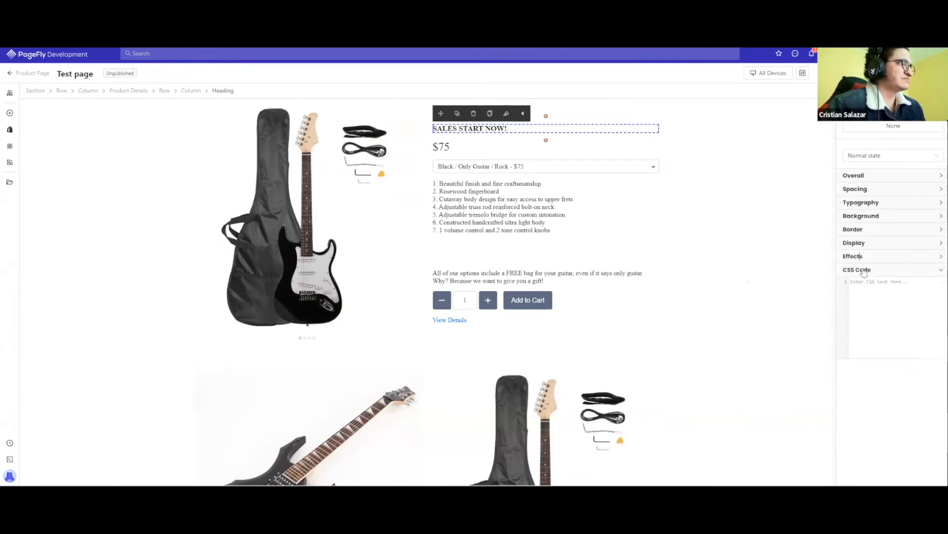
left_click(863, 272)
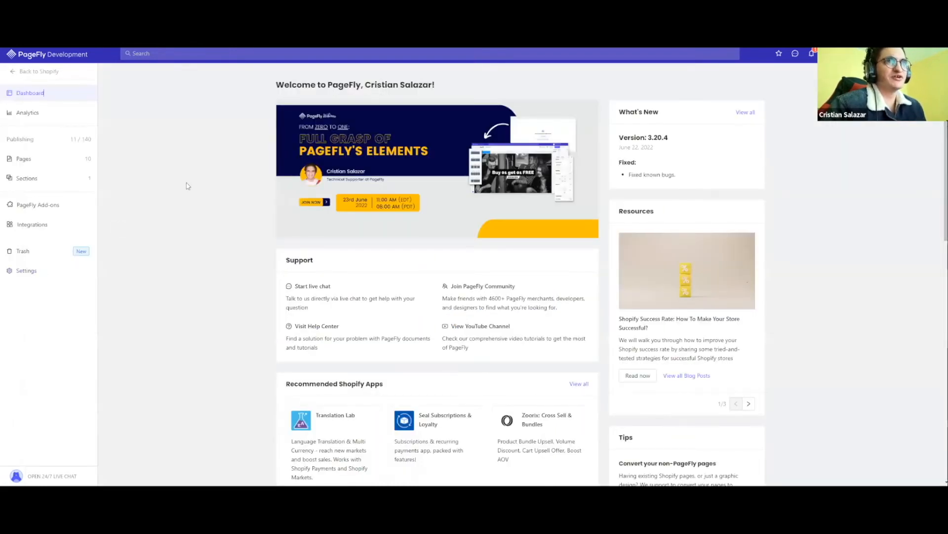
Open the Global Styling settings from the PageFly dashboard, view the color properties, and return to the Test page editor.
left_click(27, 271)
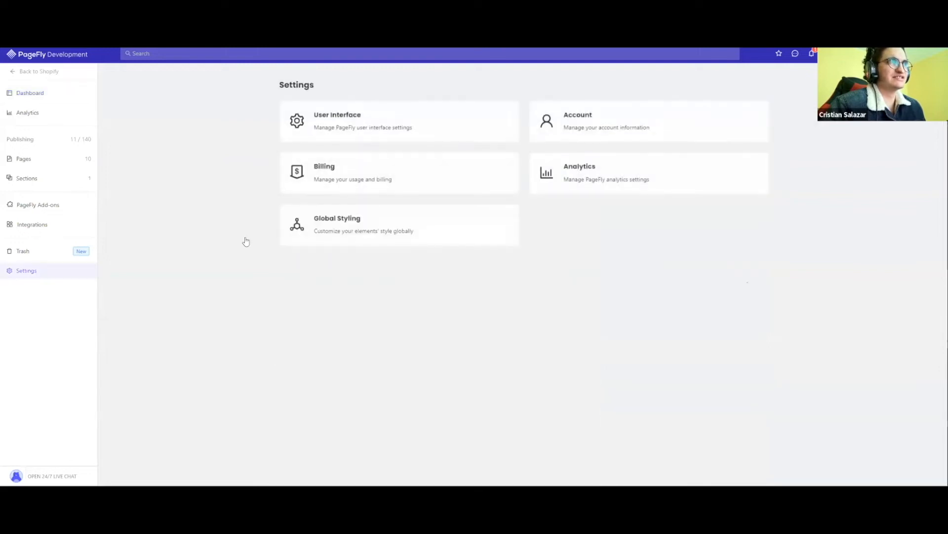
left_click(379, 225)
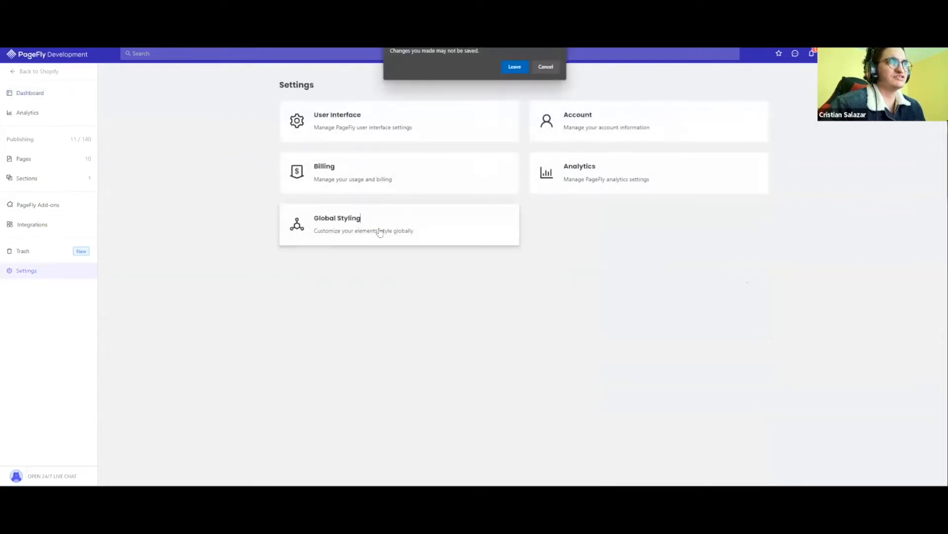
left_click(513, 68)
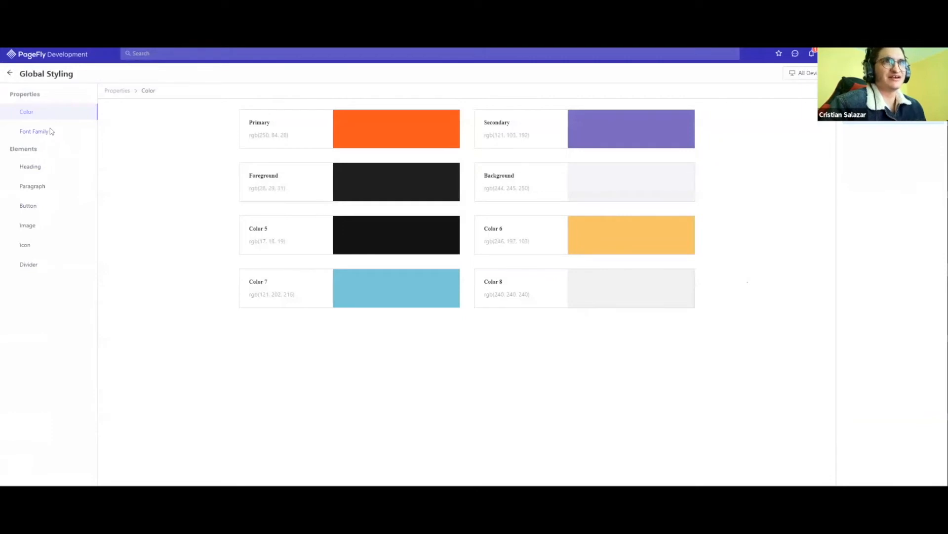
left_click(10, 73)
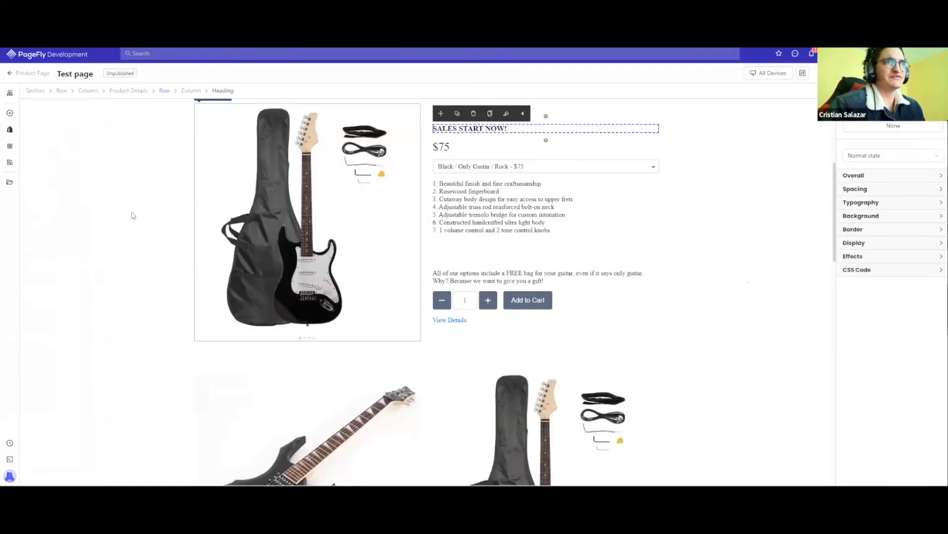
Examine the content color choices for the "SALES START NOW!" heading without changing its color.
left_click(99, 222)
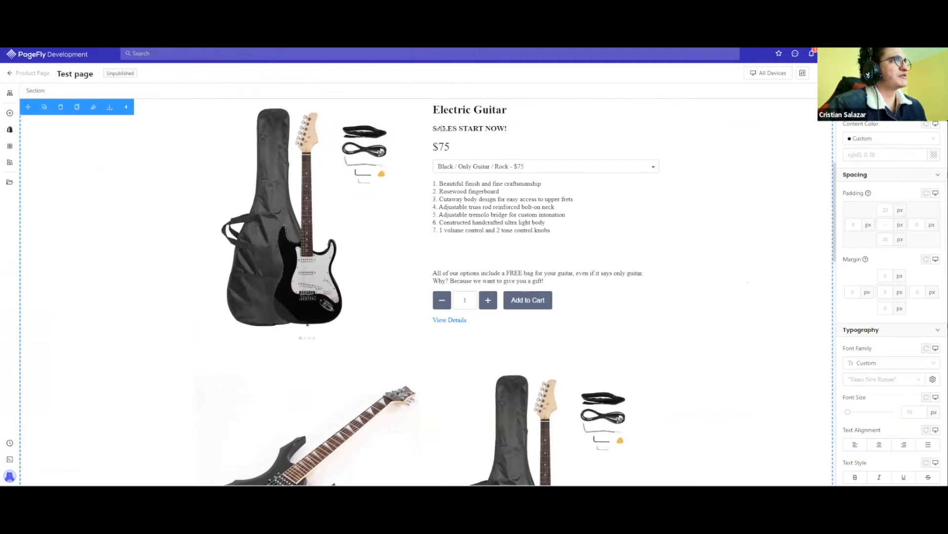
left_click(462, 129)
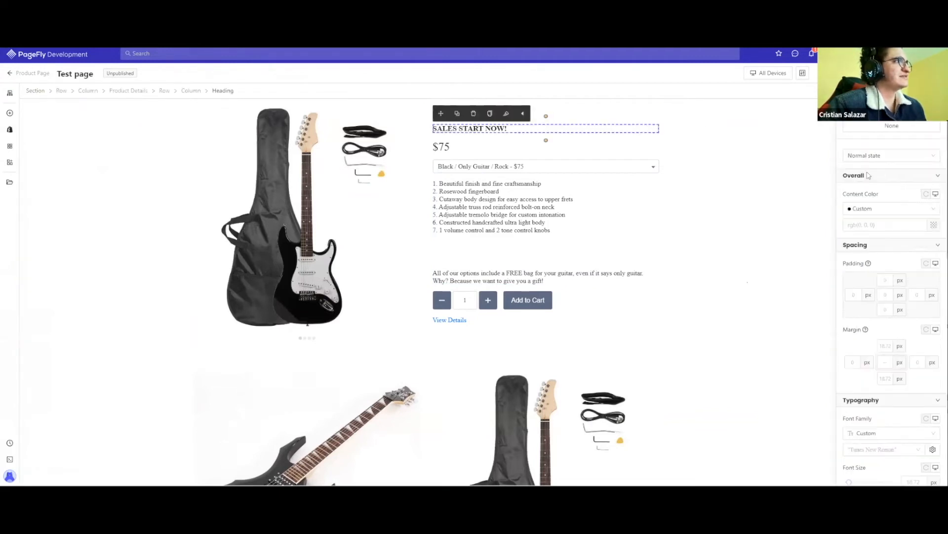
left_click(863, 212)
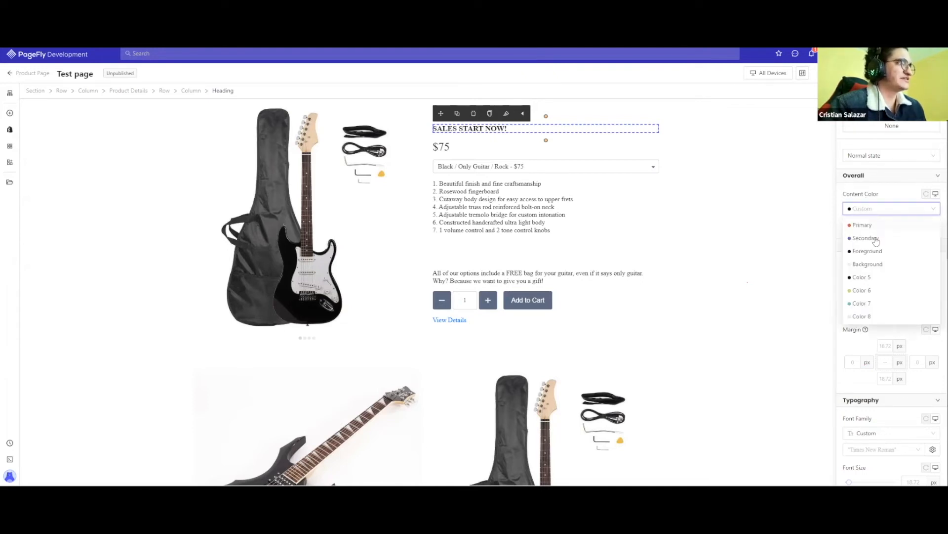
left_click(873, 197)
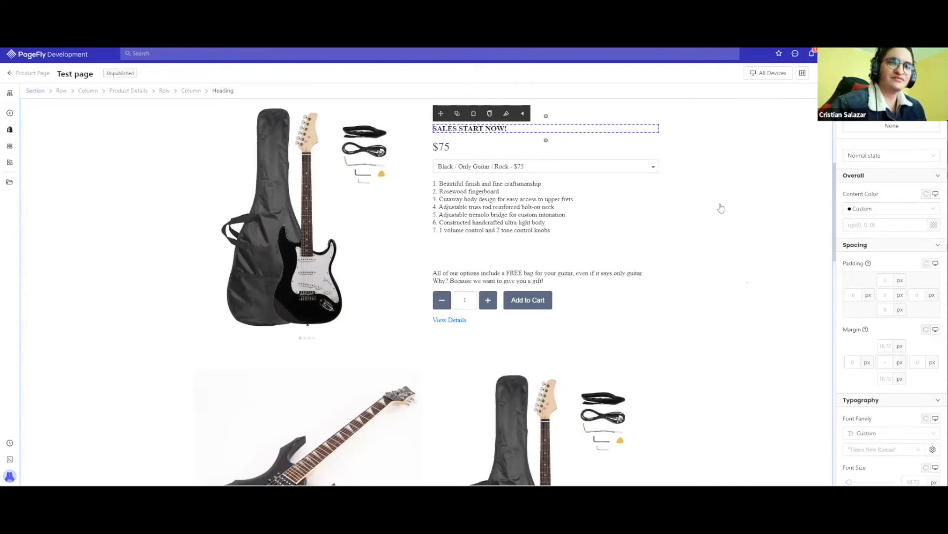
scroll(868, 196, "down", 1)
scroll(868, 187, "up", 1)
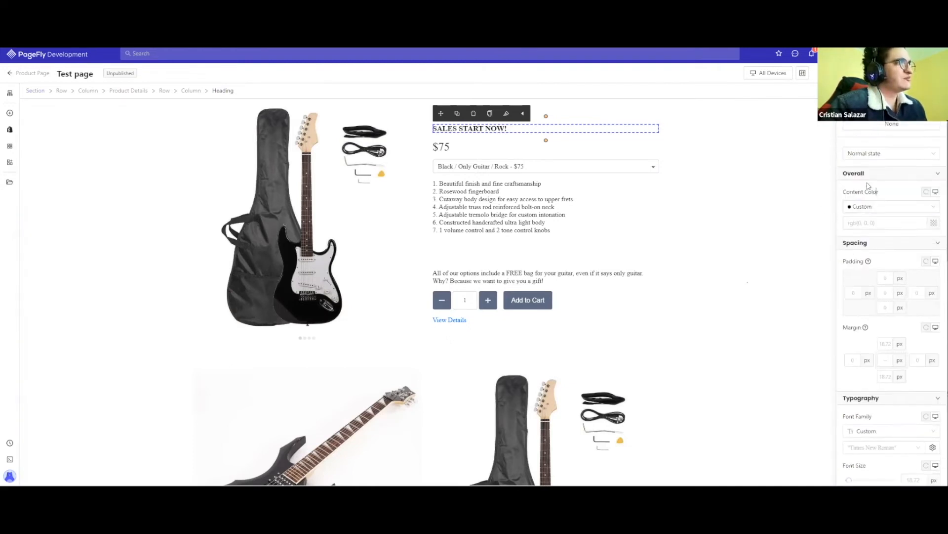
Review the style settings of the main product's Add to Cart button and of the product list's buttons and media.
left_click(533, 294)
scroll(536, 276, "down", 1)
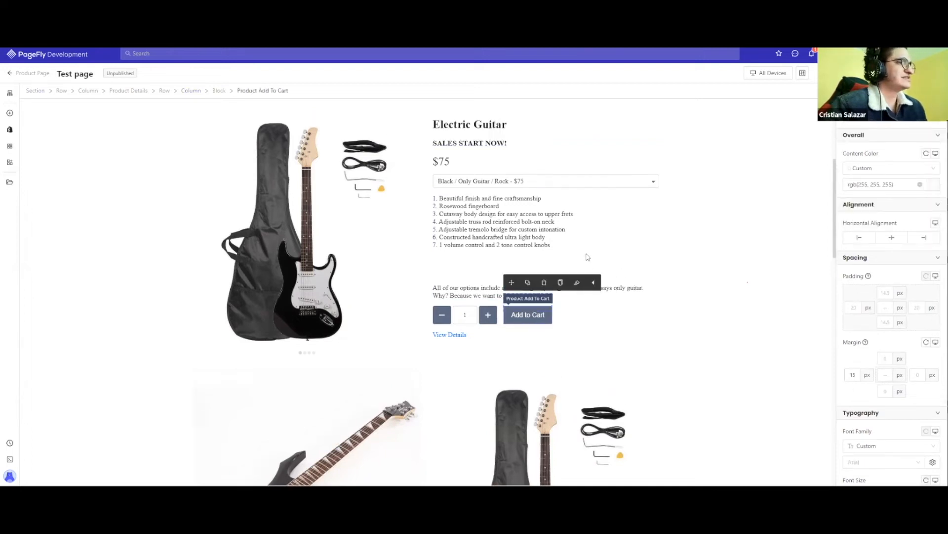
scroll(539, 247, "down", 5)
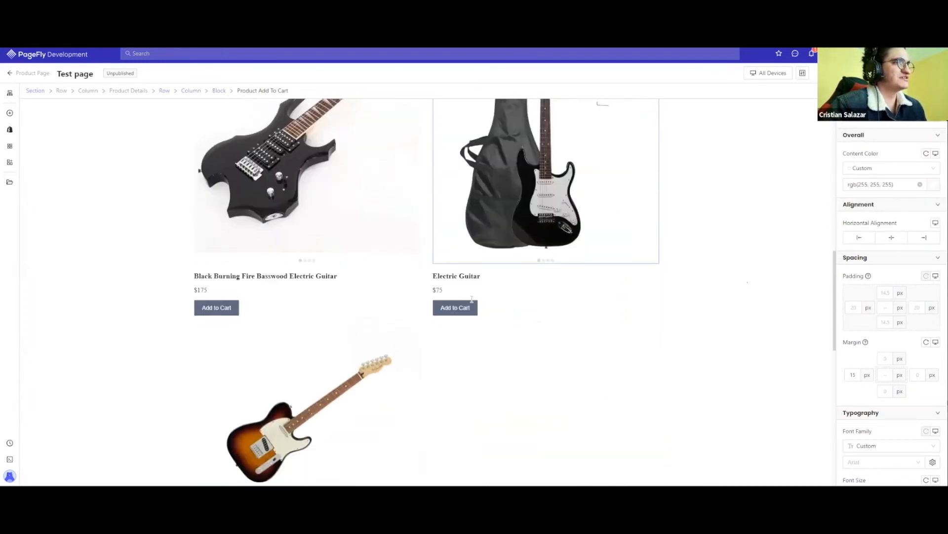
left_click(467, 304)
scroll(534, 279, "down", 1)
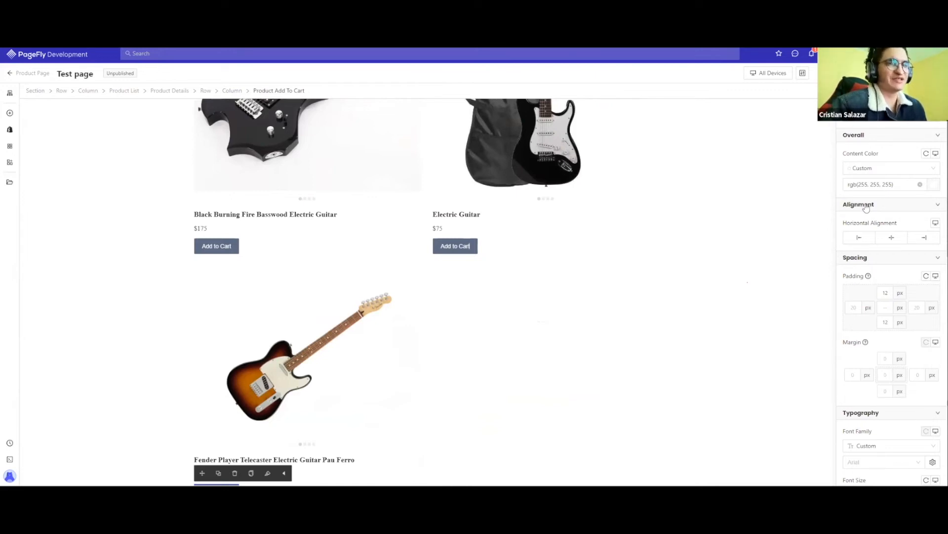
scroll(423, 258, "down", 6)
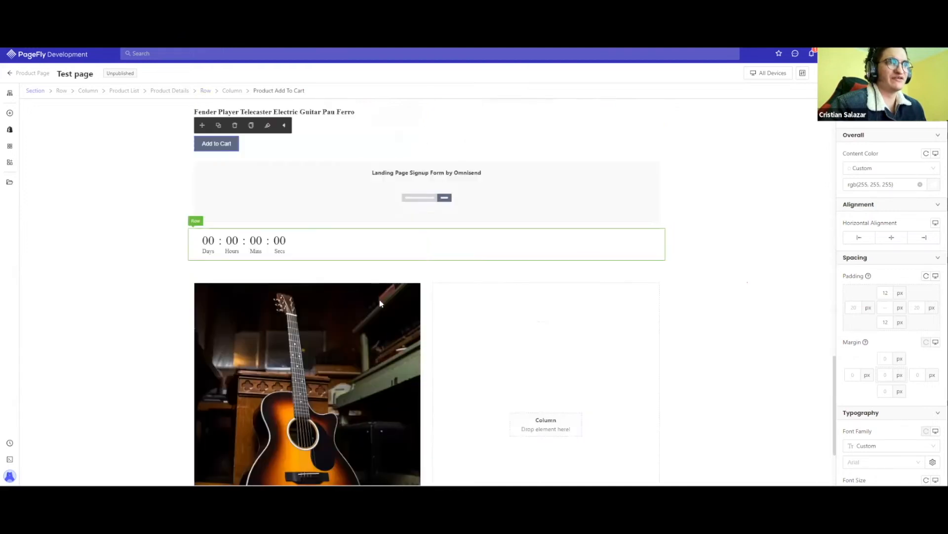
scroll(380, 302, "down", 2)
scroll(373, 286, "up", 4)
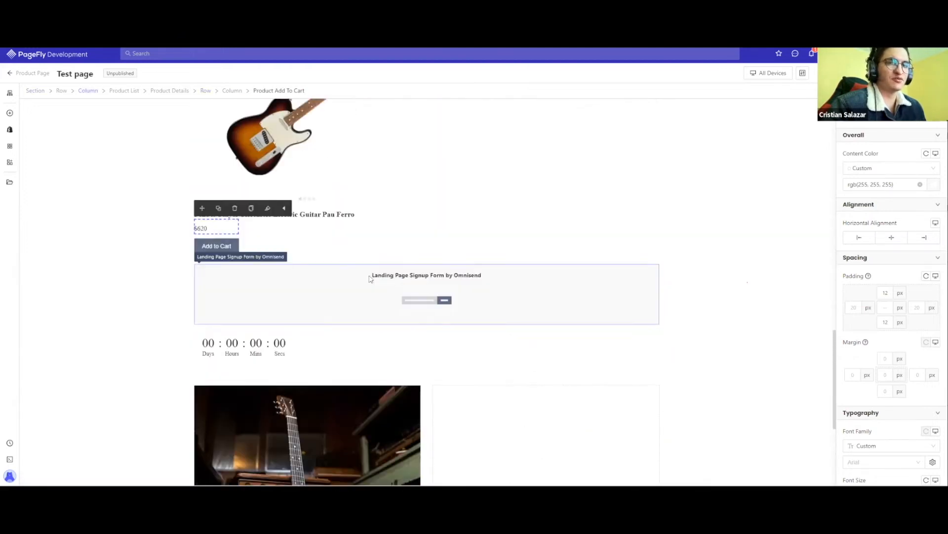
scroll(370, 279, "up", 3)
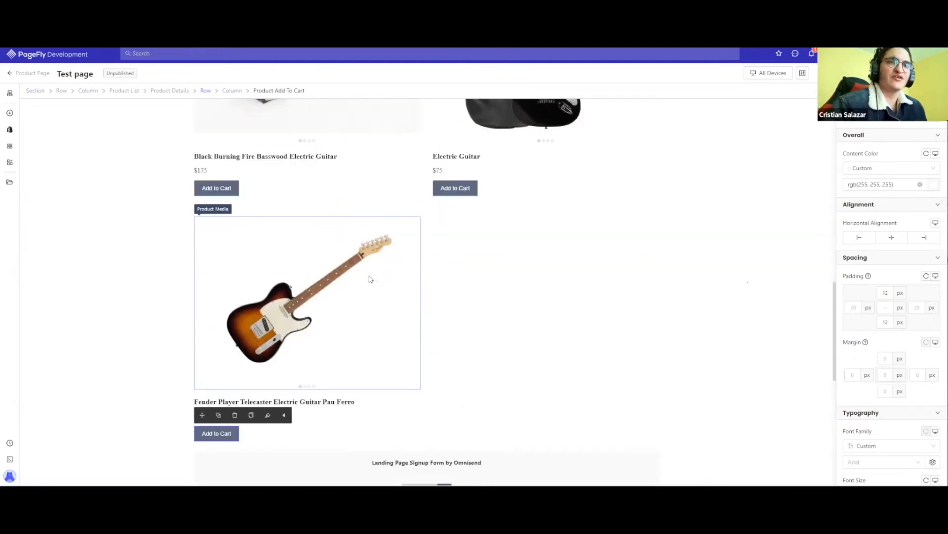
left_click(396, 247)
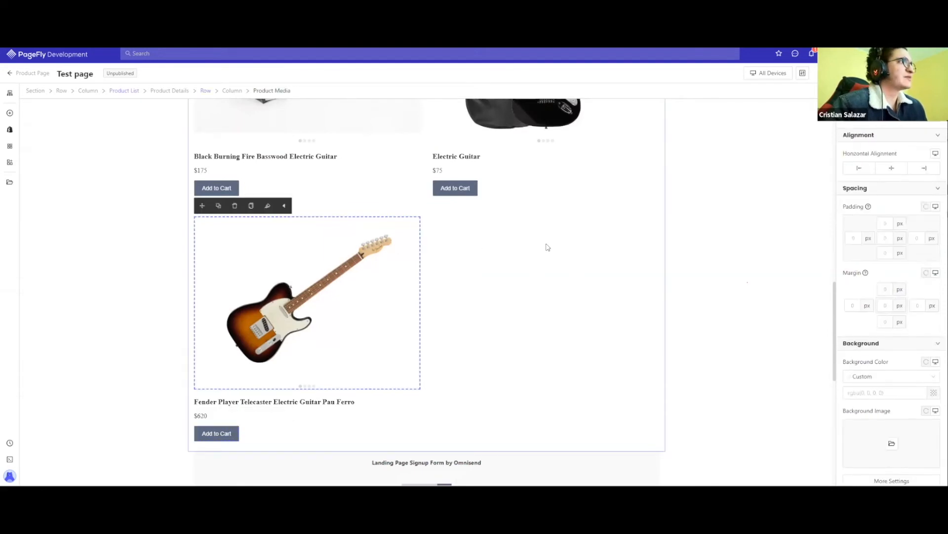
scroll(548, 242, "up", 6)
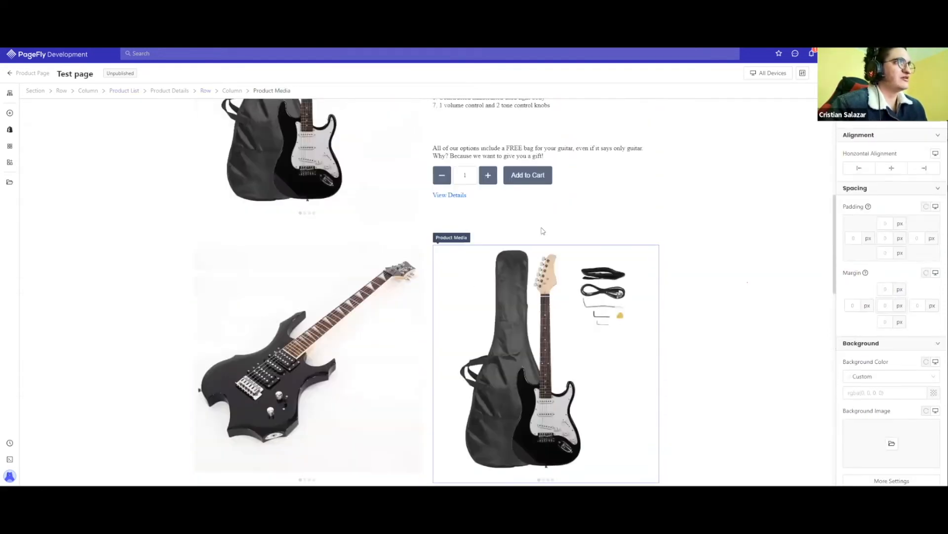
scroll(531, 357, "up", 1)
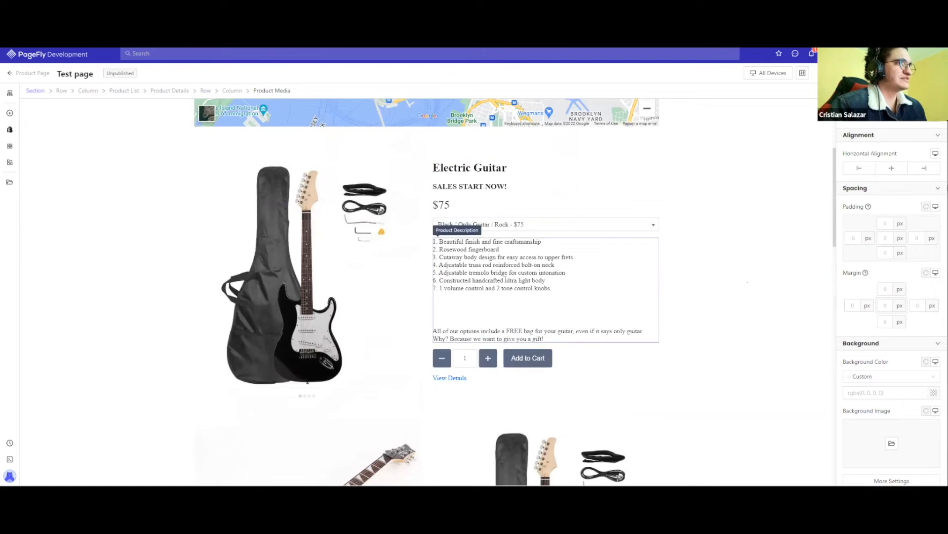
scroll(464, 306, "down", 7)
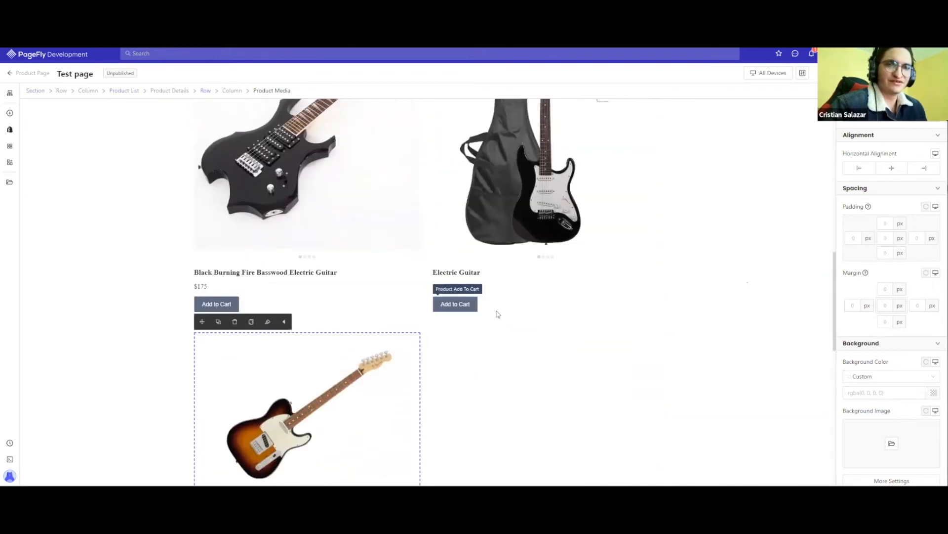
Set the horizontal alignment of the product list's Add to Cart button to center.
left_click(462, 303)
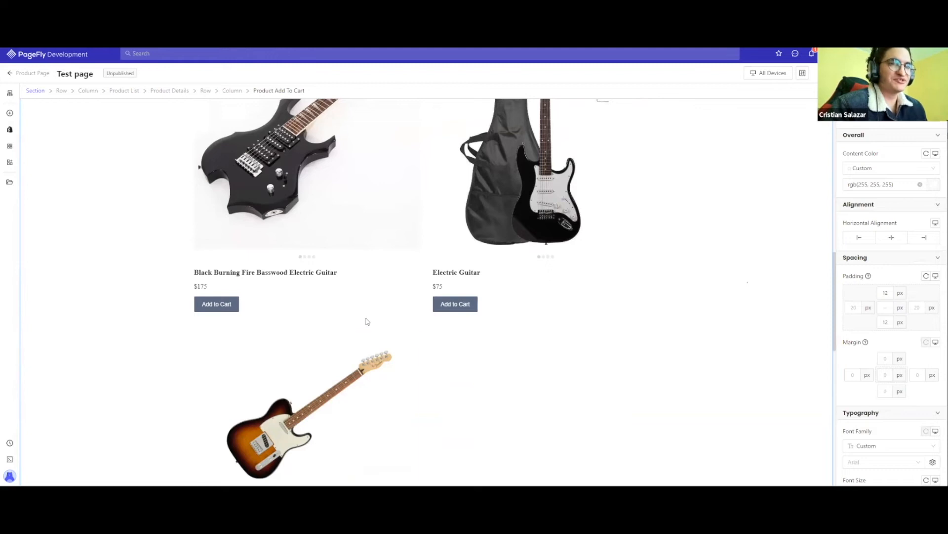
scroll(553, 261, "down", 4)
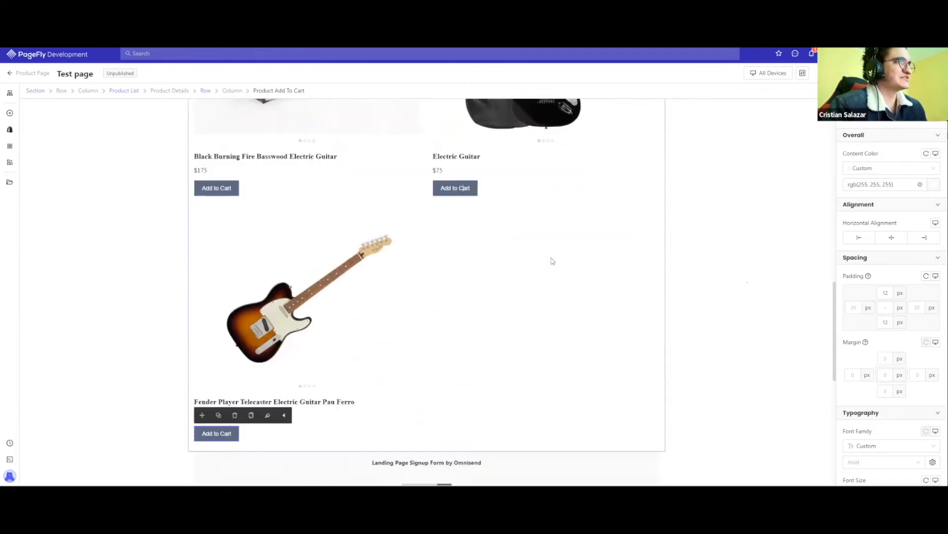
scroll(544, 259, "down", 1)
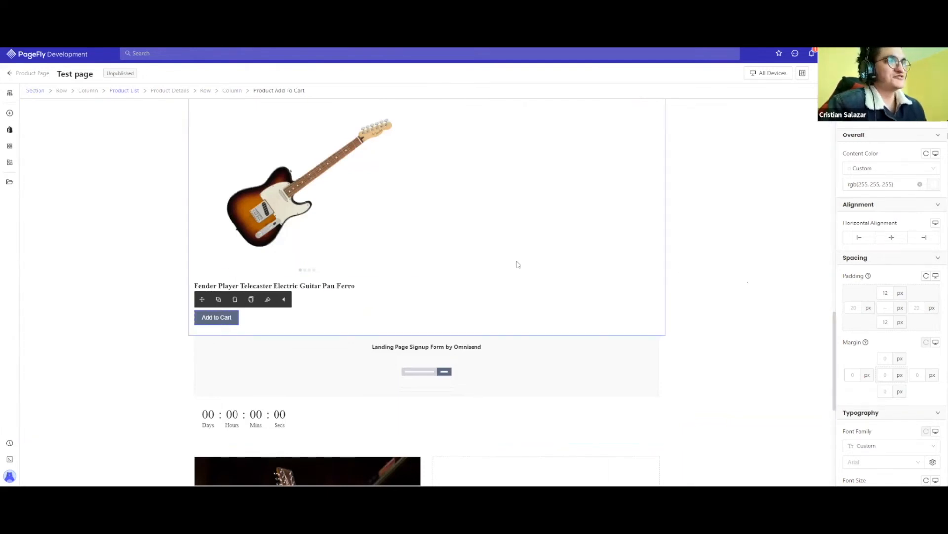
left_click(886, 238)
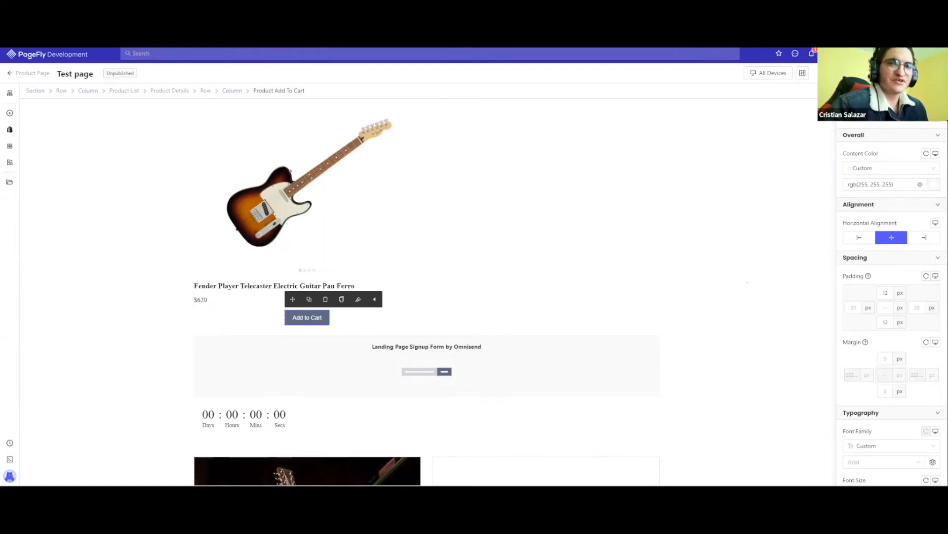
Examine the alignment, padding, margin and typography settings of the centered Add to Cart button.
left_click(859, 205)
left_click(861, 140)
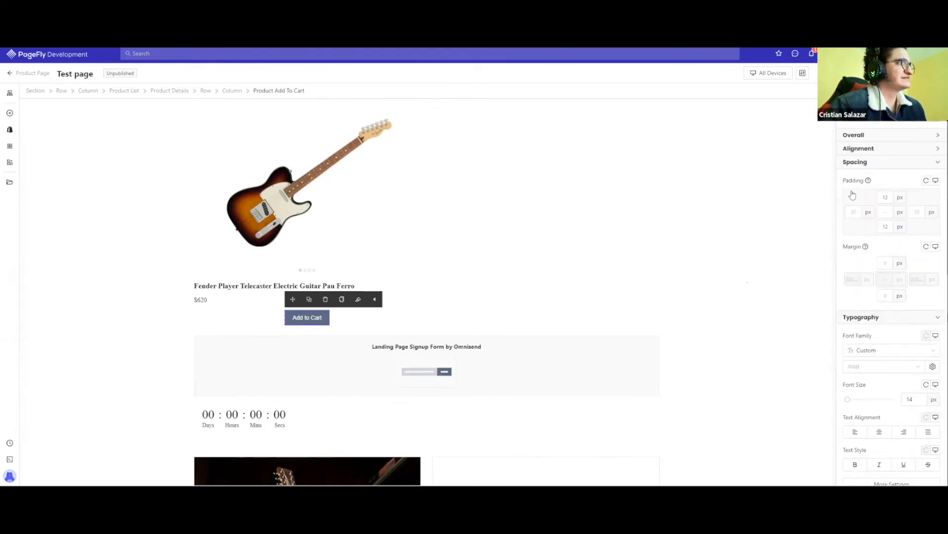
scroll(850, 193, "down", 2)
scroll(846, 176, "up", 1)
scroll(845, 174, "up", 1)
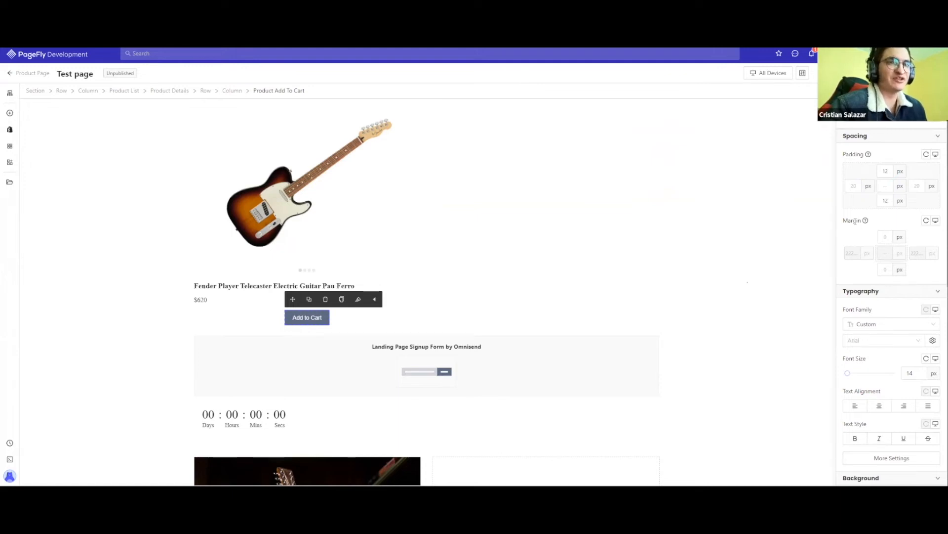
scroll(857, 221, "up", 1)
scroll(877, 183, "up", 1)
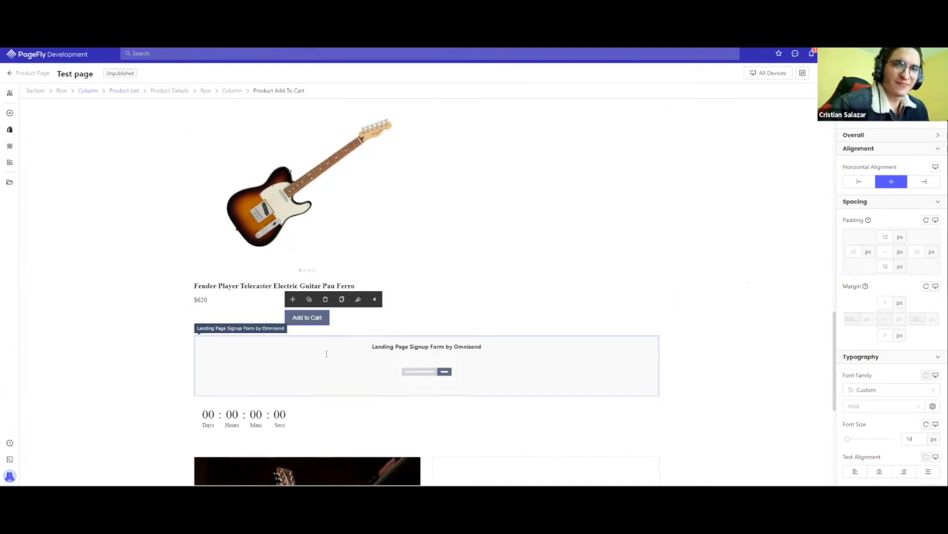
left_click(855, 202)
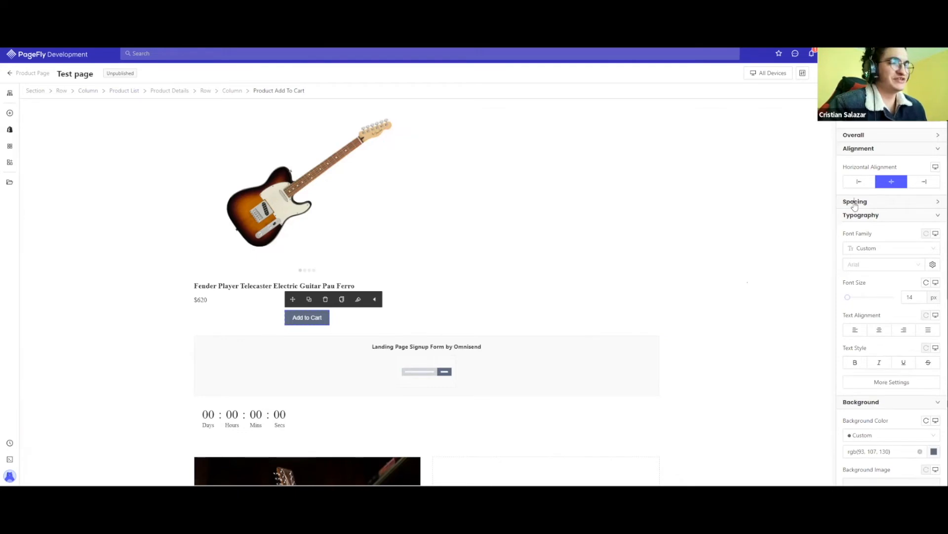
left_click(855, 203)
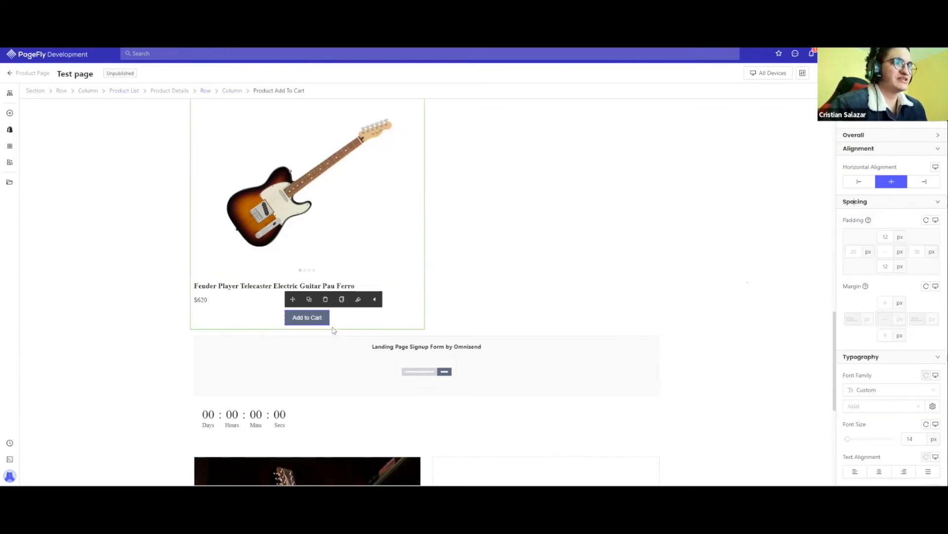
Give the Fender Telecaster product's row a bottom padding of 84 px and a bottom margin of 52 px.
left_click(409, 313)
scroll(309, 237, "down", 4)
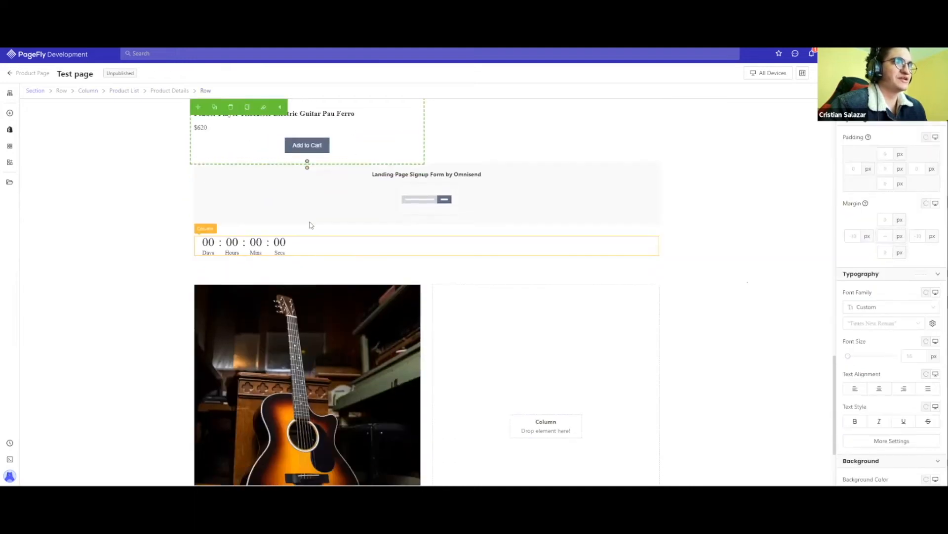
scroll(310, 225, "up", 3)
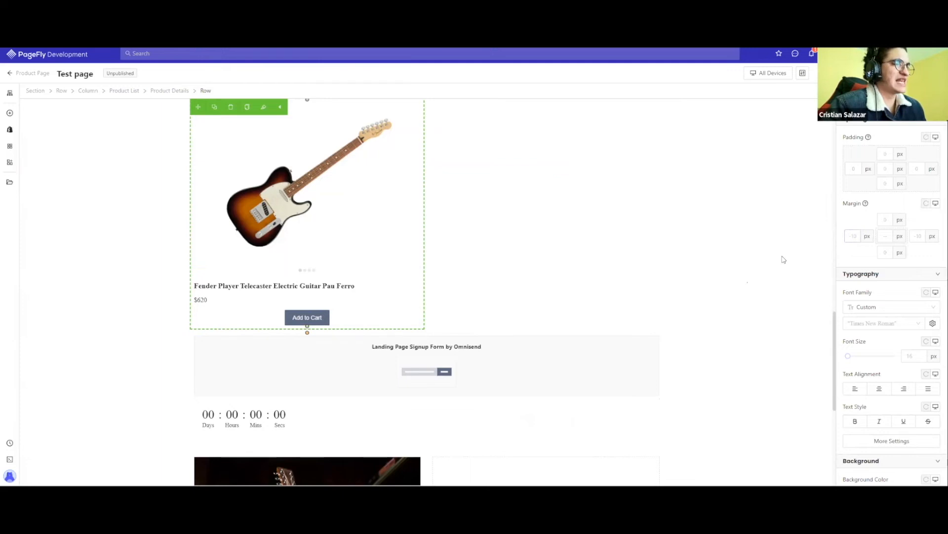
mouse_move(308, 332)
left_mouse_down()
mouse_move(302, 379)
mouse_move(312, 195)
mouse_move(307, 356)
mouse_move(311, 308)
mouse_move(311, 326)
left_mouse_up()
scroll(395, 295, "down", 1)
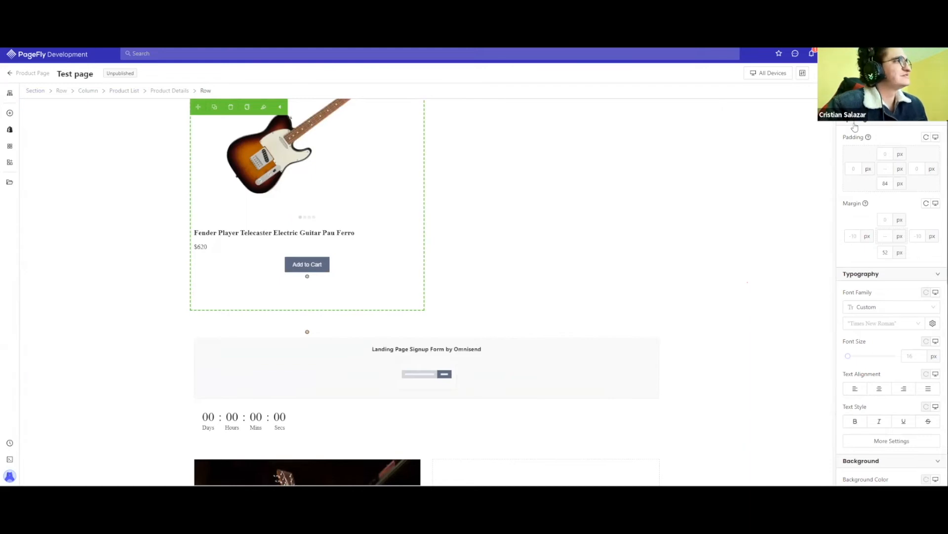
Try the Abril Fatface font family on the Fender Telecaster product's row.
scroll(855, 128, "down", 3)
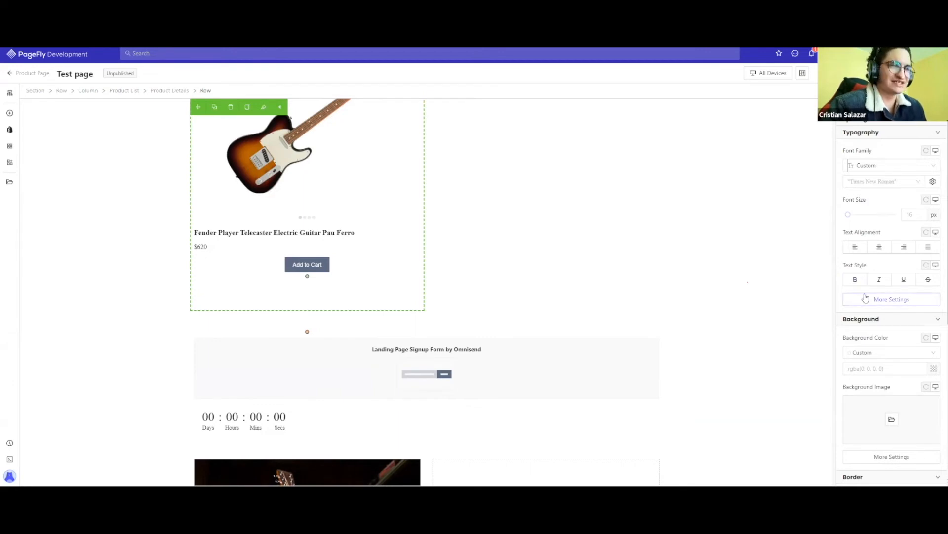
left_click(858, 185)
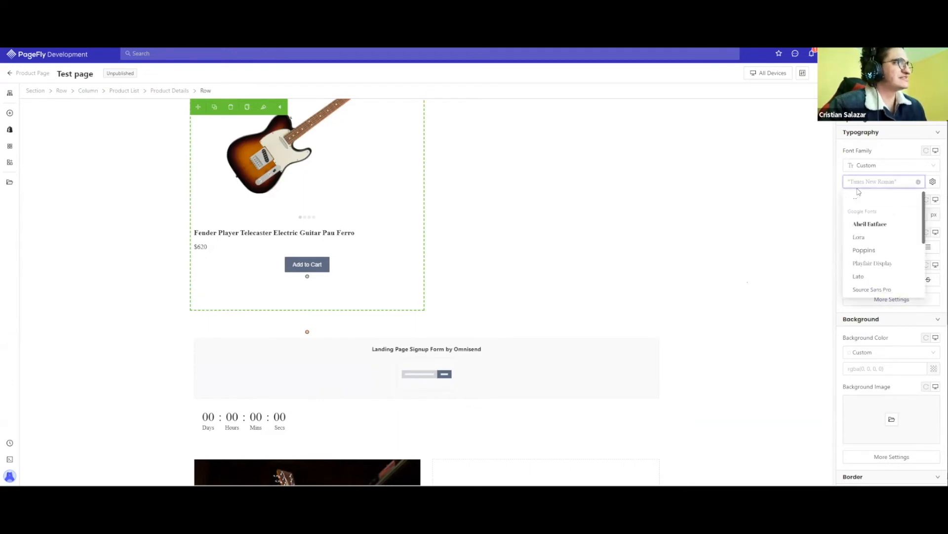
left_click(865, 225)
left_click(874, 181)
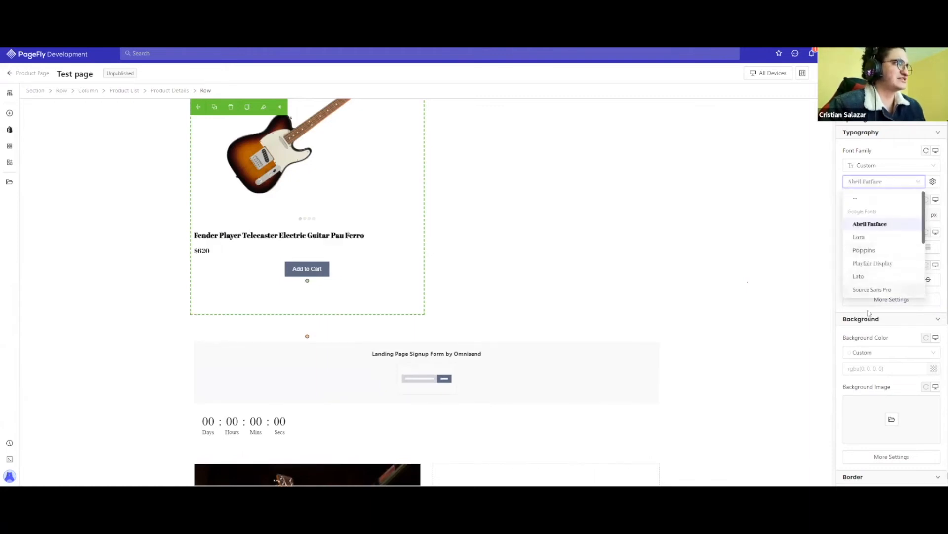
left_click(862, 273)
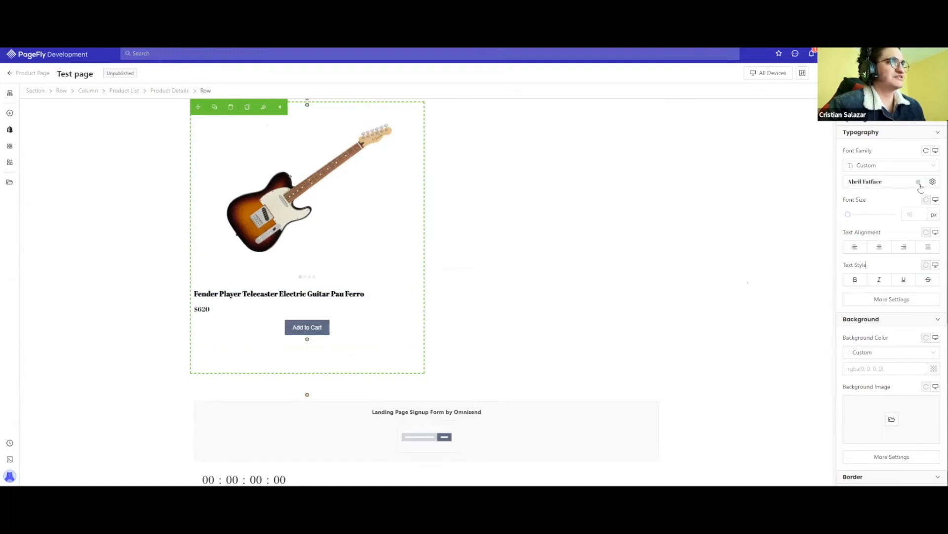
Set the font family of the Fender Telecaster product title to Abril Fatface.
left_click(270, 295)
left_click(882, 212)
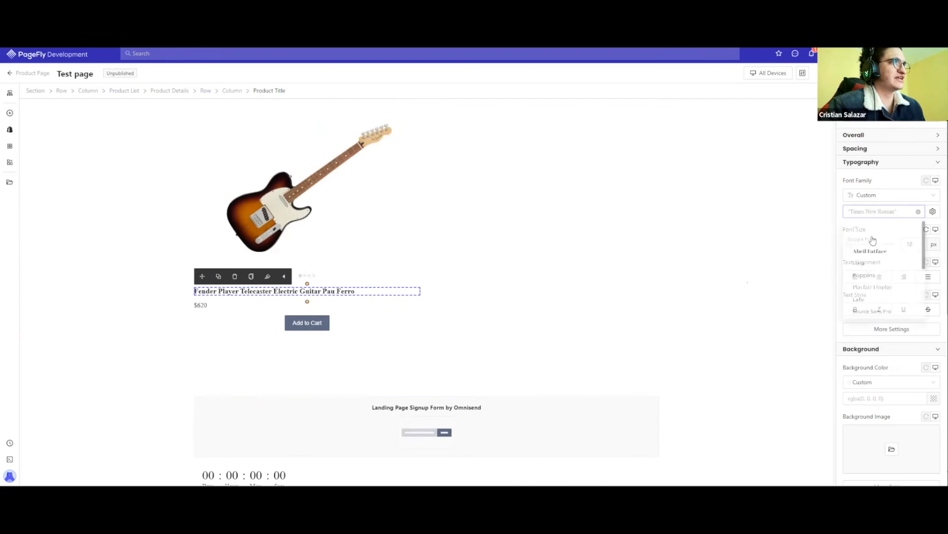
left_click(870, 255)
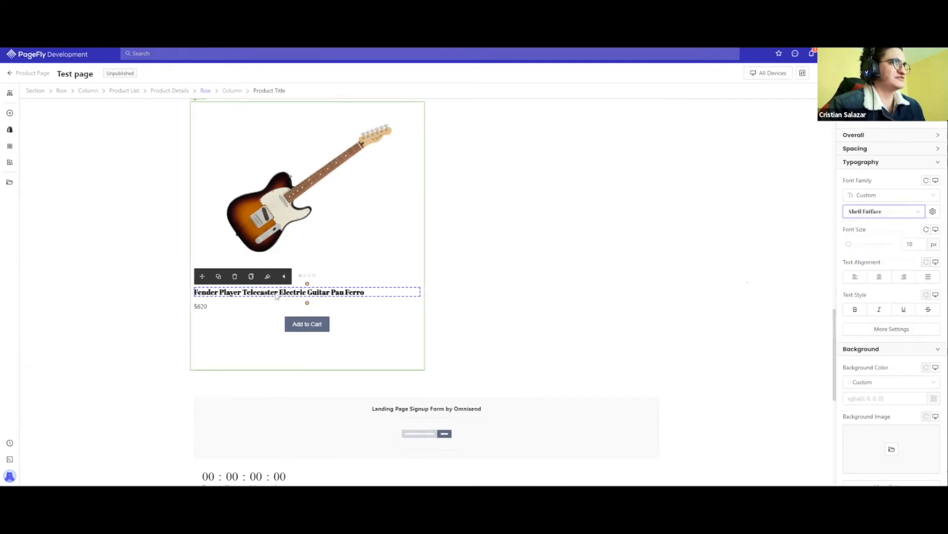
Examine the product title's extra typography settings, including the available font weights.
left_click(860, 334)
left_click(769, 281)
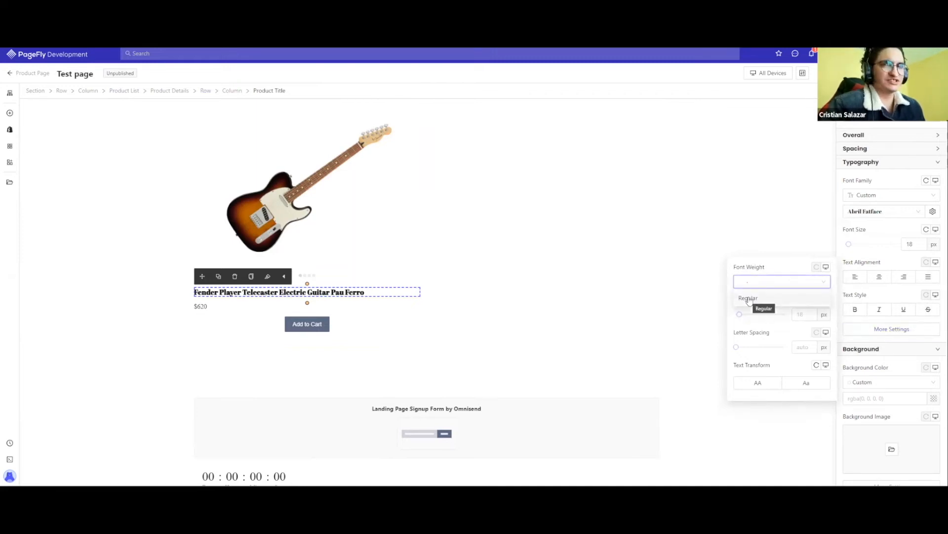
left_click(751, 315)
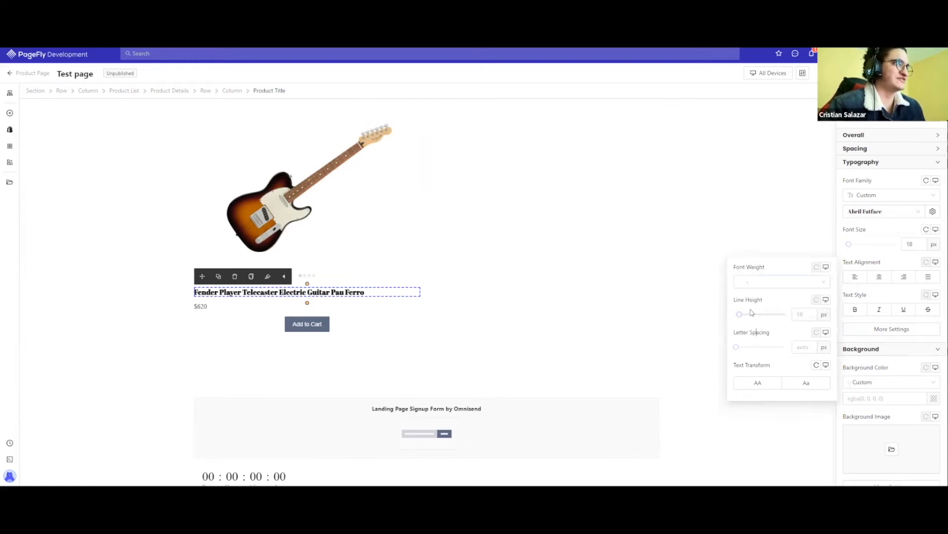
Set the Fender Telecaster product title's line height to 30 px and its letter spacing to 0 px.
left_click_drag(747, 318, 765, 348)
left_click(753, 348)
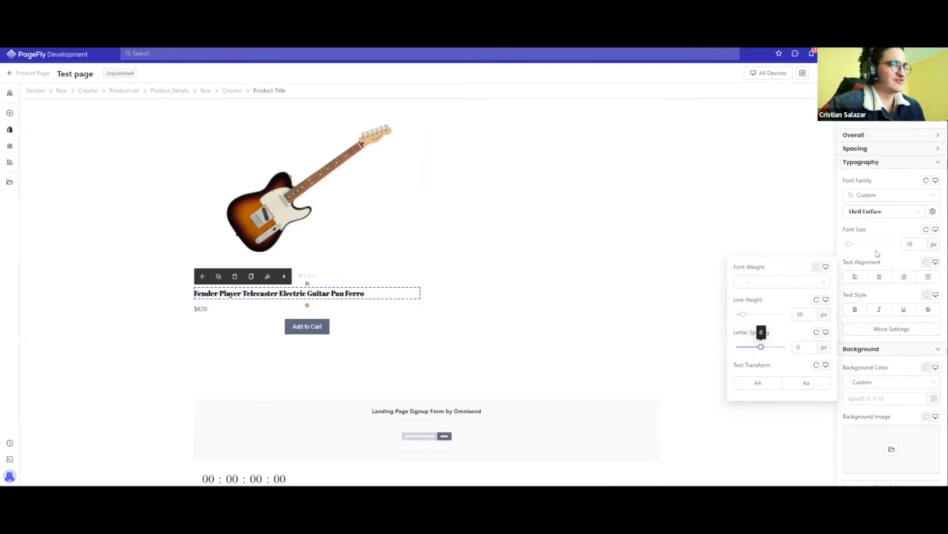
left_click(377, 282)
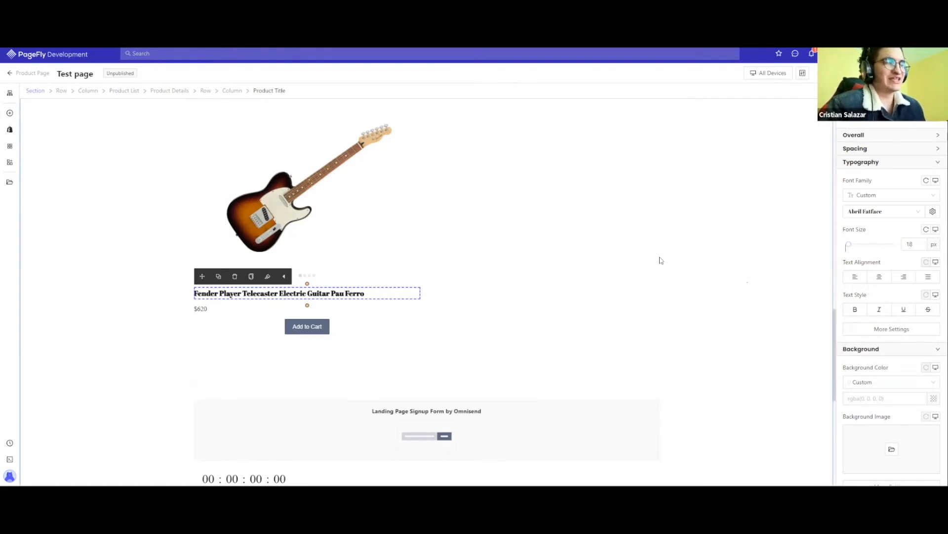
Add the Google font Finger Paint to the page's selected fonts.
left_click(933, 212)
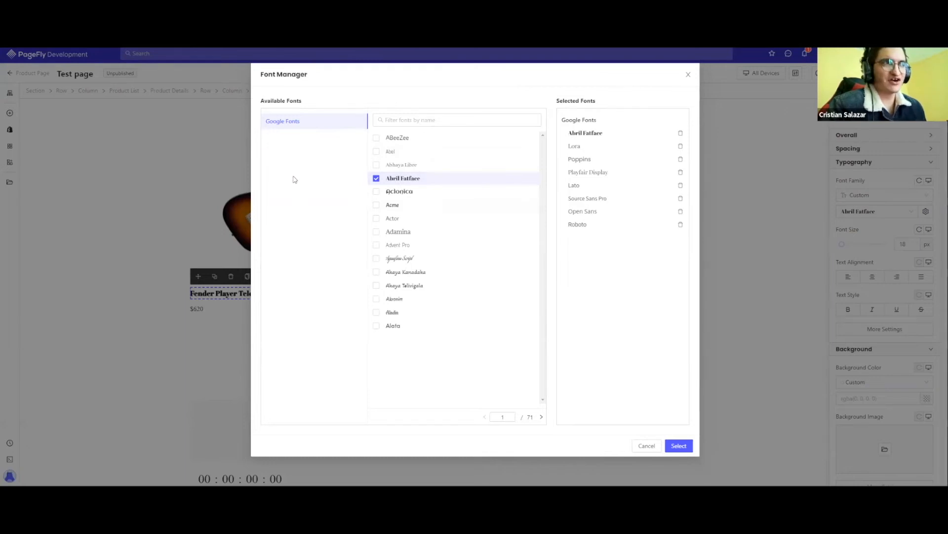
left_click(540, 418)
left_click(541, 417)
left_click(540, 418)
left_click(540, 418)
left_click(541, 418)
left_click(541, 418)
left_click(540, 418)
left_click(541, 418)
left_click(541, 417)
left_click(541, 418)
left_click(542, 418)
left_click(541, 418)
left_click(541, 418)
left_click(542, 418)
left_click(542, 418)
left_click(541, 418)
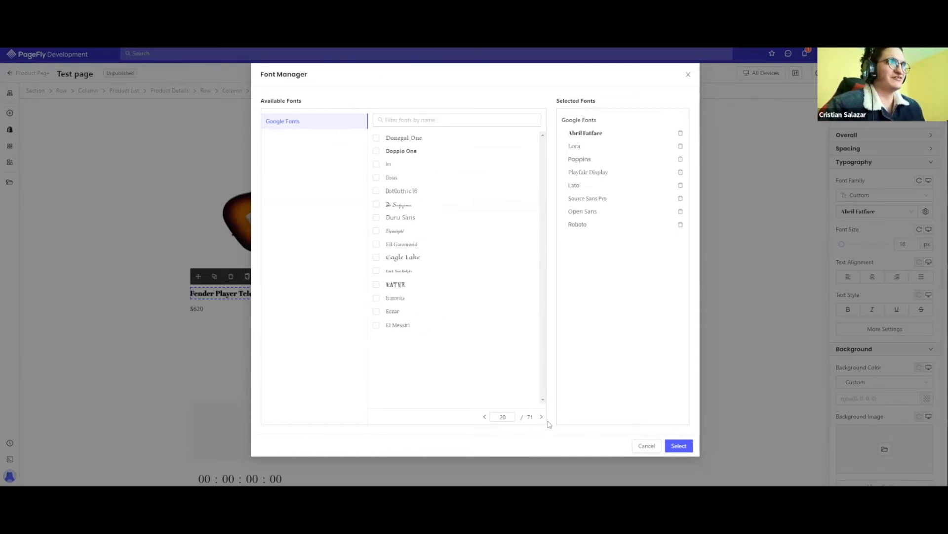
left_click(542, 418)
left_click(541, 418)
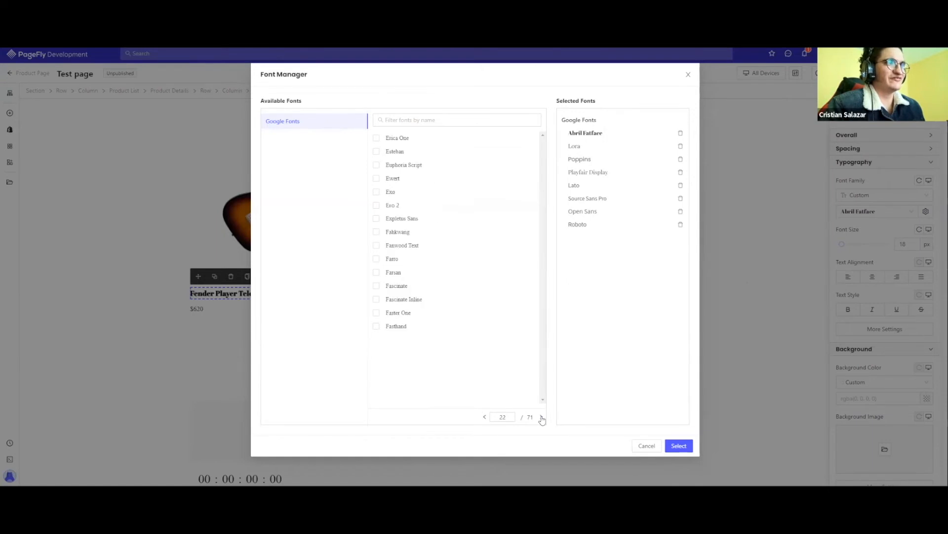
left_click(542, 418)
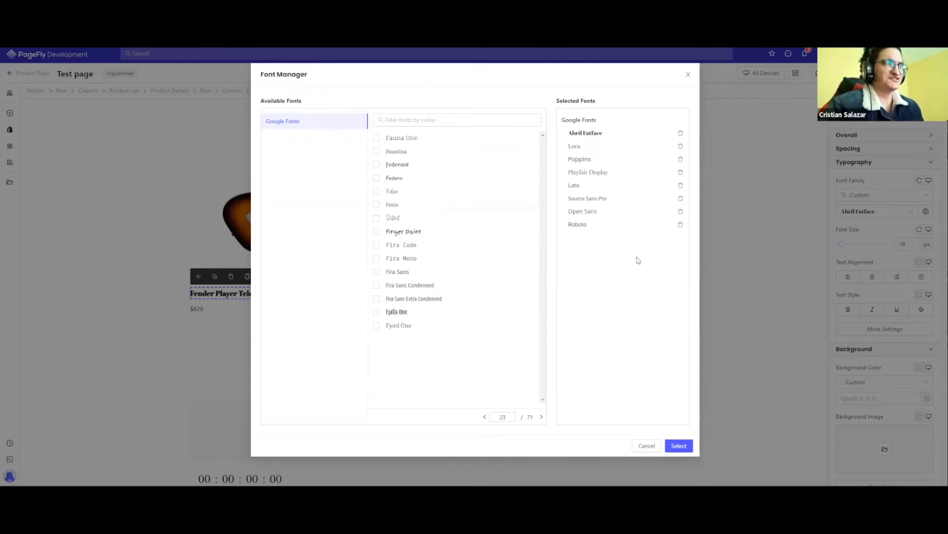
left_click(390, 235)
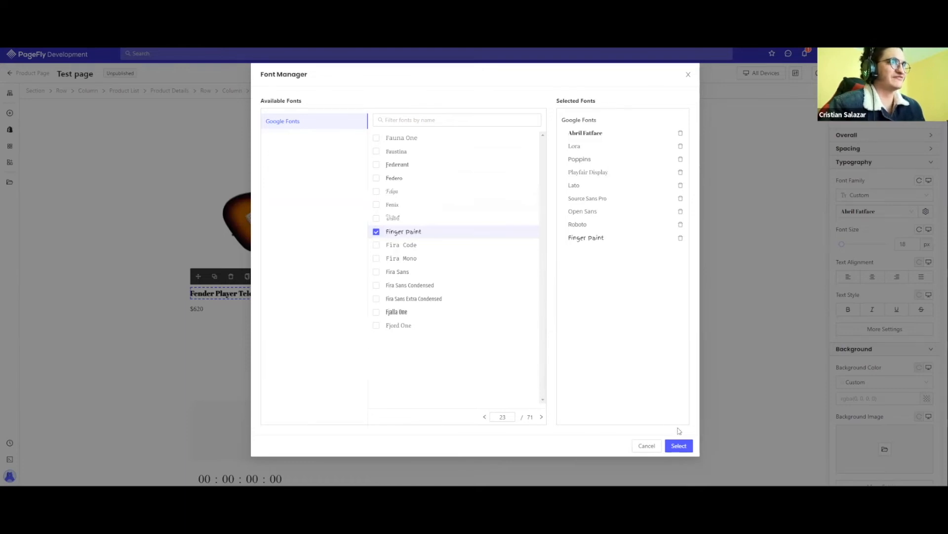
left_click(680, 446)
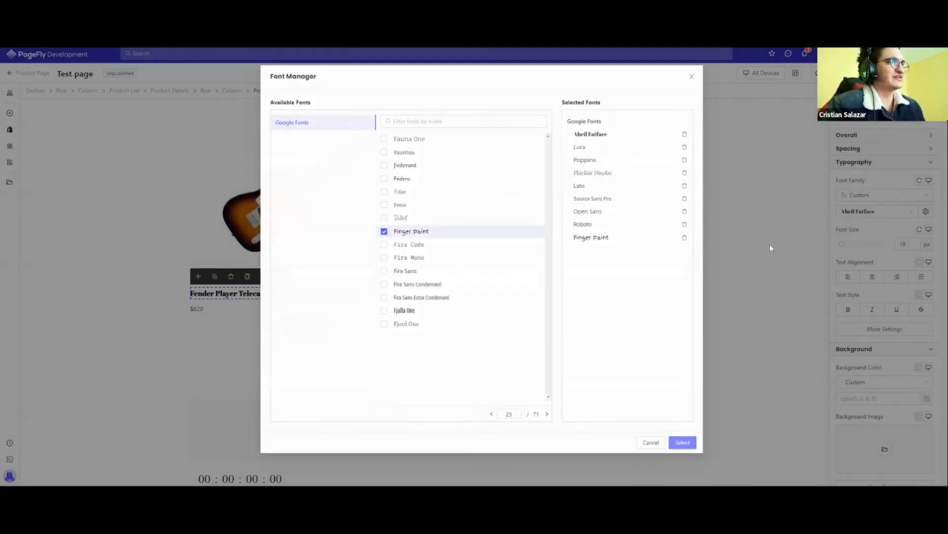
Set the font family of the Fender Telecaster product title to Finger Paint.
left_click(876, 213)
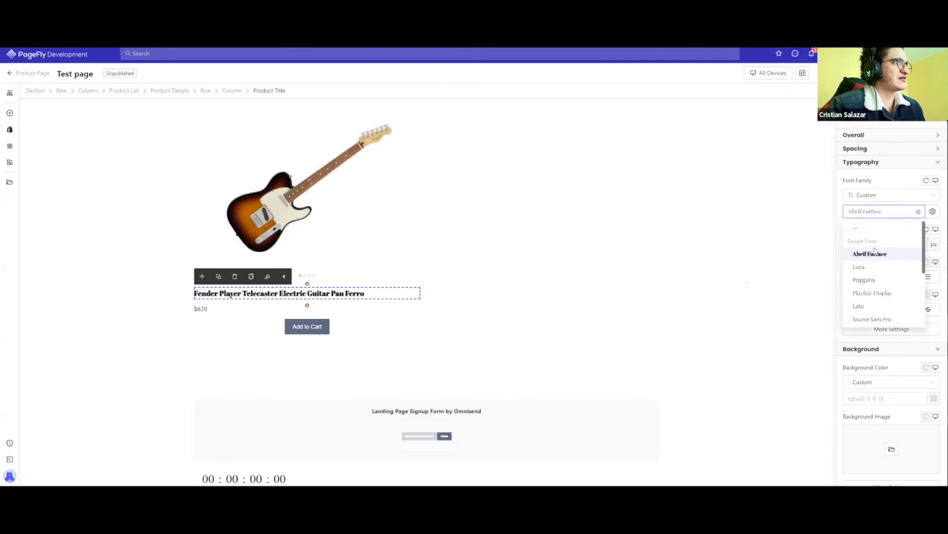
scroll(882, 277, "down", 2)
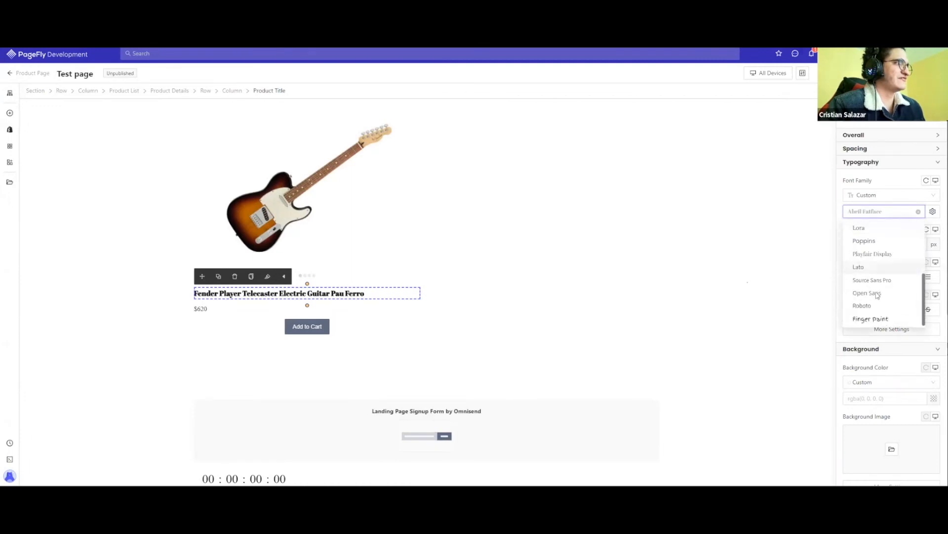
left_click(865, 320)
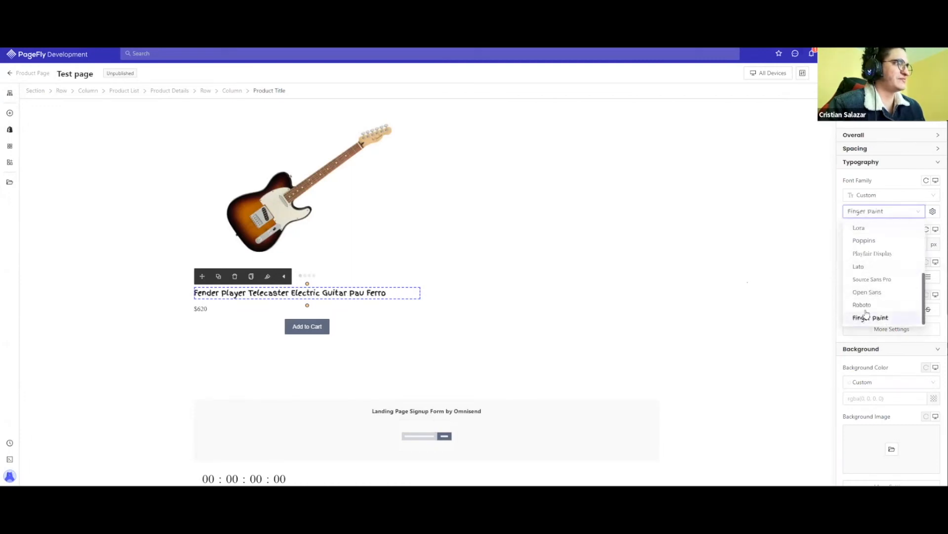
left_click(464, 288)
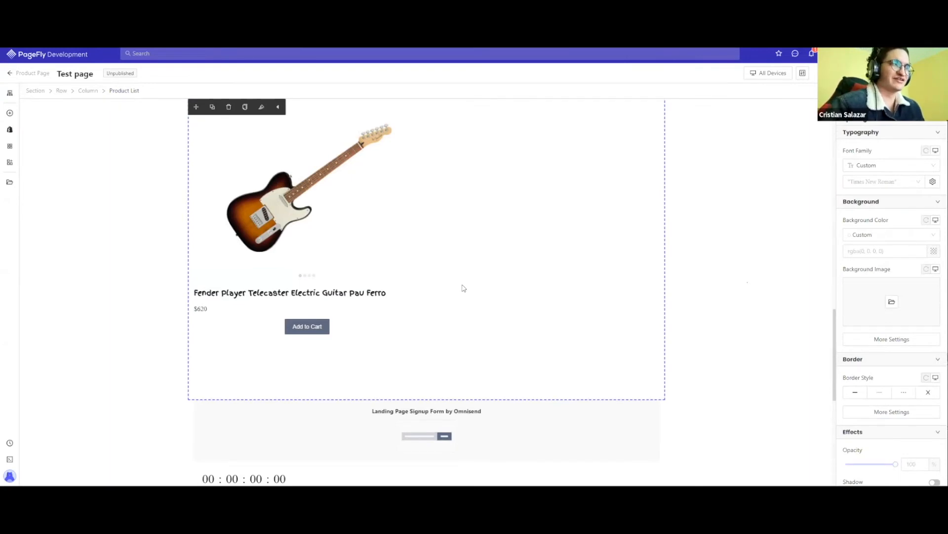
Set the background style of the section containing the main Electric Guitar product to Video.
scroll(468, 274, "up", 12)
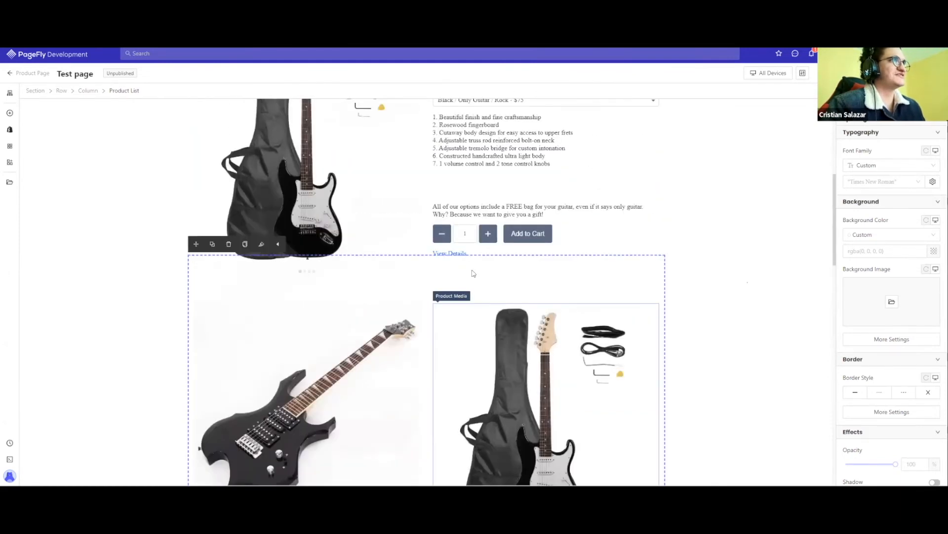
scroll(473, 273, "up", 3)
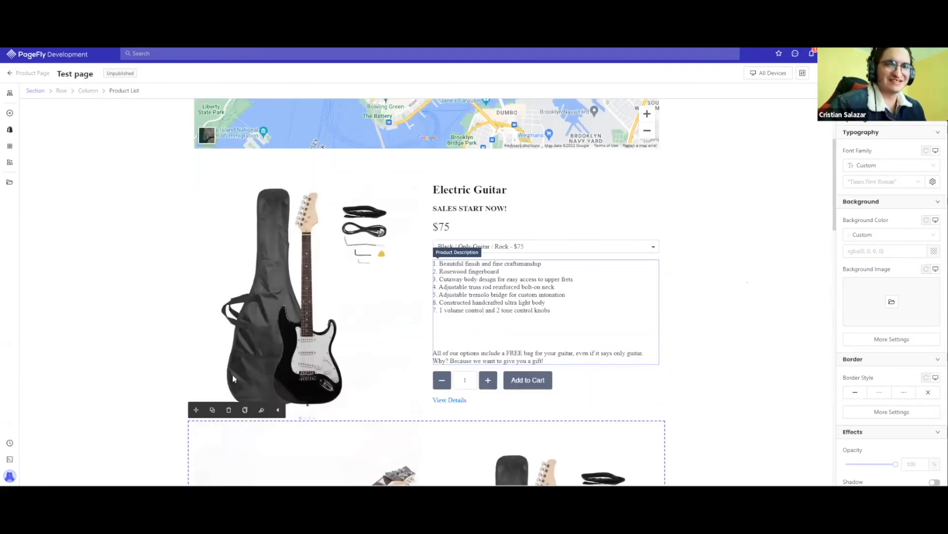
scroll(473, 274, "up", 3)
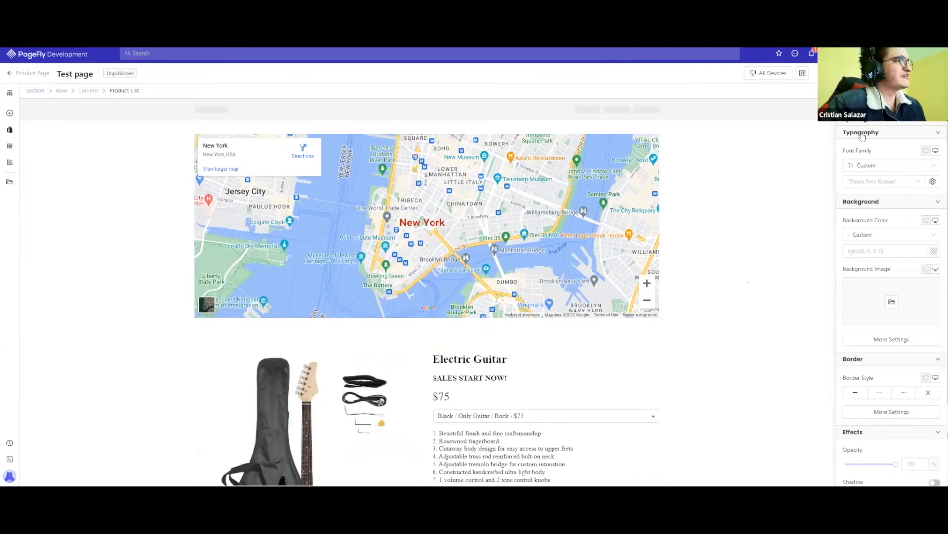
left_click(862, 133)
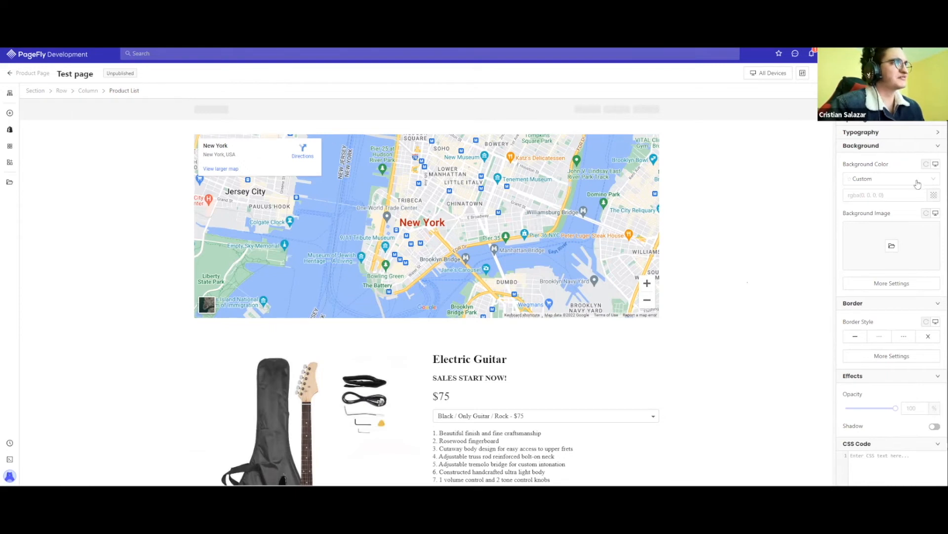
left_click_drag(843, 163, 876, 202)
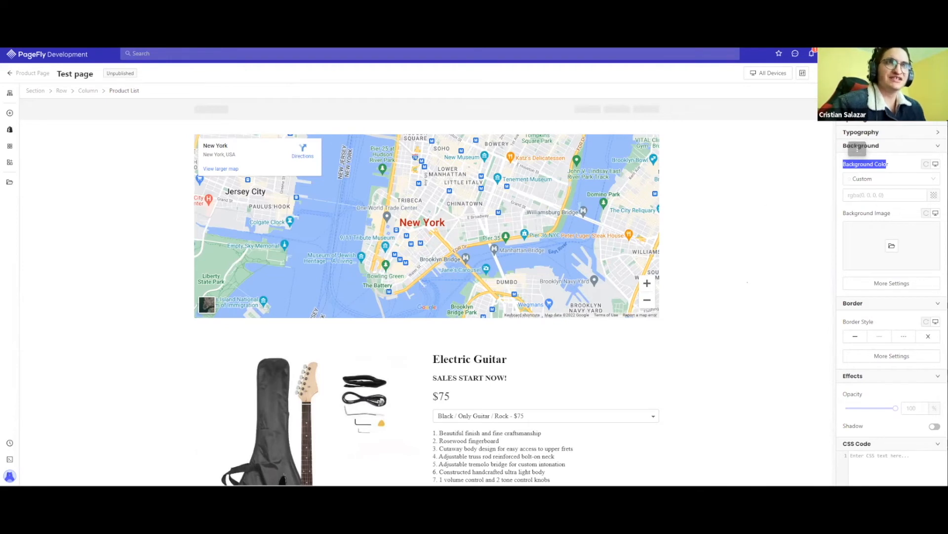
left_click(36, 90)
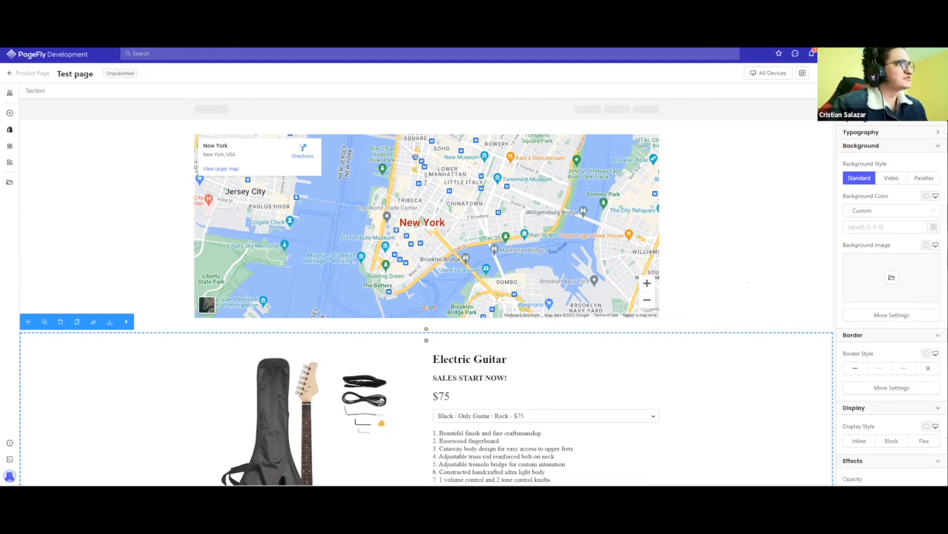
left_click(891, 177)
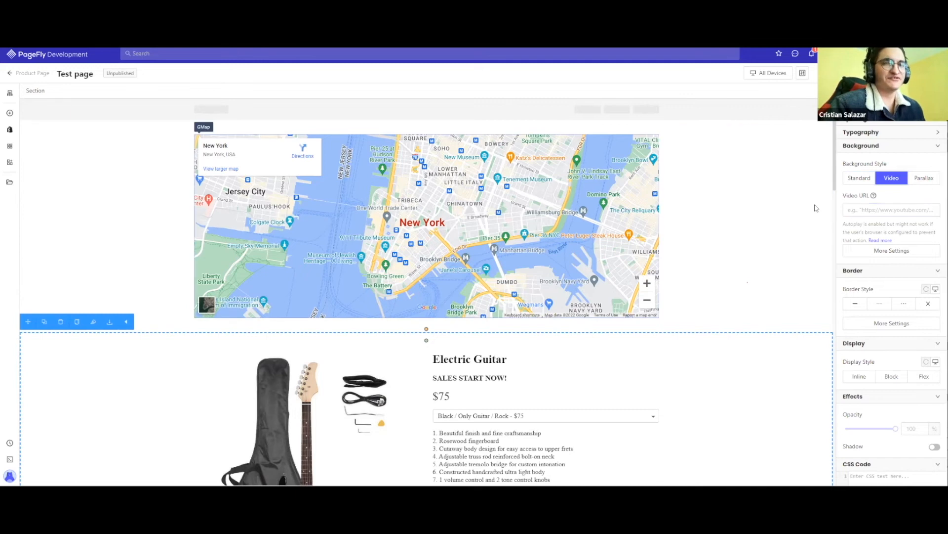
Switch the background style of the New York map section to Video.
left_click(113, 180)
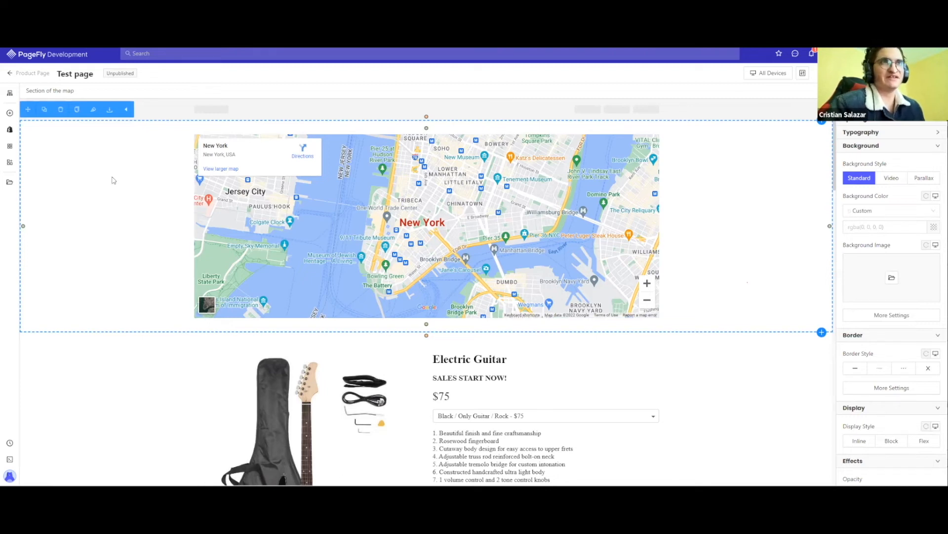
left_click(896, 179)
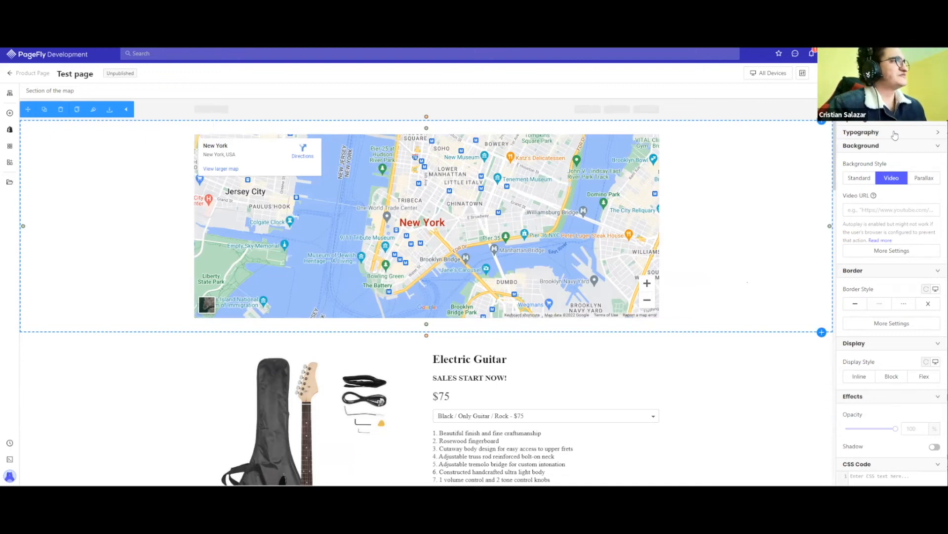
left_click(870, 147)
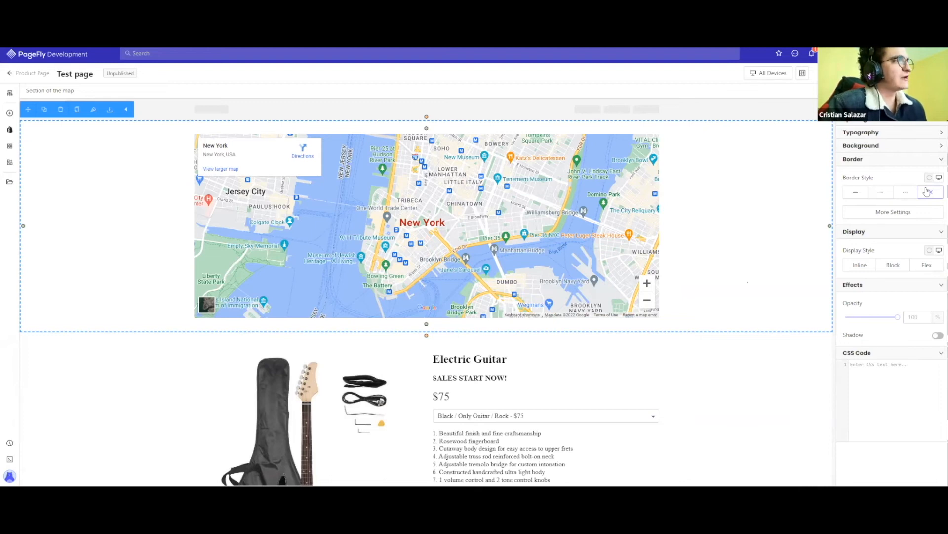
Give the Add to Cart button under the product list's Electric Guitar a solid border.
scroll(631, 213, "down", 3)
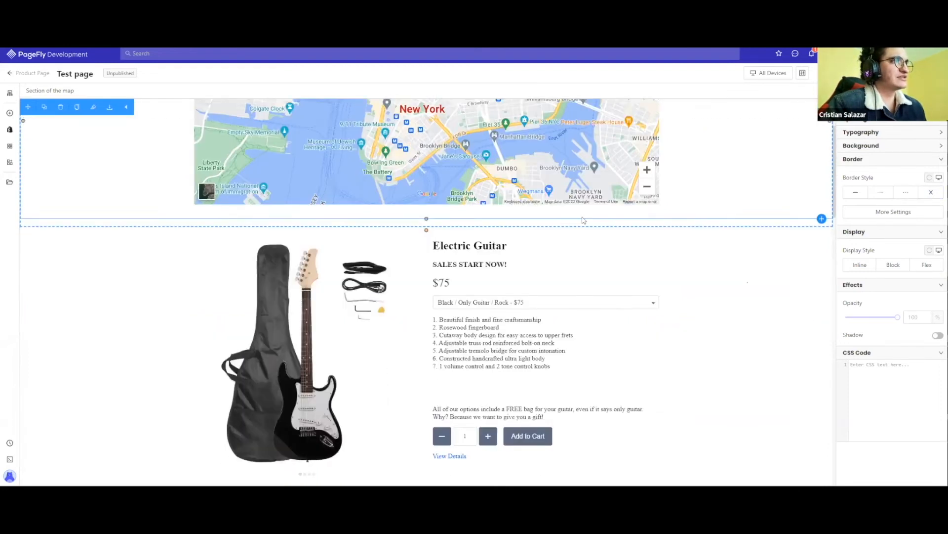
scroll(583, 220, "down", 7)
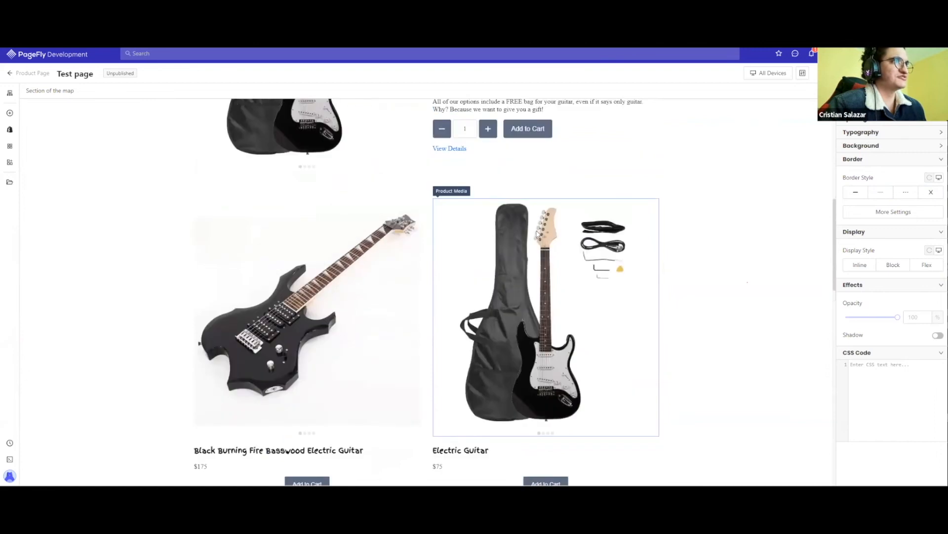
scroll(538, 234, "up", 4)
scroll(559, 299, "down", 2)
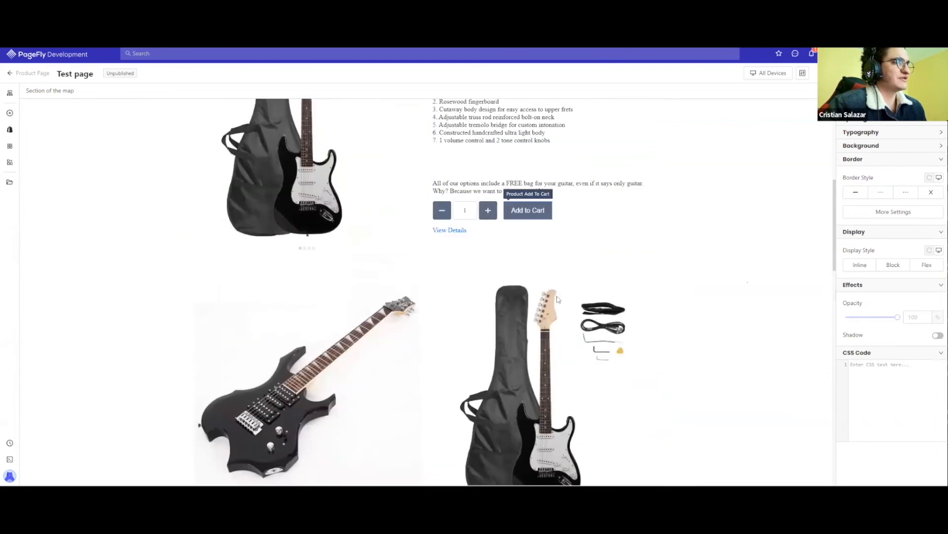
scroll(558, 299, "down", 3)
left_click(543, 325)
scroll(519, 270, "down", 2)
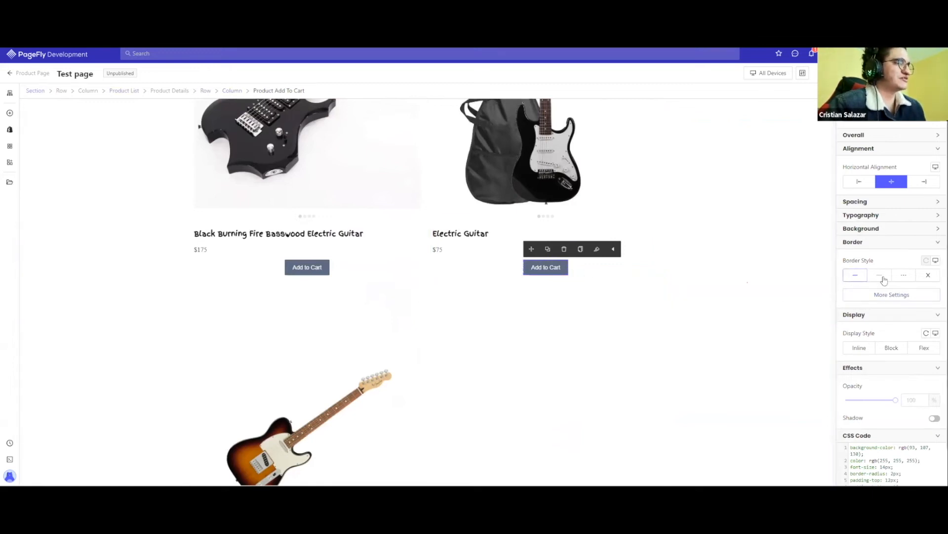
left_click(857, 278)
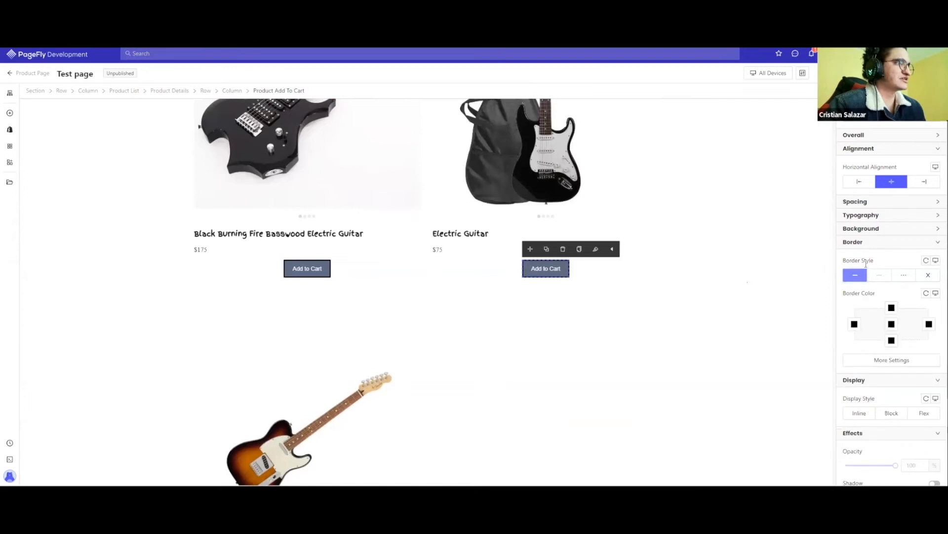
Set the top and bottom border widths of the product list's Add to Cart button to 0 px.
scroll(862, 277, "down", 1)
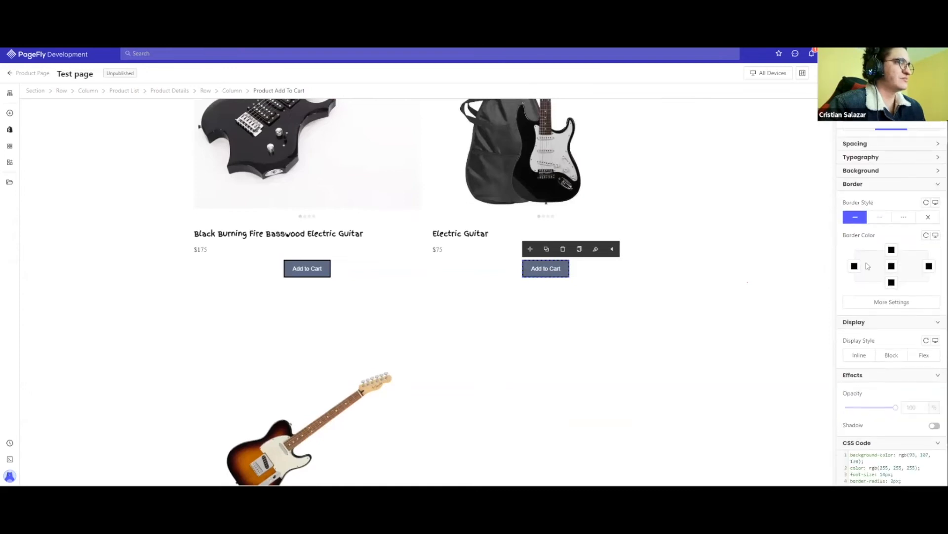
left_click(898, 302)
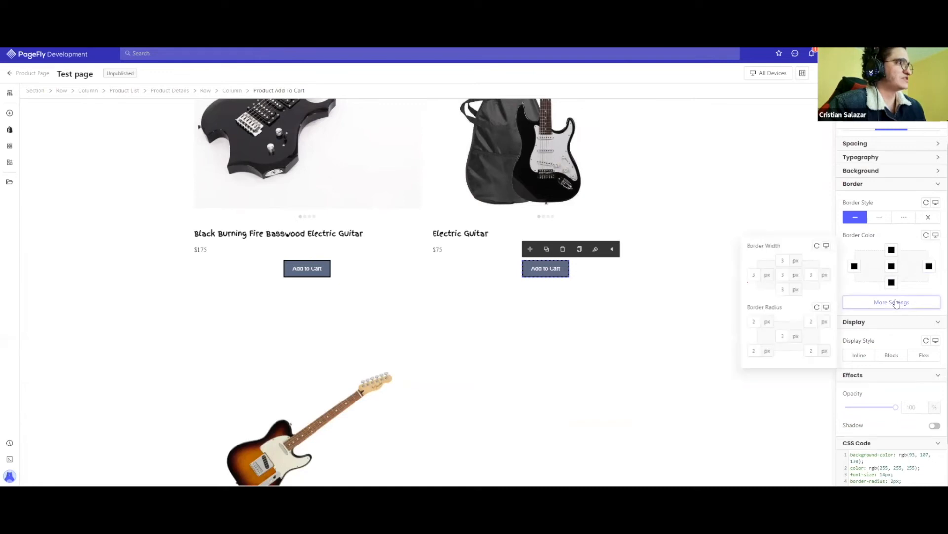
left_click(811, 274)
left_click(784, 259)
type("0")
left_click(782, 289)
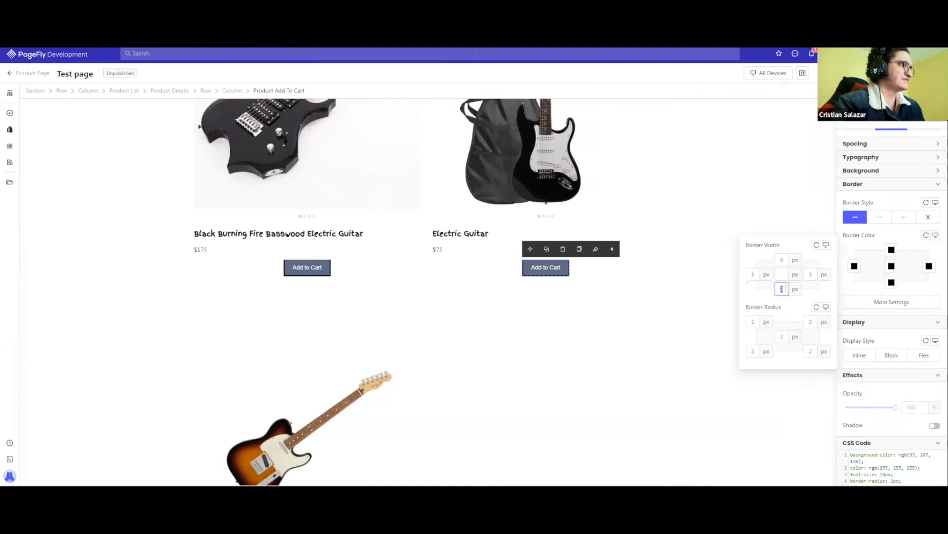
type("0")
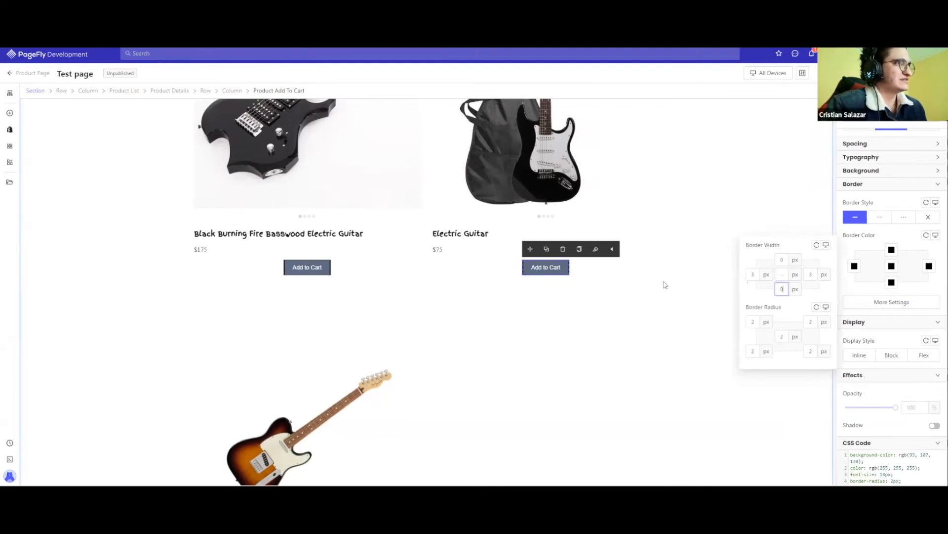
left_click(667, 284)
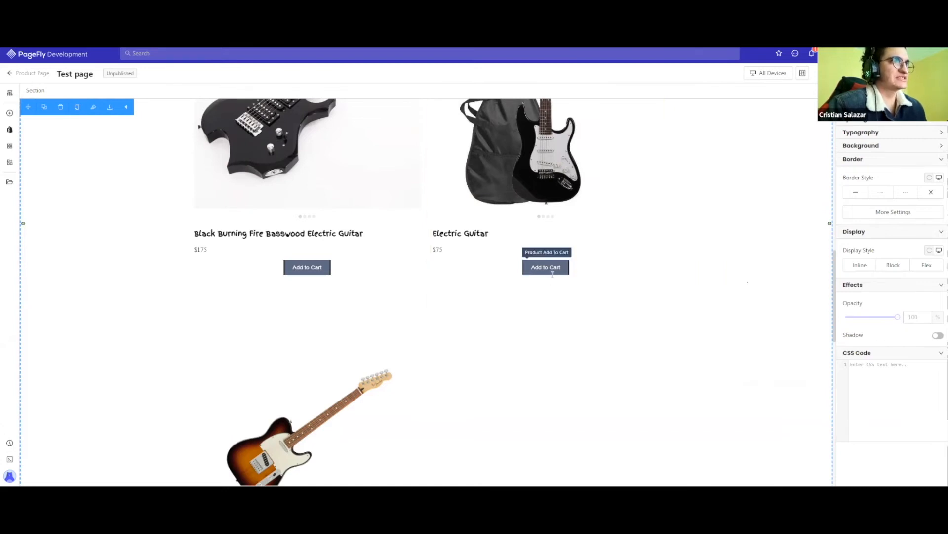
Round the corners of the acoustic guitar image below the countdown timer with a 25 px border radius.
scroll(546, 272, "down", 5)
scroll(546, 272, "down", 8)
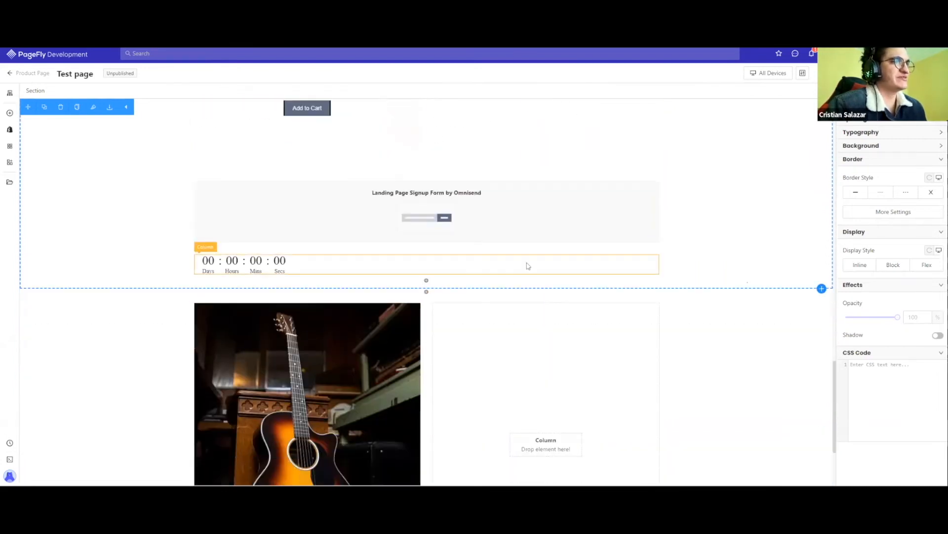
left_click(325, 280)
left_click(870, 255)
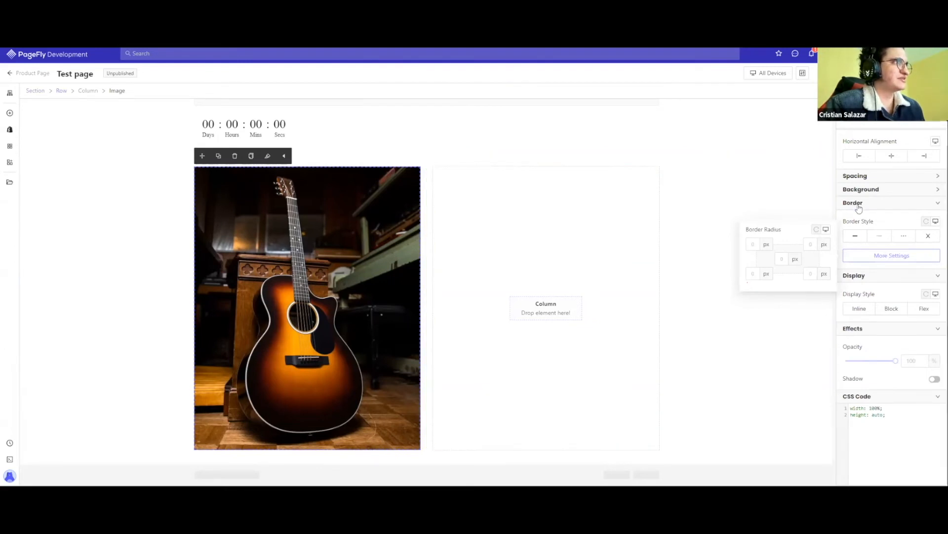
left_click(782, 257)
type("25")
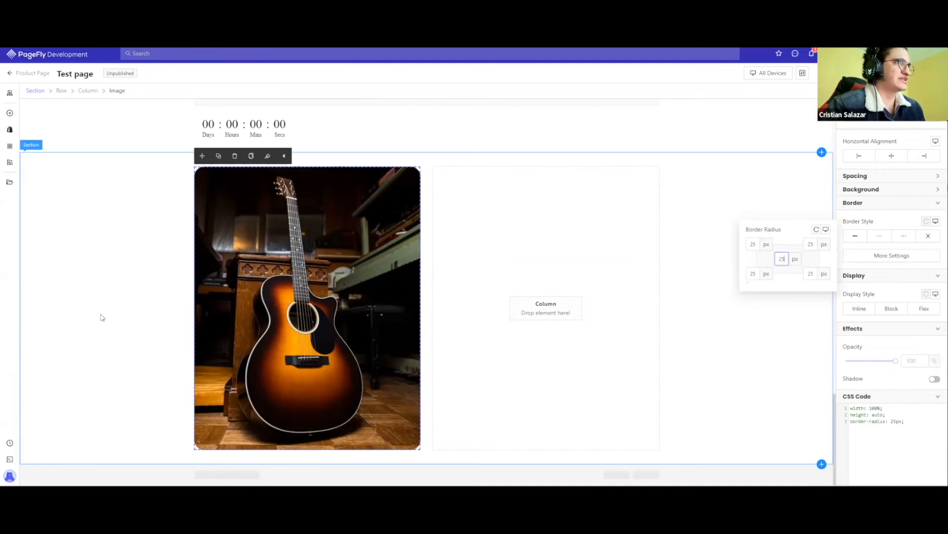
left_click(102, 317)
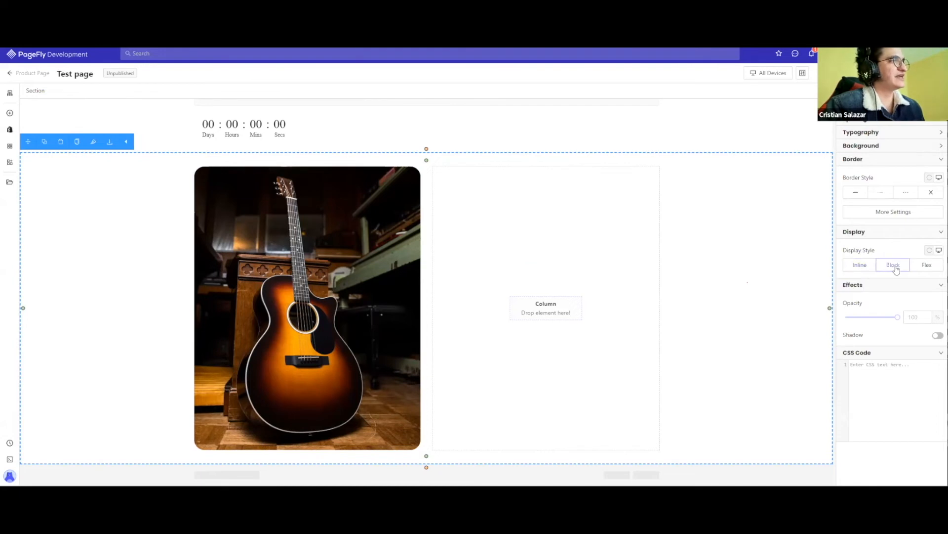
left_click(926, 267)
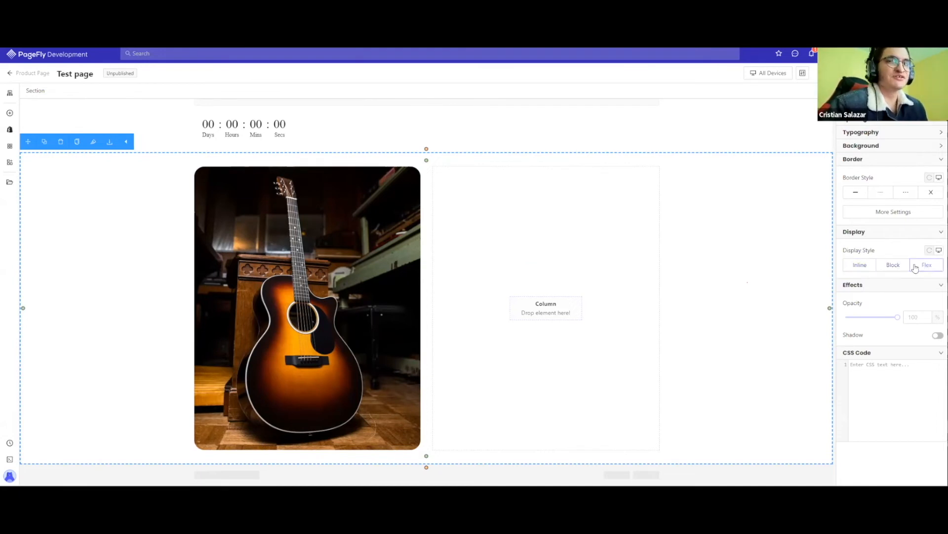
left_click(878, 232)
left_click(867, 160)
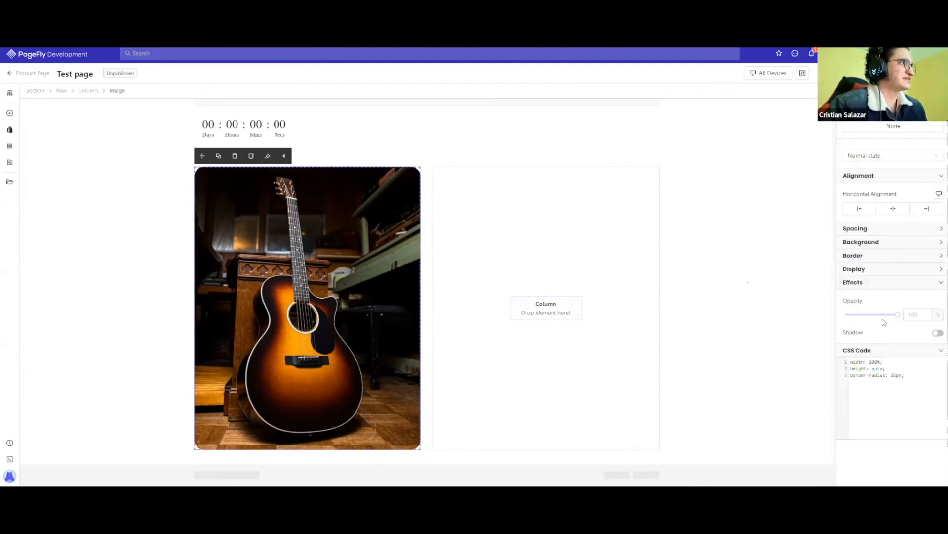
Set the acoustic guitar image's opacity to 100% and turn on its shadow with a 15 px vertical offset and 10 px blur.
mouse_move(898, 314)
left_mouse_down()
mouse_move(844, 315)
mouse_move(899, 315)
left_mouse_up()
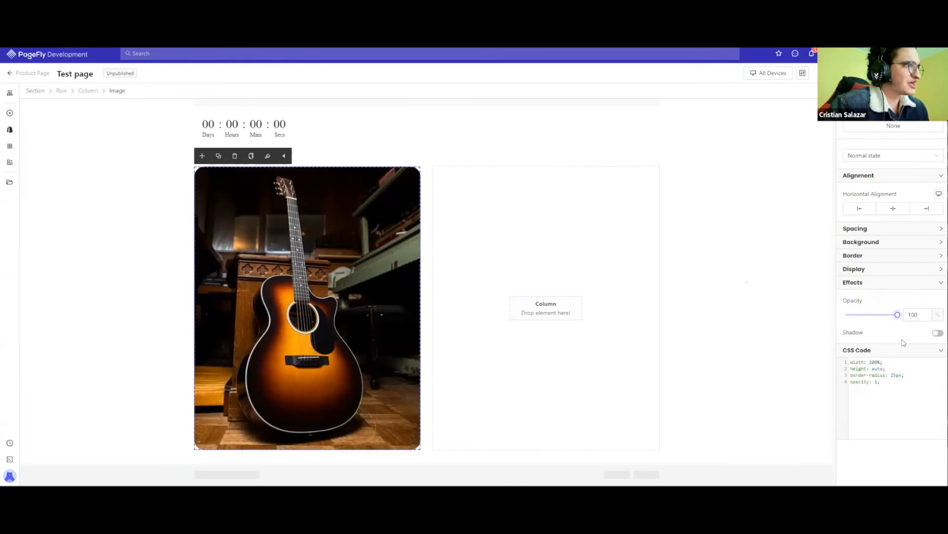
left_click(938, 336)
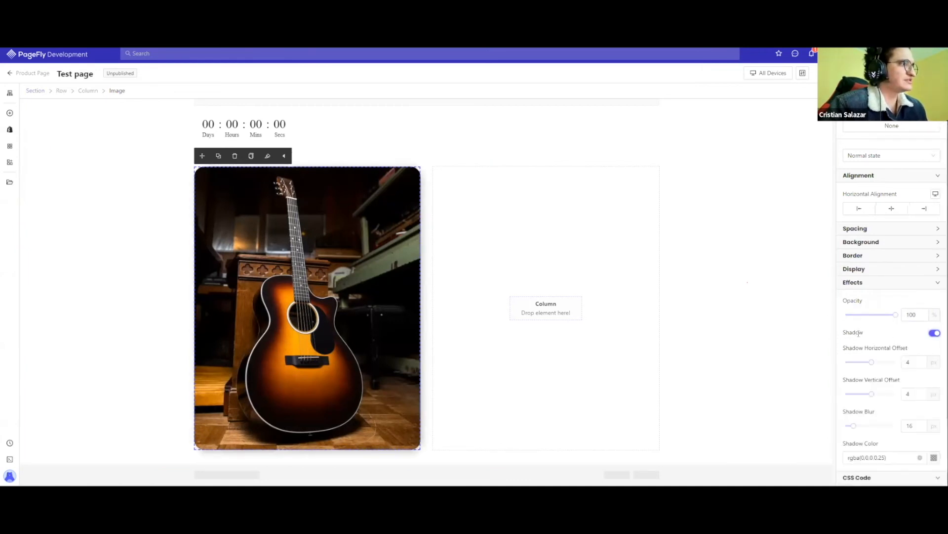
scroll(864, 299, "down", 1)
scroll(865, 299, "down", 3)
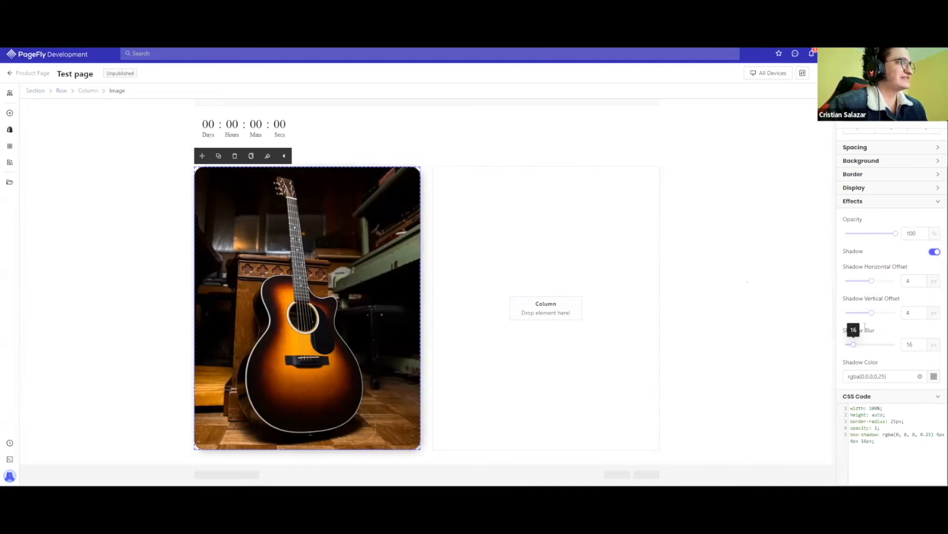
left_click_drag(855, 347, 850, 347)
left_click_drag(871, 315, 874, 319)
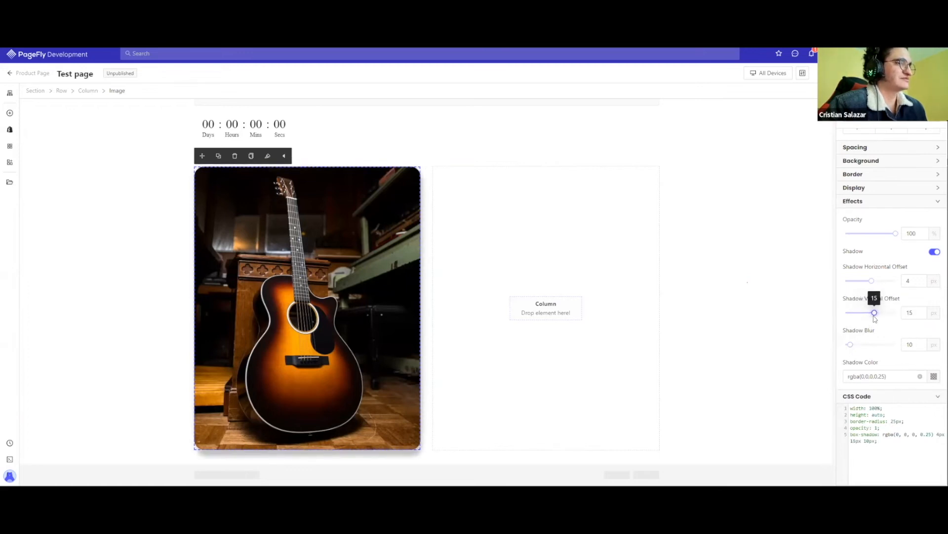
left_click(746, 299)
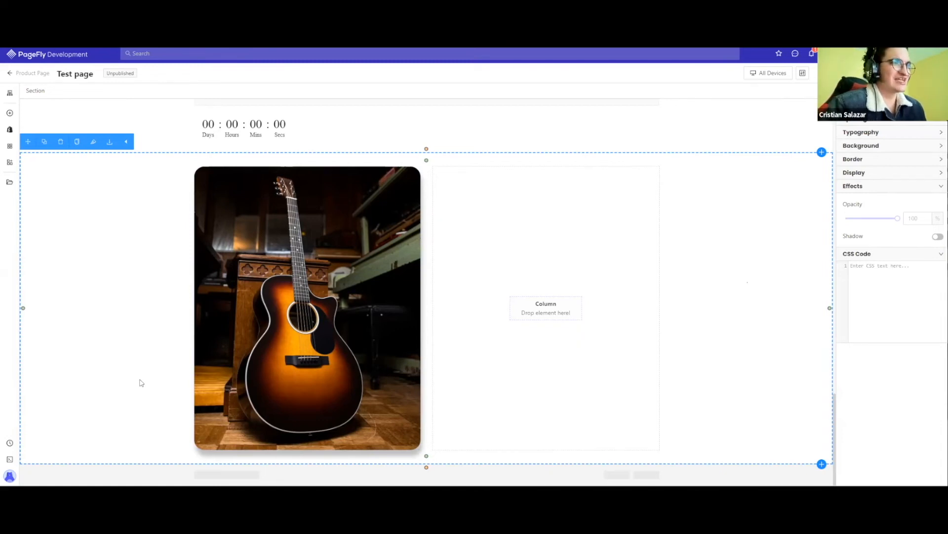
Set the acoustic guitar image's shadow to a 22 px horizontal offset, 26 px vertical offset and 22 px blur.
left_click(262, 346)
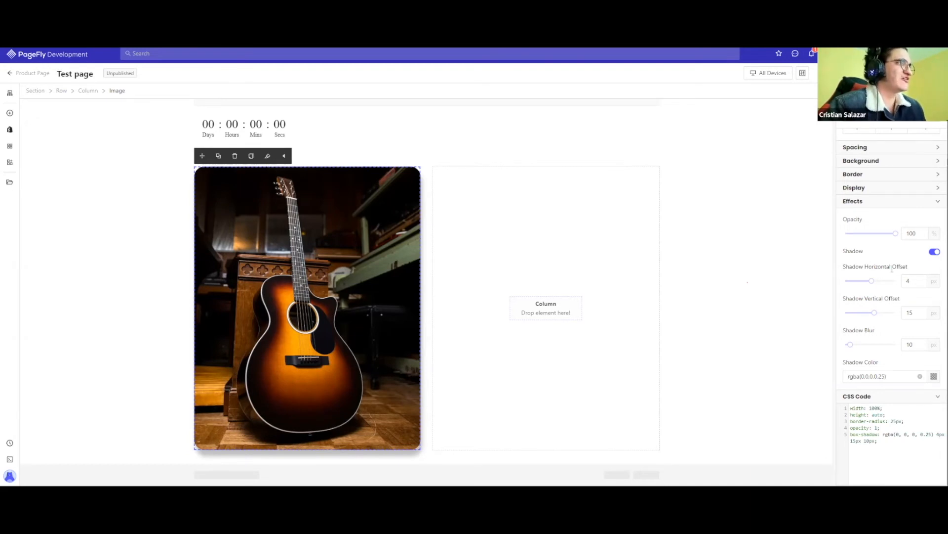
mouse_move(871, 280)
left_mouse_down()
mouse_move(850, 283)
mouse_move(900, 284)
mouse_move(874, 281)
mouse_move(873, 312)
mouse_move(852, 312)
mouse_move(877, 314)
mouse_move(877, 281)
left_mouse_up()
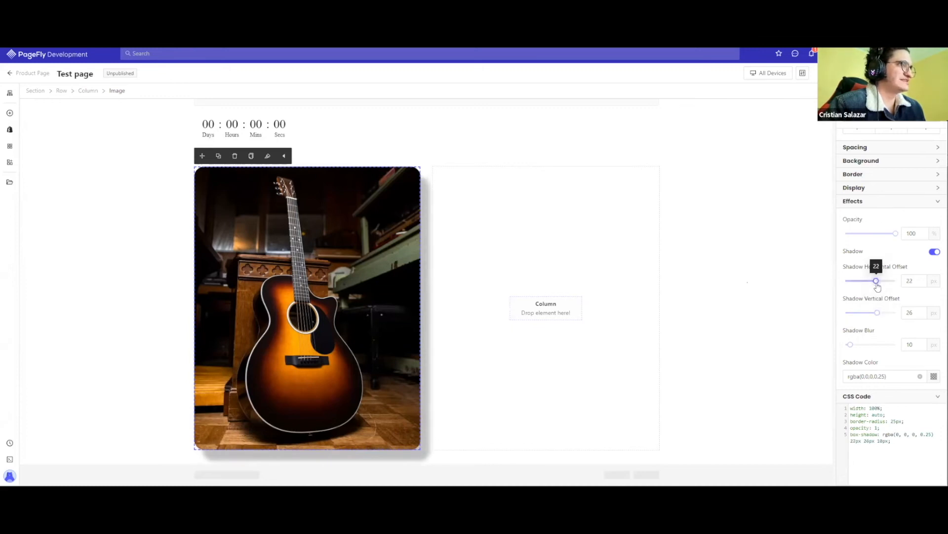
mouse_move(852, 344)
left_mouse_down()
mouse_move(879, 344)
mouse_move(844, 343)
mouse_move(856, 344)
left_mouse_up()
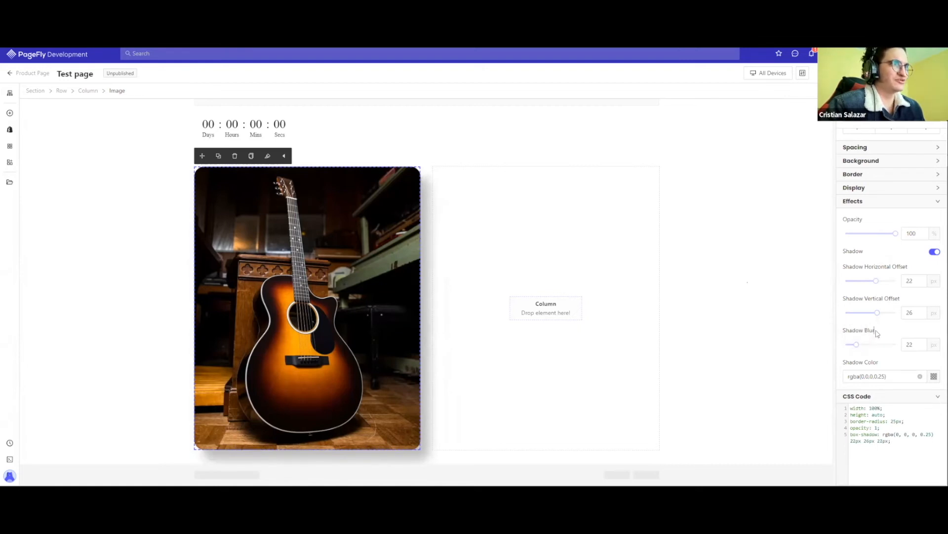
Color the acoustic guitar image's shadow red, rgba(238,14,14,0.25).
left_click(866, 376)
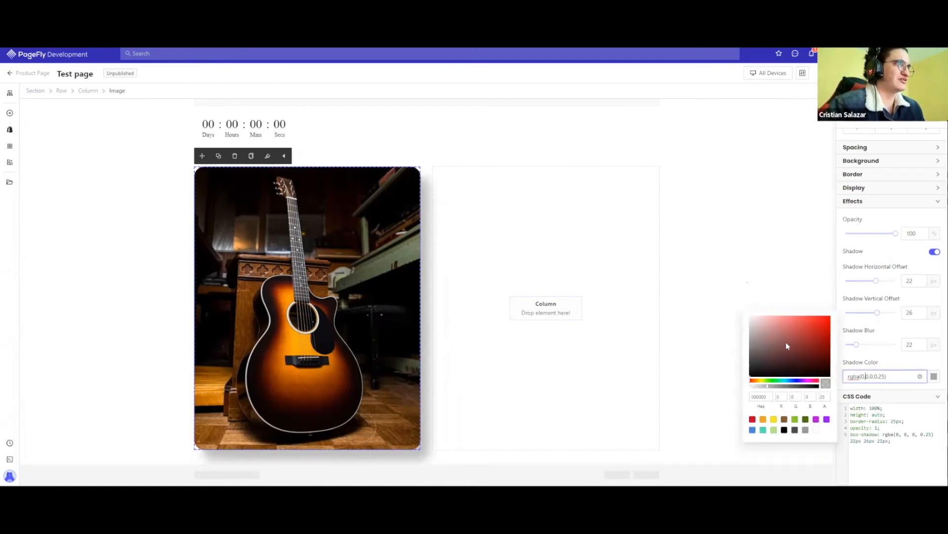
left_click(817, 324)
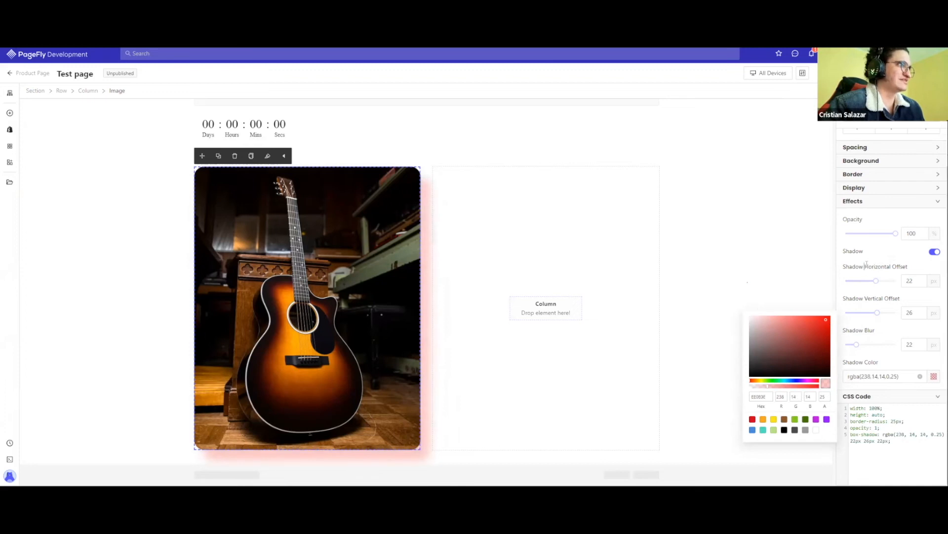
left_click(157, 361)
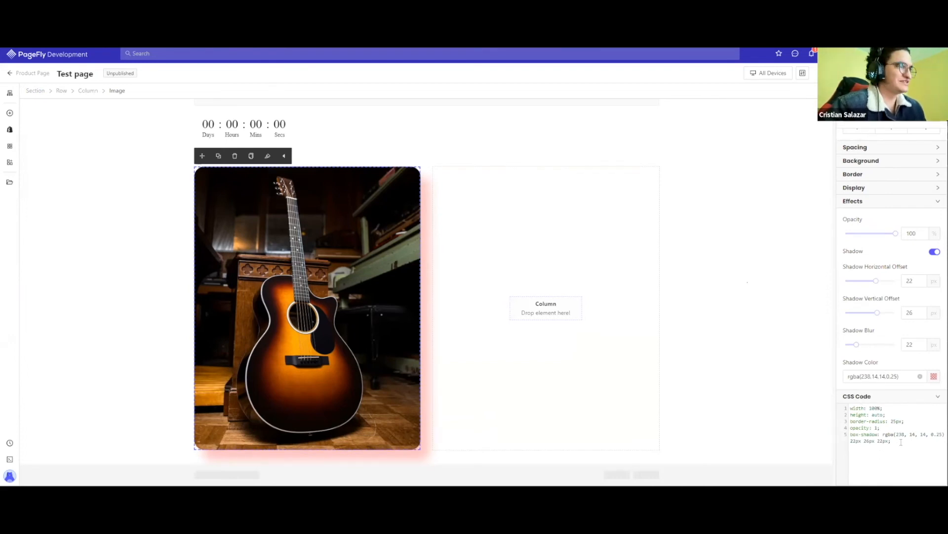
Review the CSS code generated for the acoustic guitar image's styling.
left_click_drag(904, 457, 850, 408)
left_click(894, 460)
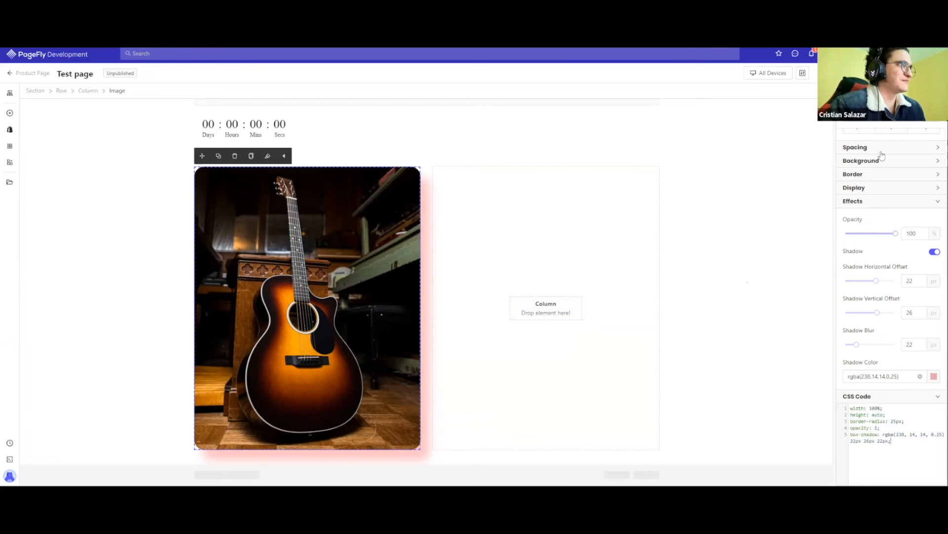
left_click_drag(912, 457, 850, 408)
left_click(897, 434)
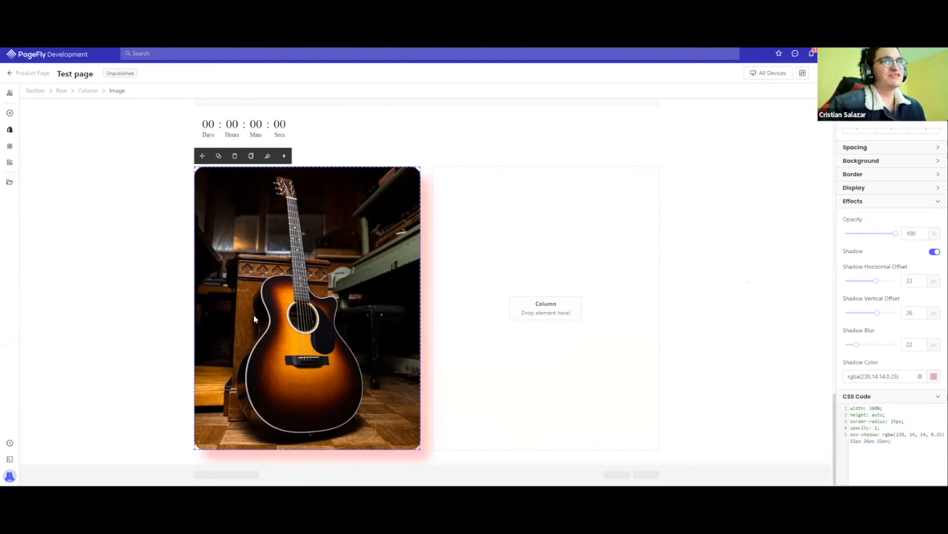
Set the content color of the SALES START NOW! heading in the Electric Guitar product details to green, rgb(151, 218, 79).
scroll(380, 292, "up", 2)
scroll(381, 295, "up", 7)
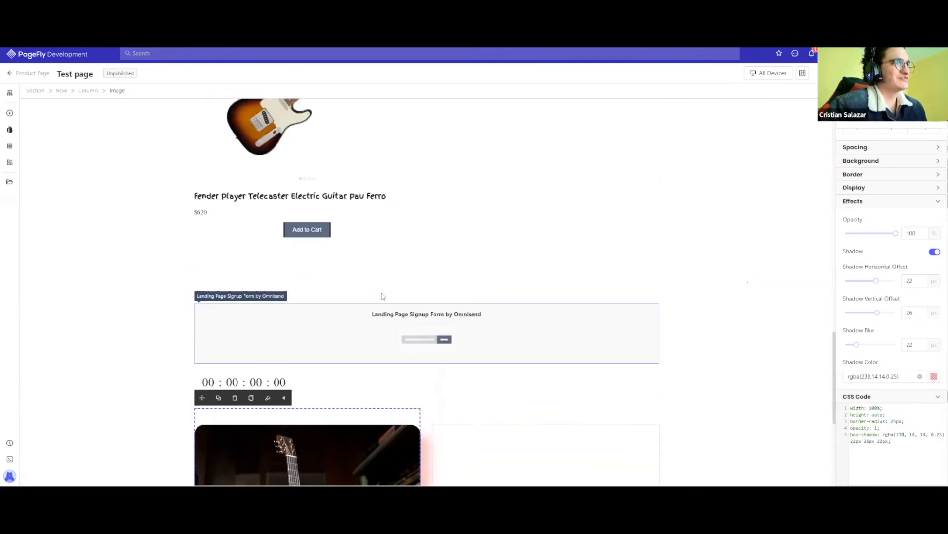
scroll(384, 295, "up", 10)
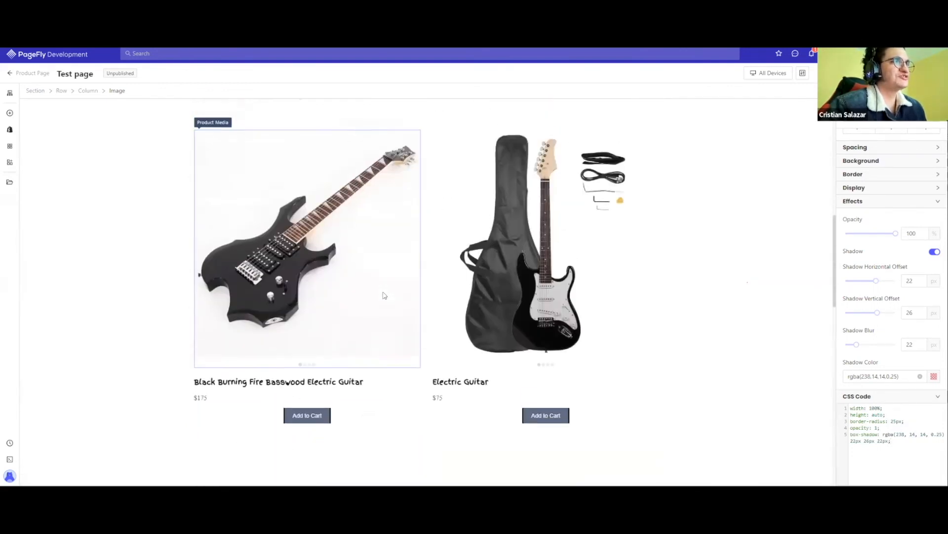
scroll(455, 260, "up", 2)
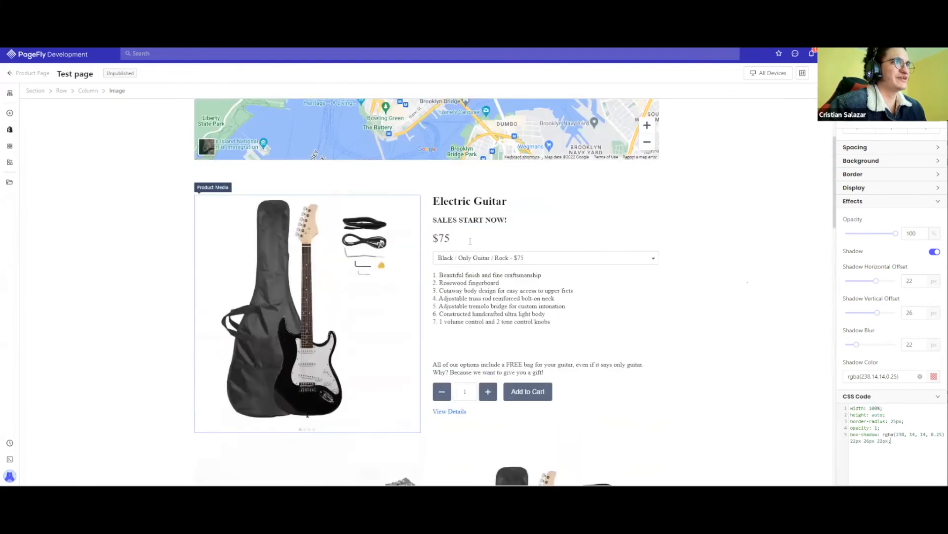
left_click(470, 241)
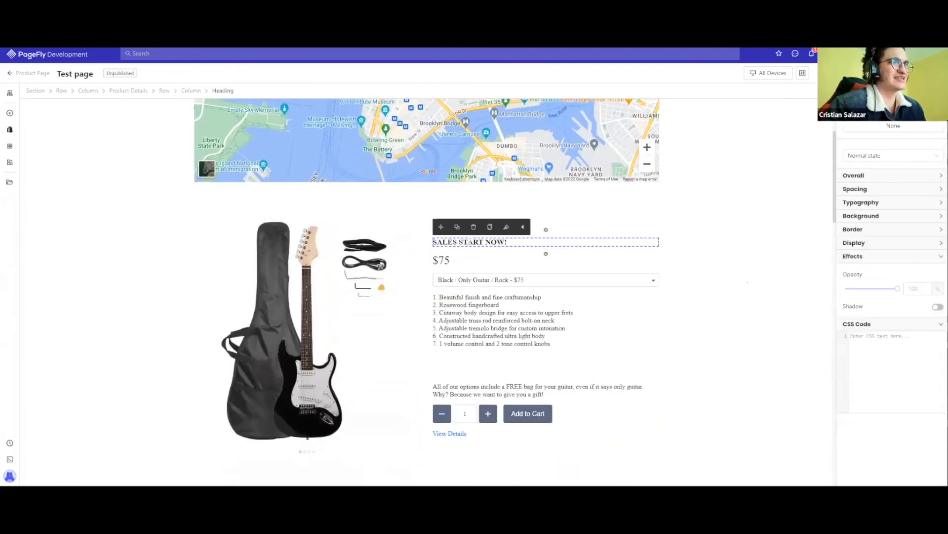
left_click(866, 177)
left_click(862, 223)
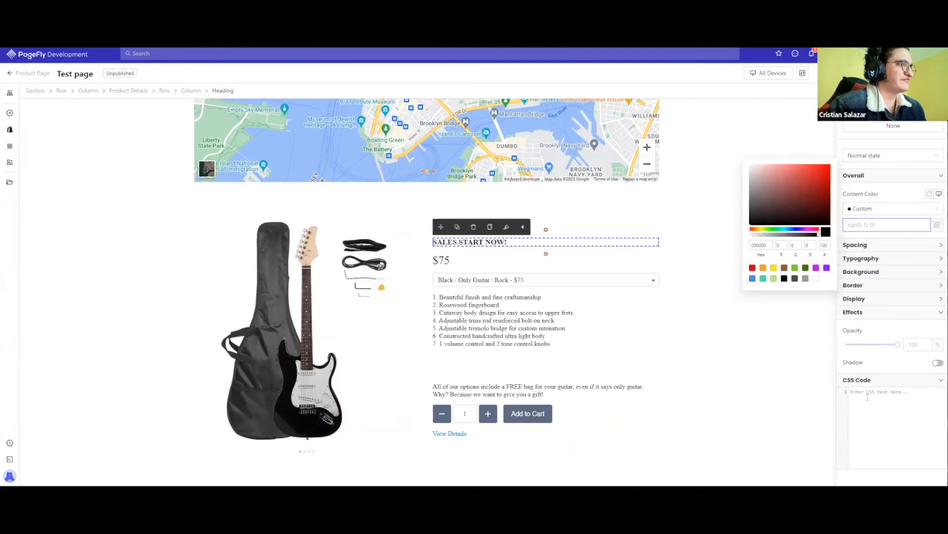
left_click(809, 176)
mouse_move(796, 186)
left_mouse_down()
mouse_move(780, 214)
mouse_move(810, 201)
mouse_move(806, 188)
left_mouse_up()
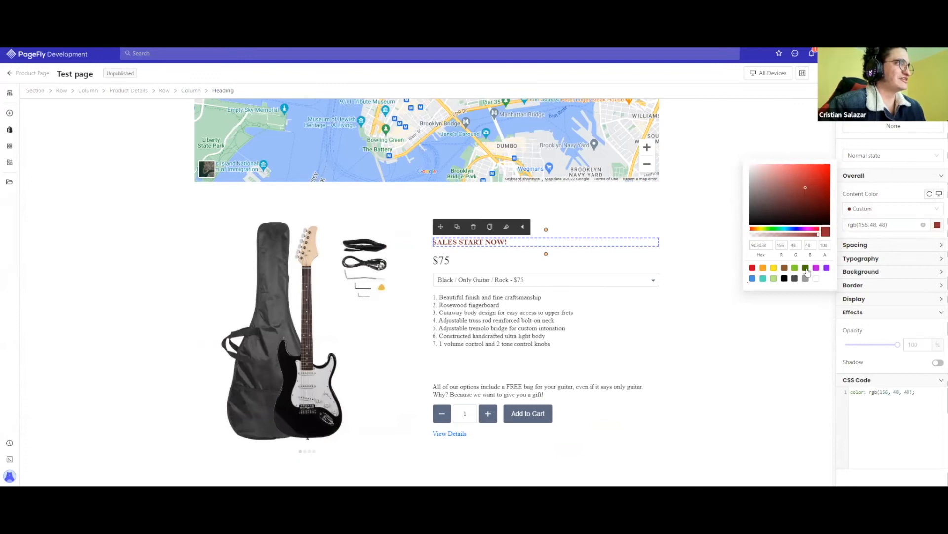
left_click(806, 268)
left_click(800, 174)
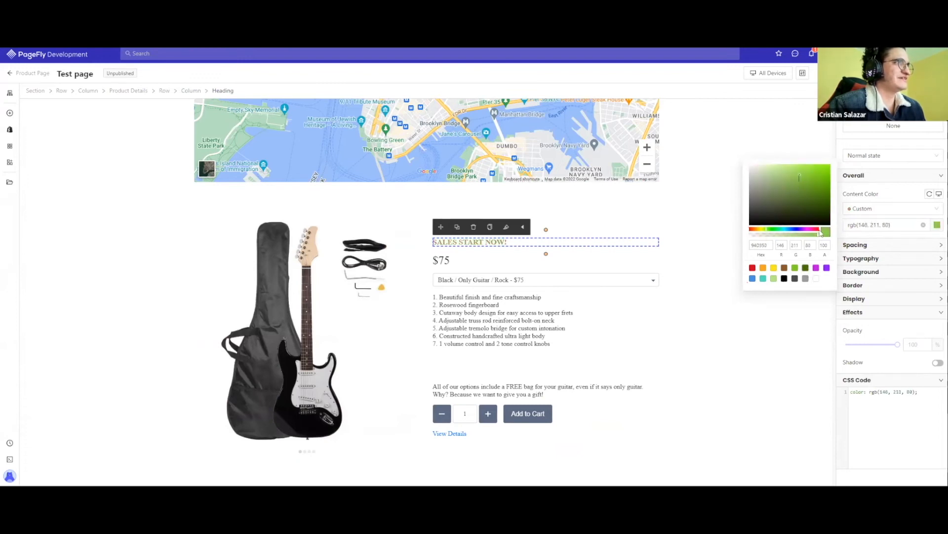
left_click(877, 366)
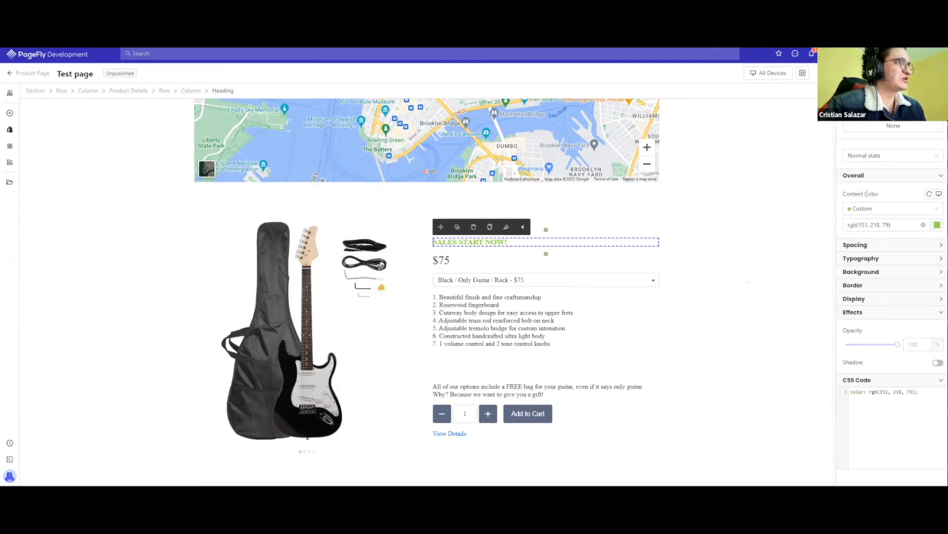
Change the SALES START NOW! heading's content color to the preset red, rgb(208, 2, 27).
left_click(860, 258)
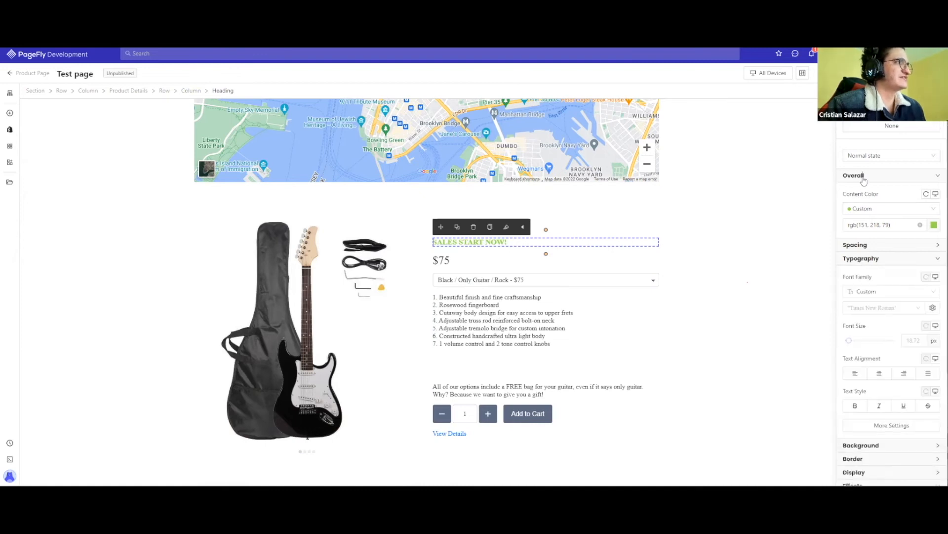
left_click(865, 173)
scroll(865, 168, "down", 2)
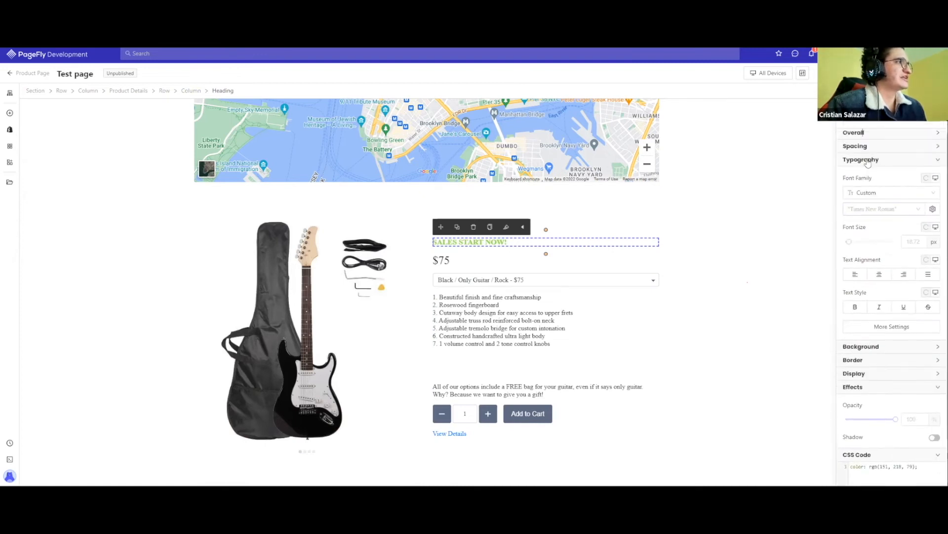
left_click(914, 241)
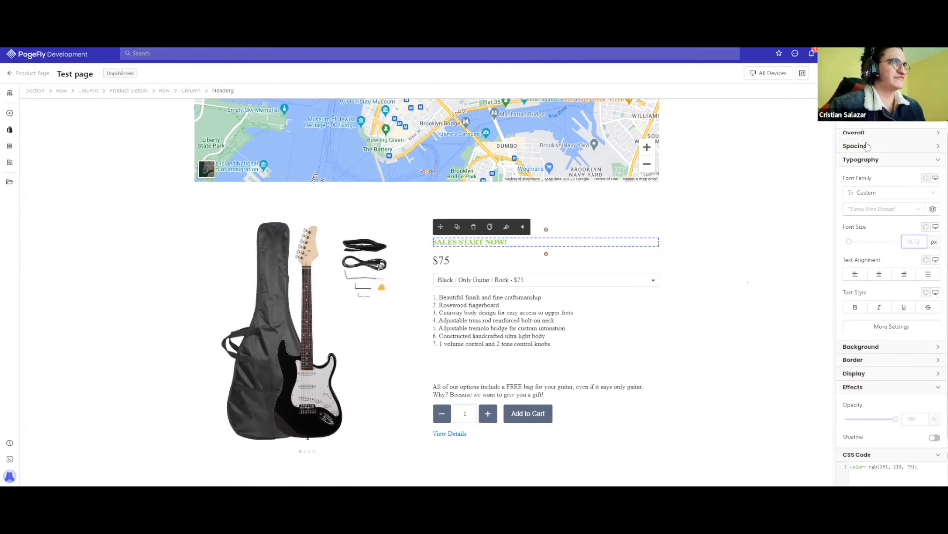
left_click(855, 146)
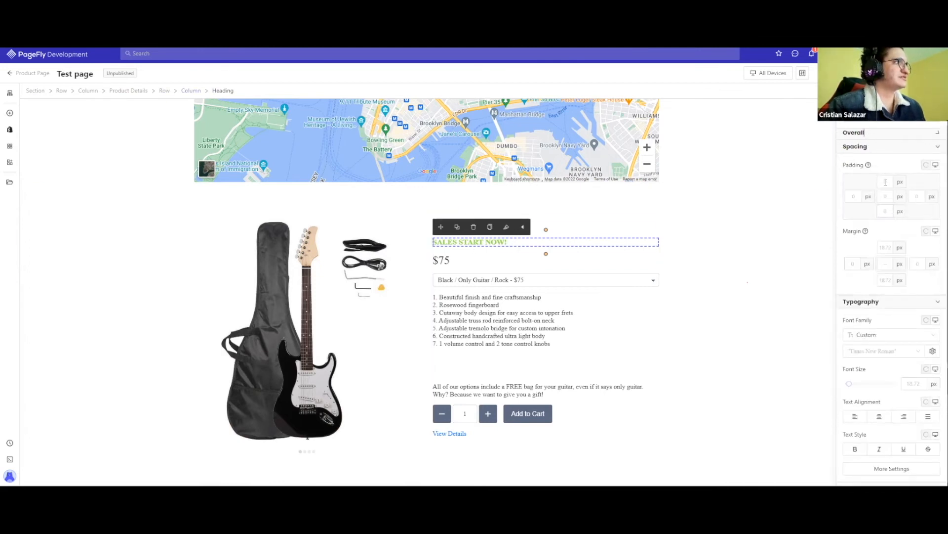
left_click(854, 132)
left_click(884, 182)
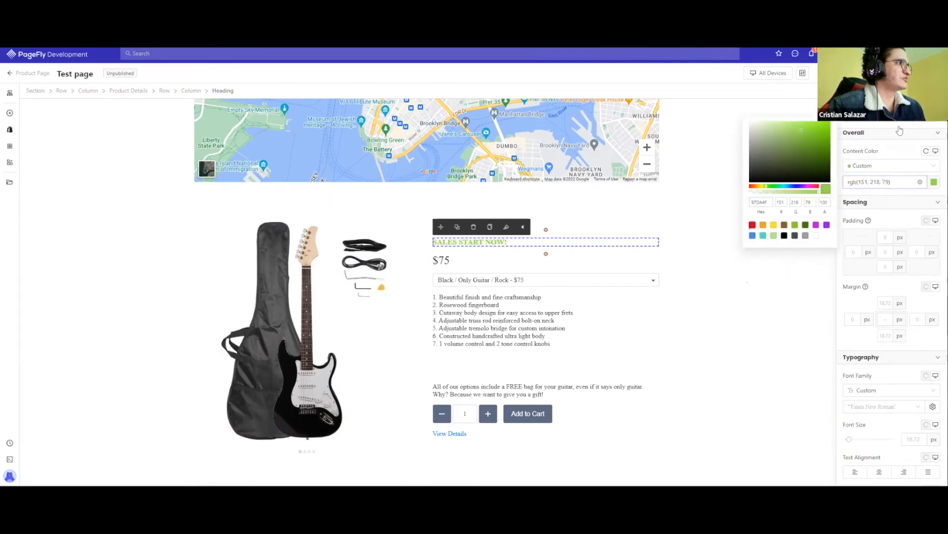
left_click(753, 225)
left_click(853, 133)
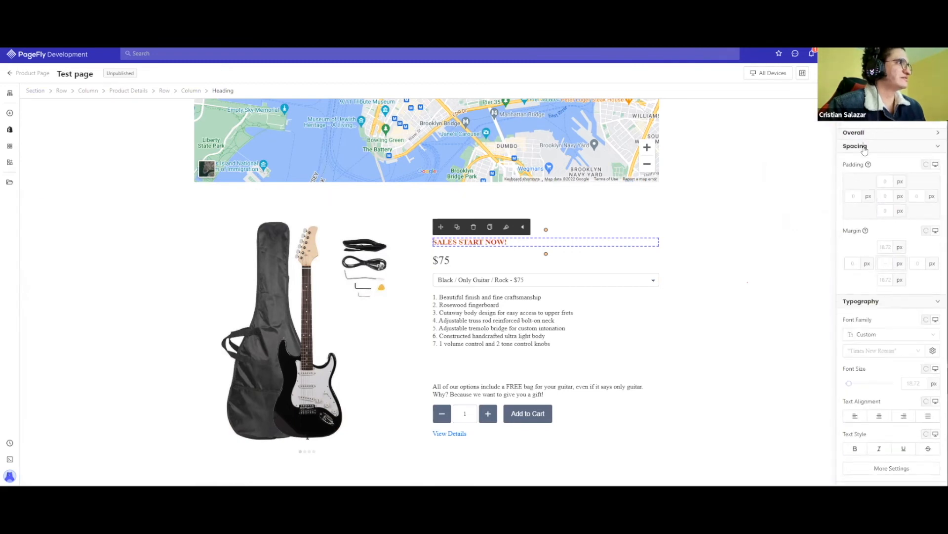
Set the font size of the SALES START NOW! heading to 25 px.
left_click(855, 145)
left_click(910, 241)
type("25")
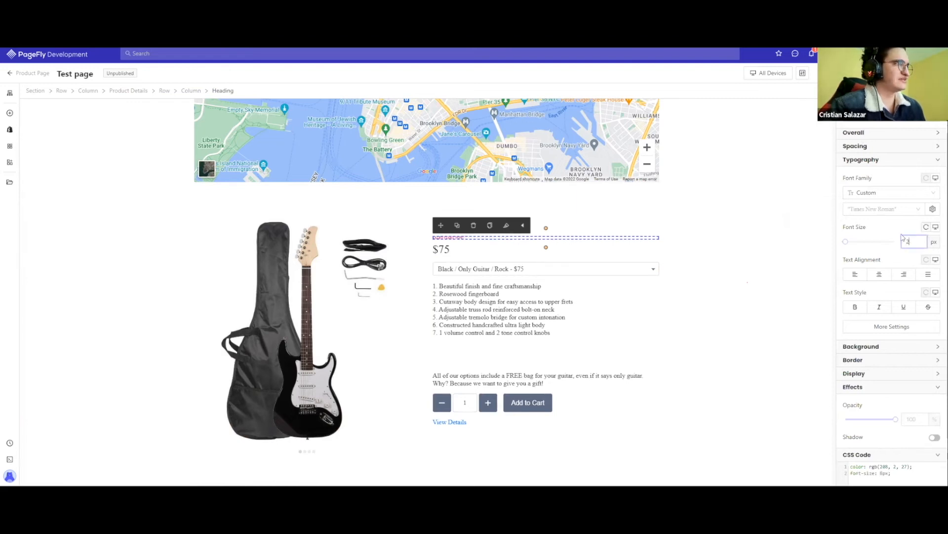
left_click(886, 233)
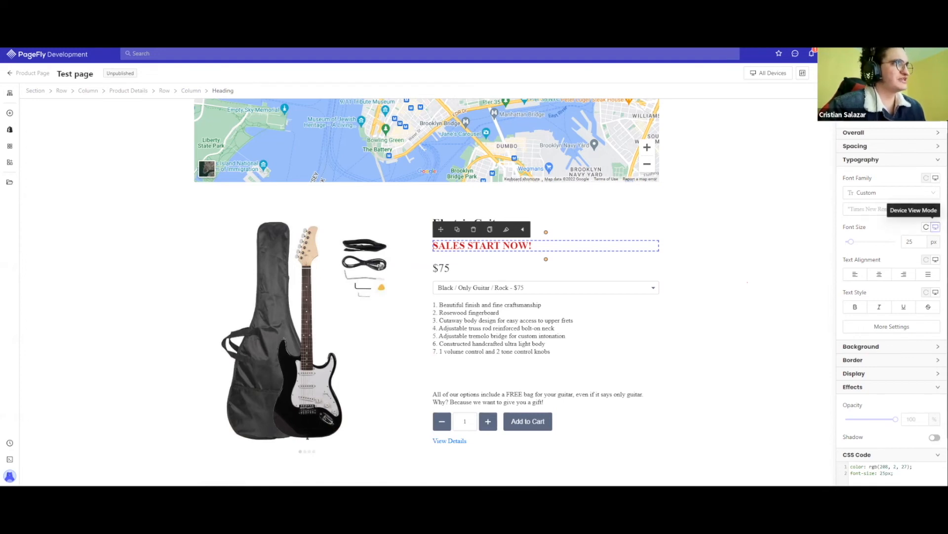
Switch to the mobile device view and set the SALES START NOW! heading's font size to 12 px there.
left_click(936, 228)
left_click(928, 282)
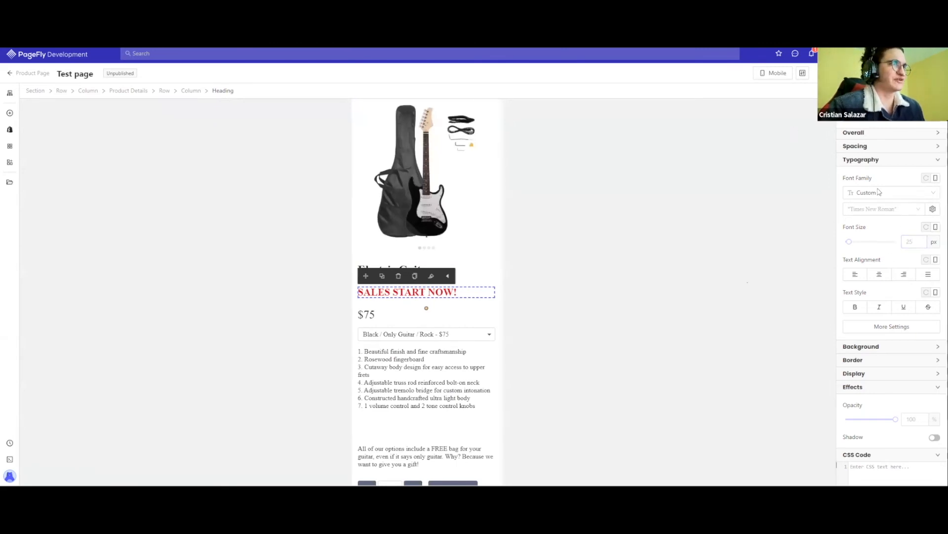
left_click(907, 240)
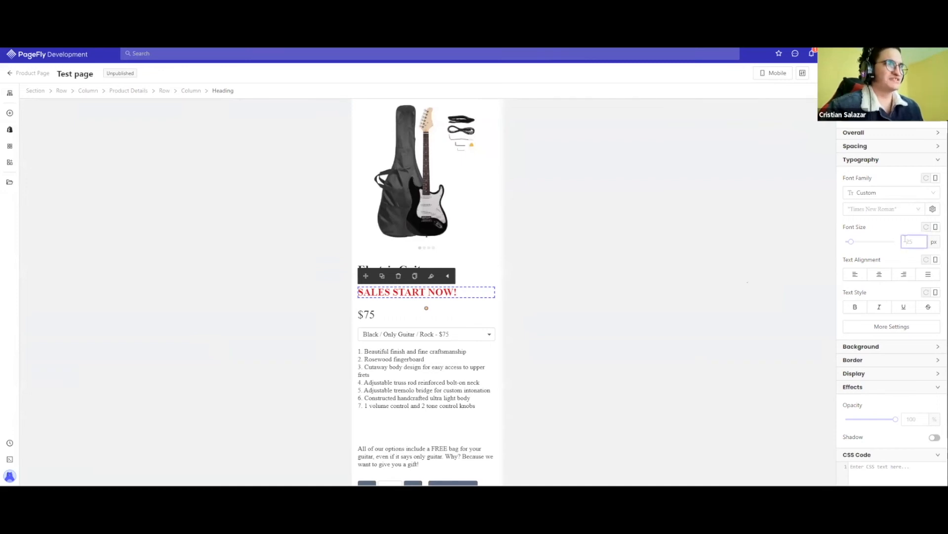
type("12")
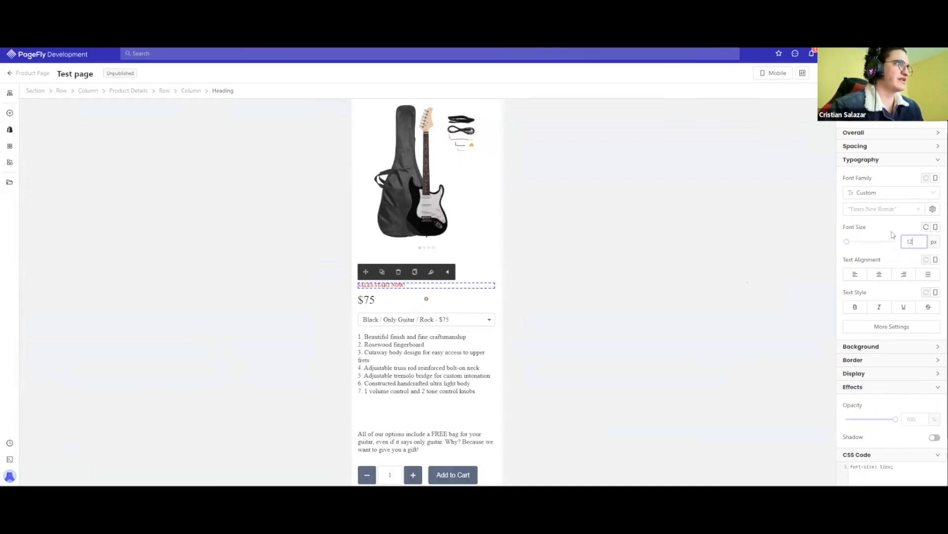
Set the SALES START NOW! heading's font size to 18 px in the mobile device view.
left_click(890, 231)
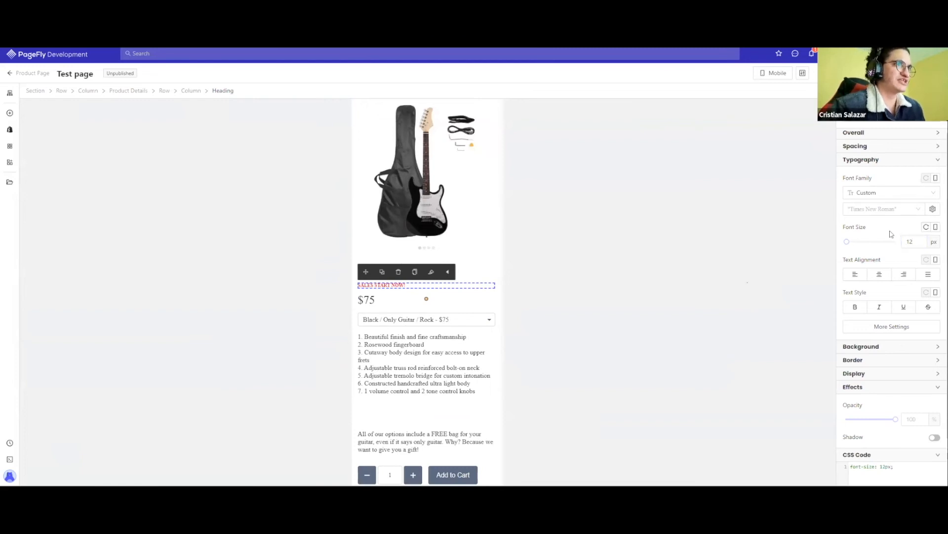
double_click(919, 242)
type("18")
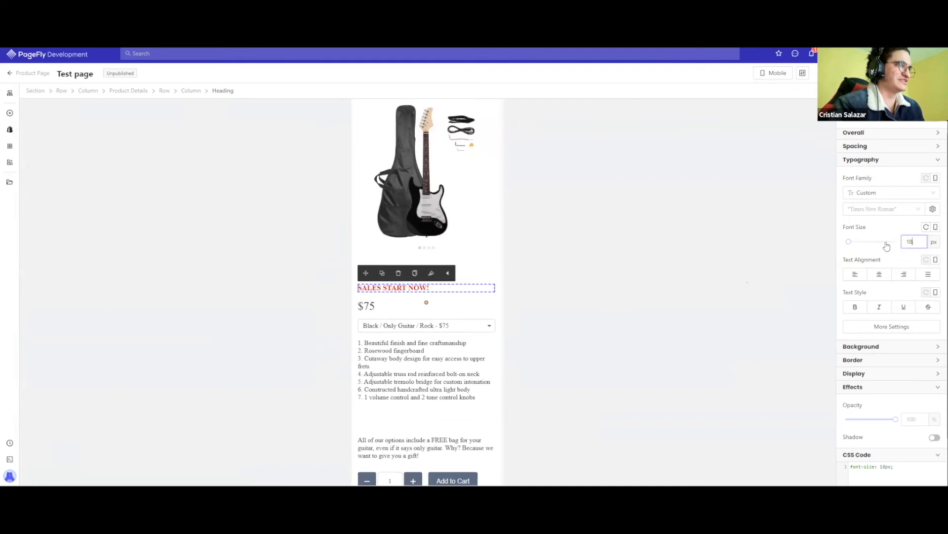
Compare the SALES START NOW! heading across the all-devices and mobile views, finishing in the all-devices view.
left_click(937, 229)
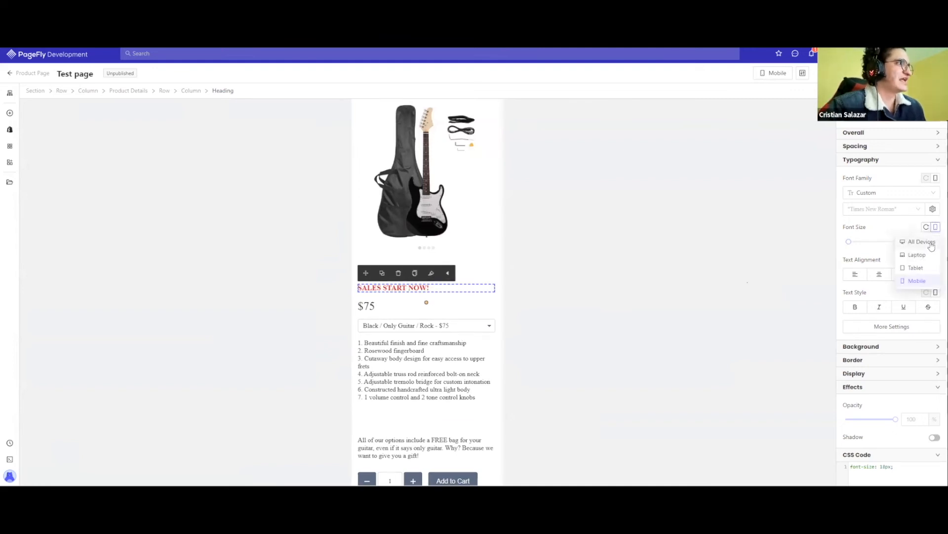
left_click(922, 242)
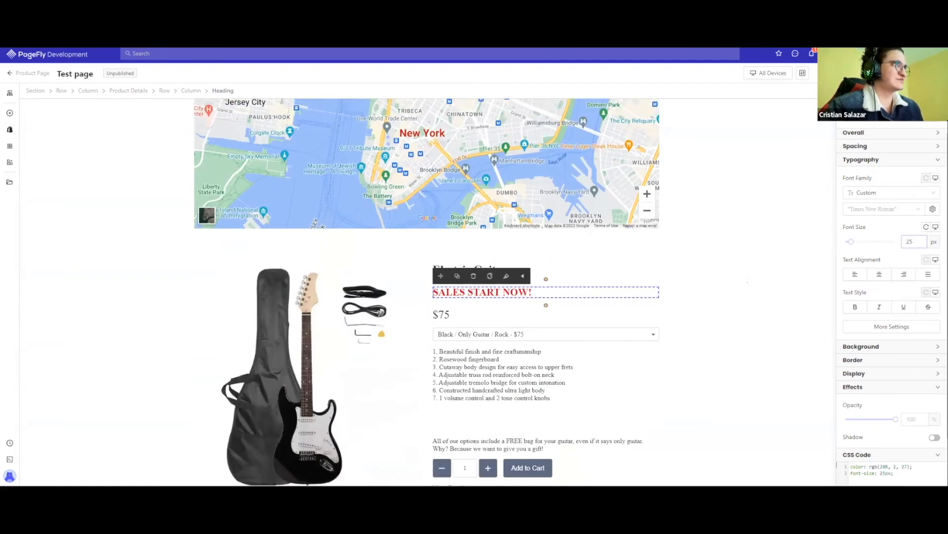
left_click(935, 260)
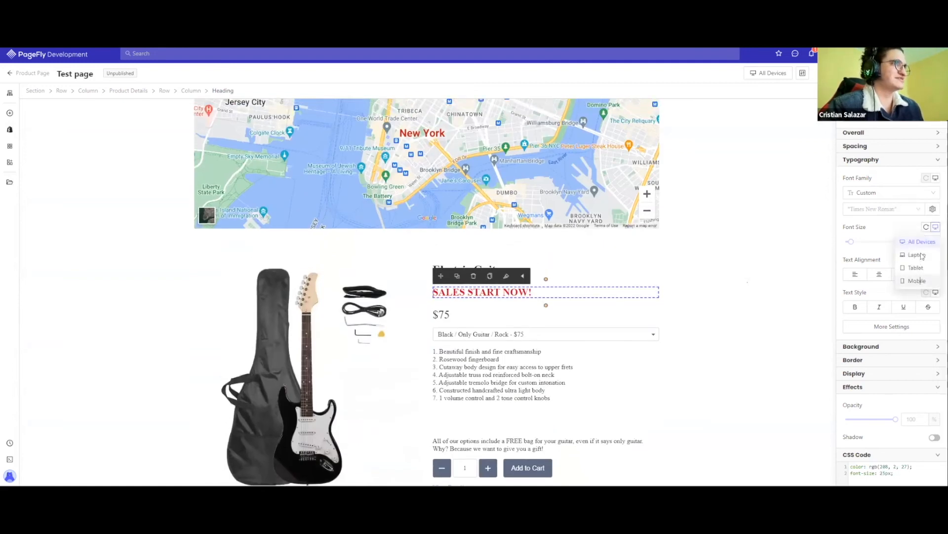
left_click(921, 255)
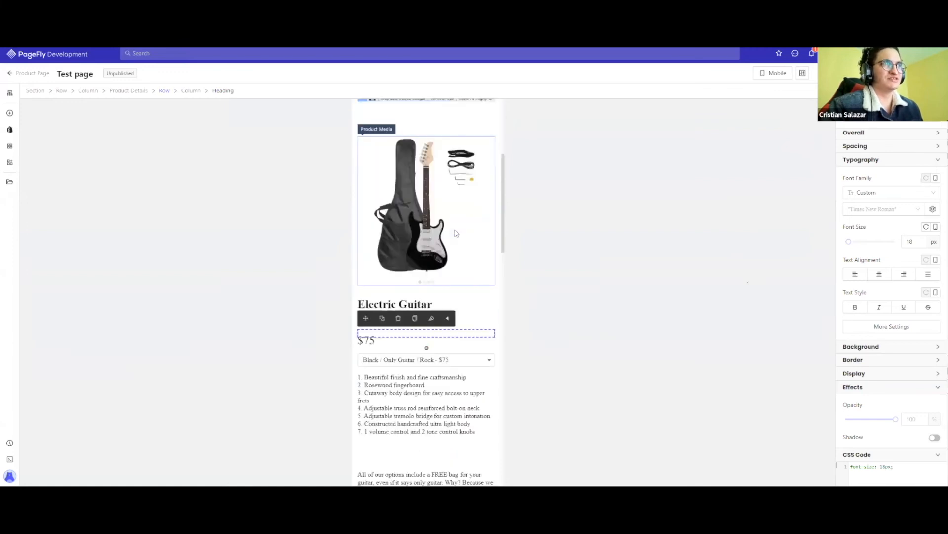
left_click(935, 226)
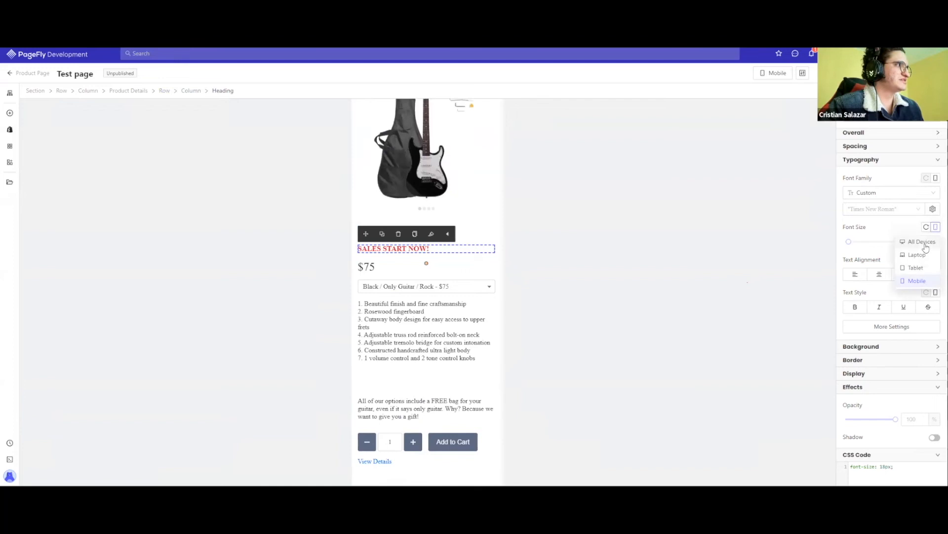
left_click(922, 242)
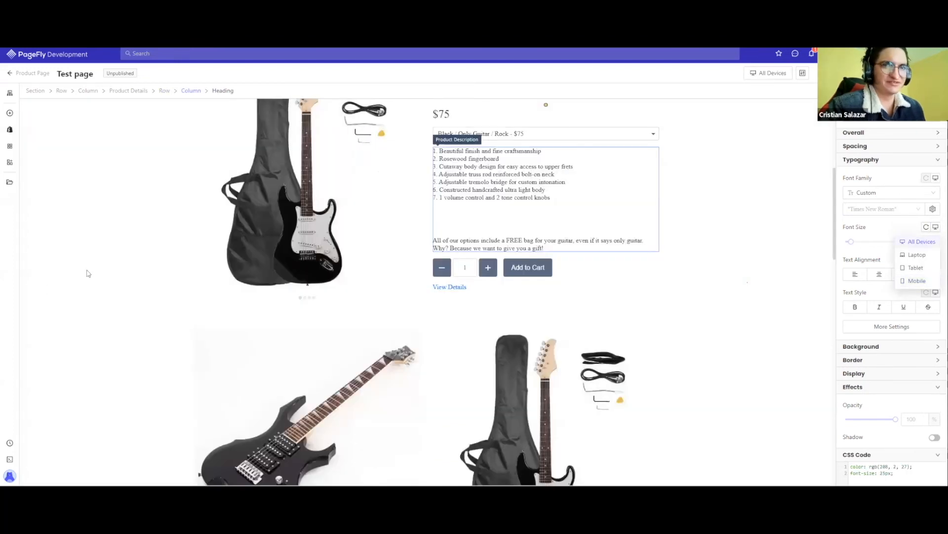
scroll(748, 283, "up", 1)
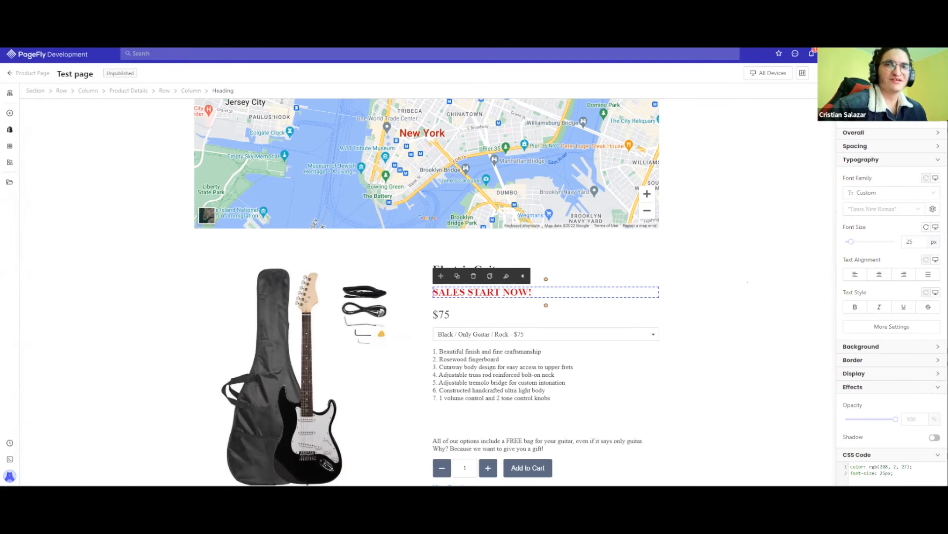
left_click(90, 178)
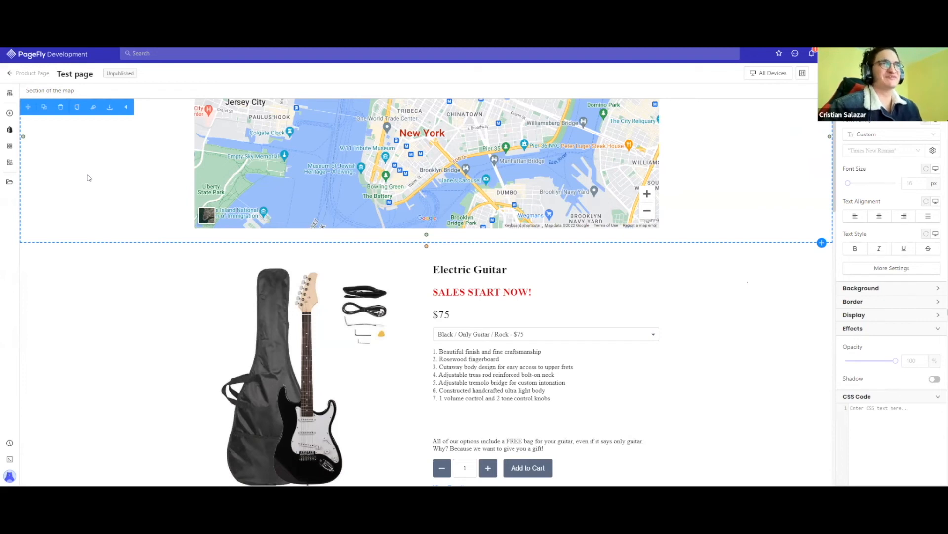
scroll(89, 178, "up", 2)
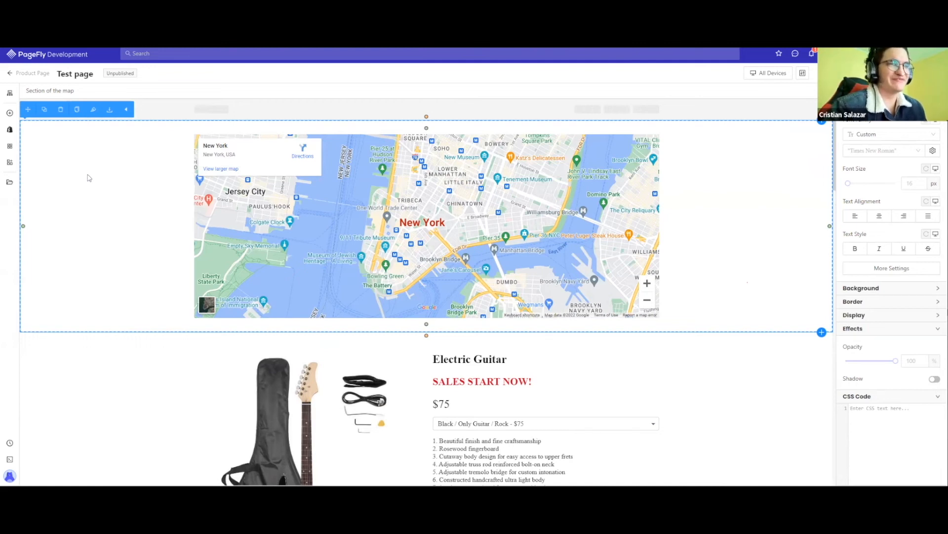
left_click(753, 76)
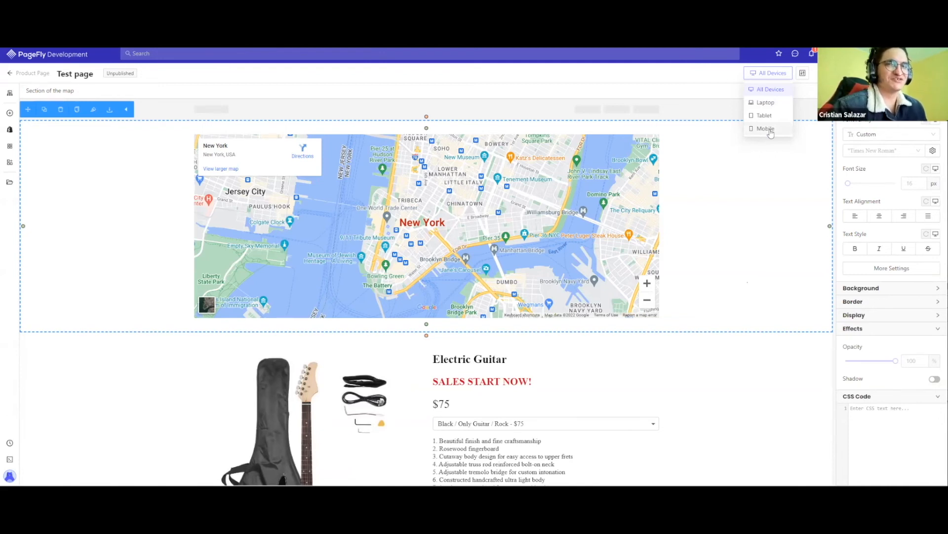
left_click(769, 90)
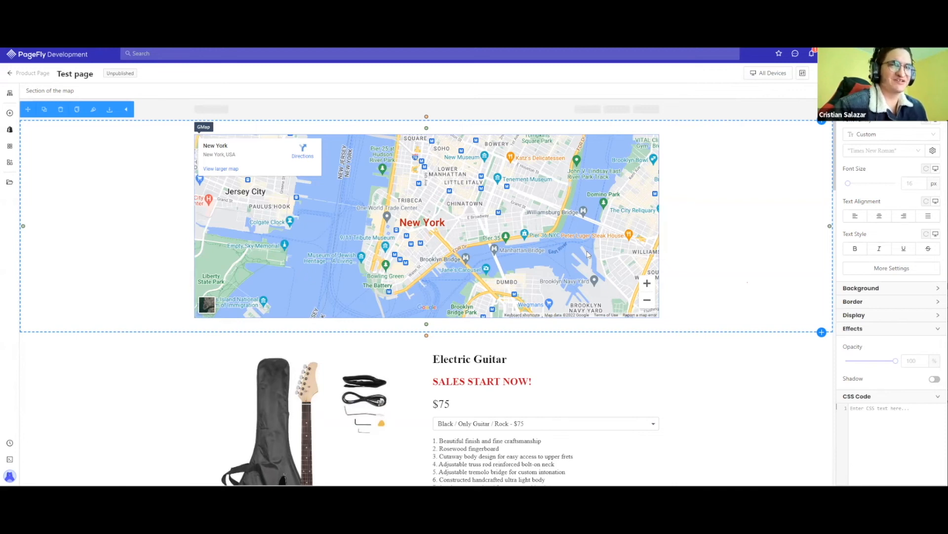
left_click(507, 378)
scroll(506, 378, "down", 4)
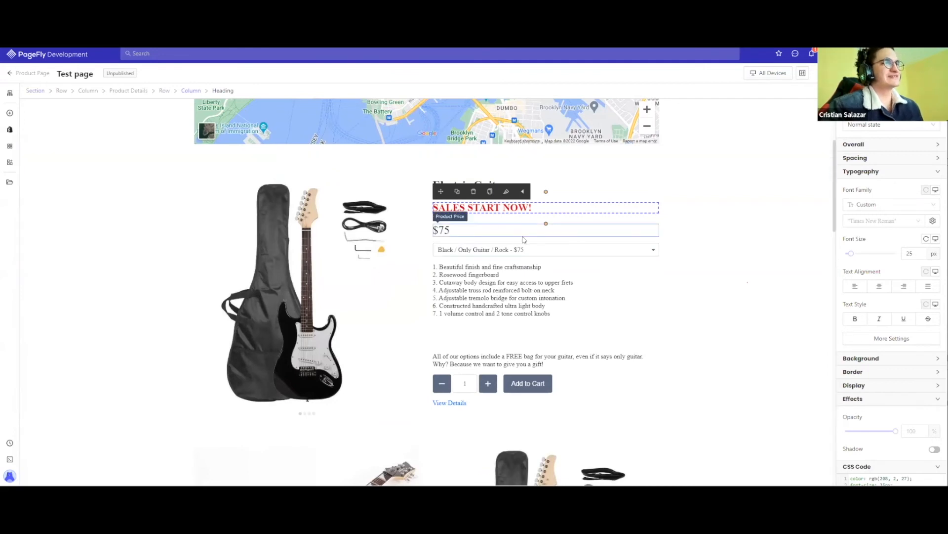
double_click(909, 254)
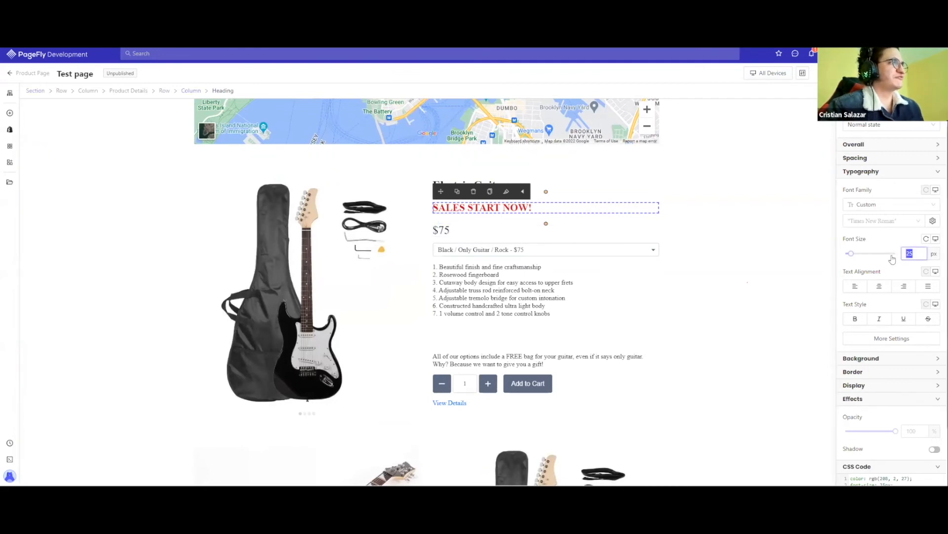
scroll(484, 229, "up", 1)
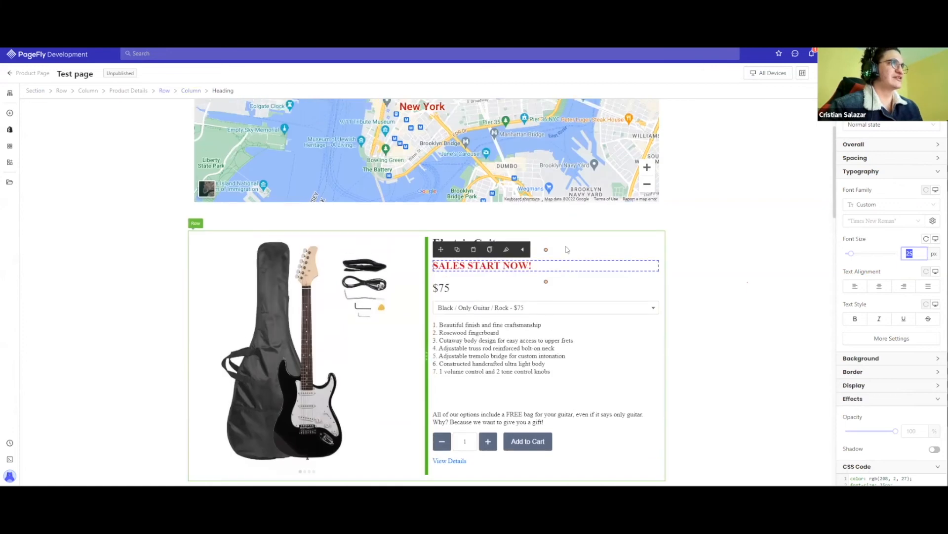
Set the Electric Guitar product title's font size to 60 px in the all-devices view.
left_click(538, 245)
double_click(909, 213)
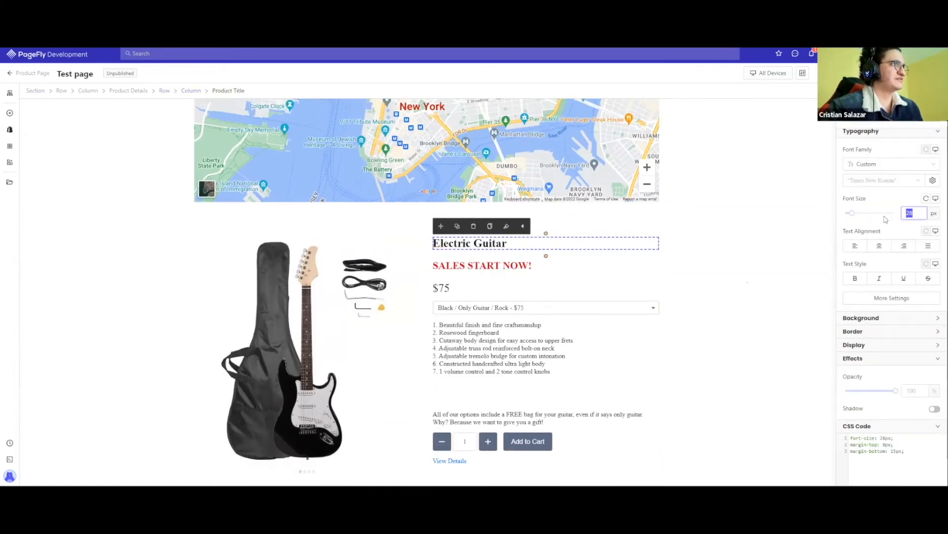
type("60")
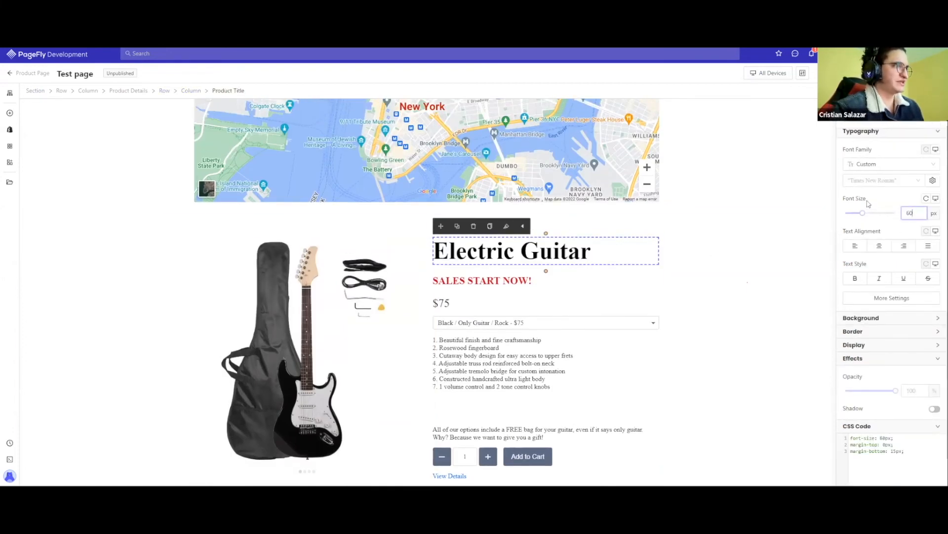
left_click(712, 250)
scroll(713, 249, "down", 1)
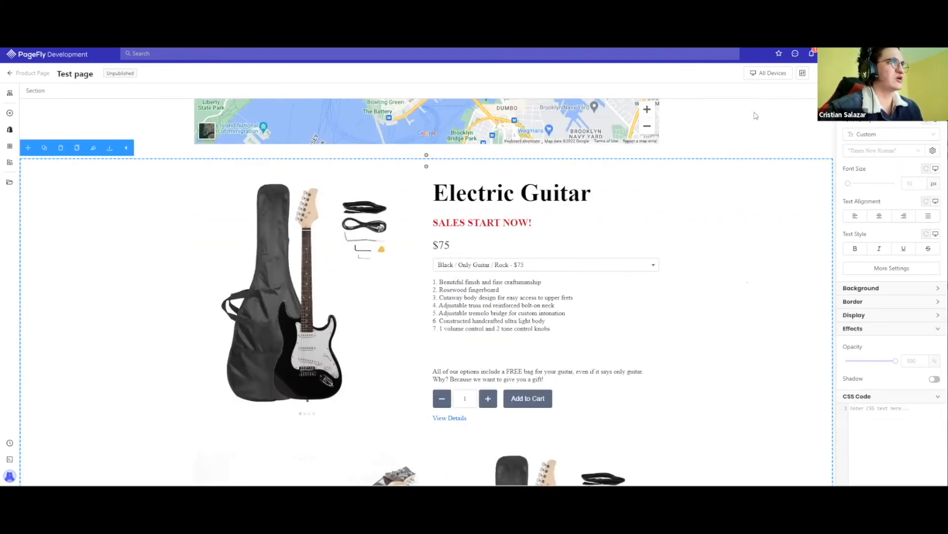
Switch to the mobile device view and set the Electric Guitar product title's font size to 24 px there.
left_click(553, 197)
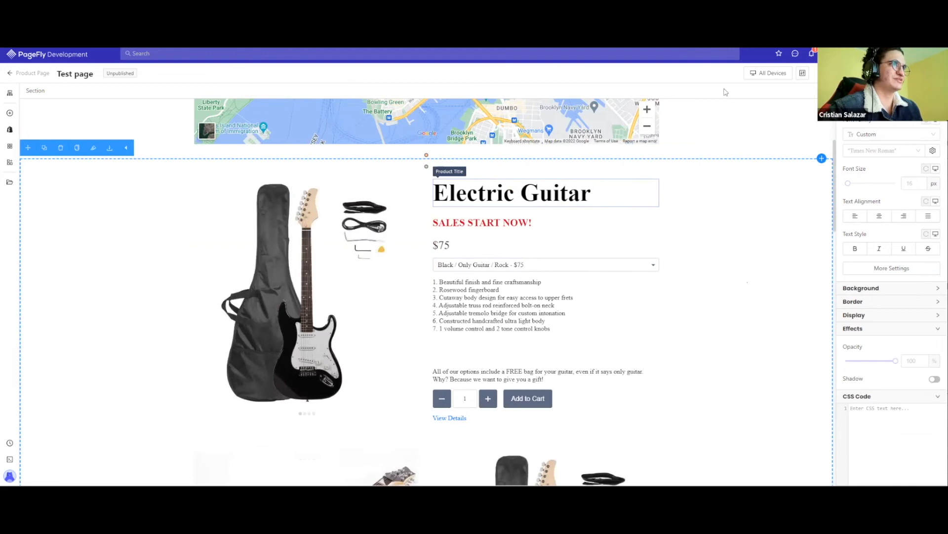
left_click(768, 73)
left_click(761, 129)
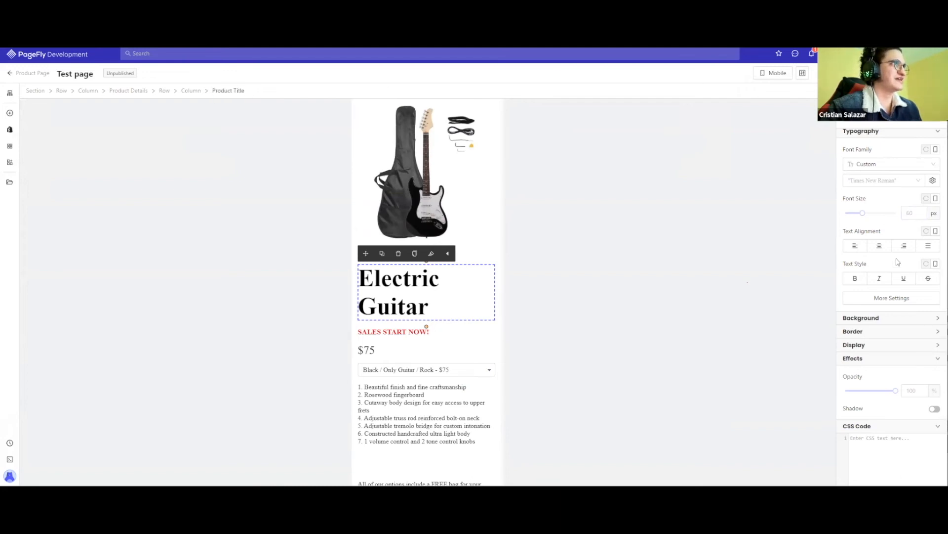
left_click_drag(866, 198, 844, 199)
left_click(917, 213)
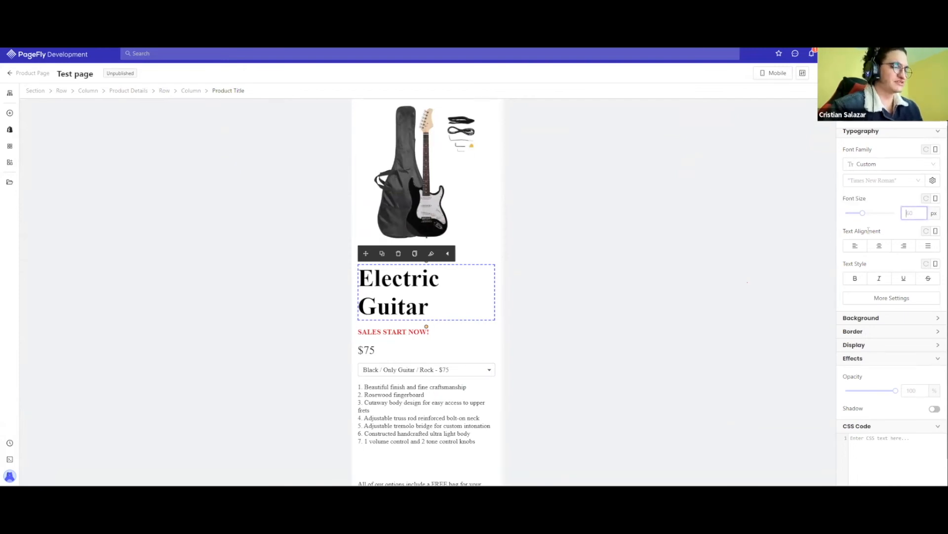
type("24")
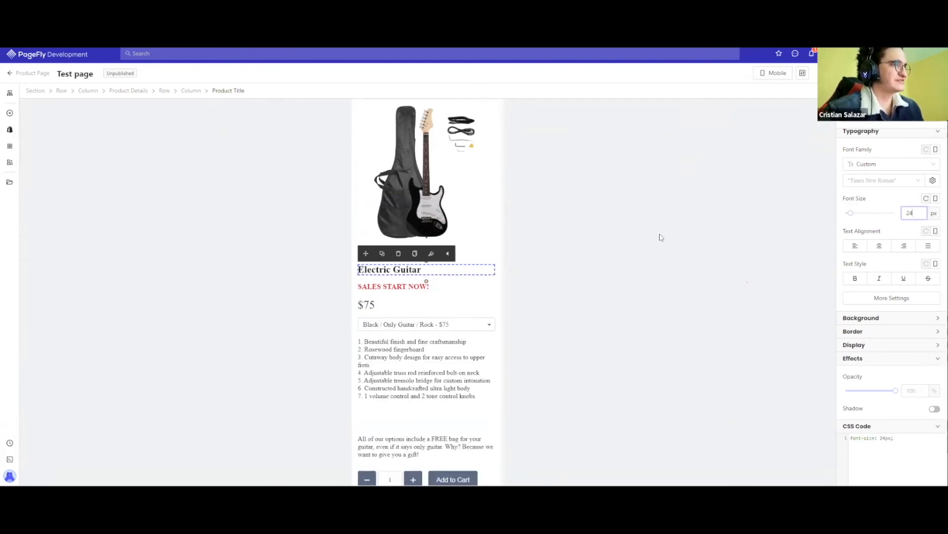
Change the Electric Guitar product title's mobile font size to 28 px.
key("BackSpace")
key("BackSpace")
type("8")
key("BackSpace")
type("234")
key("BackSpace")
key("BackSpace")
type("8")
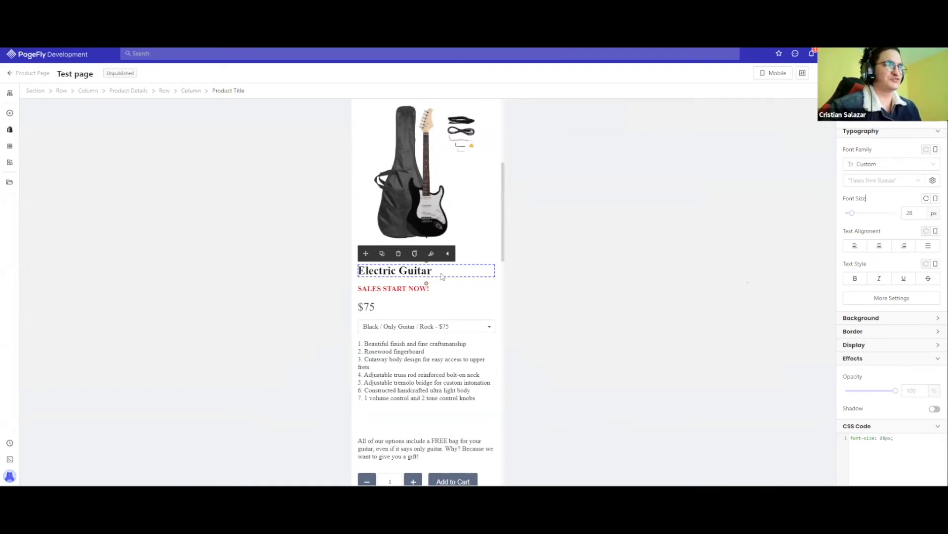
Increase the Electric Guitar product title's mobile font size to 38 px.
left_click(766, 79)
left_click(910, 213)
key("Up")
key("Up")
key("Up")
key("Up")
key("Up")
key("Up")
key("Up")
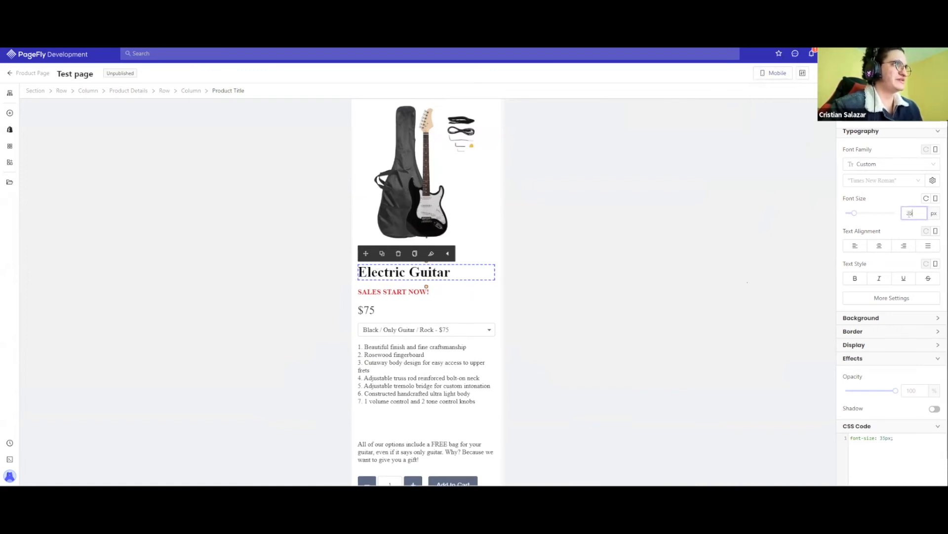
key("Up")
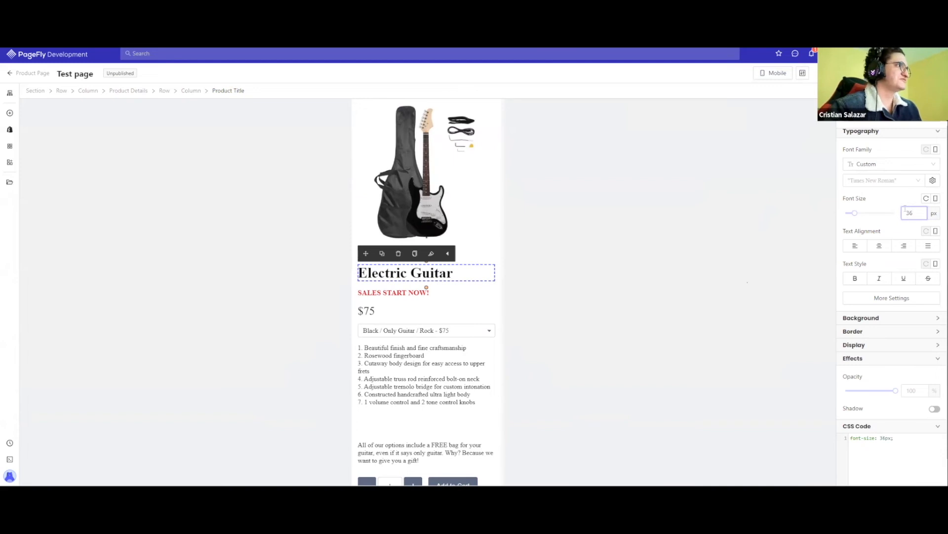
left_click(891, 205)
left_click(912, 211)
key("Up")
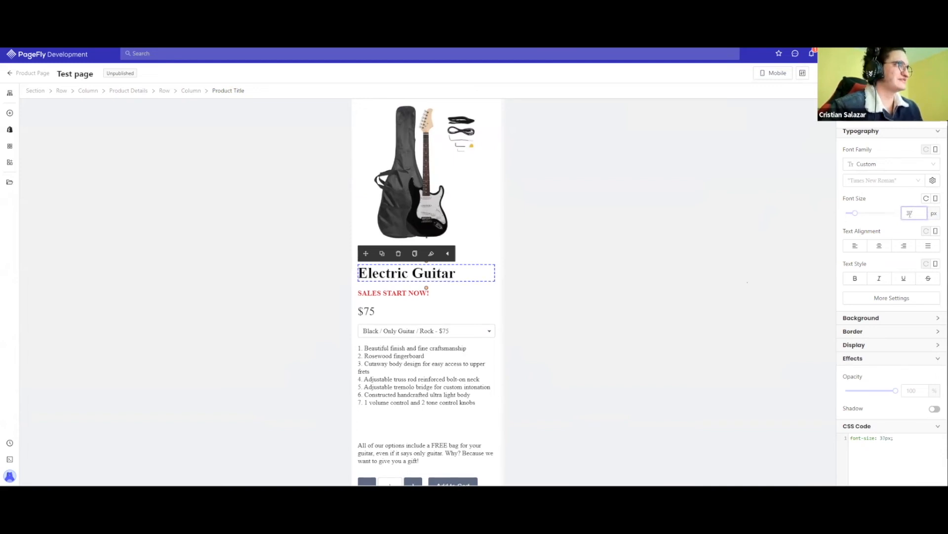
key("Up")
left_click(889, 208)
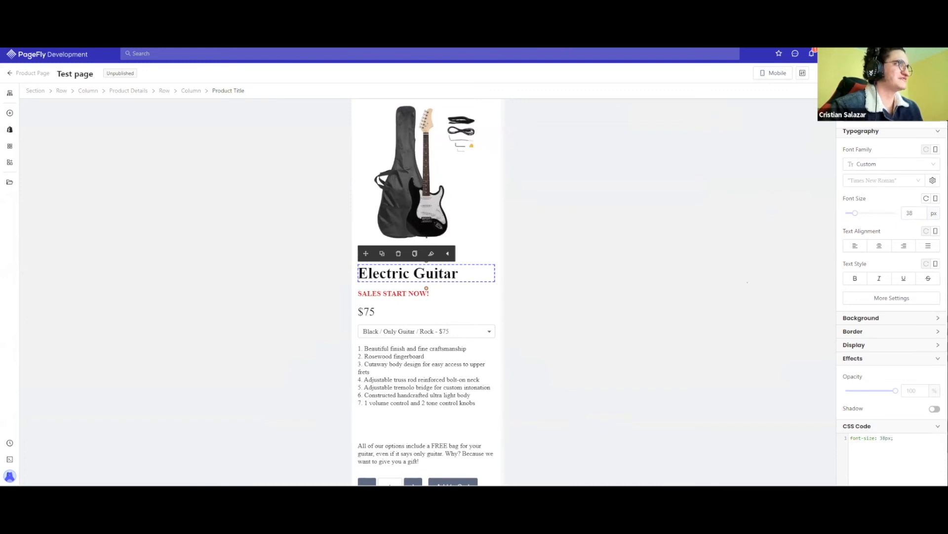
Switch the page editor back to the all-devices view.
left_click(865, 105)
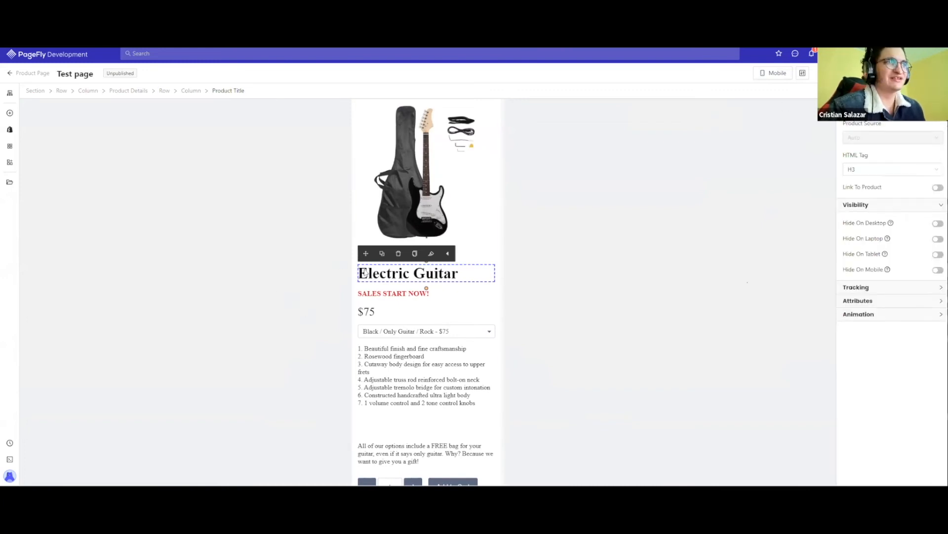
left_click(773, 73)
left_click(769, 91)
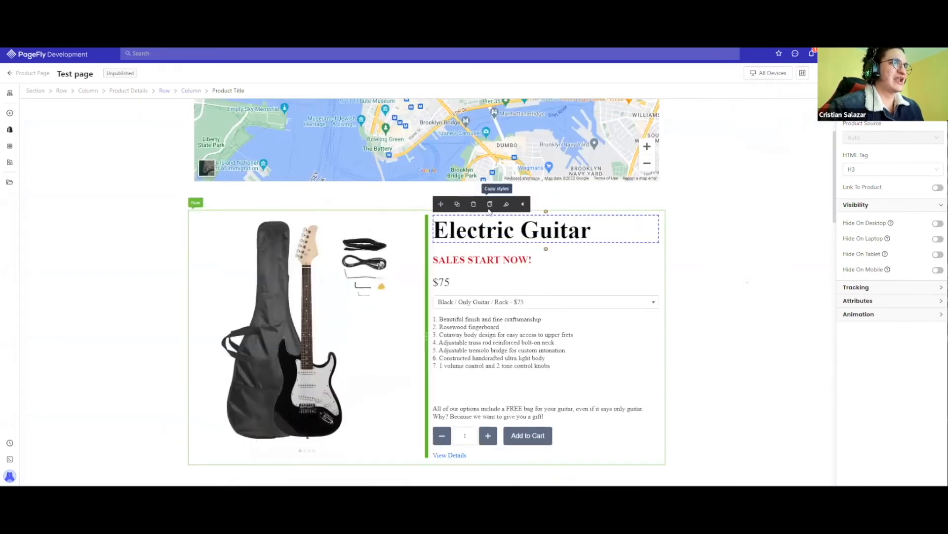
Add a heading element to the empty column beside the acoustic guitar image below the countdown timer.
scroll(489, 212, "down", 15)
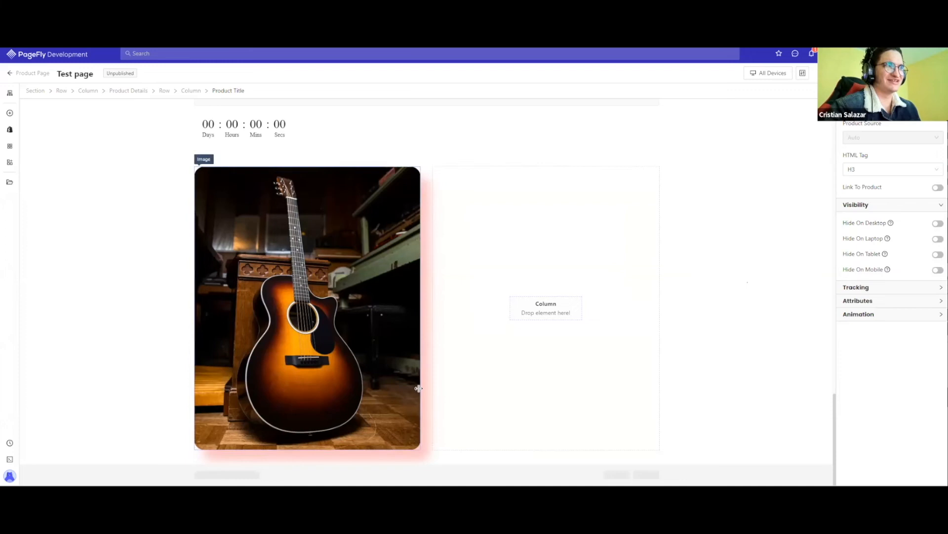
left_click(533, 313)
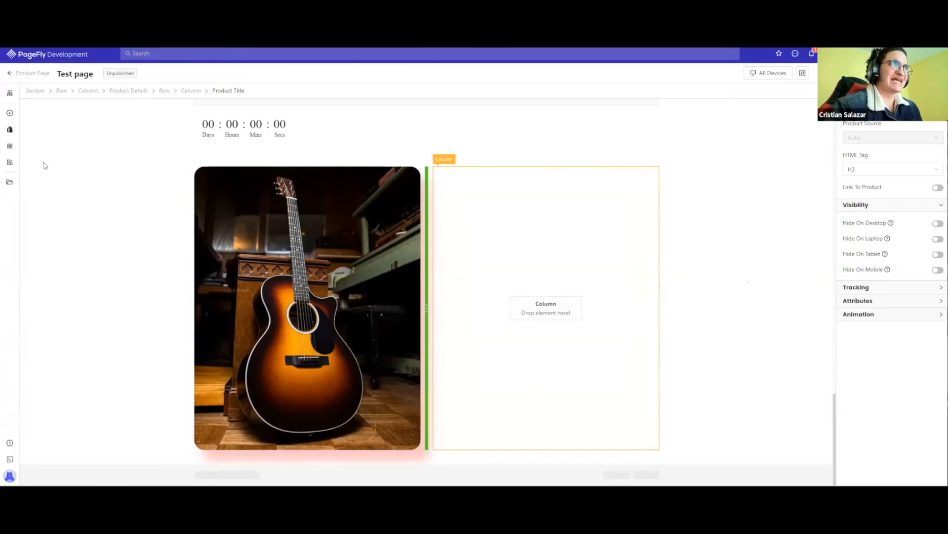
left_click(9, 113)
mouse_move(56, 230)
left_click_drag(159, 111, 540, 286)
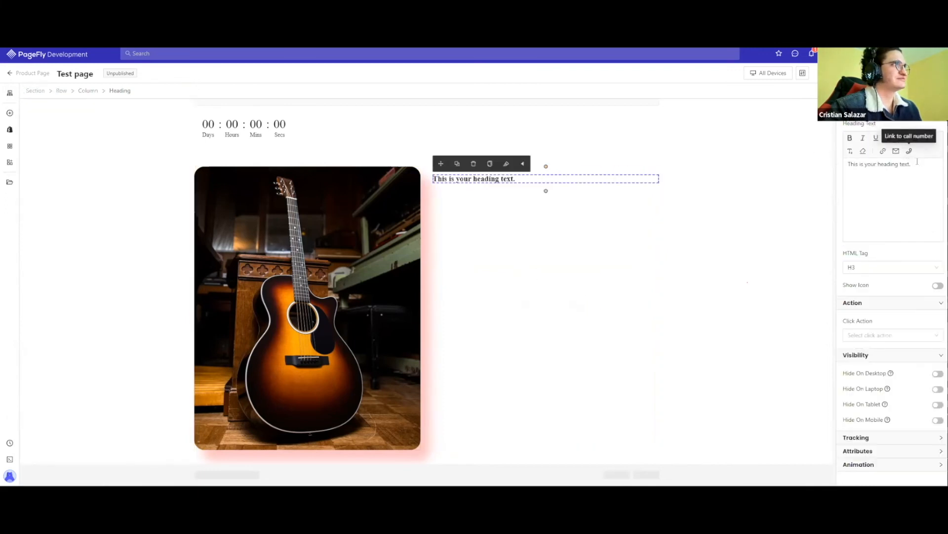
Replace the heading text with "IF YOU HAVE ANY QUESTIONS PLEASE JUST DROP ON THE CHAT BOX, WE WILL REPLY THEM ALL".
key("ctrl+a")
type("IF")
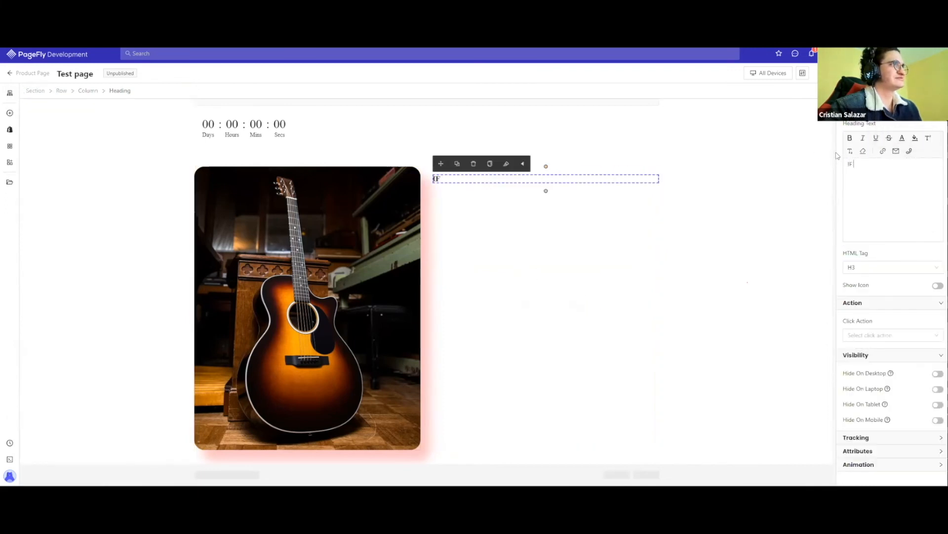
type(" YOU HAVE ANY ")
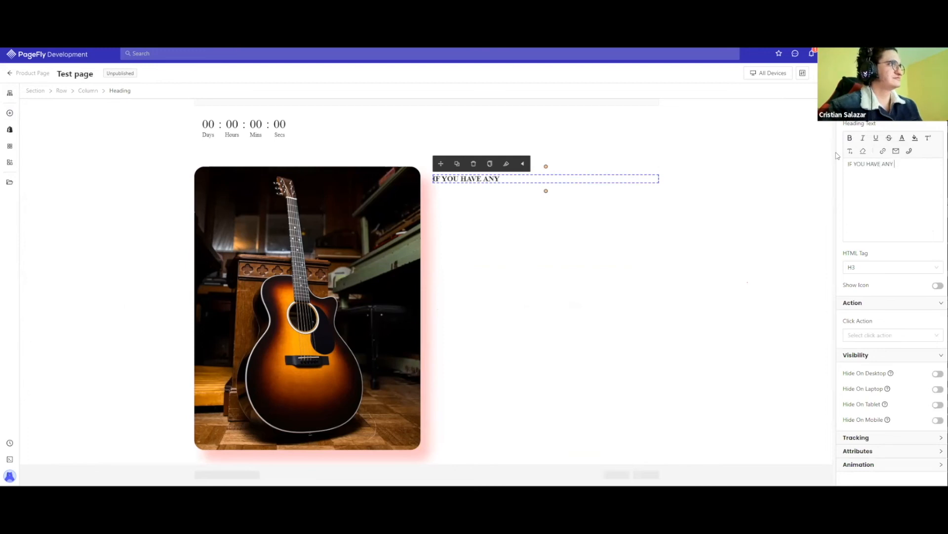
type("QUESTIONS PLEASE JUST D")
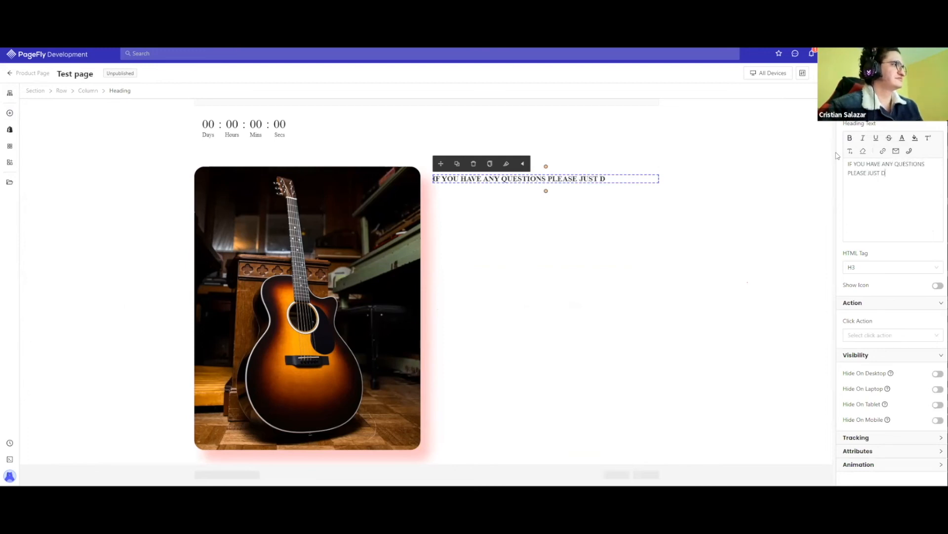
type("ROP ON THE CHAT BOX,")
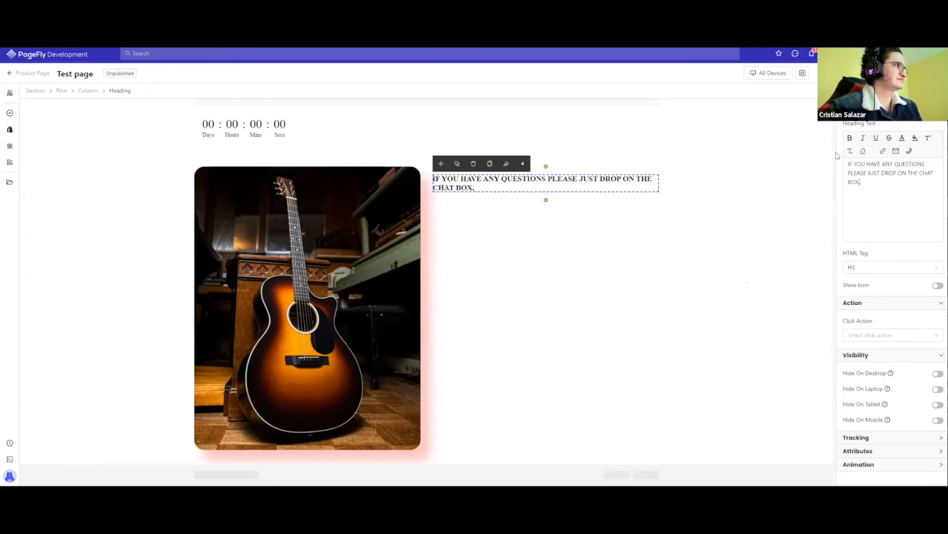
type(" WE WILL REPLY THEM ALL")
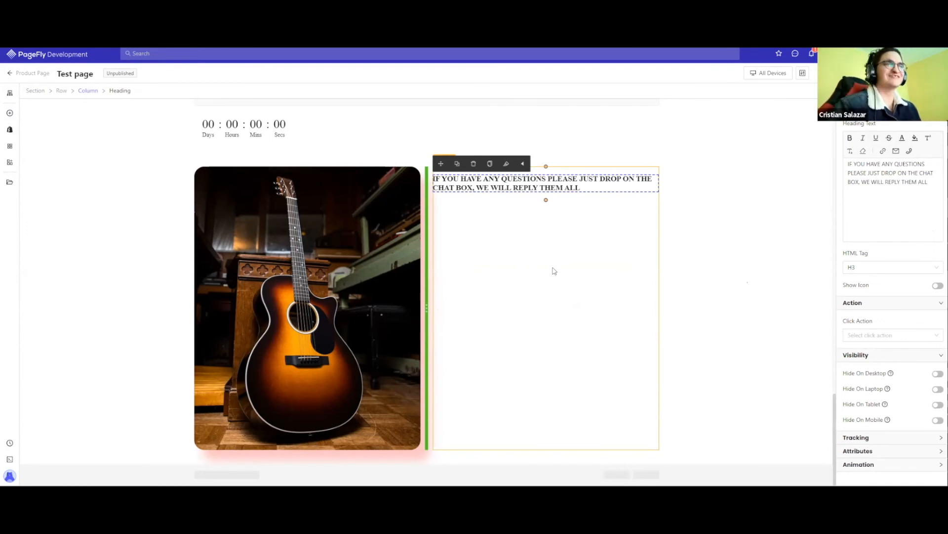
left_click(153, 264)
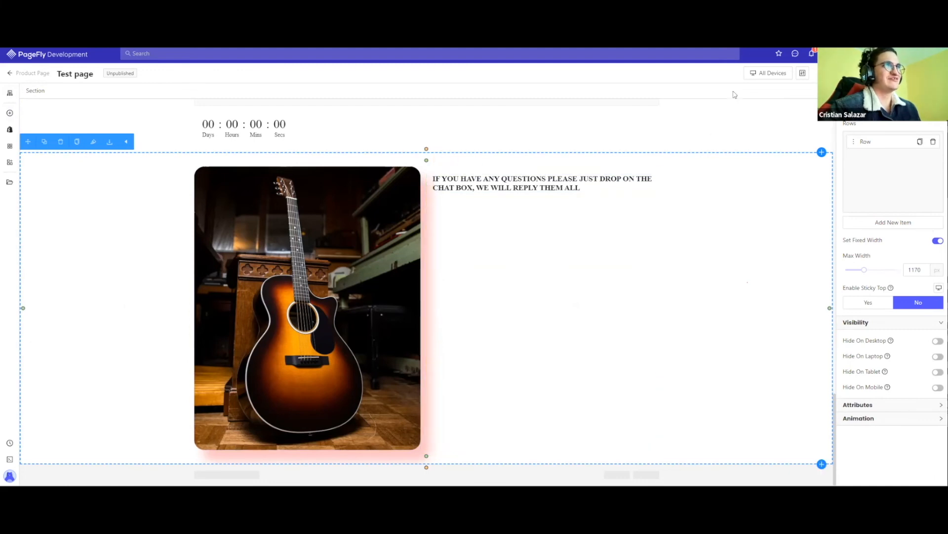
In the mobile view, set the display style of the row holding the acoustic guitar image and heading to Flex.
left_click(769, 73)
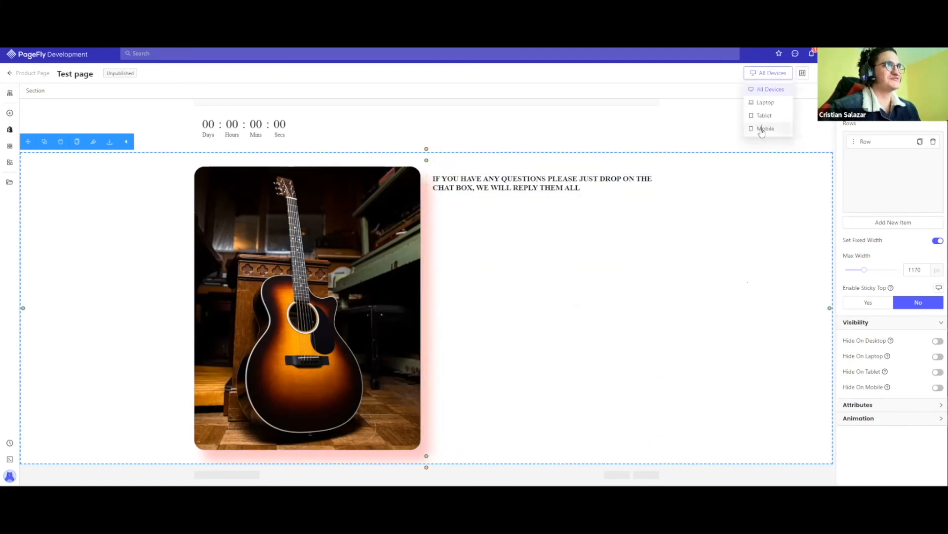
left_click(762, 130)
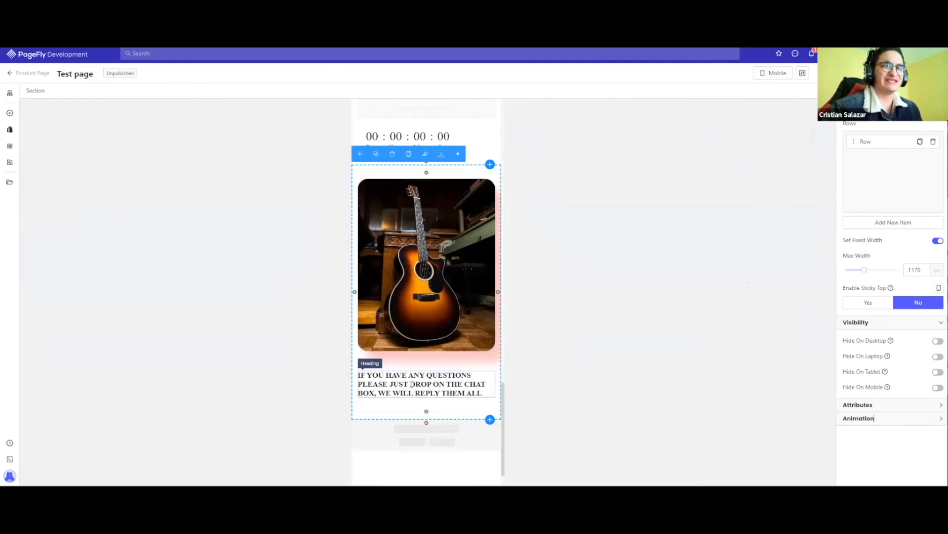
left_click(395, 291)
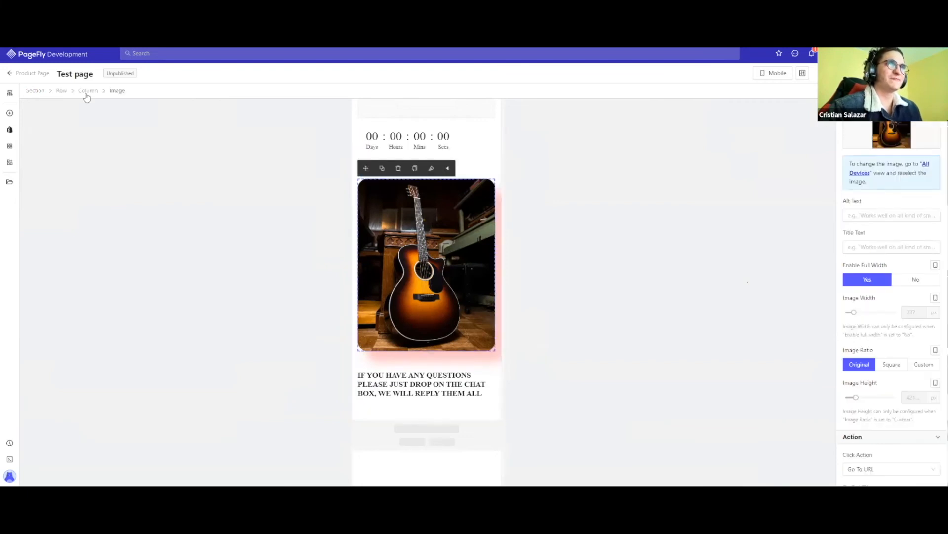
left_click(61, 91)
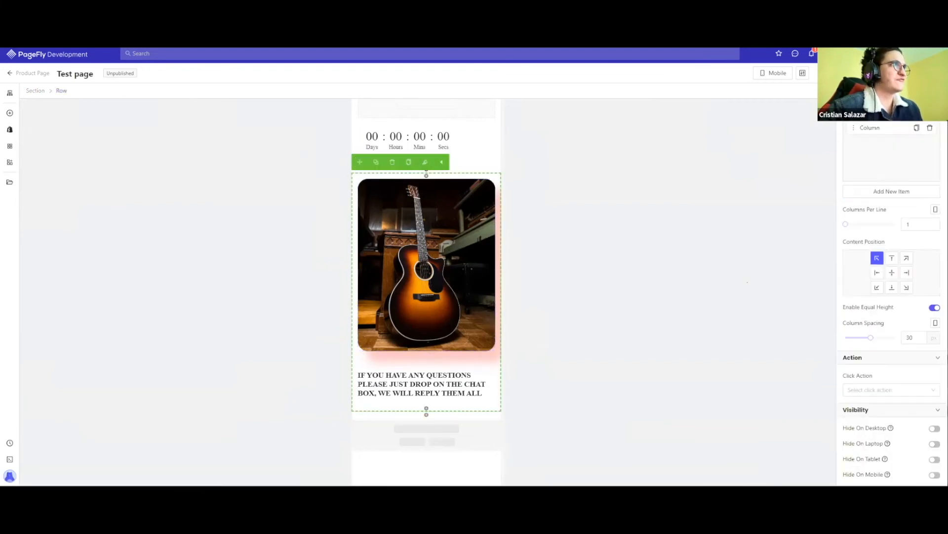
left_click(918, 90)
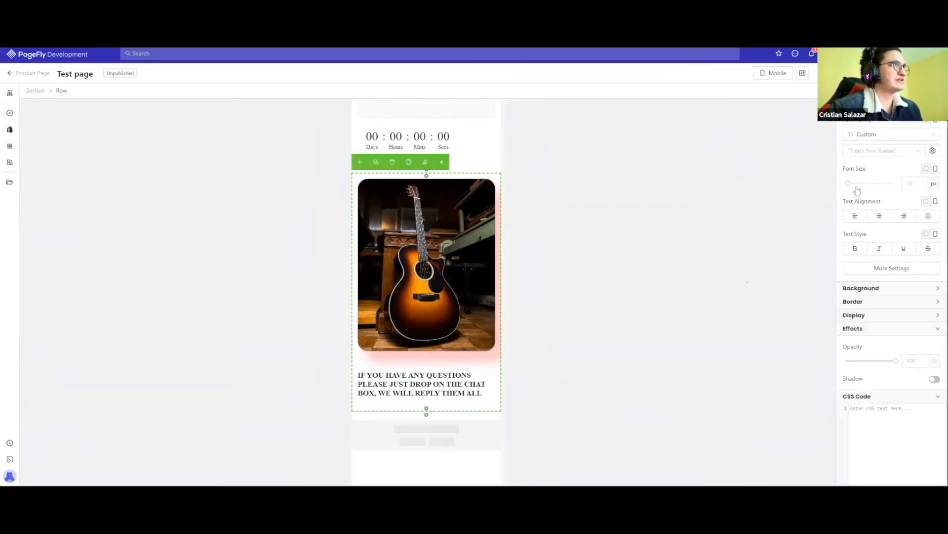
left_click(865, 317)
left_click(924, 348)
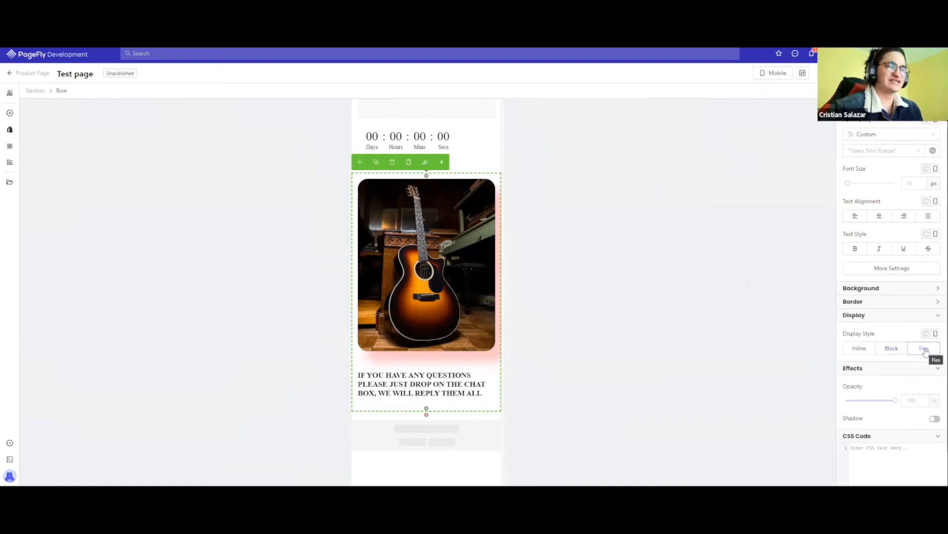
left_click(924, 349)
Set the flex direction of the acoustic guitar row to Column Reverse for mobile.
scroll(877, 294, "down", 5)
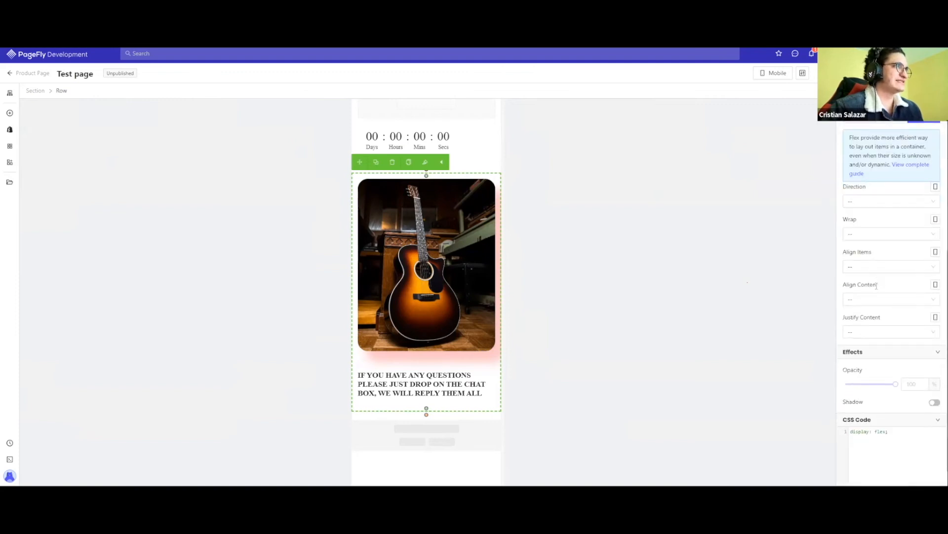
scroll(877, 286, "up", 1)
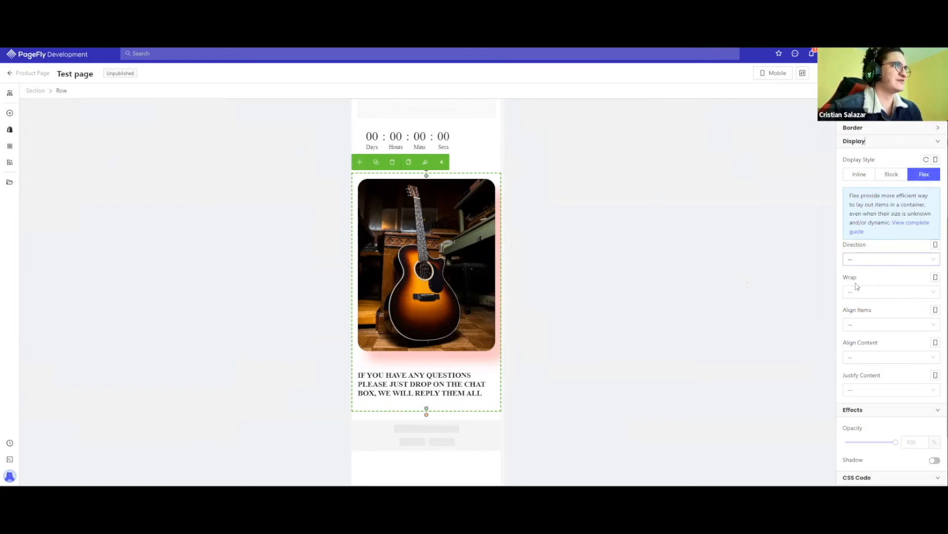
left_click(852, 260)
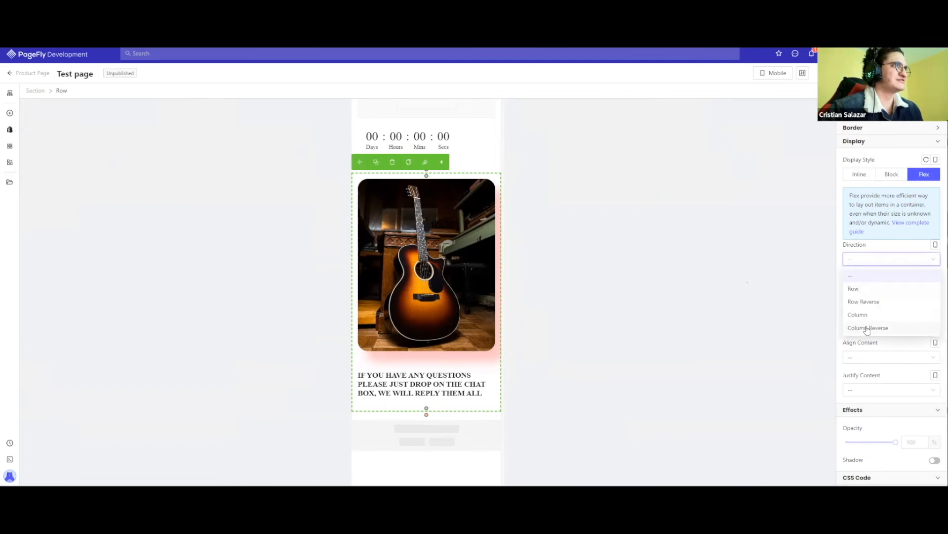
left_click(867, 328)
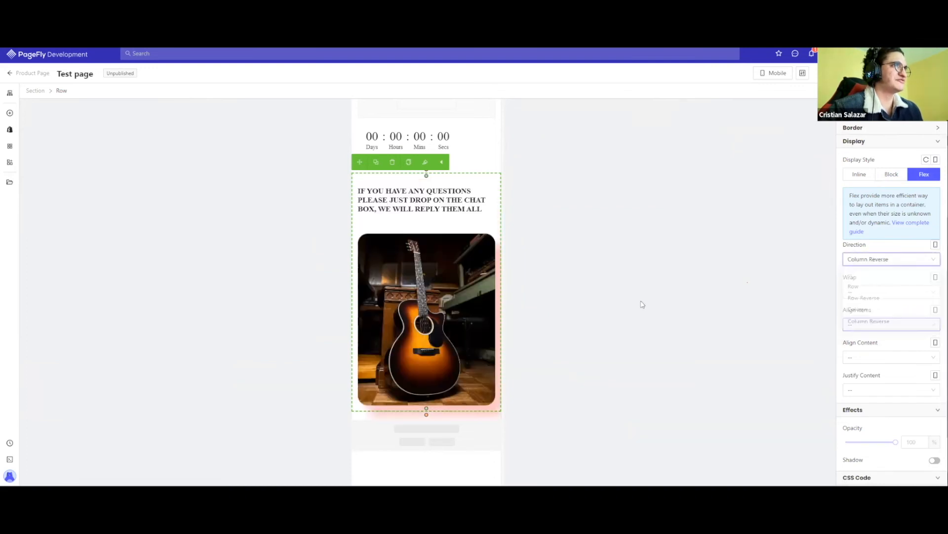
Compare the acoustic guitar row's layout in the tablet view with the mobile view.
left_click(769, 73)
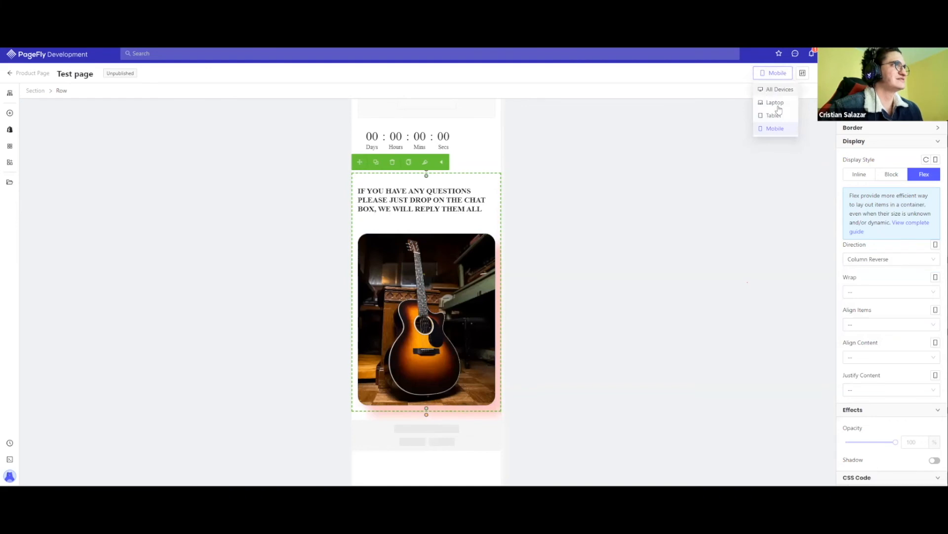
left_click(774, 115)
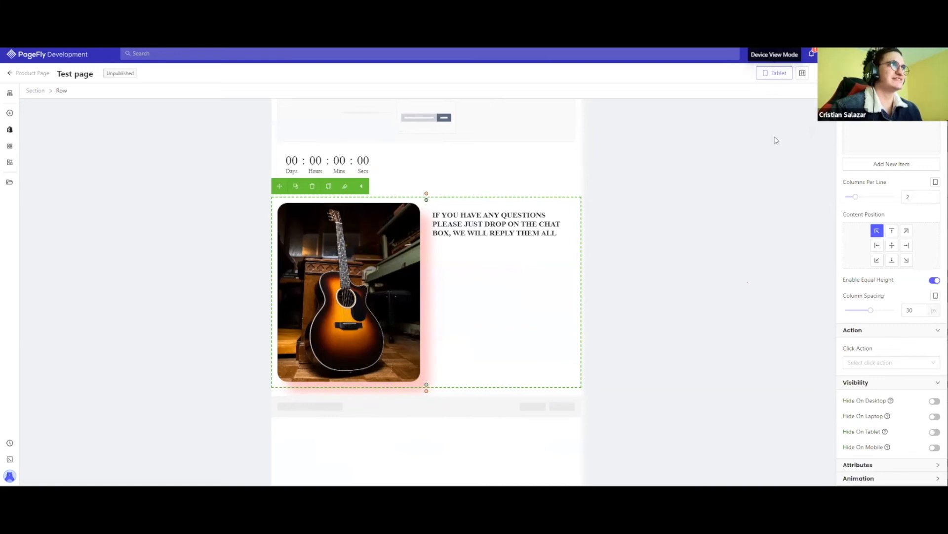
left_click(778, 74)
left_click(777, 129)
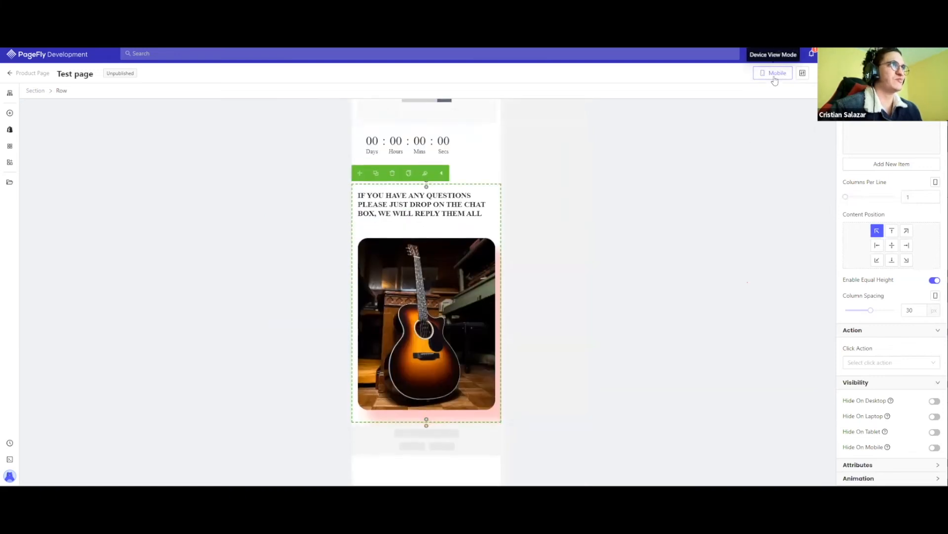
In the tablet view, set the acoustic guitar row to 1 column per line and check the stacked layout.
left_click(773, 76)
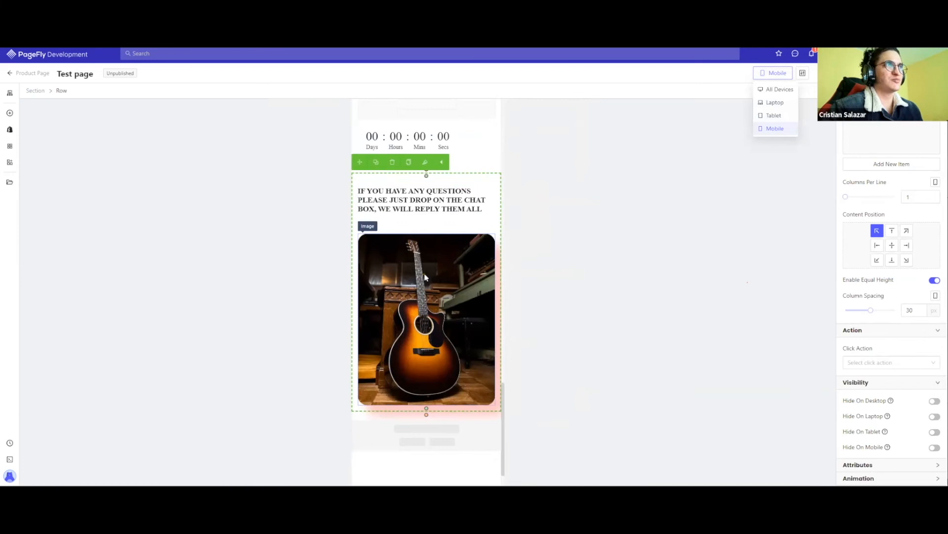
left_click(776, 117)
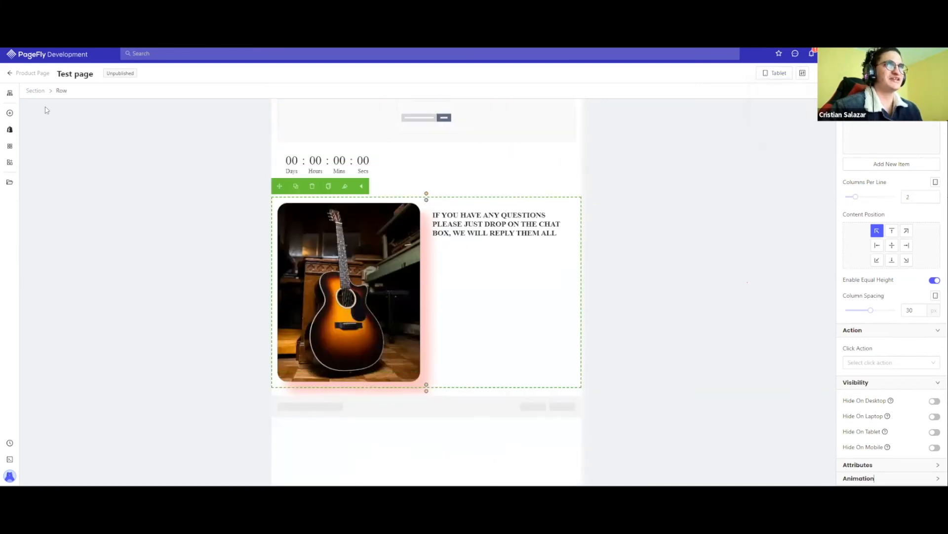
left_click(337, 260)
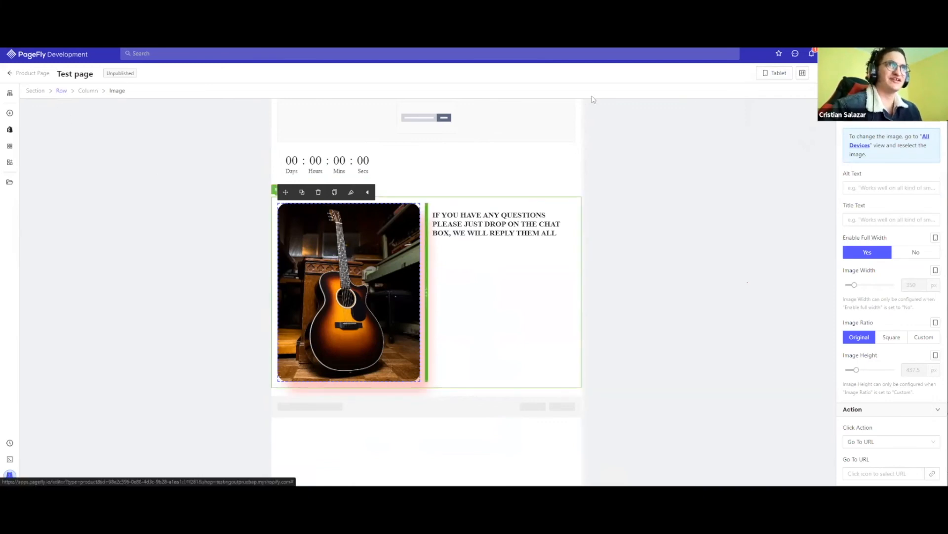
left_click(61, 90)
mouse_move(857, 201)
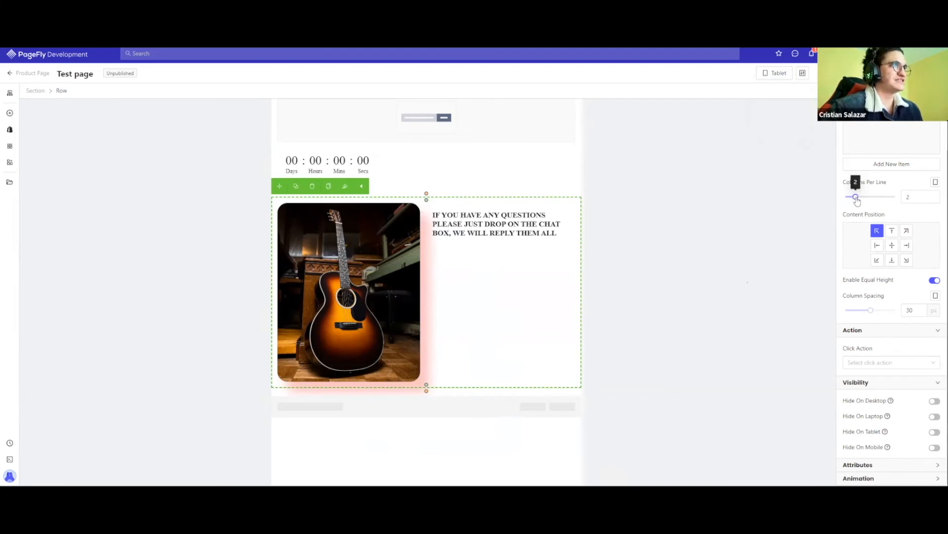
left_click_drag(856, 198, 846, 197)
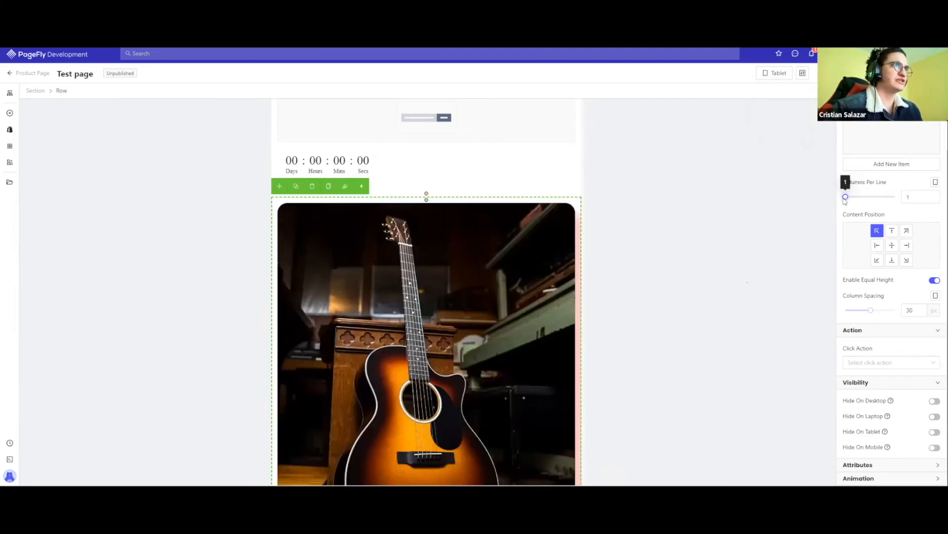
scroll(455, 198, "down", 2)
scroll(455, 198, "down", 4)
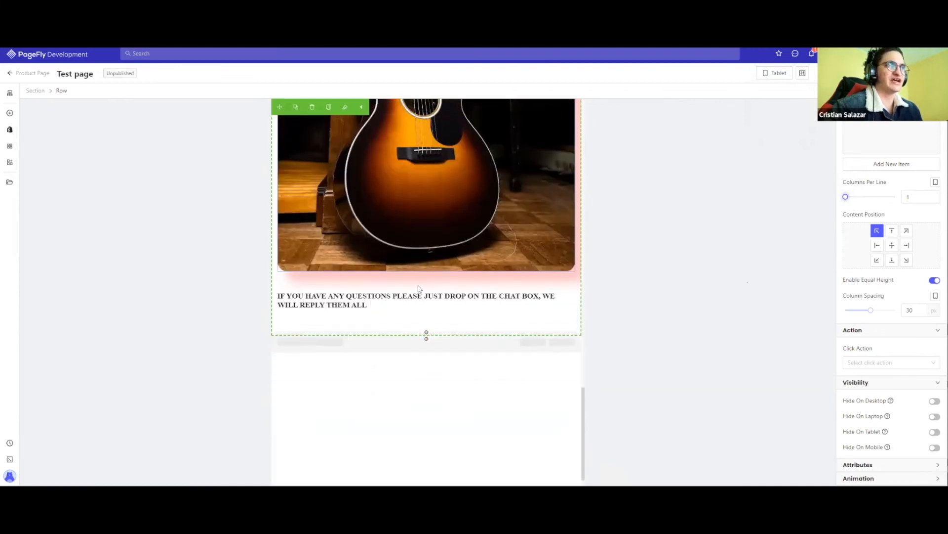
scroll(465, 233, "up", 4)
scroll(445, 223, "down", 3)
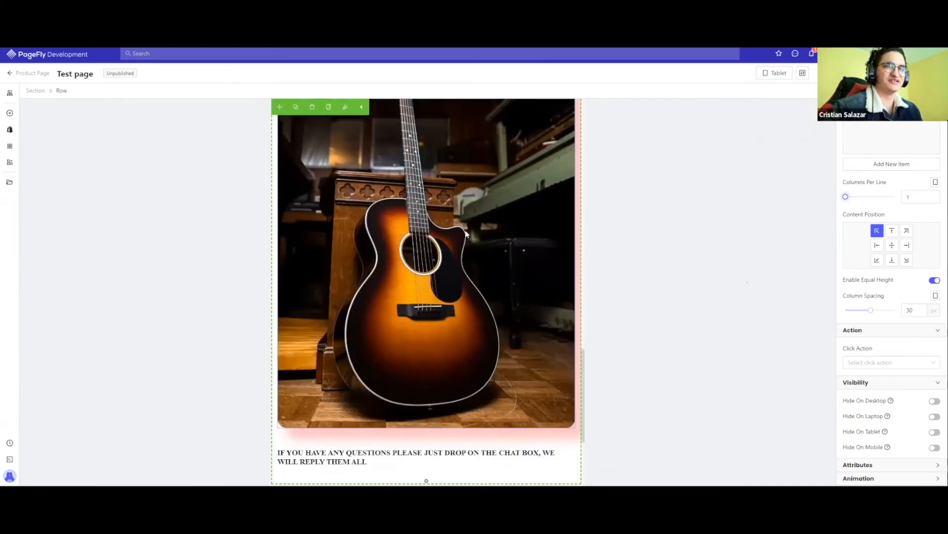
Return the page editor from the tablet view to the all-devices view.
left_click(766, 74)
left_click(767, 90)
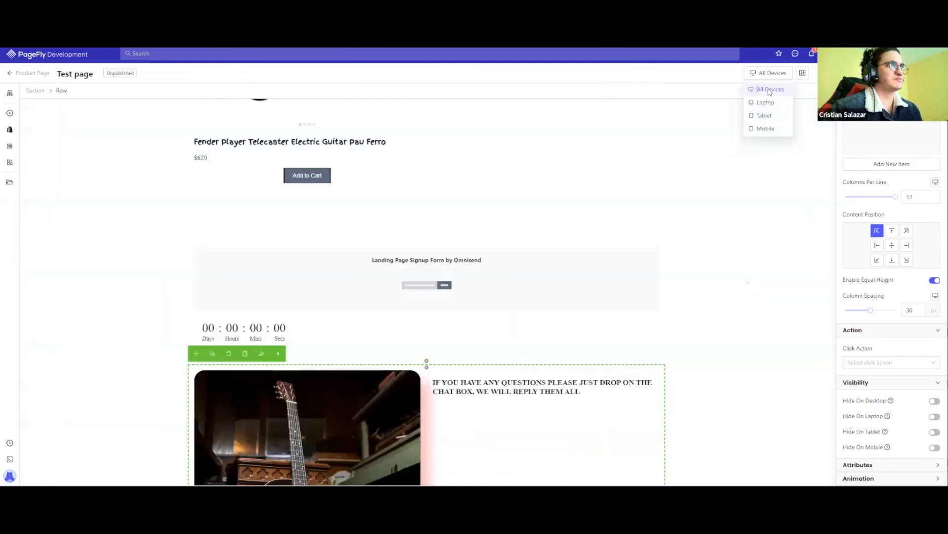
left_click(80, 301)
Set the electric guitars product list to 4 items per row and its product source to All.
scroll(79, 300, "up", 5)
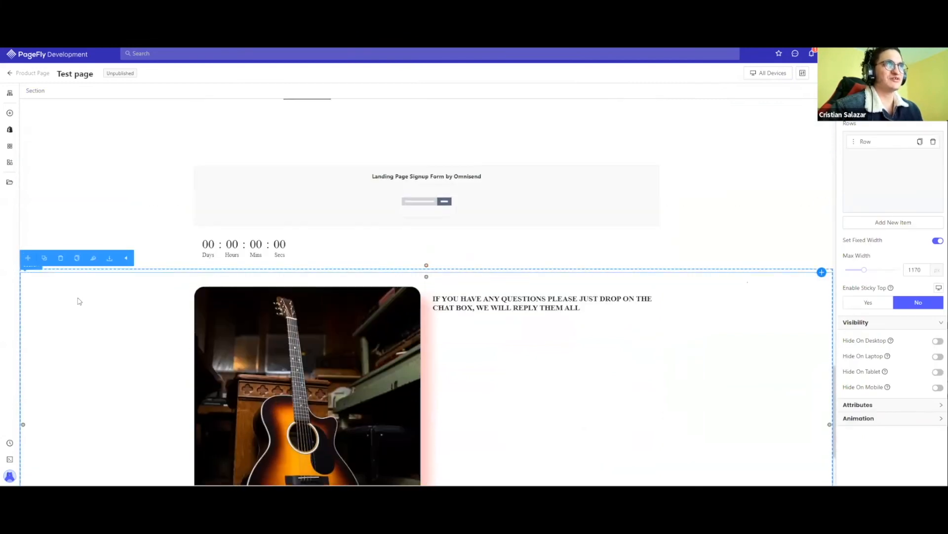
scroll(156, 287, "up", 8)
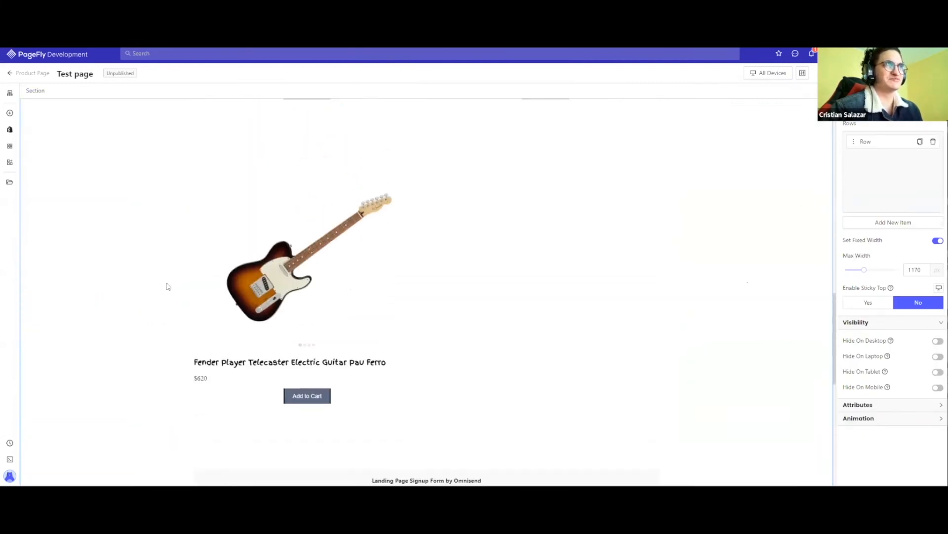
scroll(170, 285, "up", 3)
left_click(277, 251)
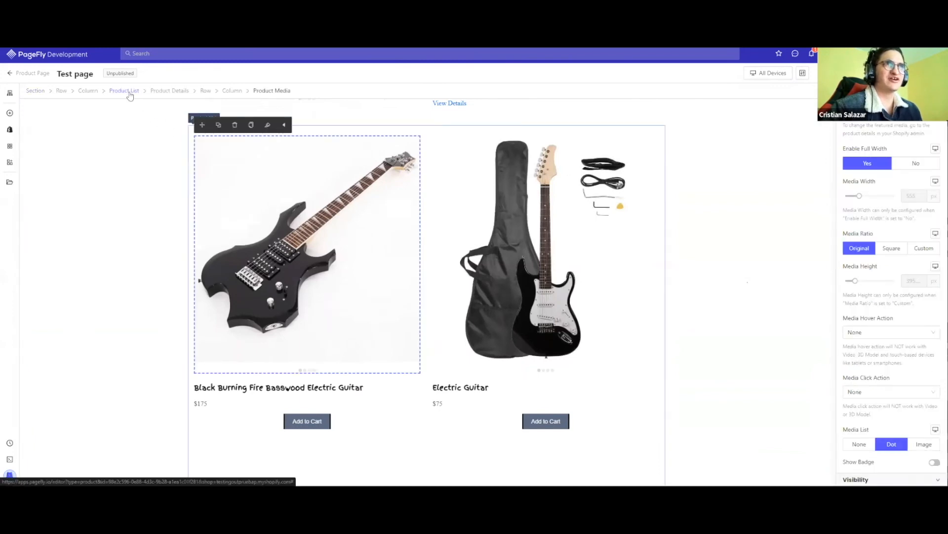
left_click(130, 92)
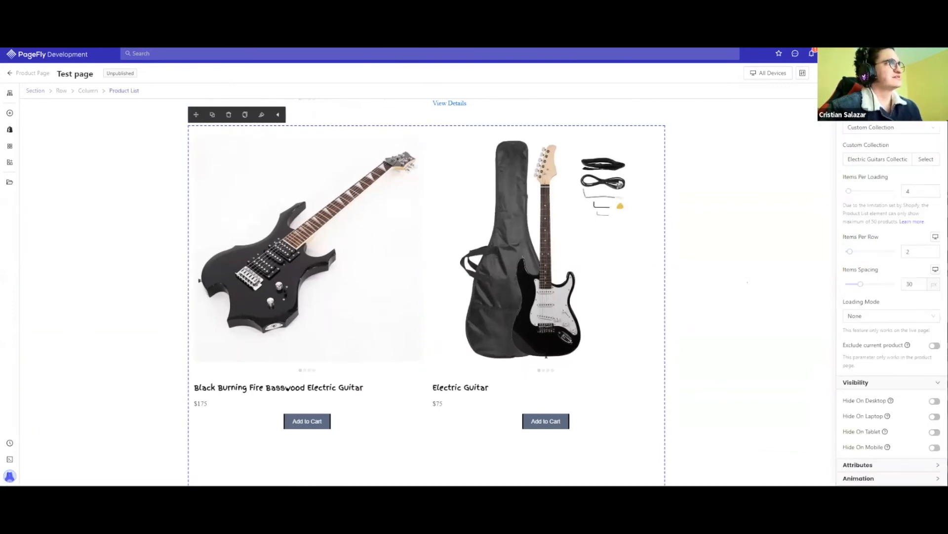
mouse_move(851, 256)
left_click_drag(852, 256, 859, 253)
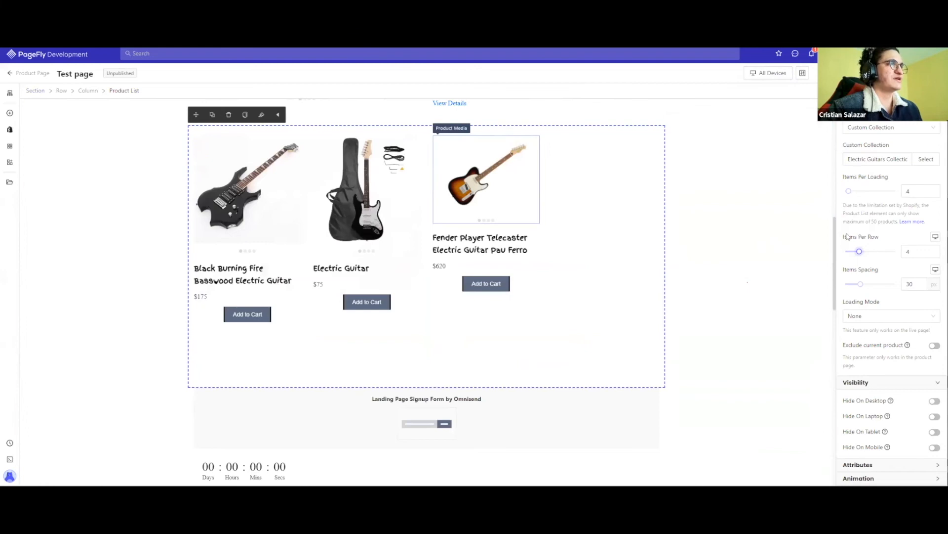
left_click(869, 127)
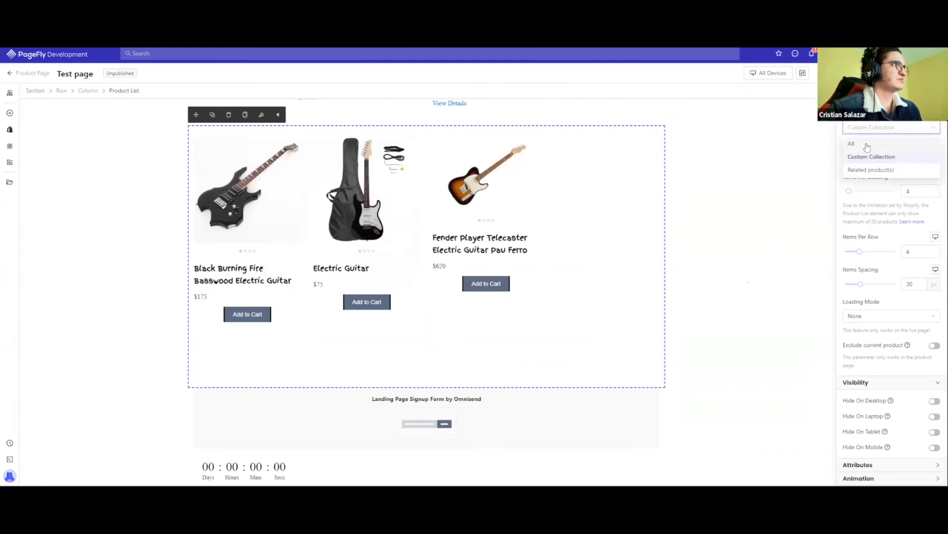
left_click(852, 144)
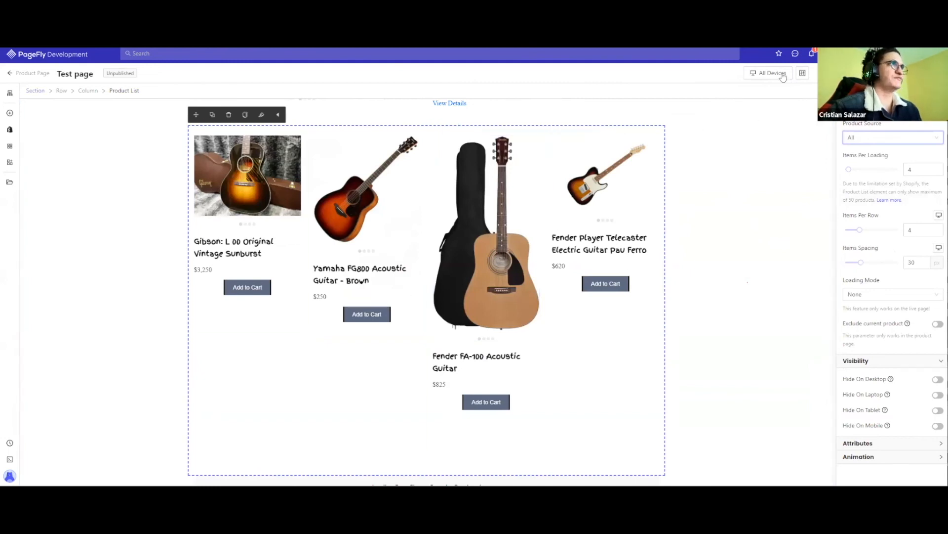
In the mobile view, review the electric guitars product list and set its layout to 1 item per row.
left_click(767, 73)
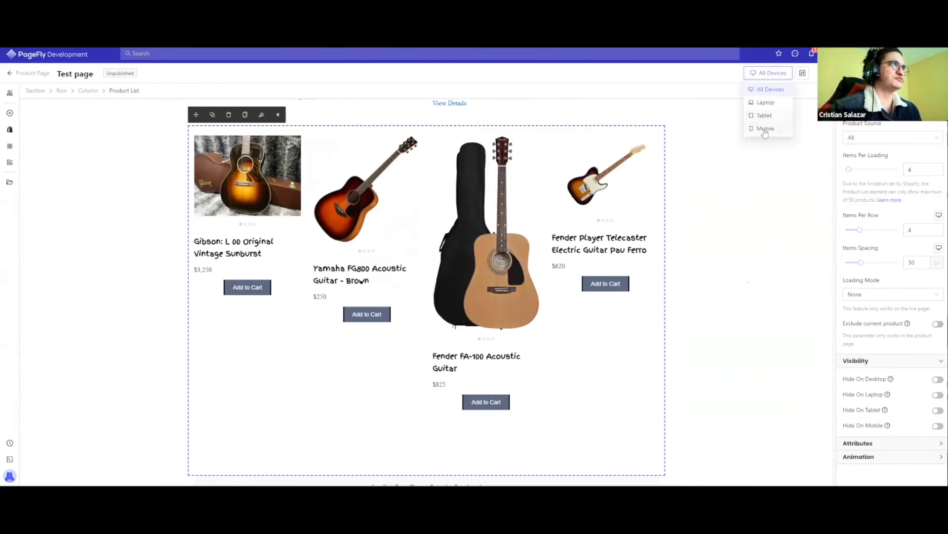
left_click(765, 129)
scroll(446, 210, "down", 5)
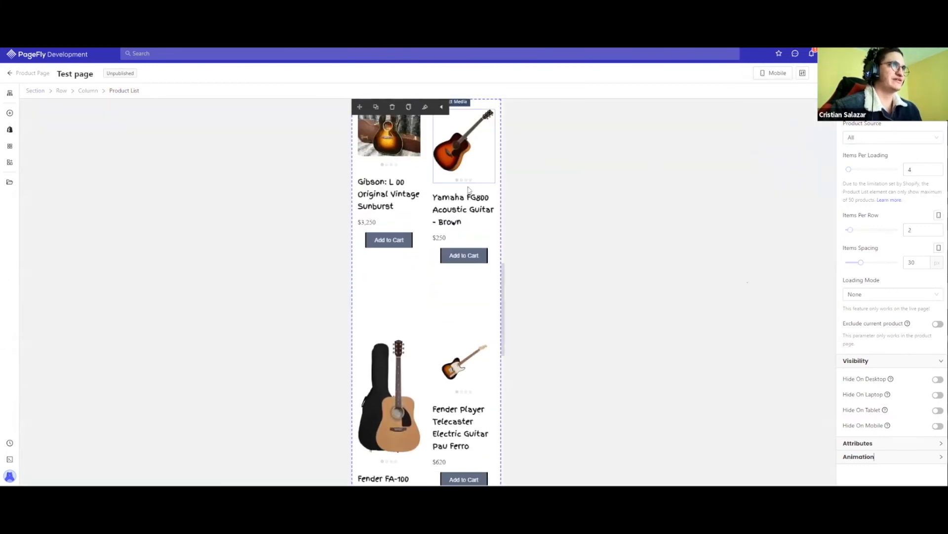
scroll(447, 210, "up", 1)
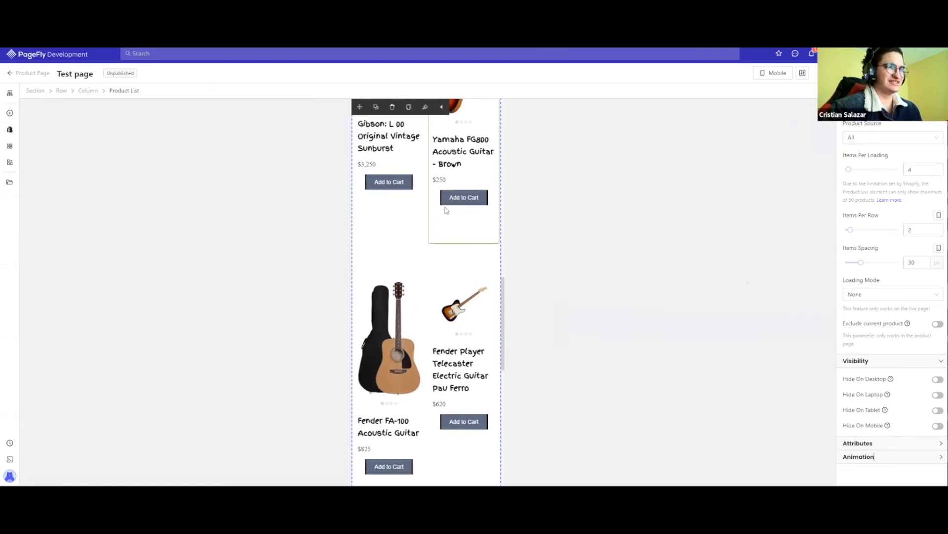
scroll(447, 210, "up", 3)
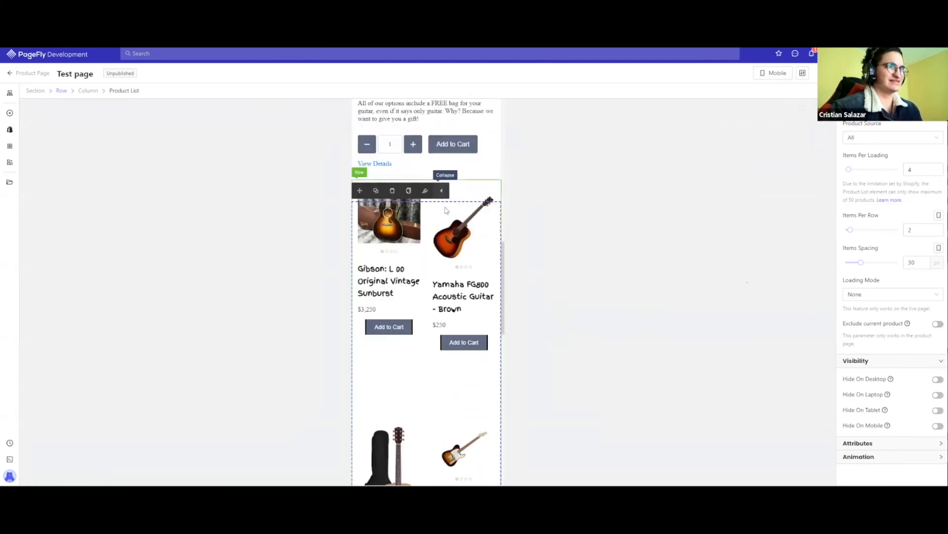
scroll(446, 211, "down", 3)
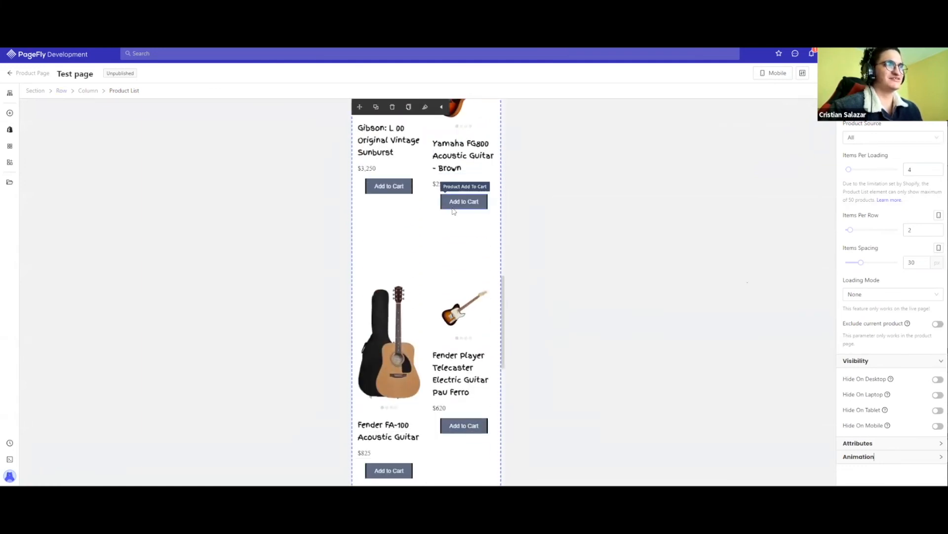
scroll(454, 212, "down", 2)
scroll(453, 212, "up", 3)
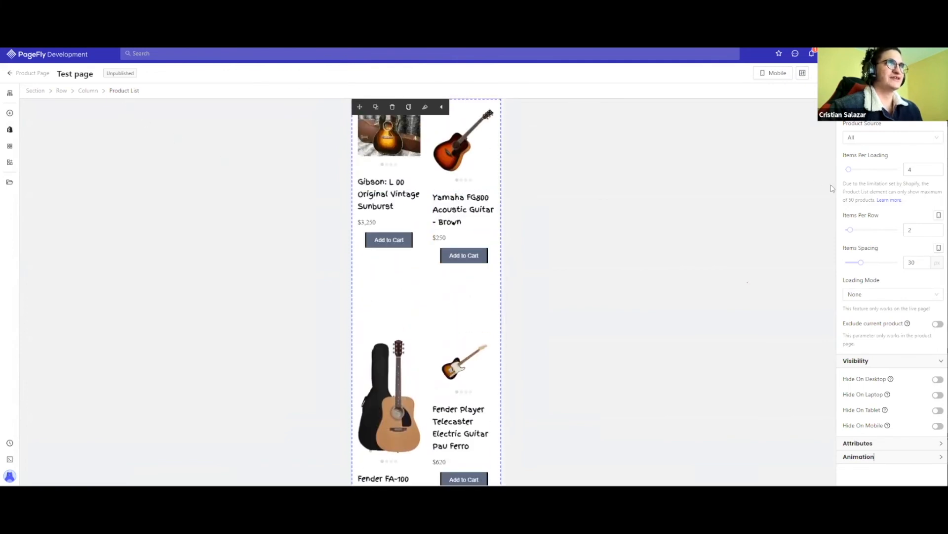
mouse_move(851, 233)
left_click_drag(852, 233, 845, 230)
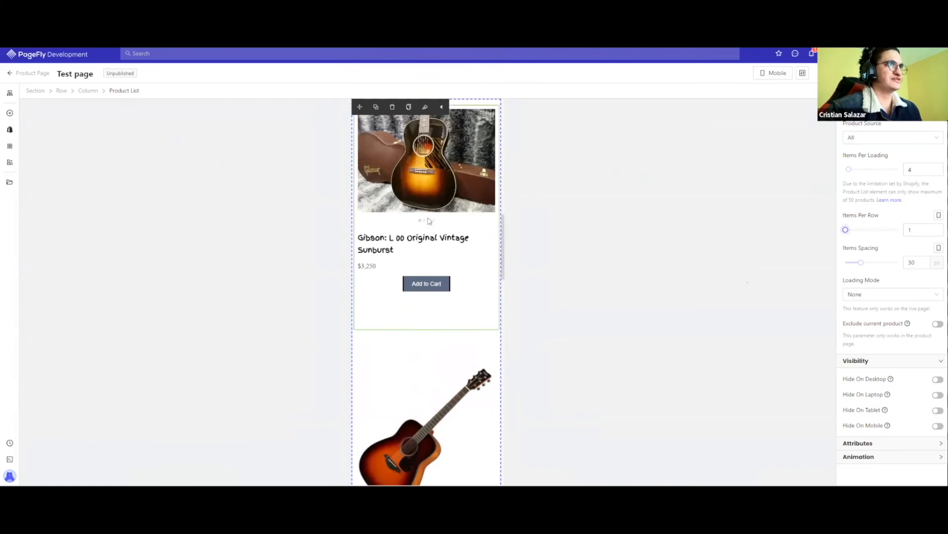
Check the stacked layout of the product list down to the signup form in the mobile view.
scroll(429, 222, "down", 5)
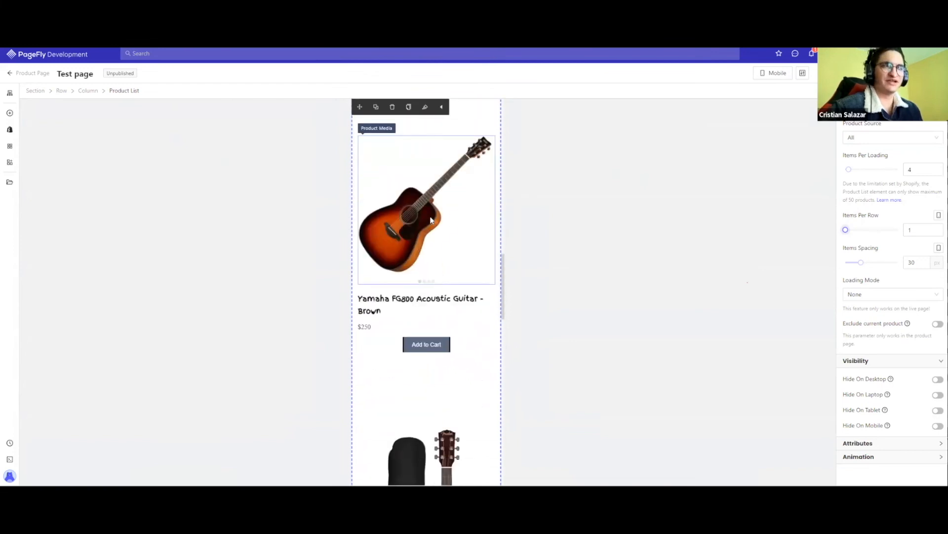
scroll(431, 220, "down", 7)
scroll(430, 218, "down", 4)
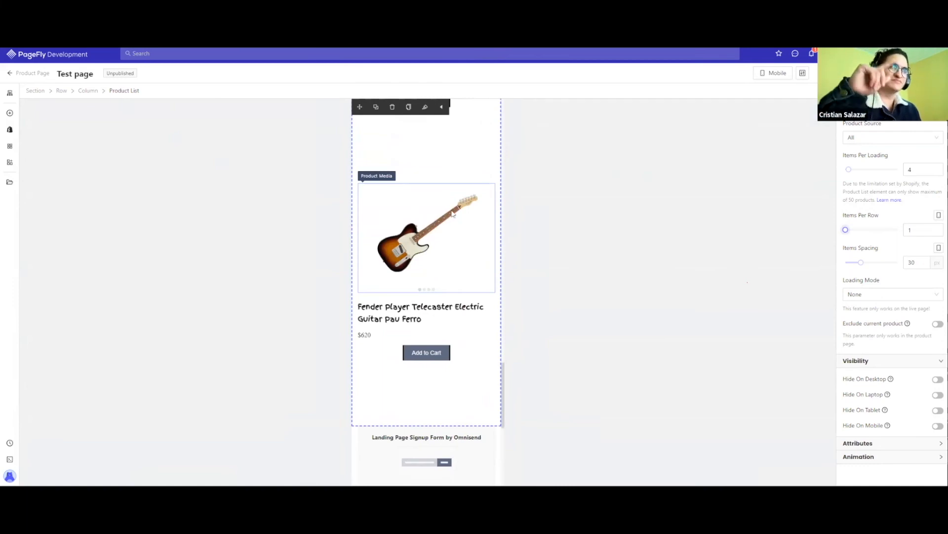
scroll(431, 217, "up", 4)
scroll(455, 203, "up", 10)
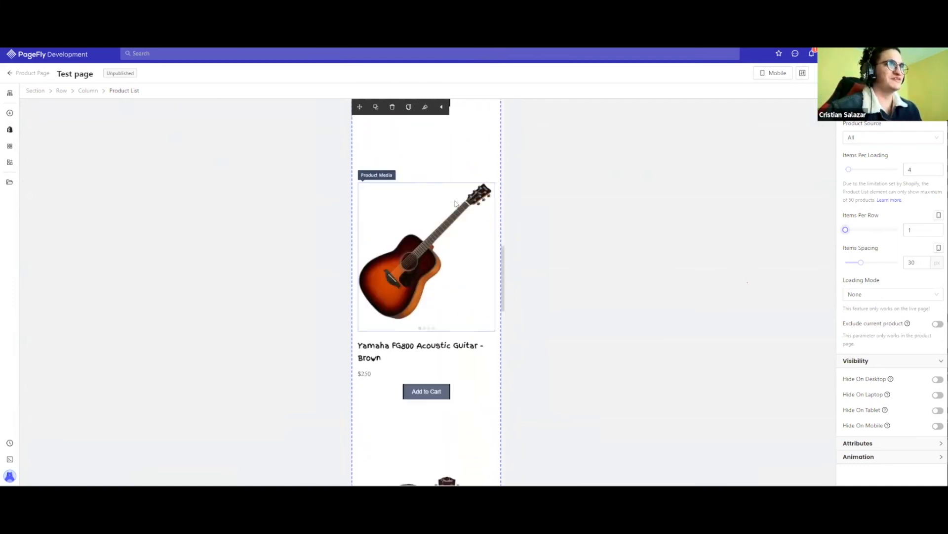
scroll(457, 204, "up", 2)
scroll(458, 204, "down", 1)
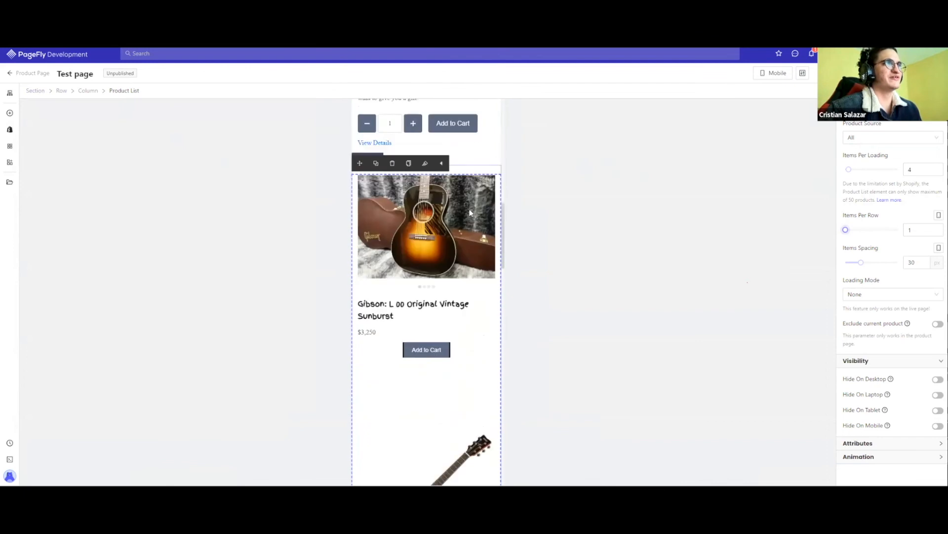
Return the page editor to the all-devices view and go back up to the Electric Guitar section.
left_click(773, 74)
left_click(771, 90)
scroll(306, 271, "up", 3)
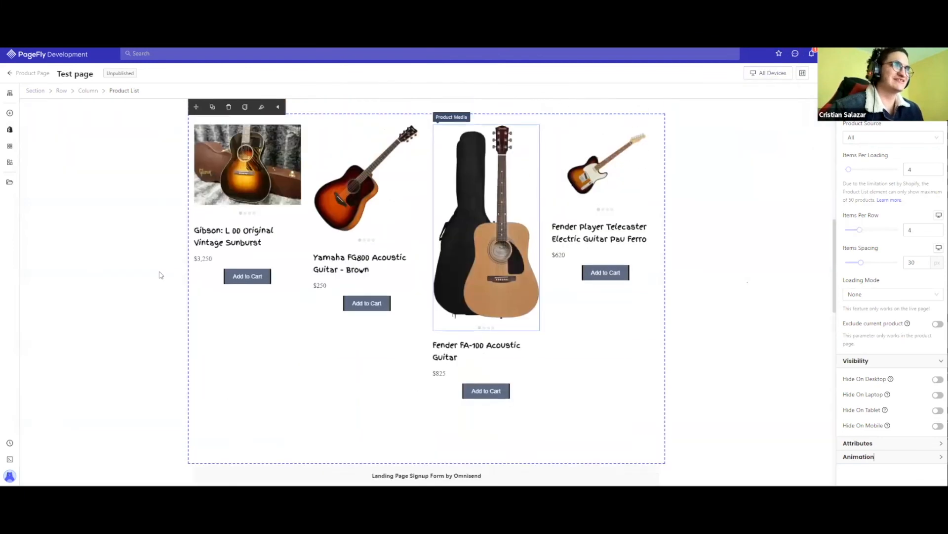
scroll(160, 274, "up", 6)
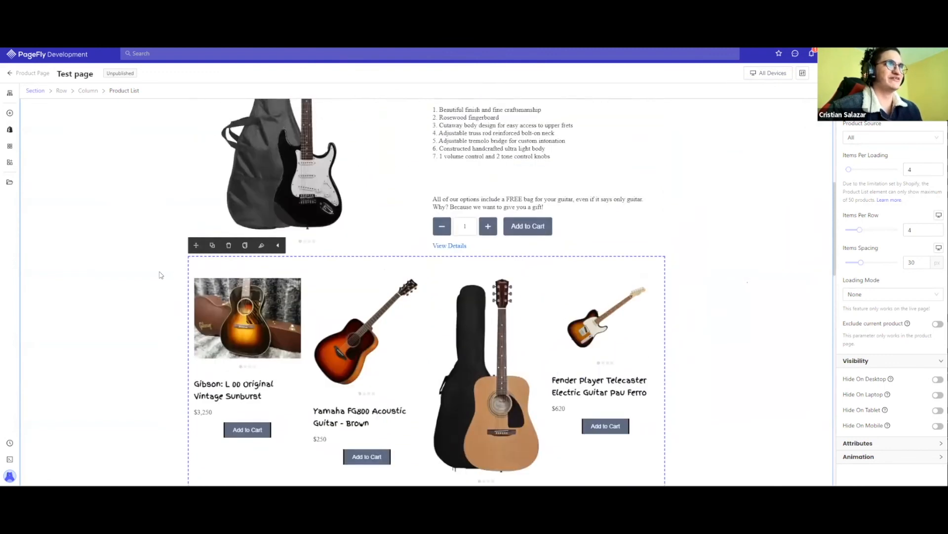
scroll(160, 275, "up", 5)
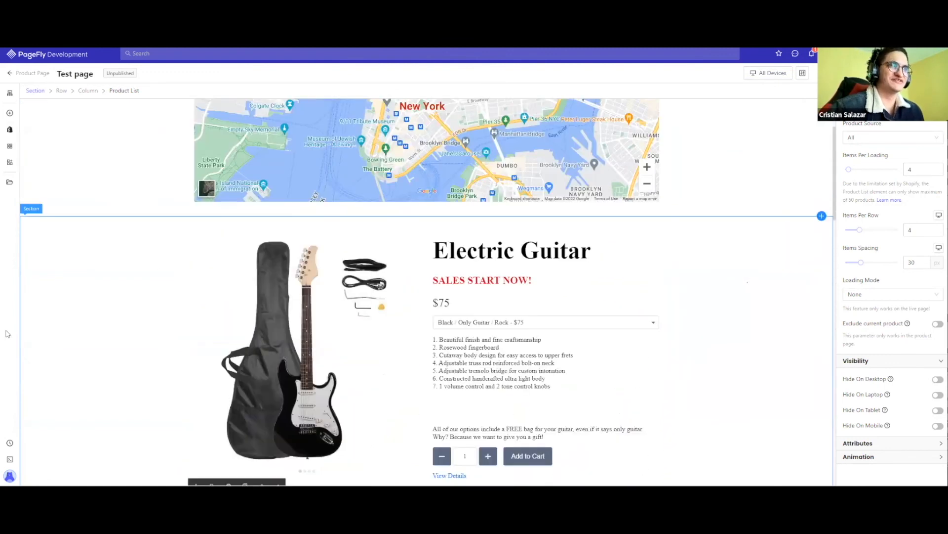
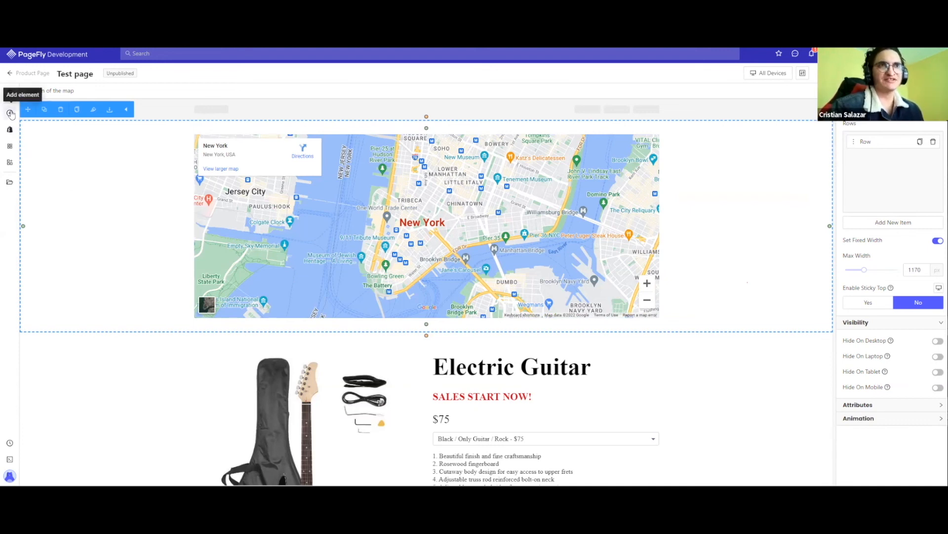
left_click(10, 114)
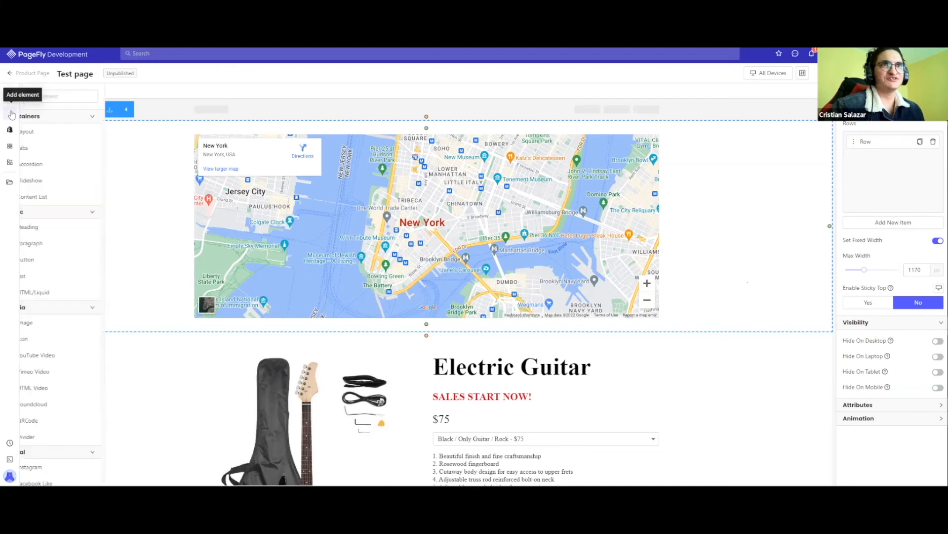
mouse_move(60, 226)
left_click_drag(176, 216, 163, 275)
For the acoustic guitar image below the countdown, set full width to No, the image ratio to Custom and the object fit to Contain.
scroll(163, 274, "down", 1)
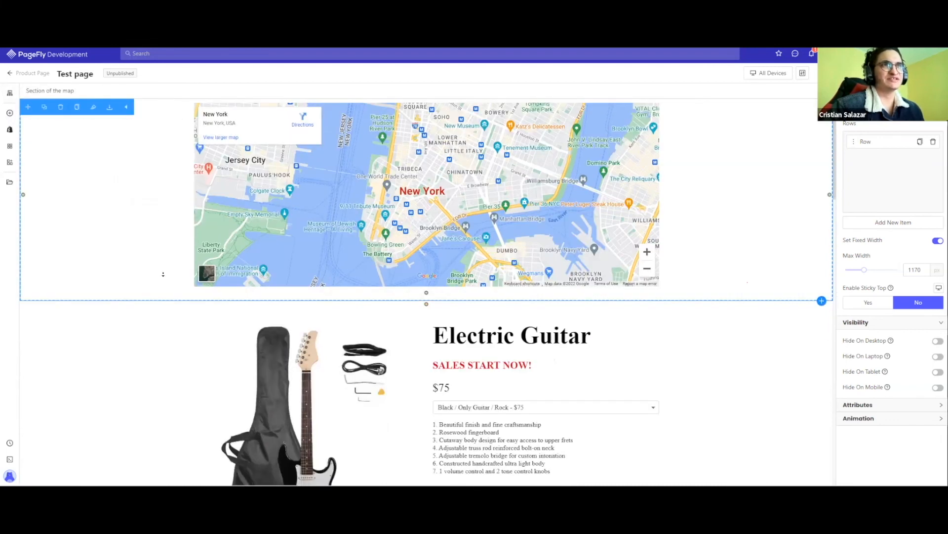
scroll(168, 272, "down", 15)
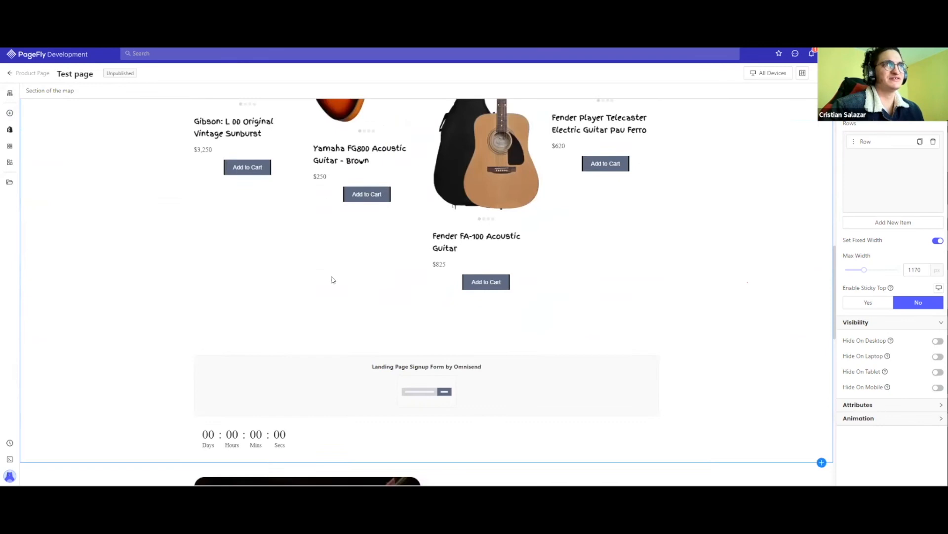
scroll(341, 274, "up", 6)
left_click(341, 274)
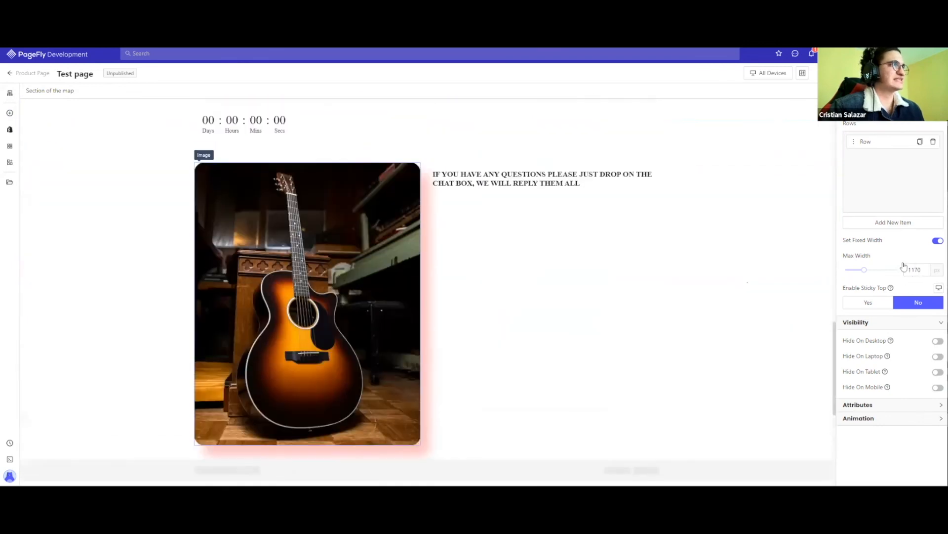
scroll(913, 229, "down", 1)
left_click(914, 213)
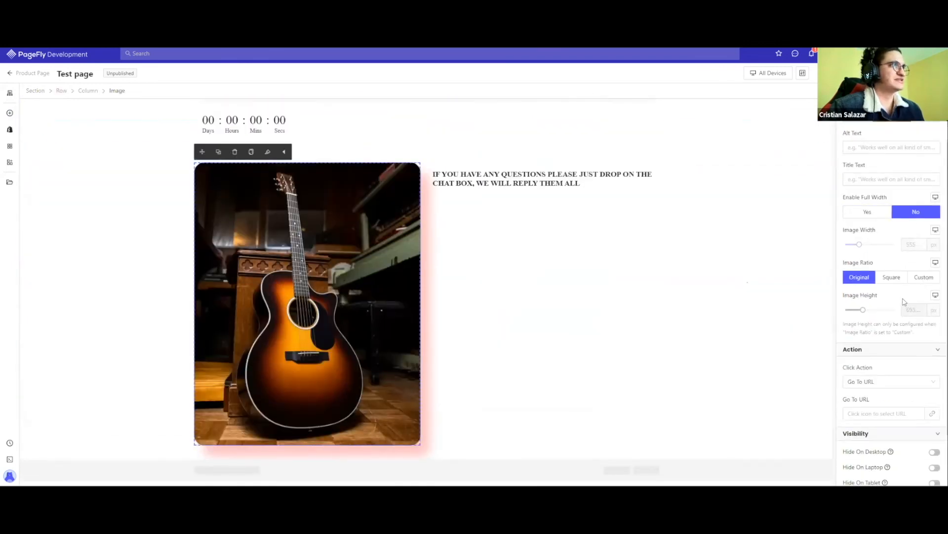
left_click(924, 277)
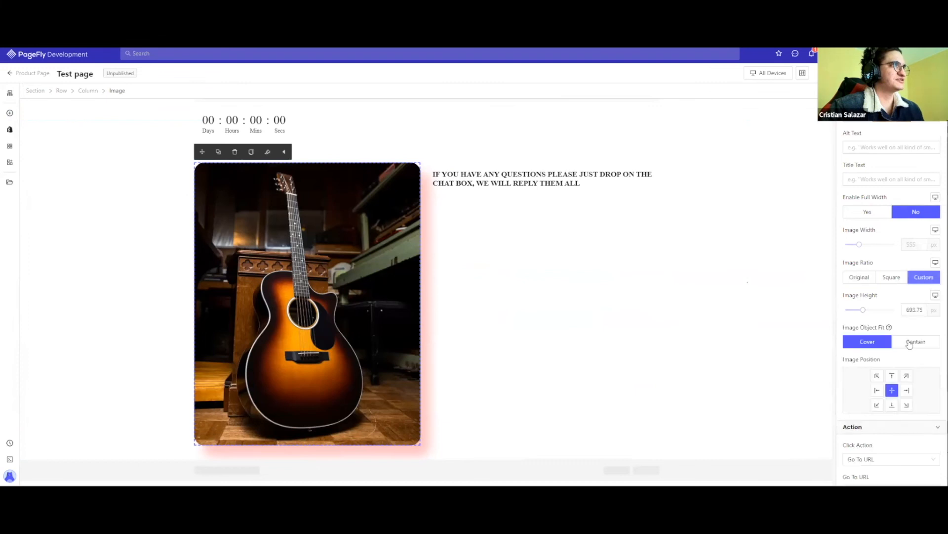
left_click(912, 343)
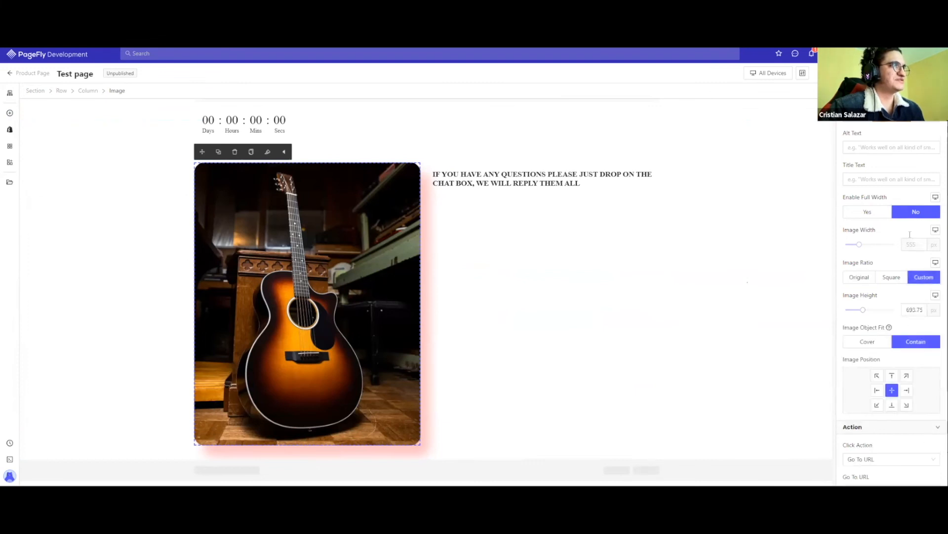
left_click(911, 245)
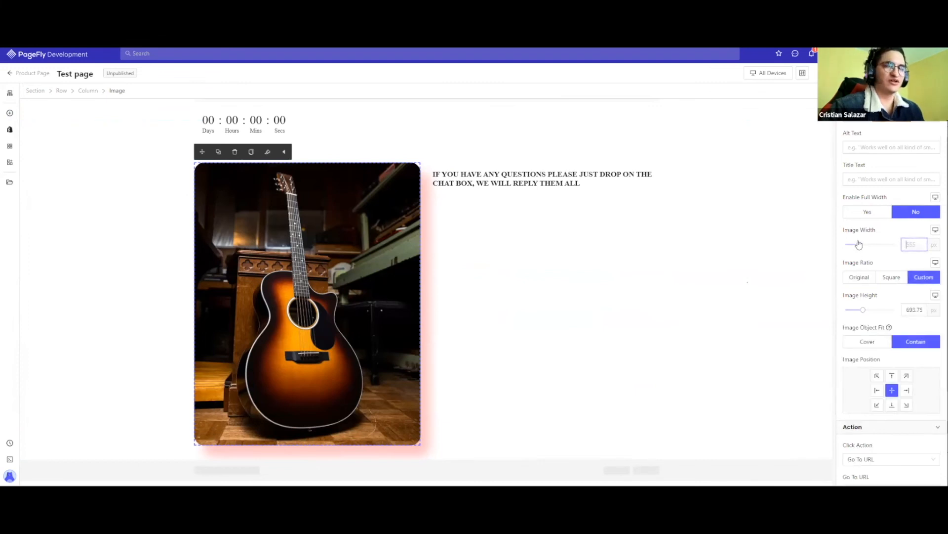
scroll(862, 215, "up", 1)
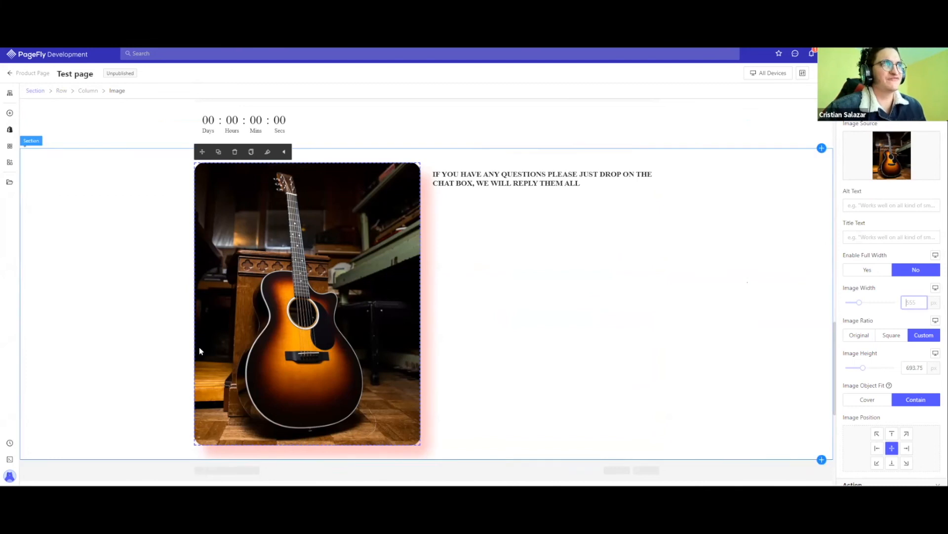
Give the "SALES START NOW!" heading a green content color in its mouse over state.
scroll(108, 351, "up", 3)
scroll(110, 352, "up", 5)
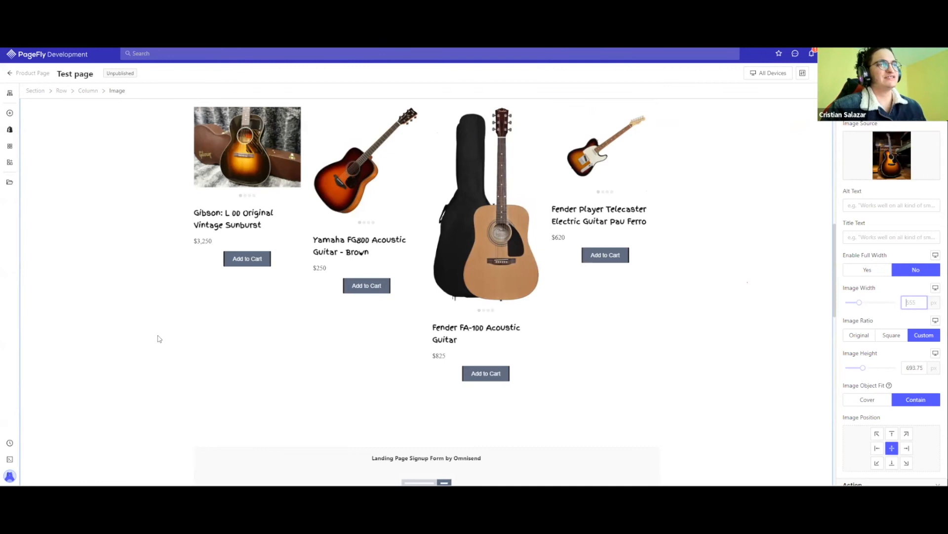
scroll(173, 331, "up", 5)
scroll(173, 331, "up", 5)
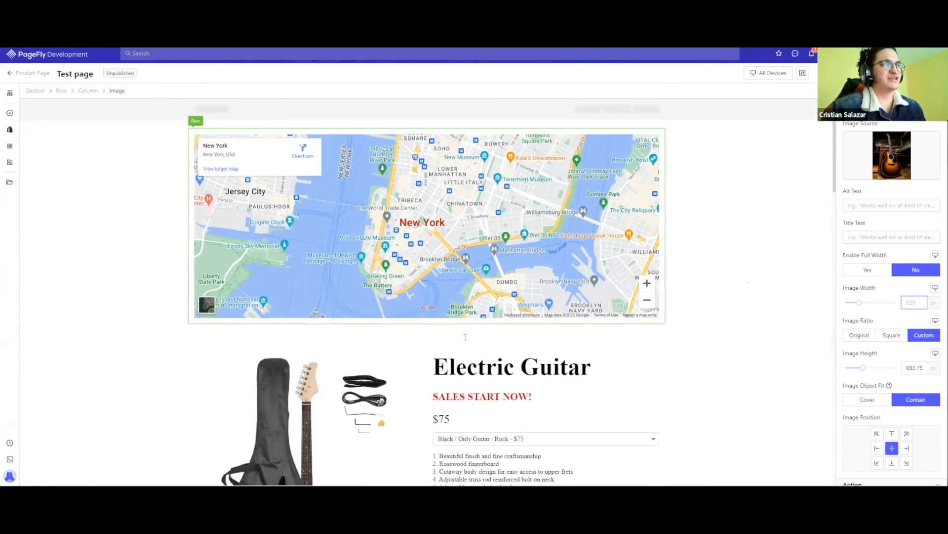
scroll(666, 206, "down", 1)
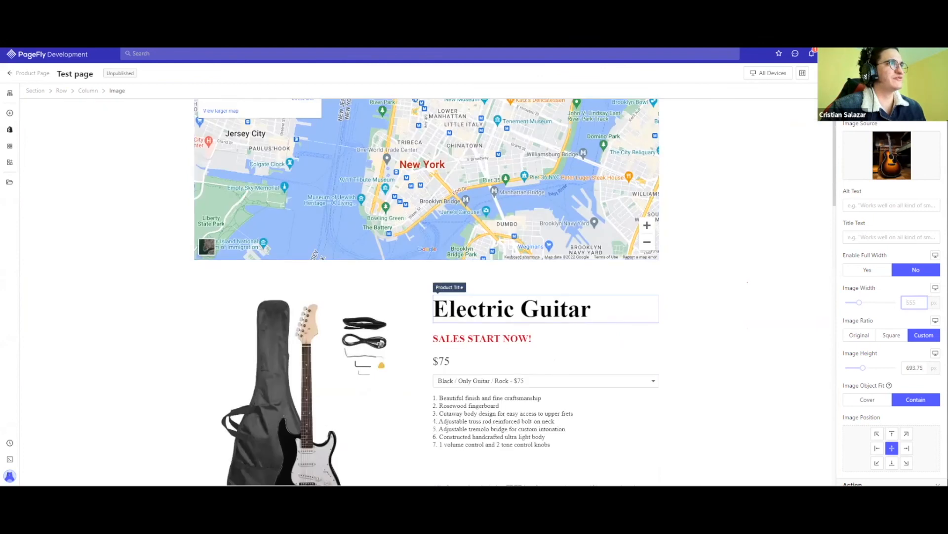
left_click(483, 338)
scroll(483, 339, "down", 4)
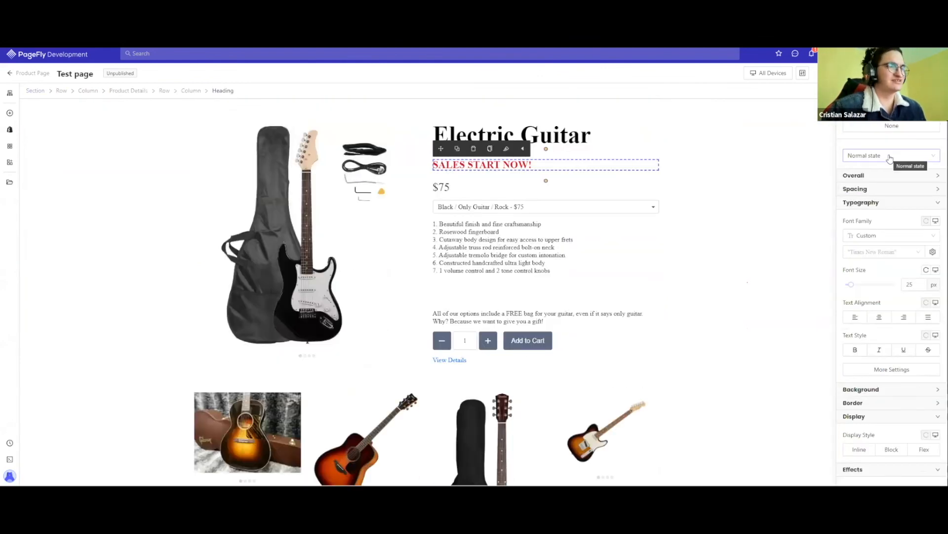
left_click(890, 156)
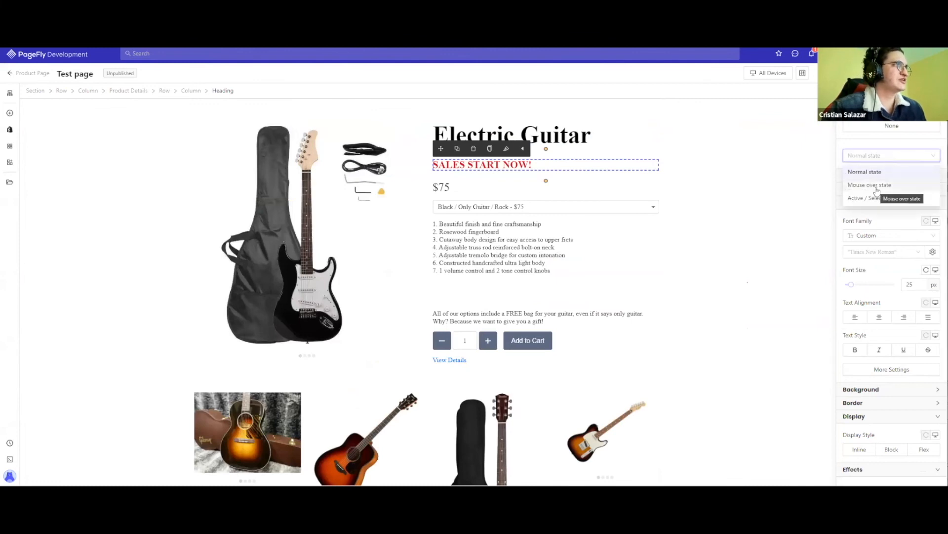
left_click(874, 186)
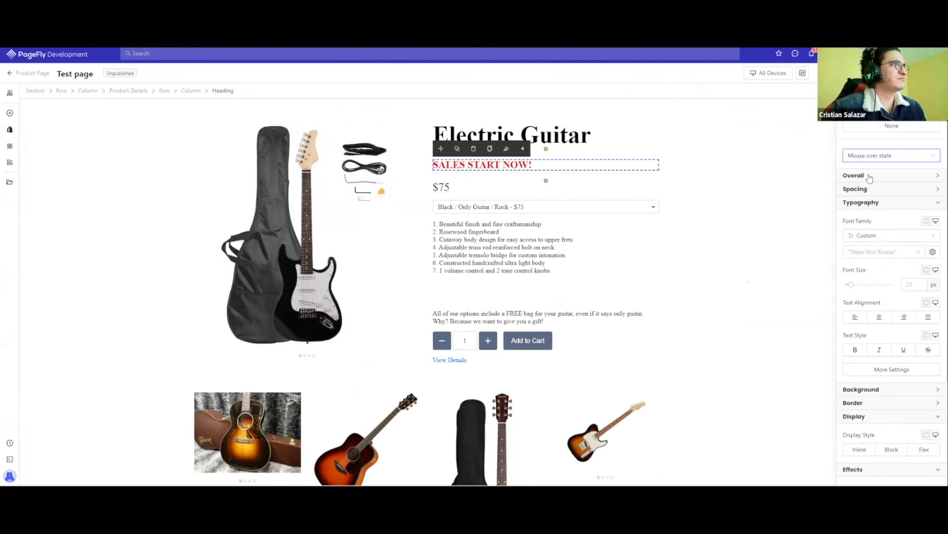
left_click(854, 175)
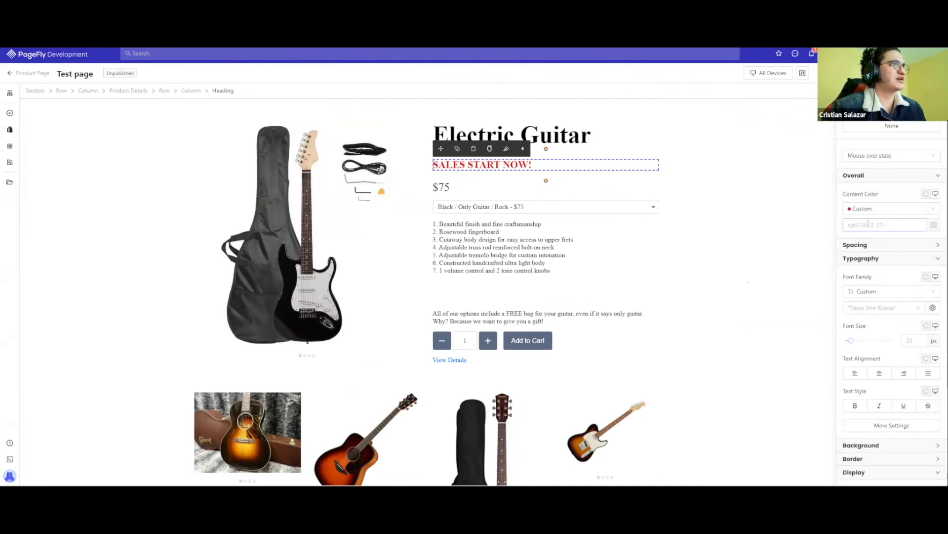
left_click(868, 224)
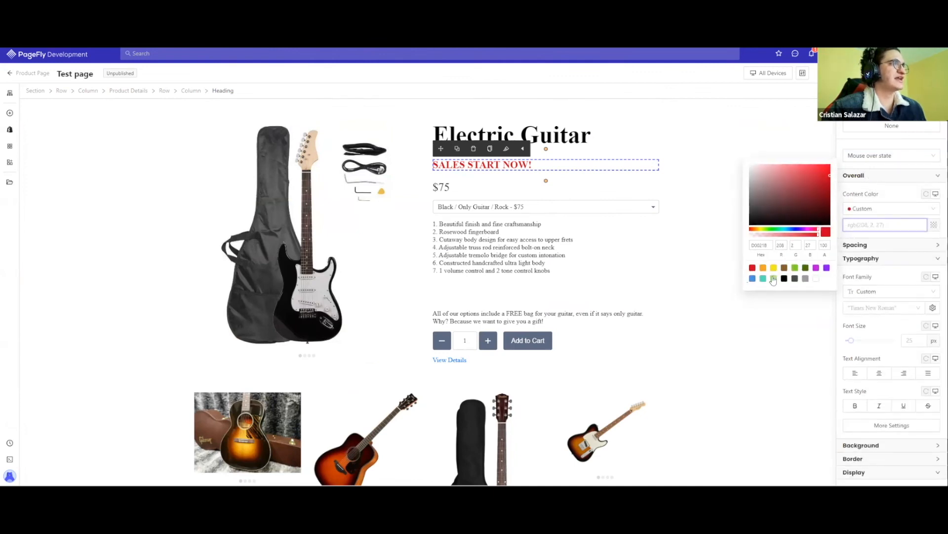
left_click(795, 267)
left_click(409, 216)
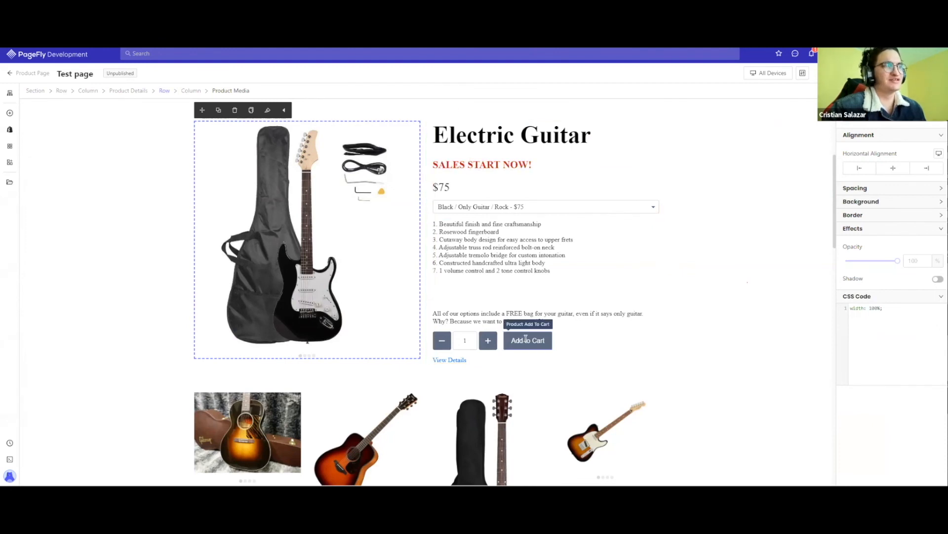
Open the content color palette for the Electric Guitar's Add to Cart button in its mouse over state.
left_click(526, 339)
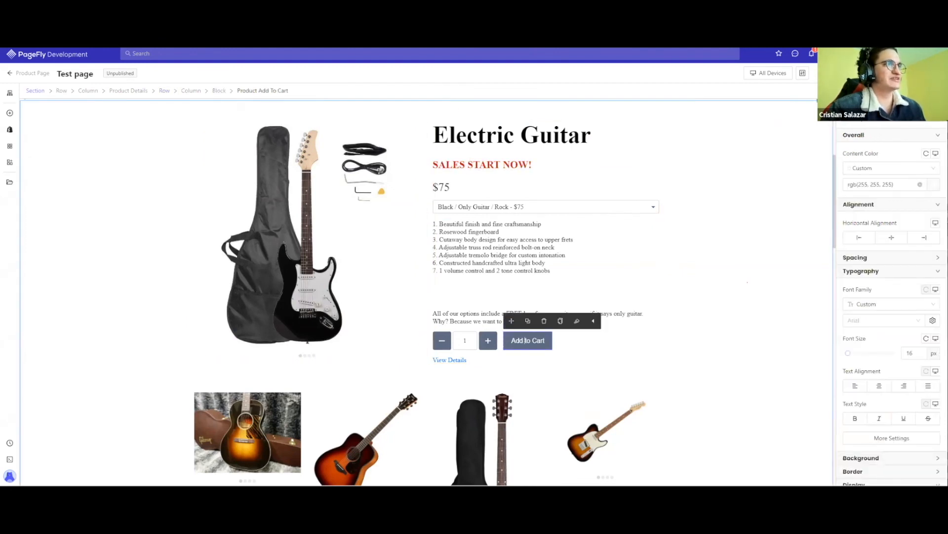
left_click(868, 122)
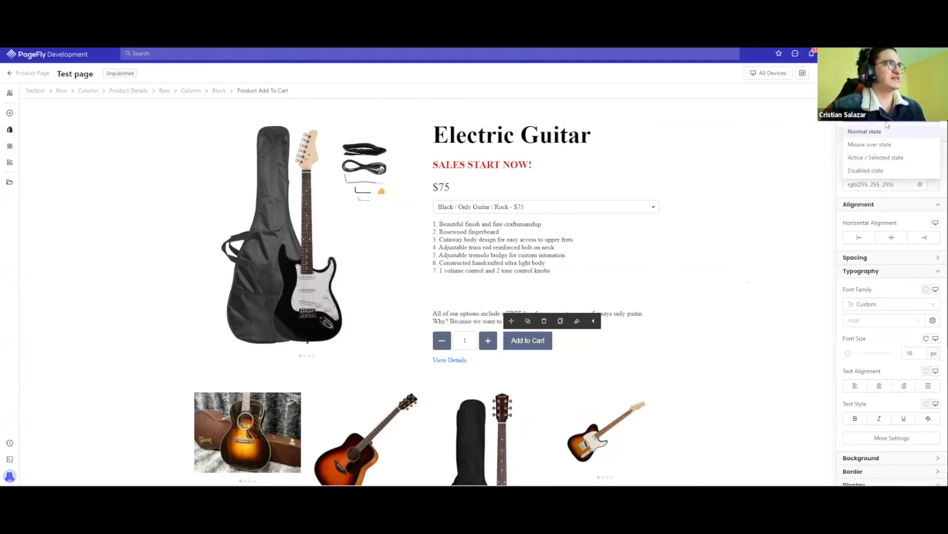
left_click(900, 144)
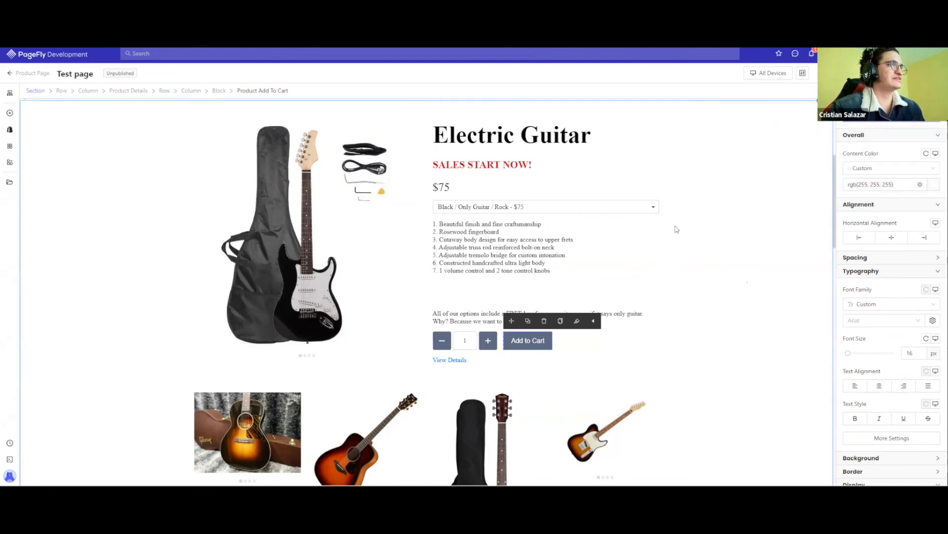
scroll(664, 227, "down", 5)
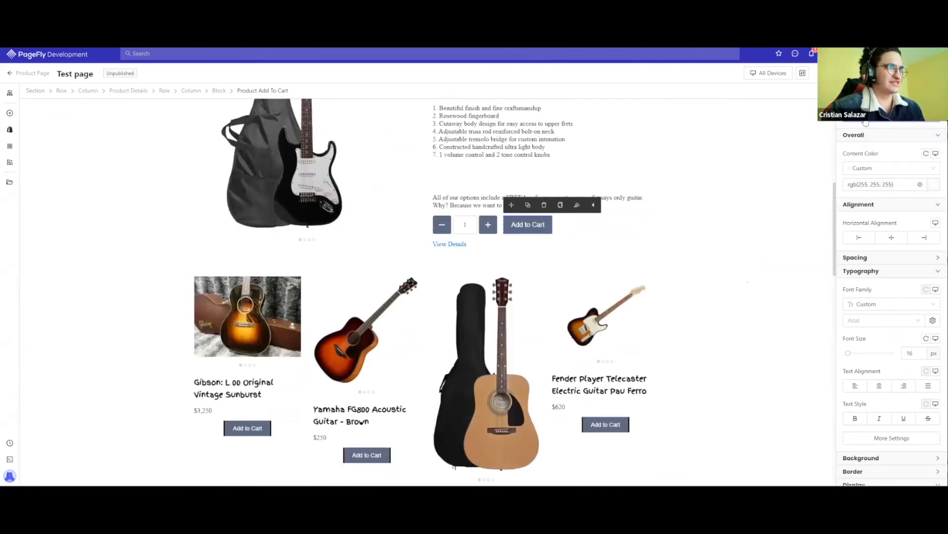
left_click(866, 123)
left_click(868, 144)
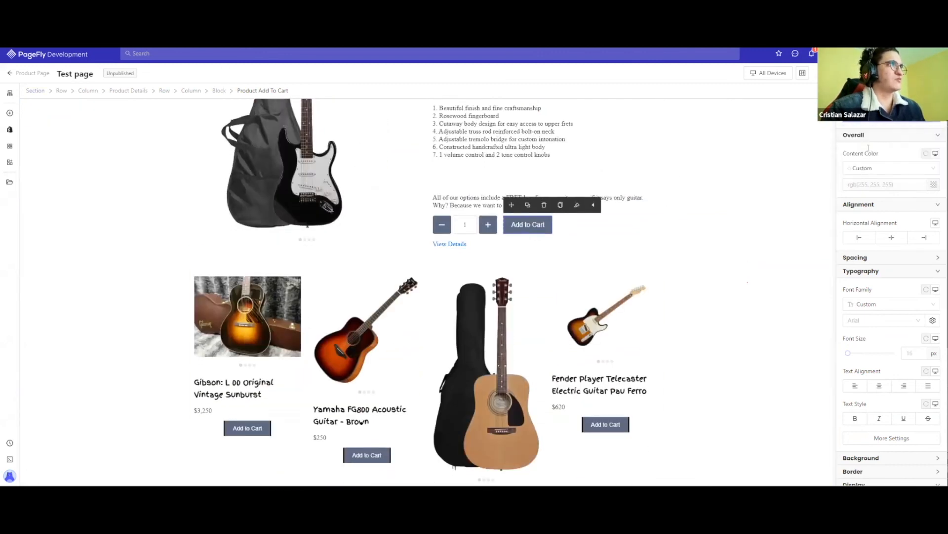
left_click(857, 182)
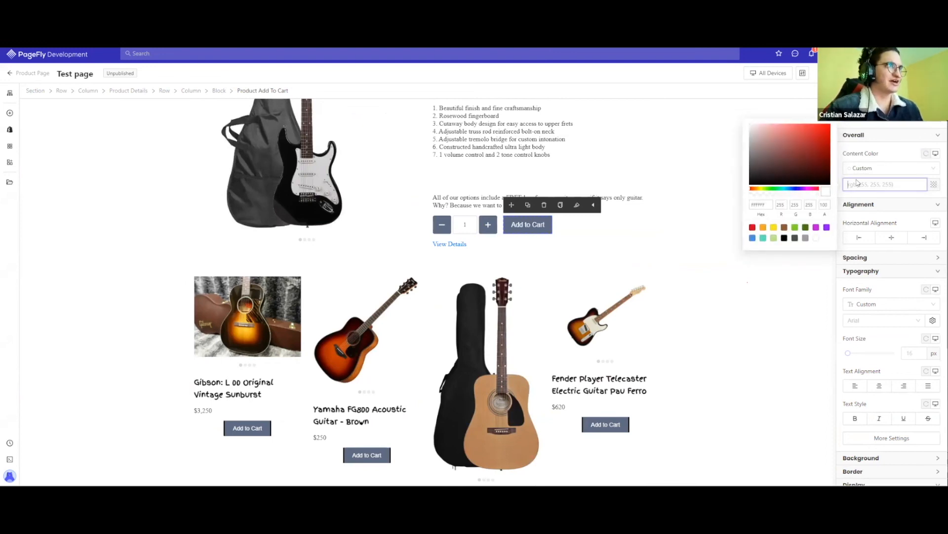
left_click(784, 239)
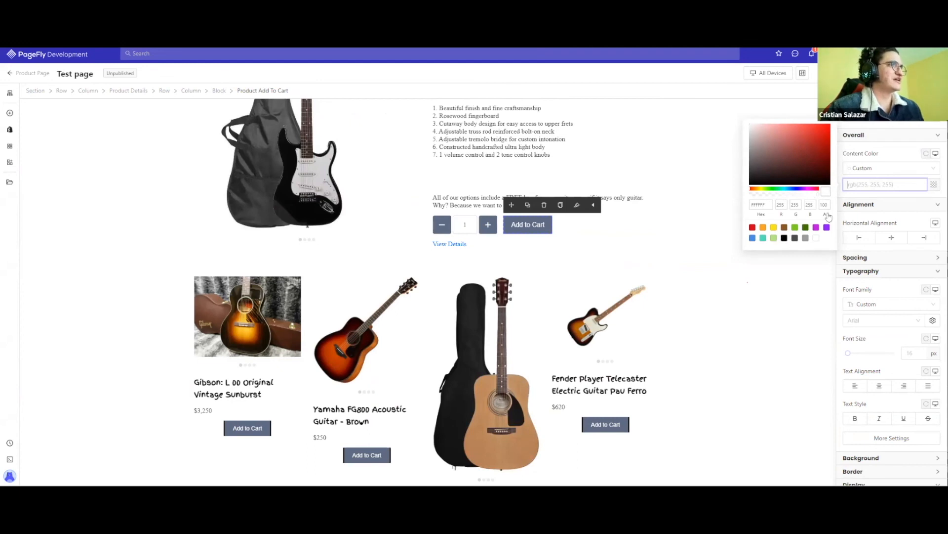
Open the background color palette for the Add to Cart button's mouse over state, and leave the button deselected.
left_click(869, 154)
scroll(875, 178, "down", 5)
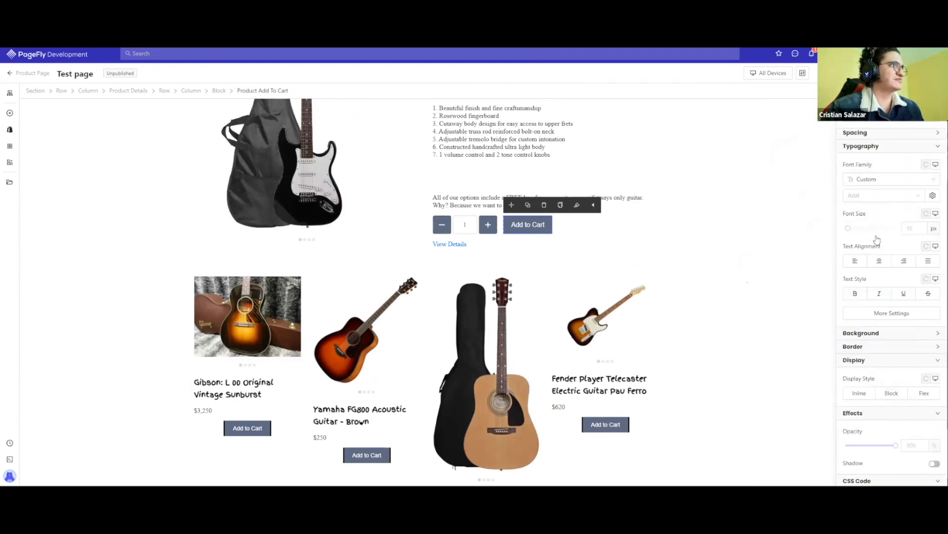
left_click(870, 248)
left_click(868, 298)
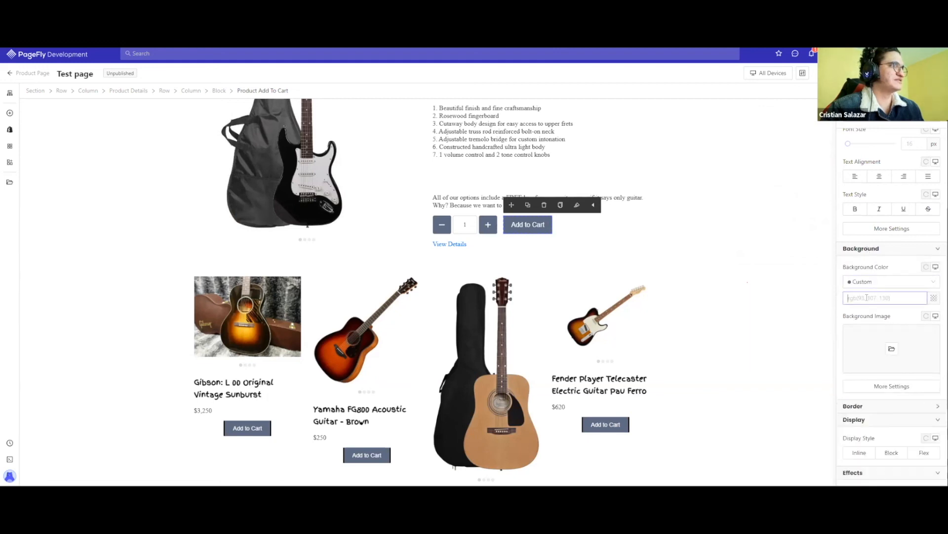
left_click(816, 351)
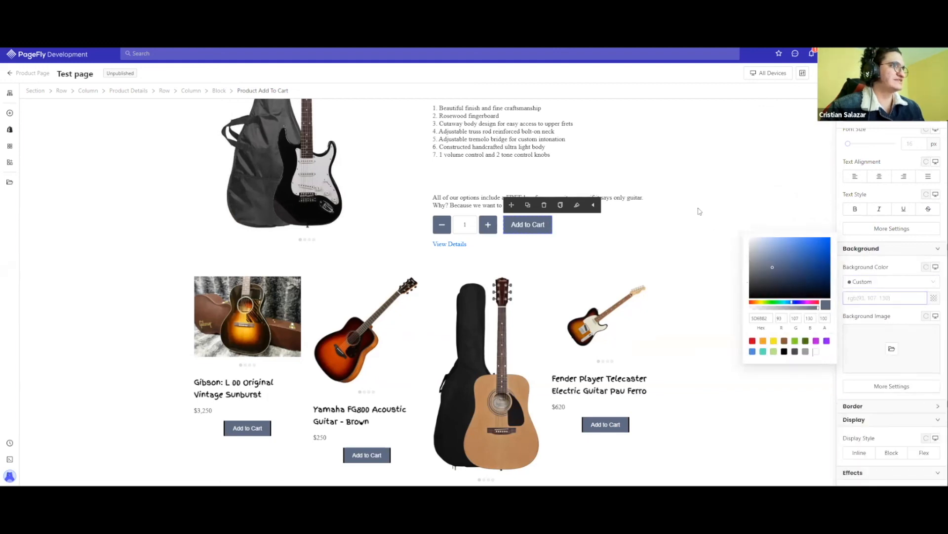
left_click(690, 225)
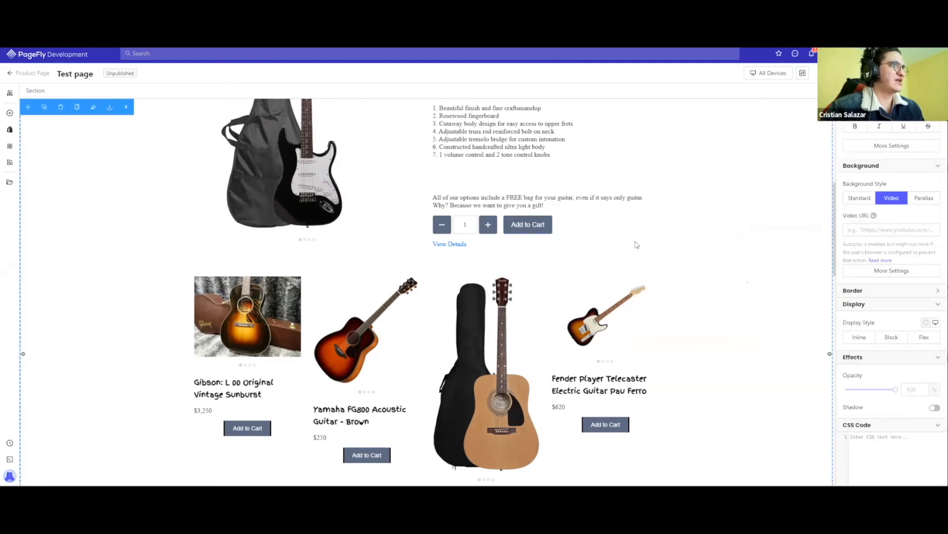
Review the style states offered for the Electric Guitar's Add to Cart button and return to its general settings.
left_click(542, 226)
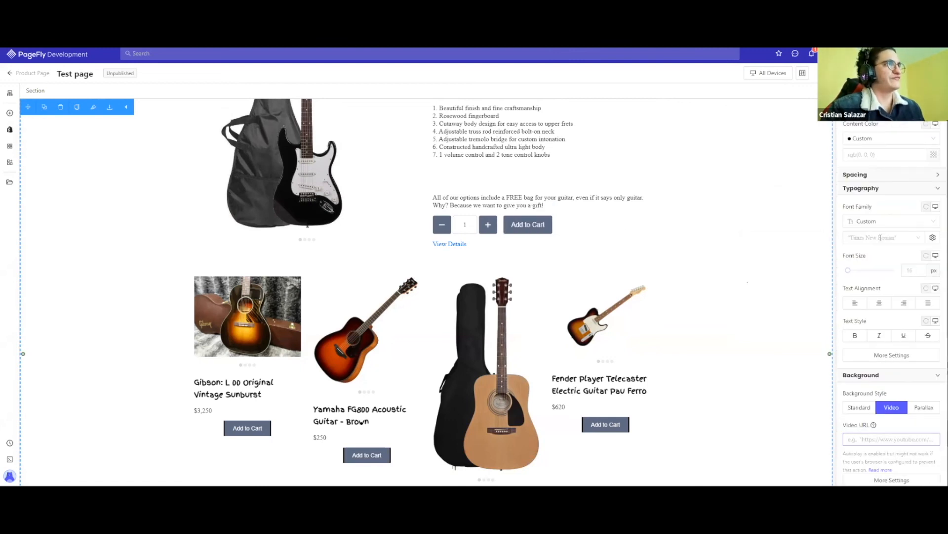
left_click(874, 141)
left_click(873, 117)
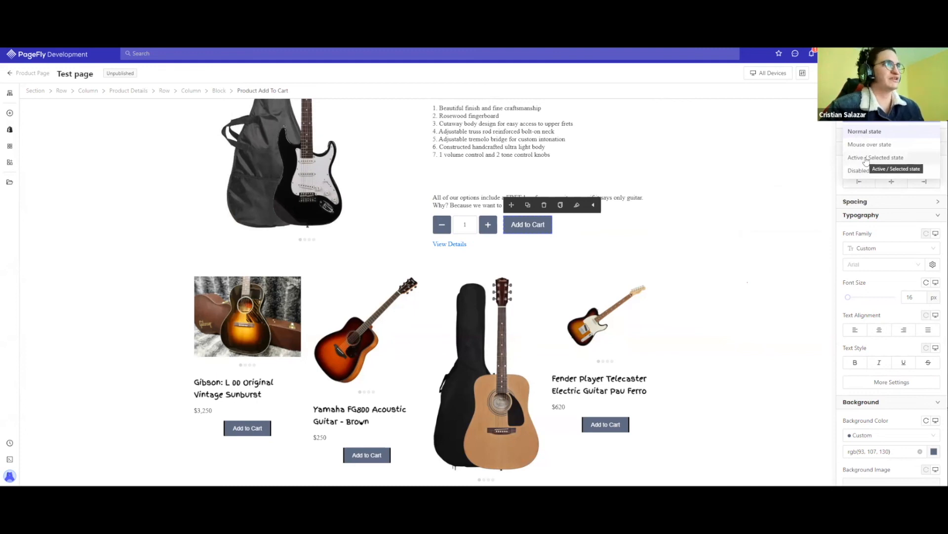
left_click(865, 92)
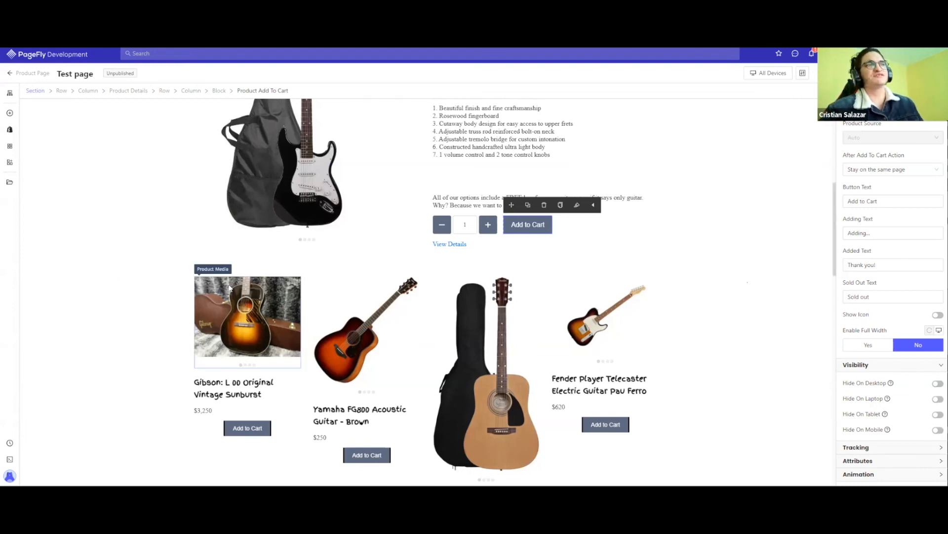
Add a one-column layout section above the New York map.
scroll(232, 296, "up", 3)
scroll(229, 288, "up", 6)
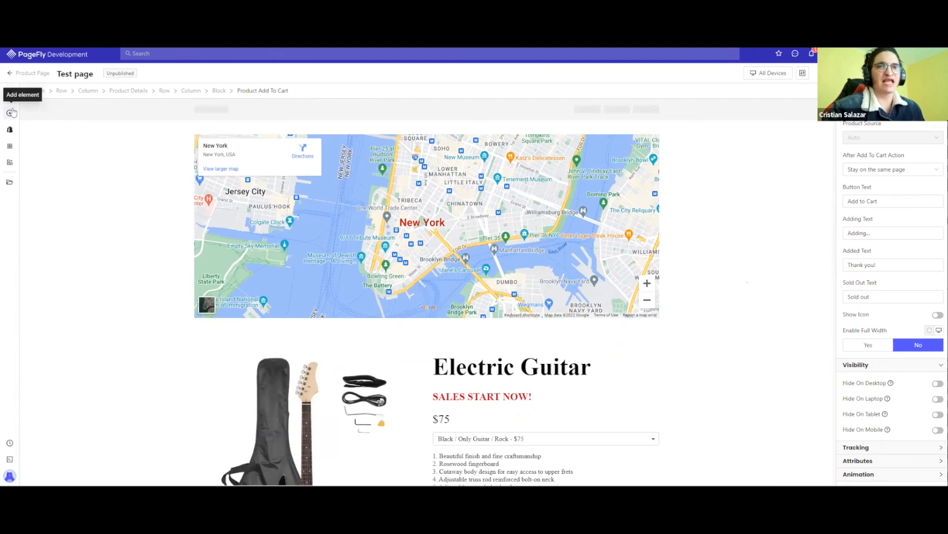
left_click(12, 113)
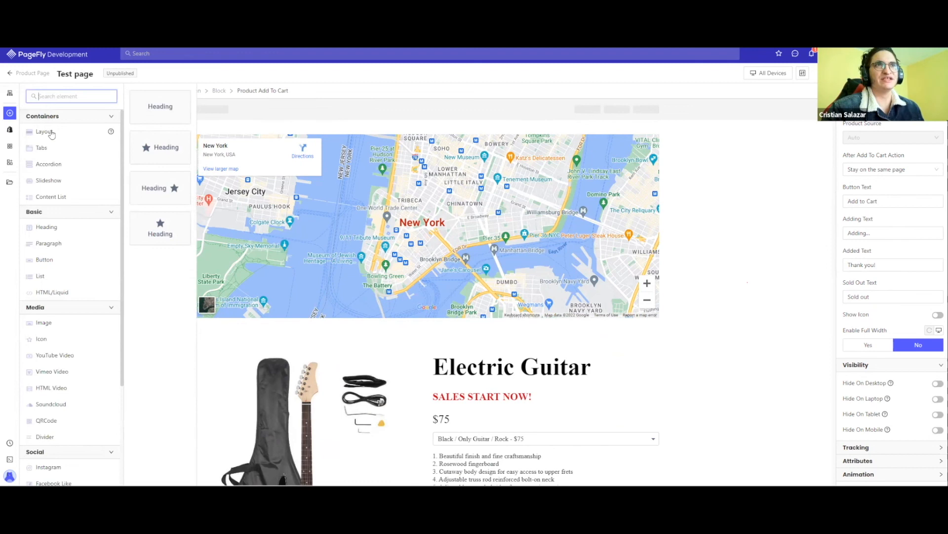
mouse_move(51, 134)
left_click_drag(161, 109, 299, 133)
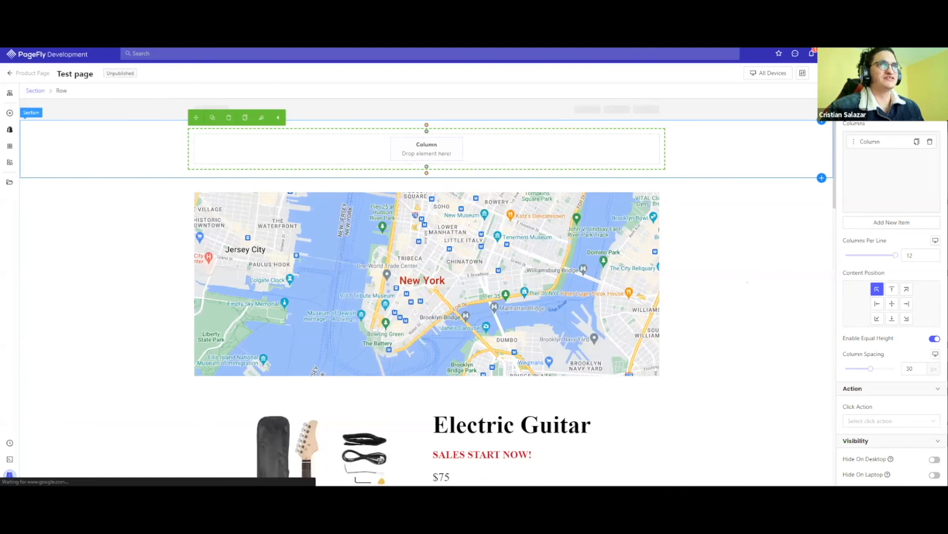
Set the new section's background image to the picture of an acoustic guitar against a stone wall.
left_click(741, 149)
left_click(918, 110)
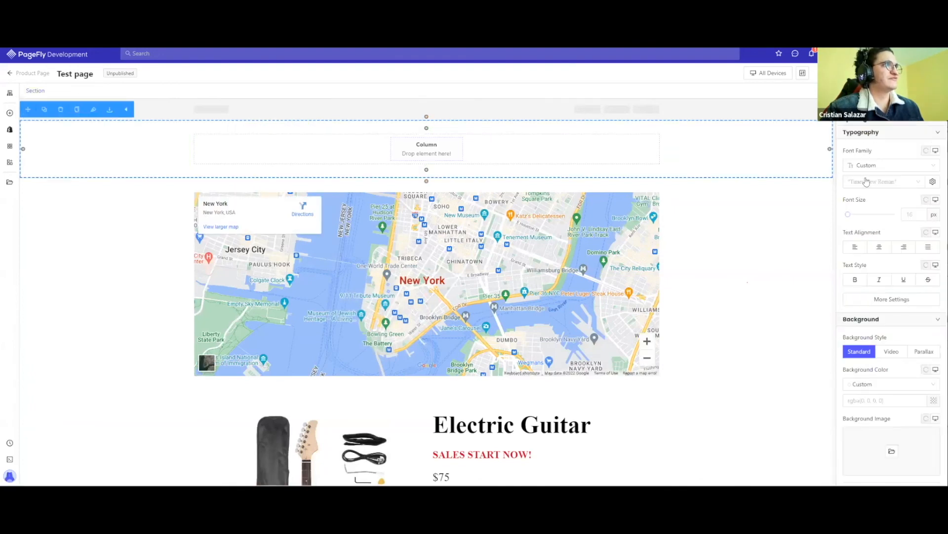
scroll(861, 295, "down", 1)
scroll(873, 245, "down", 4)
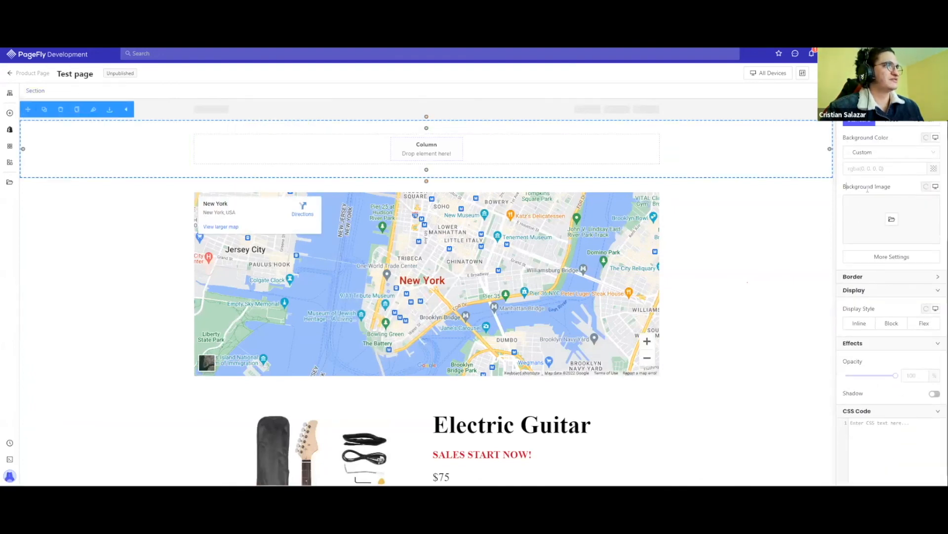
left_click_drag(846, 187, 896, 197)
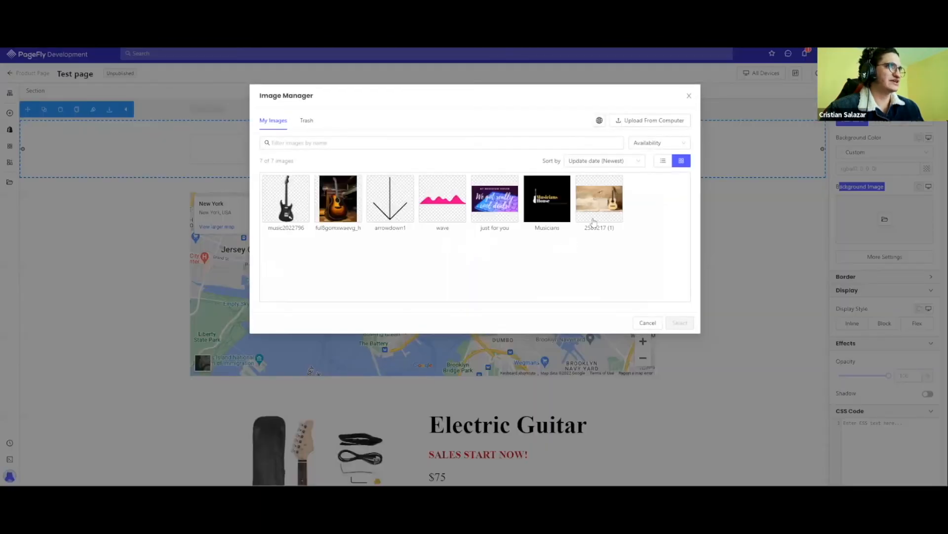
left_click(594, 221)
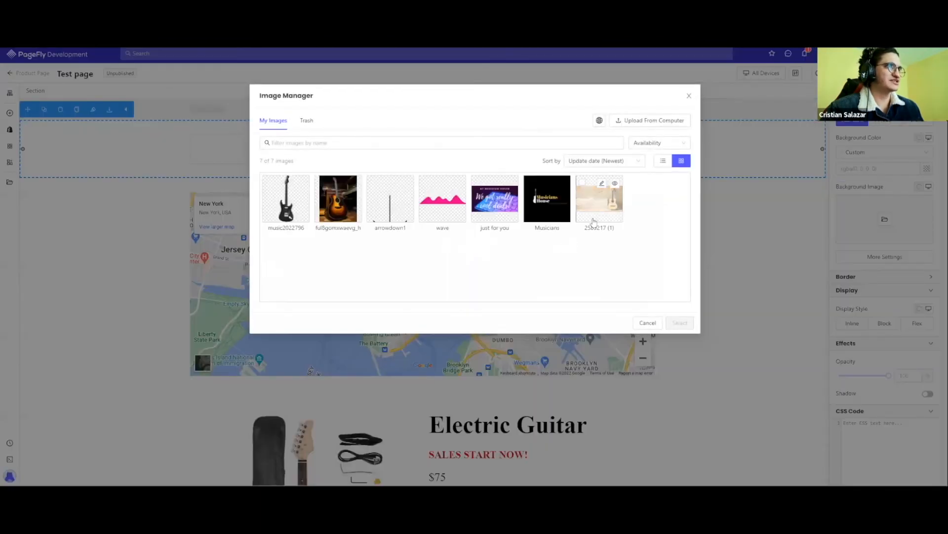
left_click(680, 323)
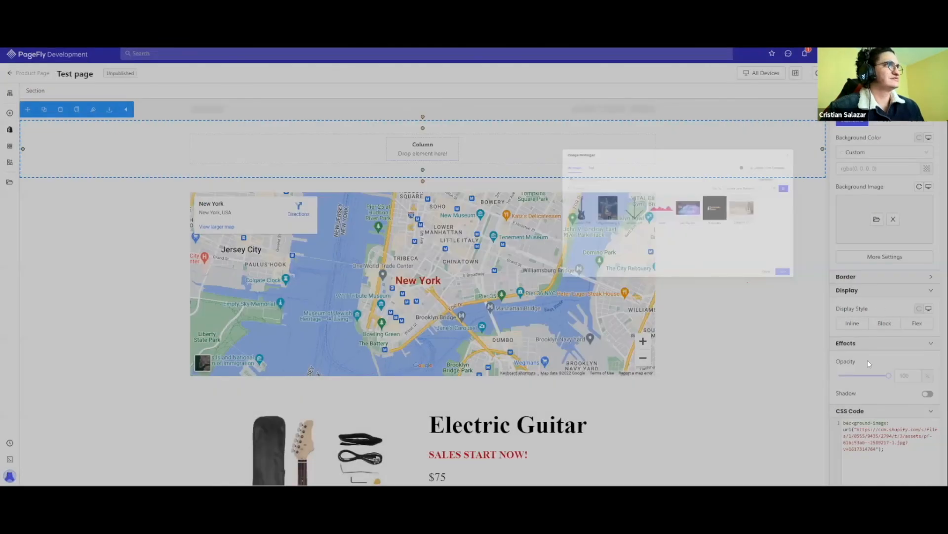
Set the section's background image to no repeat, Cover size and centered position.
scroll(867, 373, "up", 2)
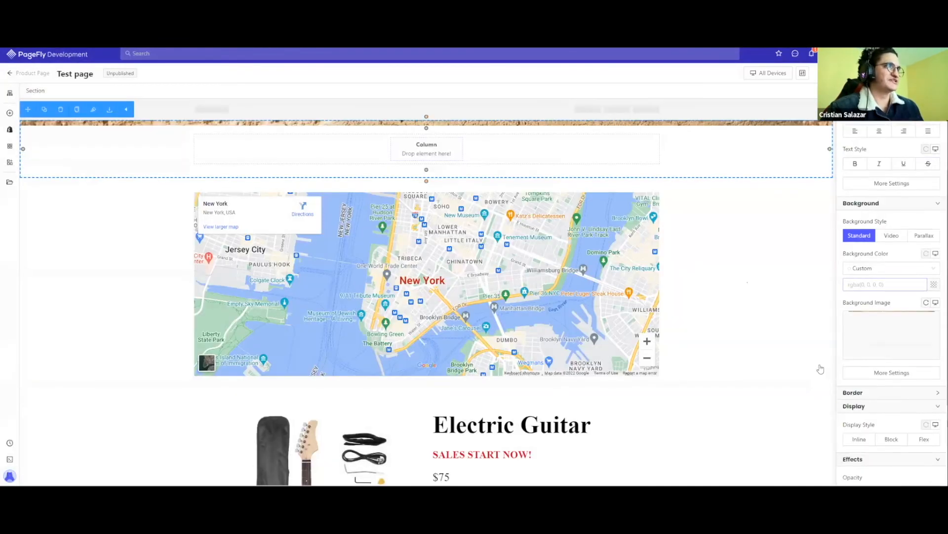
left_click(877, 373)
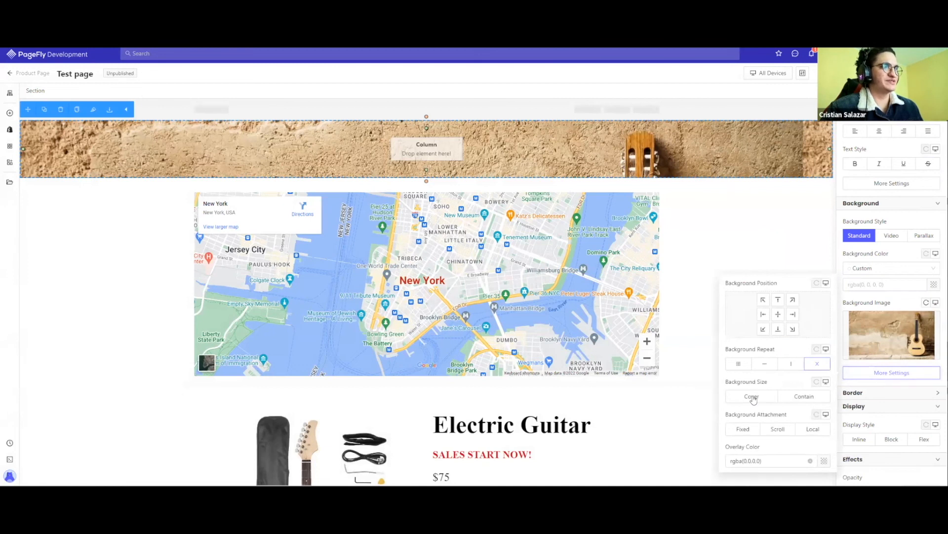
left_click(818, 364)
left_click(761, 393)
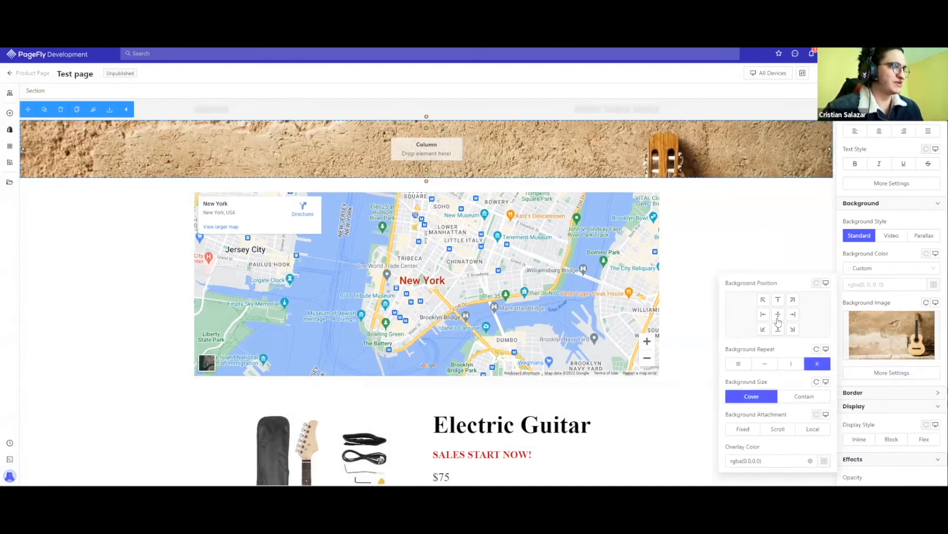
left_click(778, 314)
Set the new section's top and bottom padding to 250 px each.
scroll(889, 292, "up", 2)
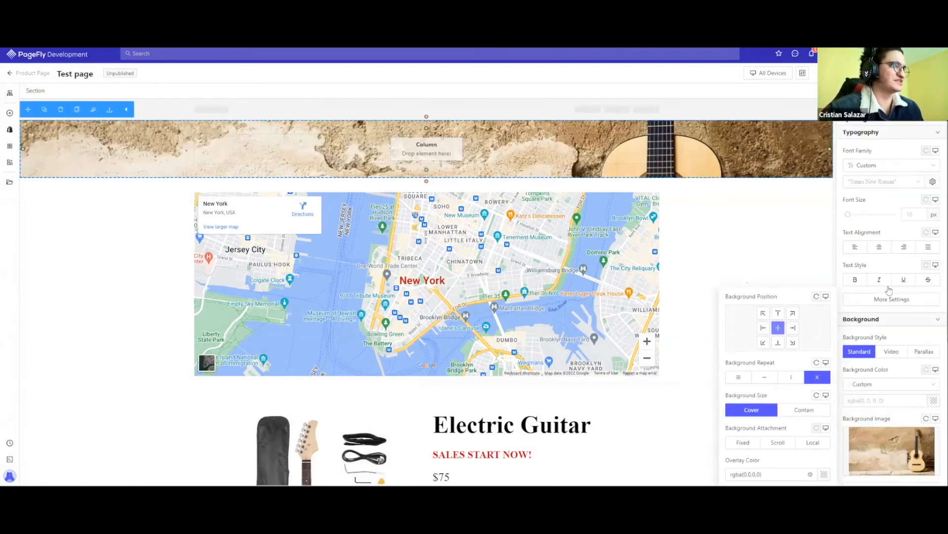
scroll(884, 148, "up", 3)
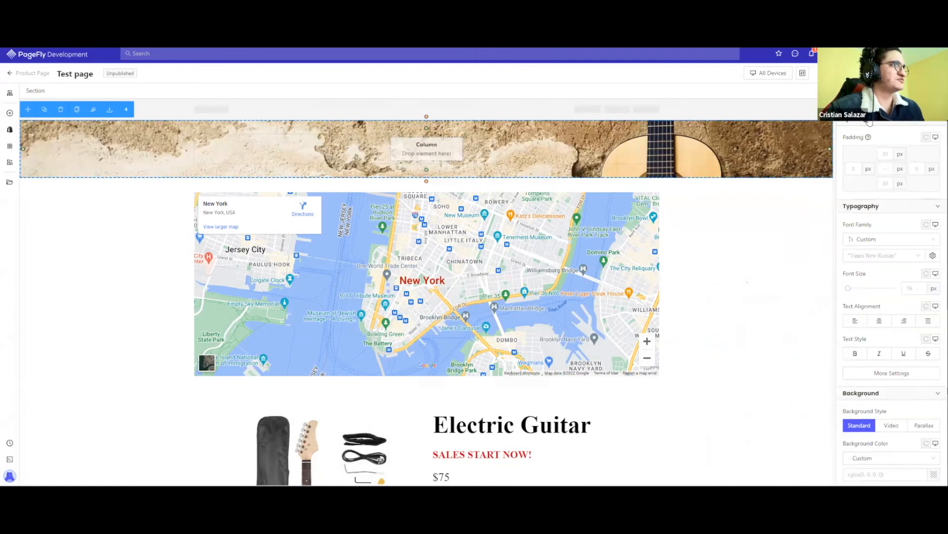
left_click(884, 154)
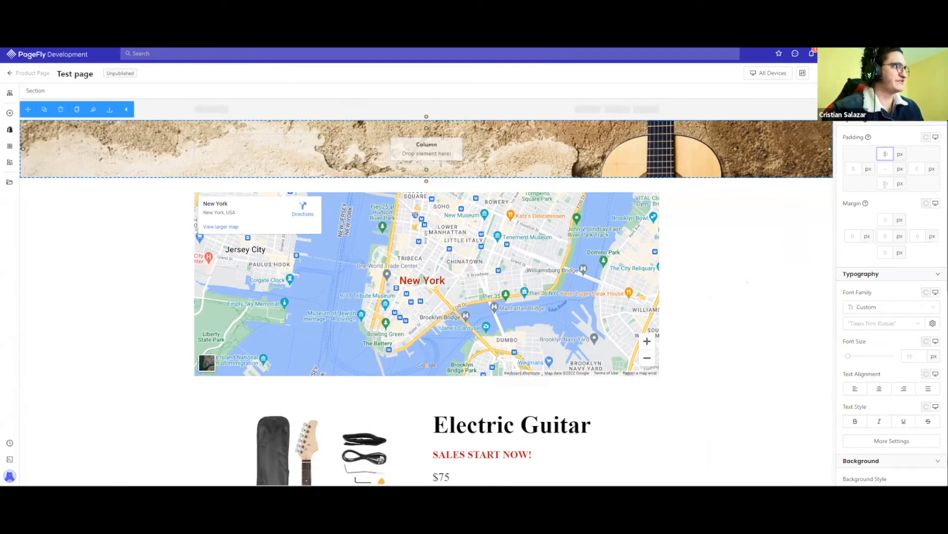
type("250")
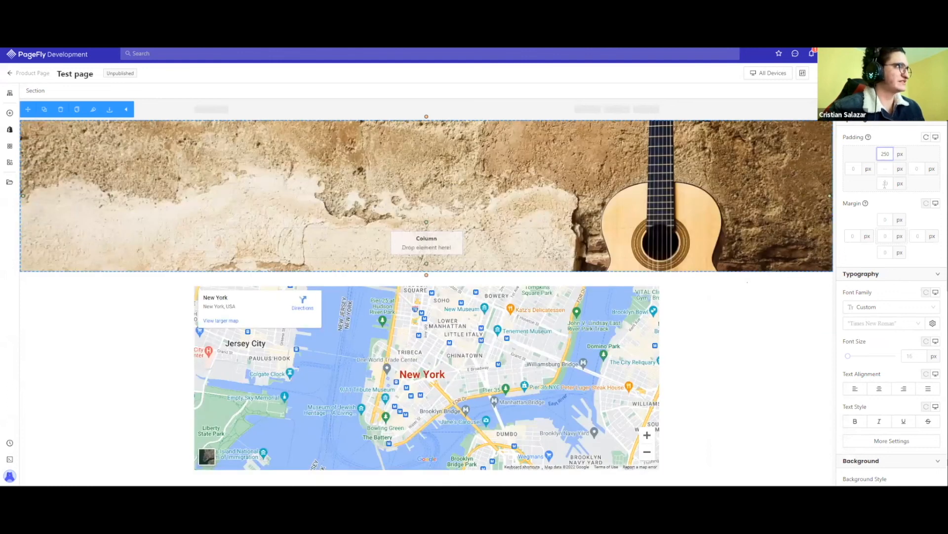
left_click(885, 184)
type("250")
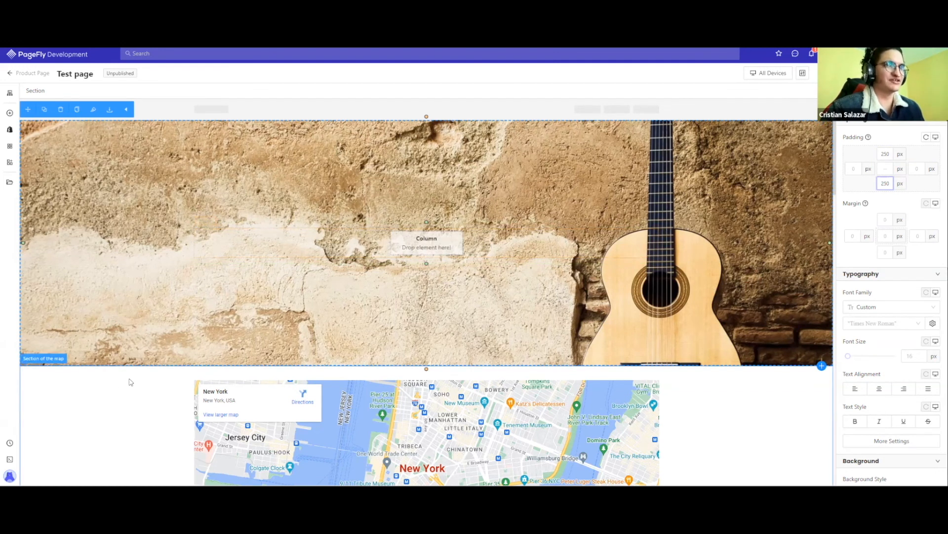
Try a 50 px bottom margin on the new section, and clear it again.
left_click(885, 251)
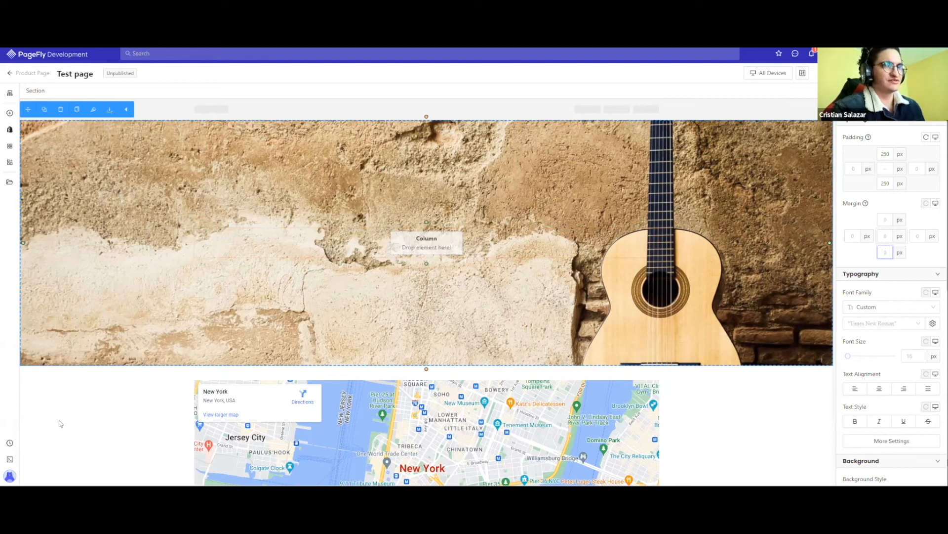
type("50")
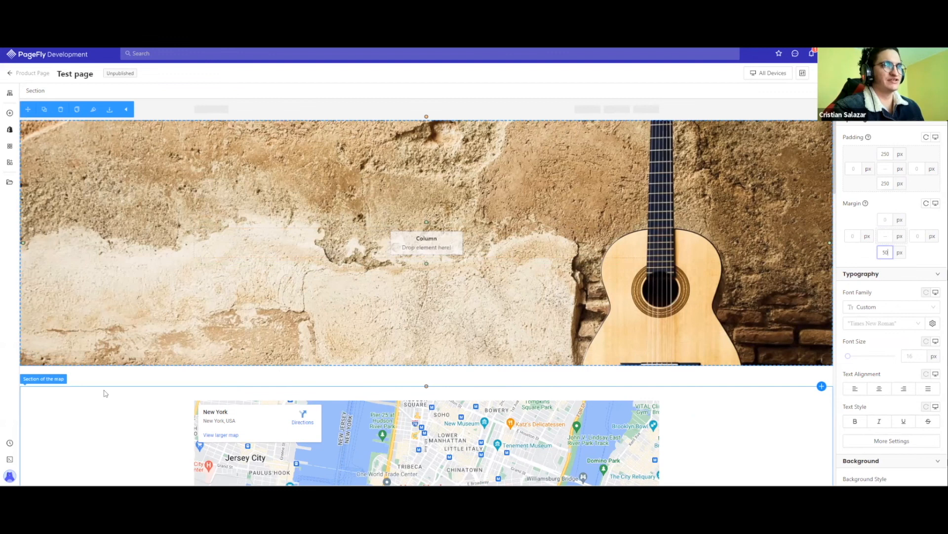
key("BackSpace")
key("BackSpace")
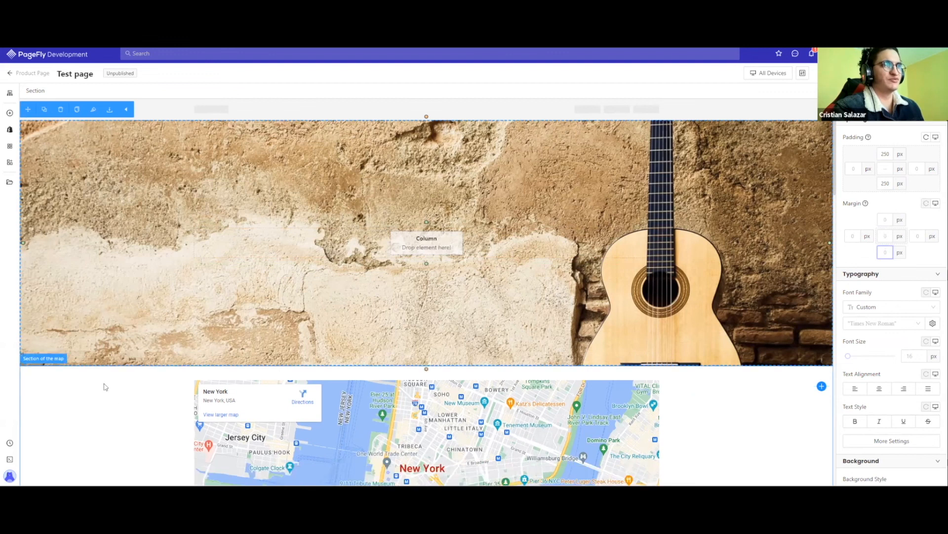
Set the guitar background section's top and bottom padding to 350 px each.
double_click(883, 155)
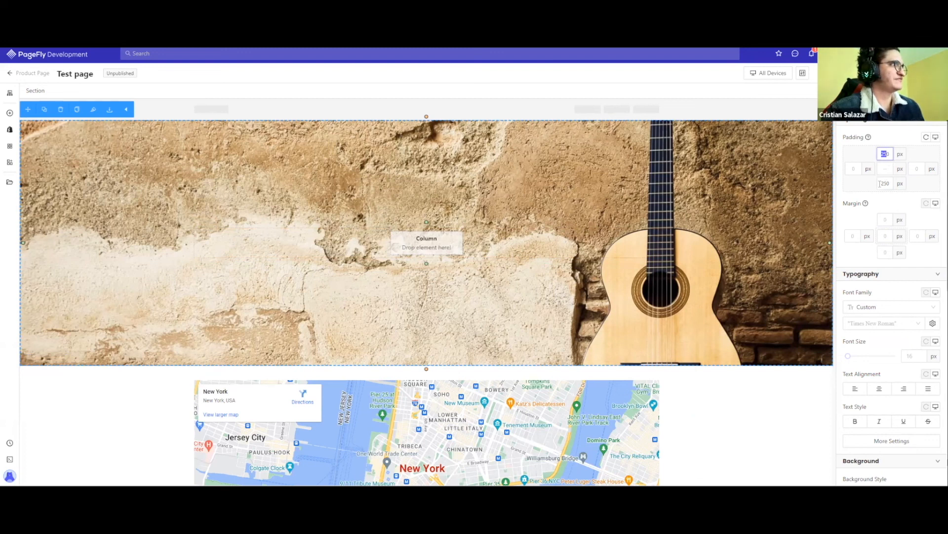
type("35")
left_click_drag(891, 187, 750, 191)
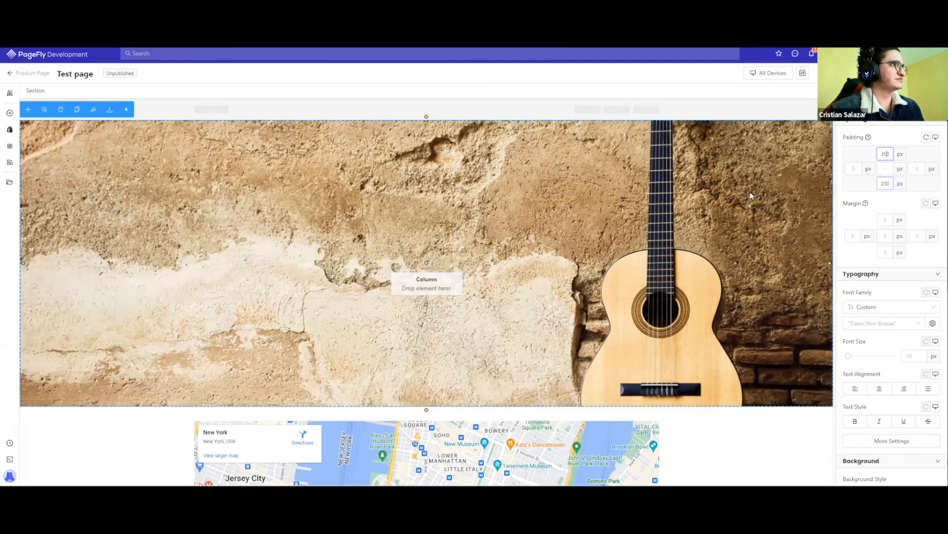
type("350")
Set the position of the section's background image to Center top.
scroll(862, 242, "down", 2)
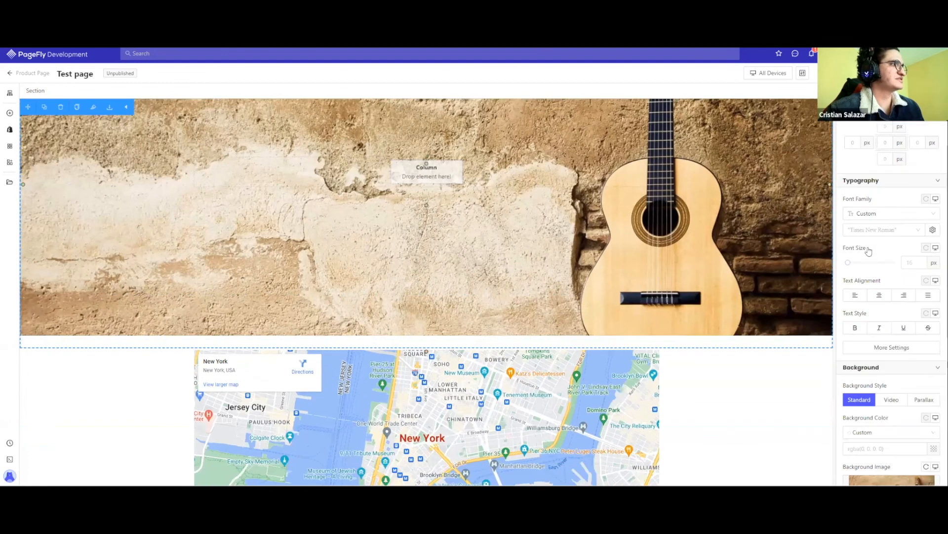
scroll(861, 239, "down", 5)
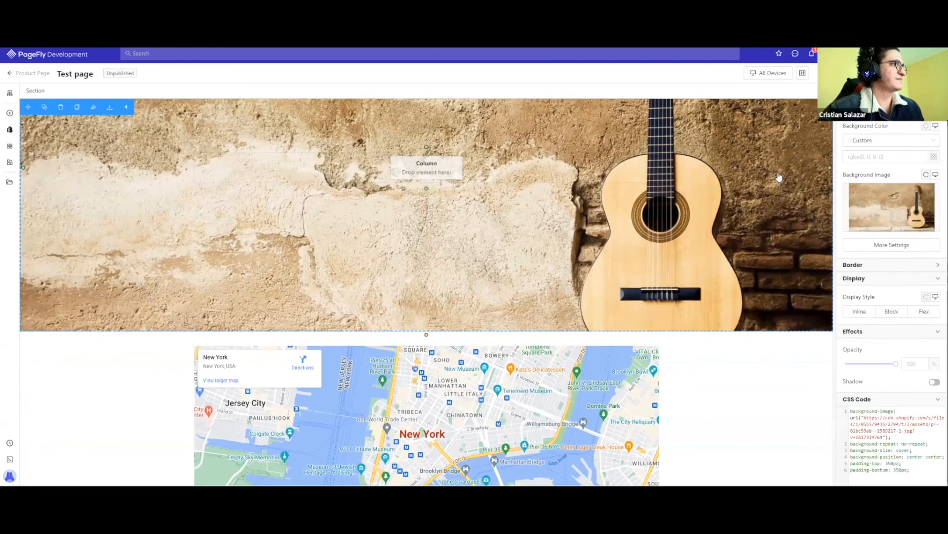
left_click(892, 245)
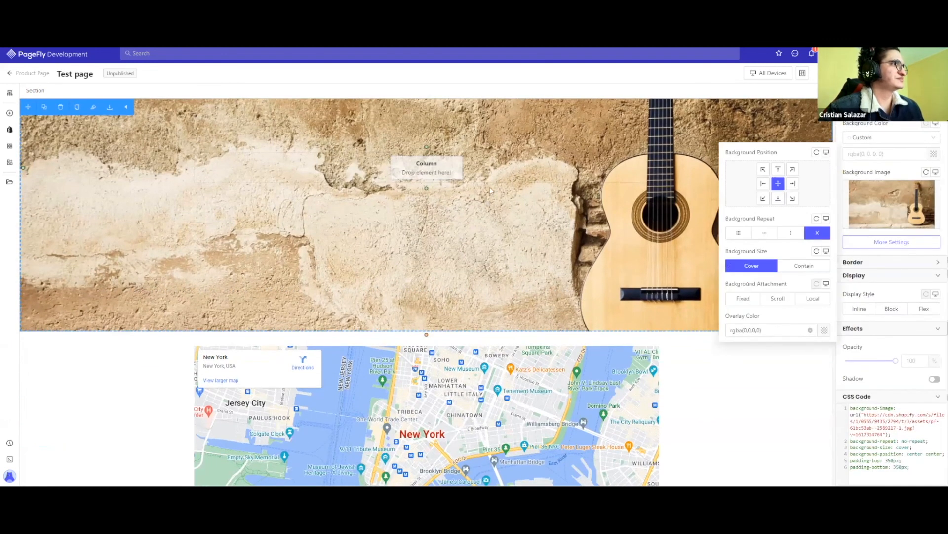
left_click(778, 198)
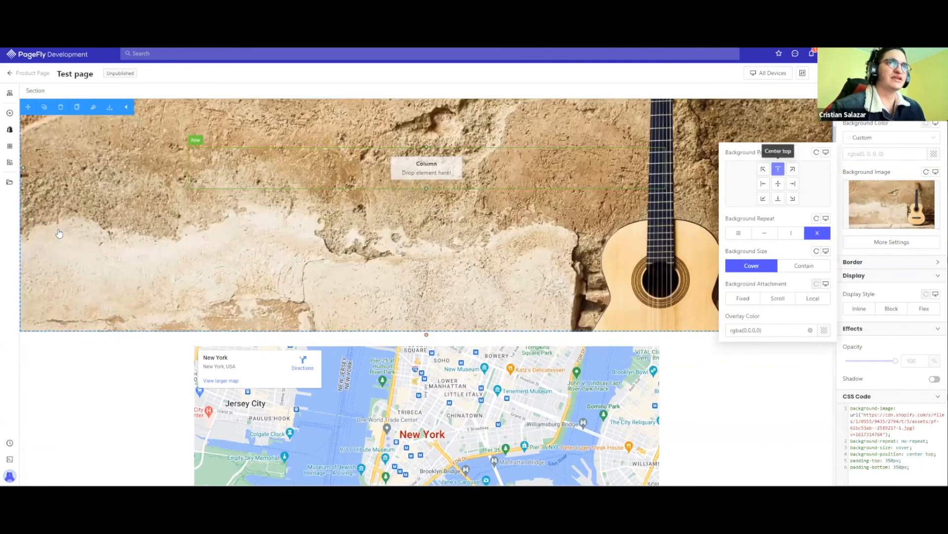
Add a heading element to the empty column of the guitar background section.
scroll(404, 273, "up", 3)
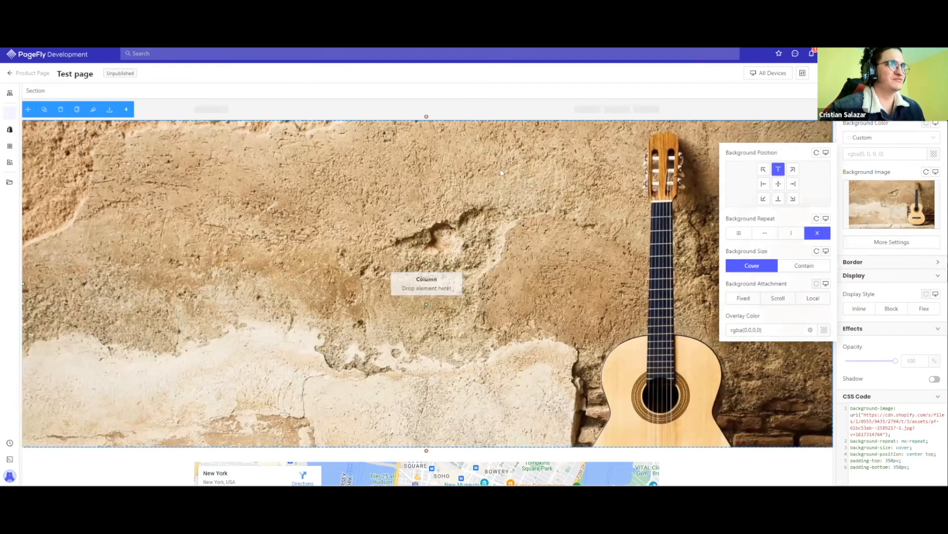
left_click(876, 245)
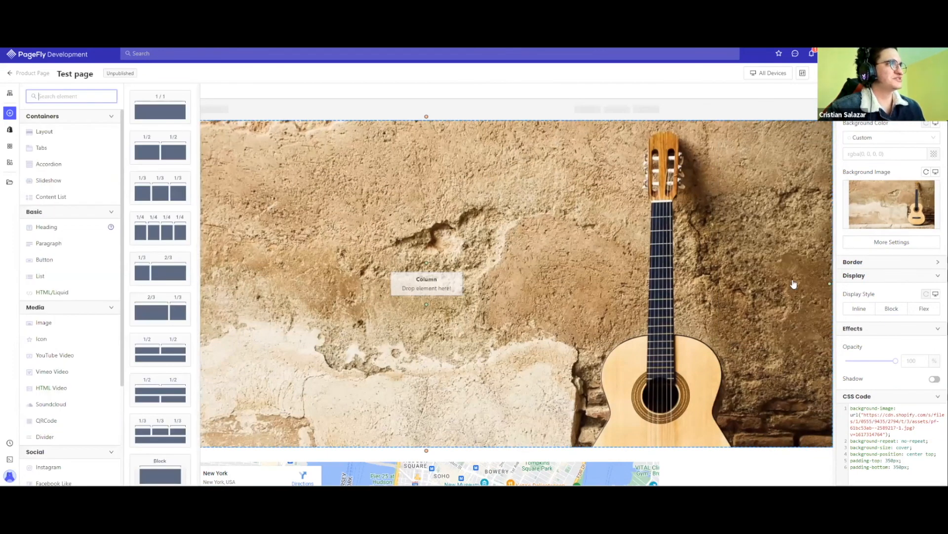
left_click(668, 304)
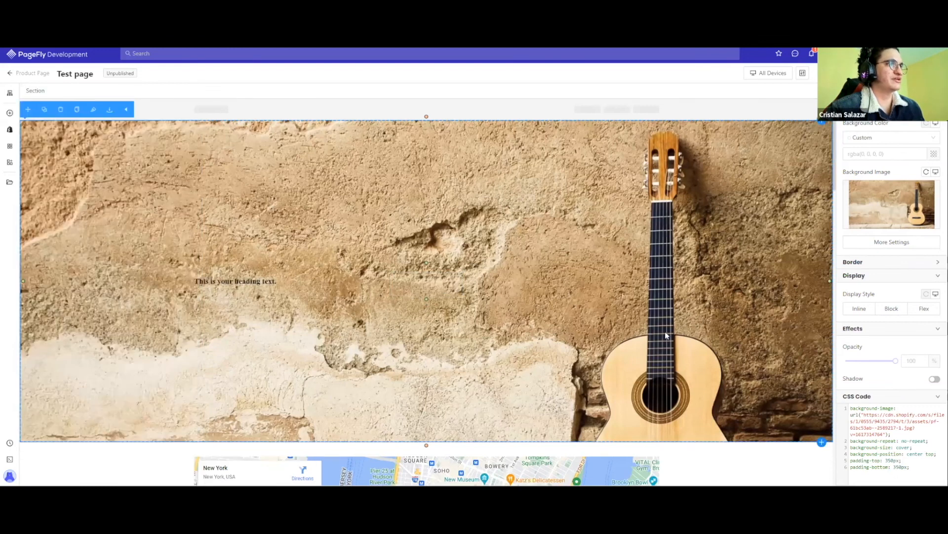
Give the section's background image a semi-transparent black overlay color at about 0.54 opacity.
left_click(771, 330)
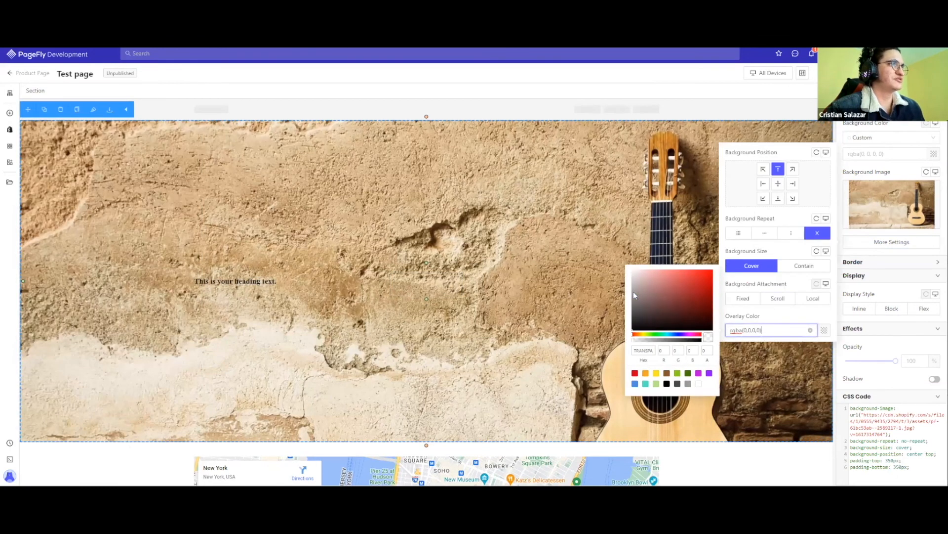
left_click(680, 340)
left_click(634, 292)
left_click(669, 340)
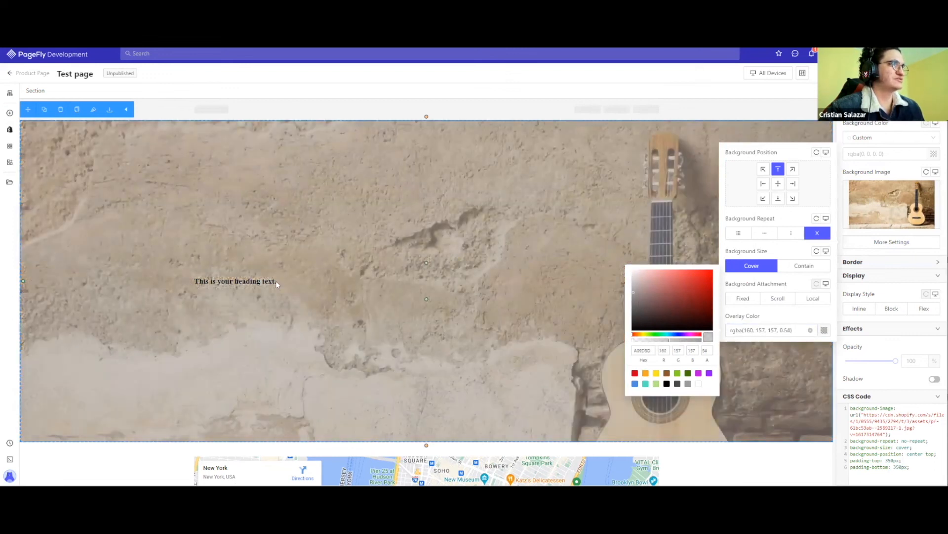
left_click(633, 329)
Set the new heading's font size to 60 px and its content color to white.
left_click(235, 281)
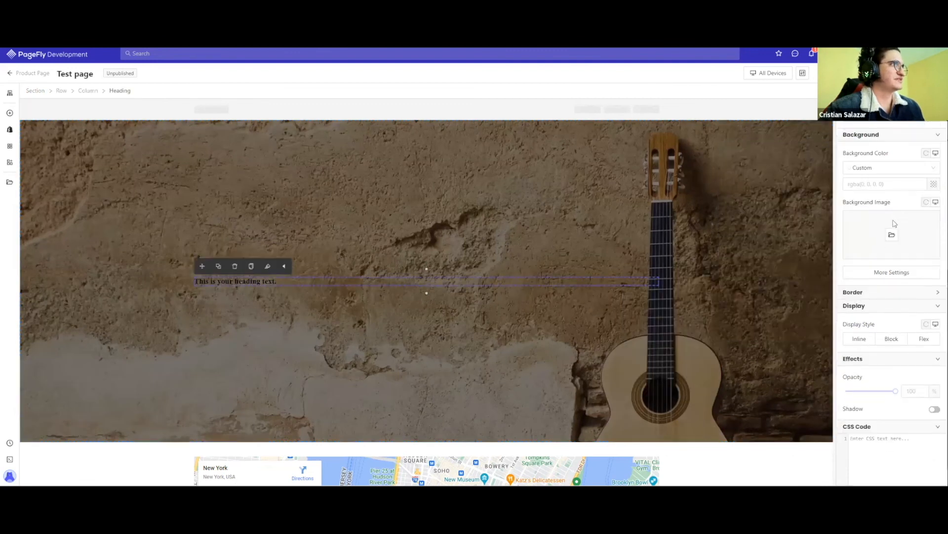
scroll(846, 275, "up", 4)
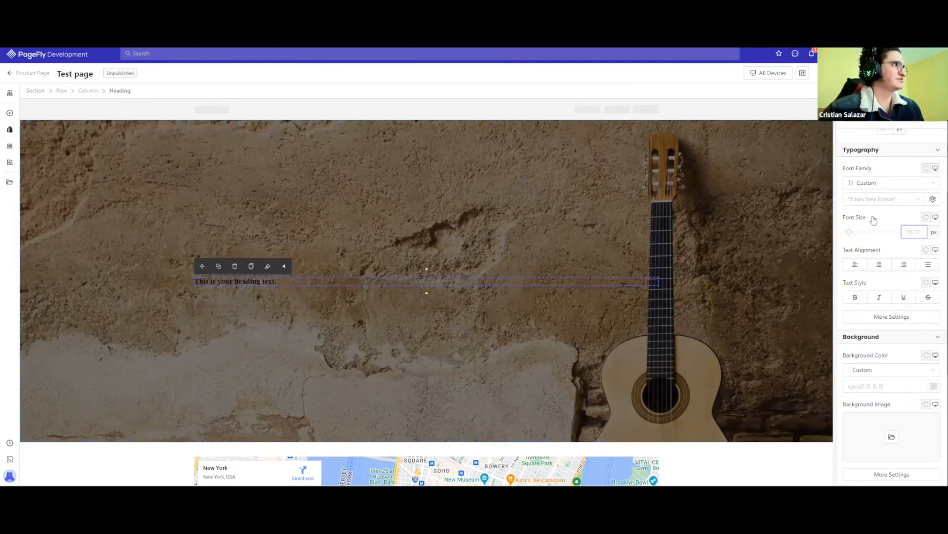
type("60")
scroll(887, 220, "up", 5)
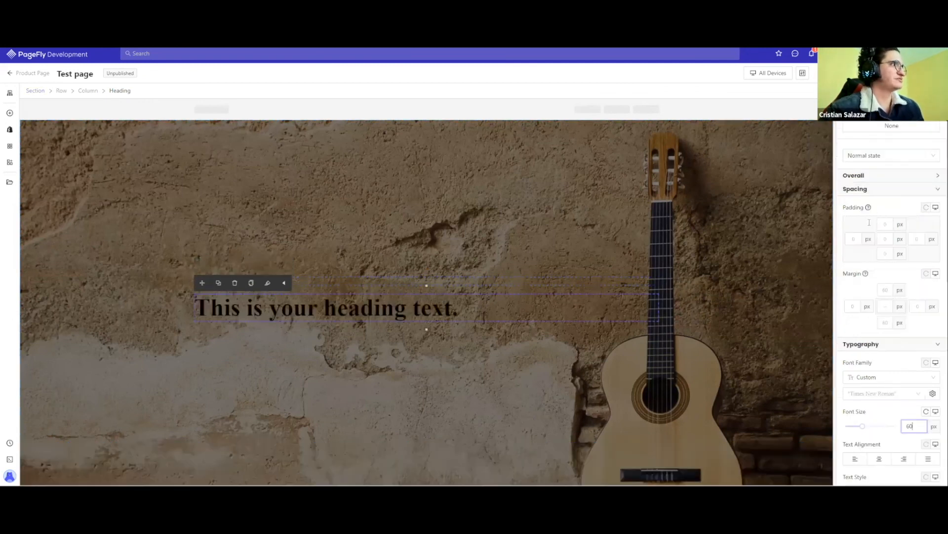
left_click(933, 225)
left_click(816, 278)
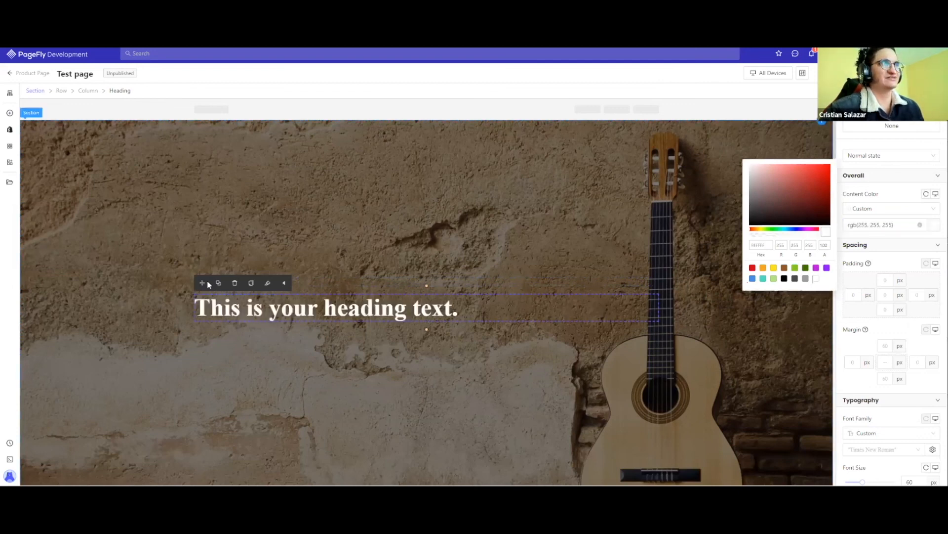
left_click(149, 320)
scroll(149, 319, "down", 1)
scroll(42, 345, "up", 1)
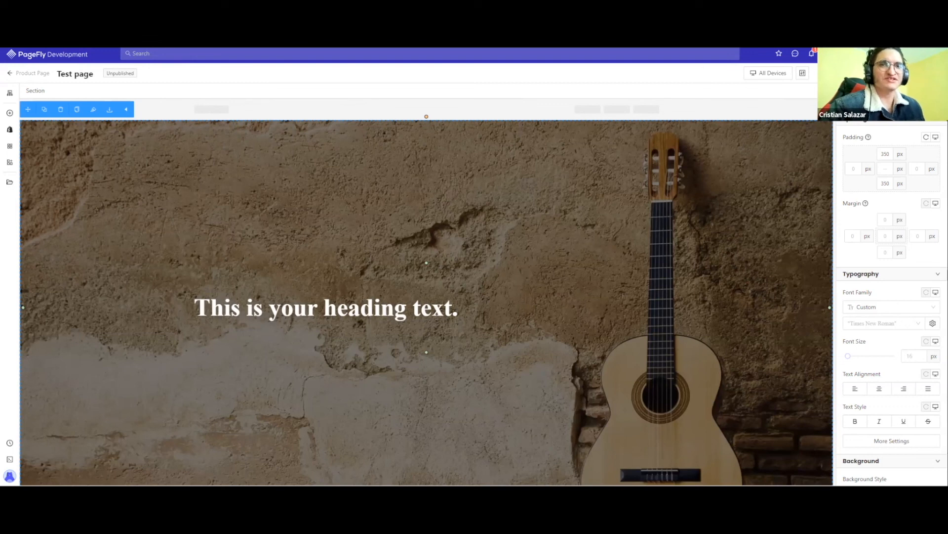
Add a slideshow above the guitar section and delete the placeholder image from its first slide.
left_click(10, 114)
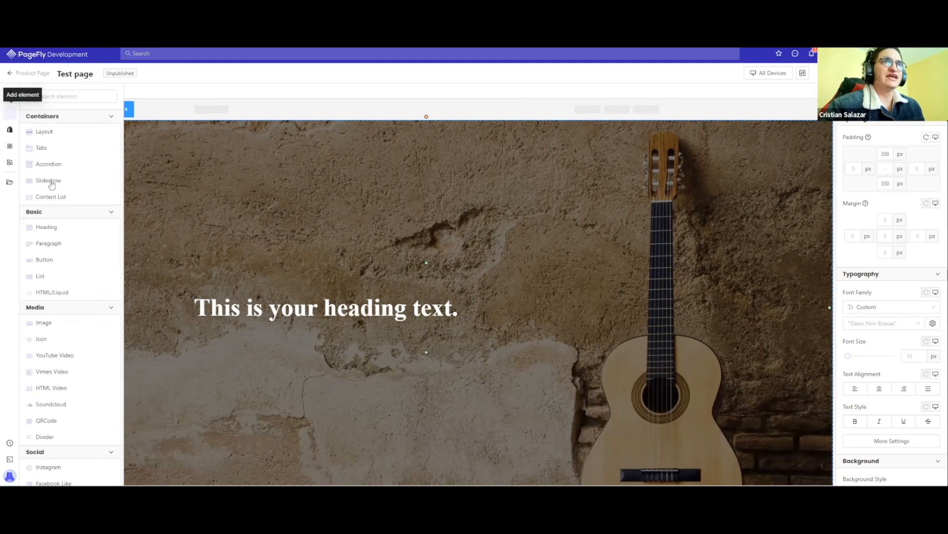
left_click(51, 185)
left_click_drag(155, 132, 223, 131)
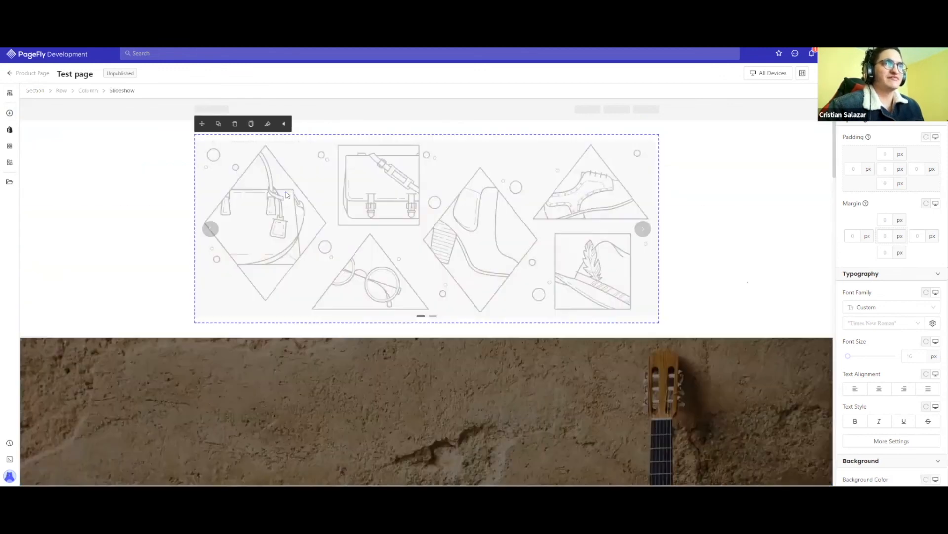
left_click(286, 195)
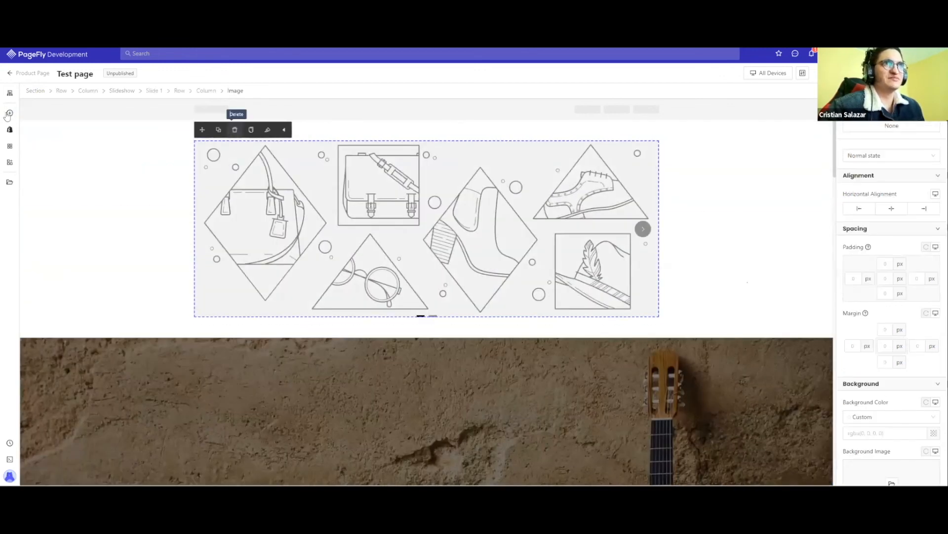
key("Delete")
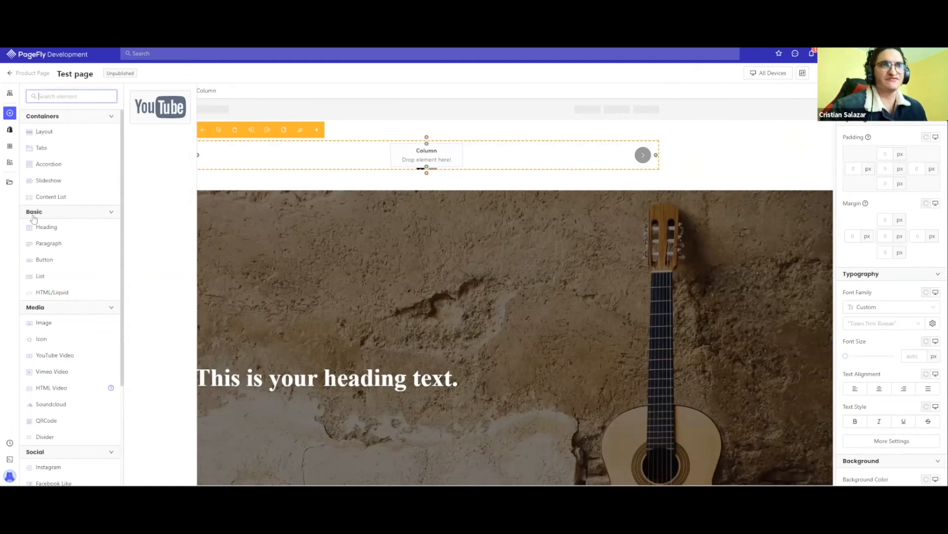
left_click(159, 165)
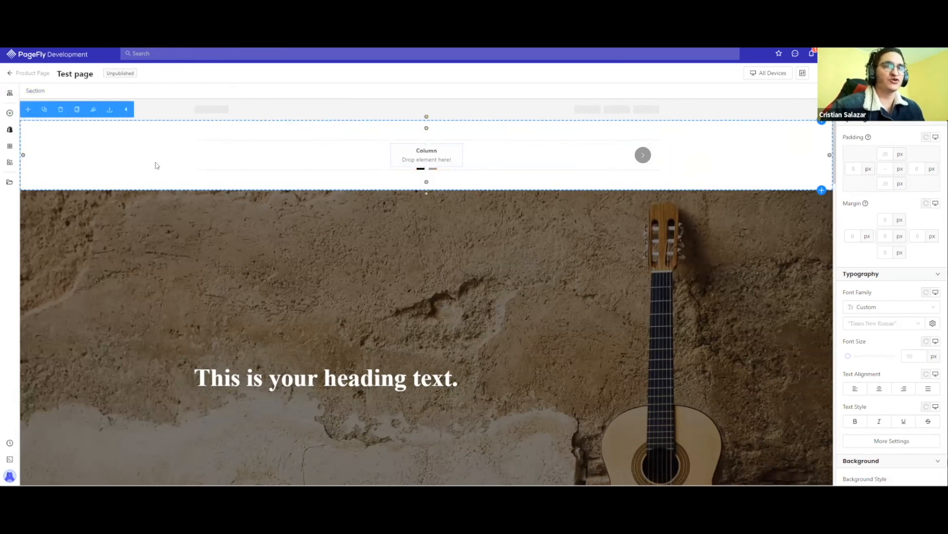
left_click(267, 161)
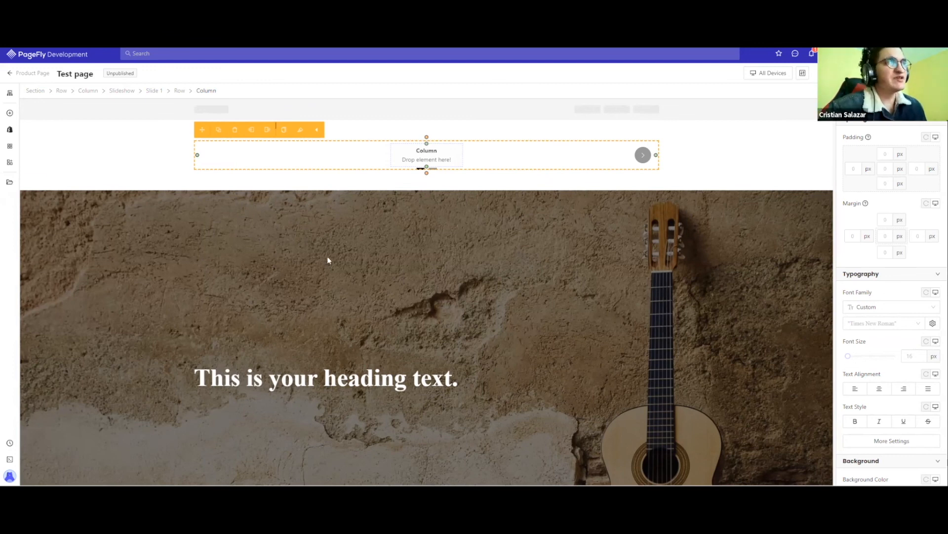
Replace the text of the heading in the guitar section with "LEARN MORE ABOUT IT".
scroll(293, 265, "down", 2)
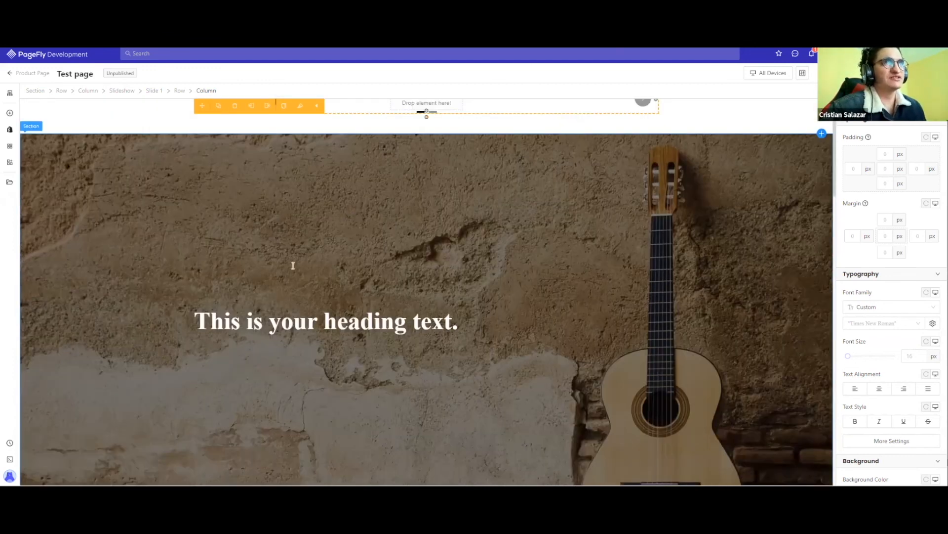
scroll(335, 259, "down", 2)
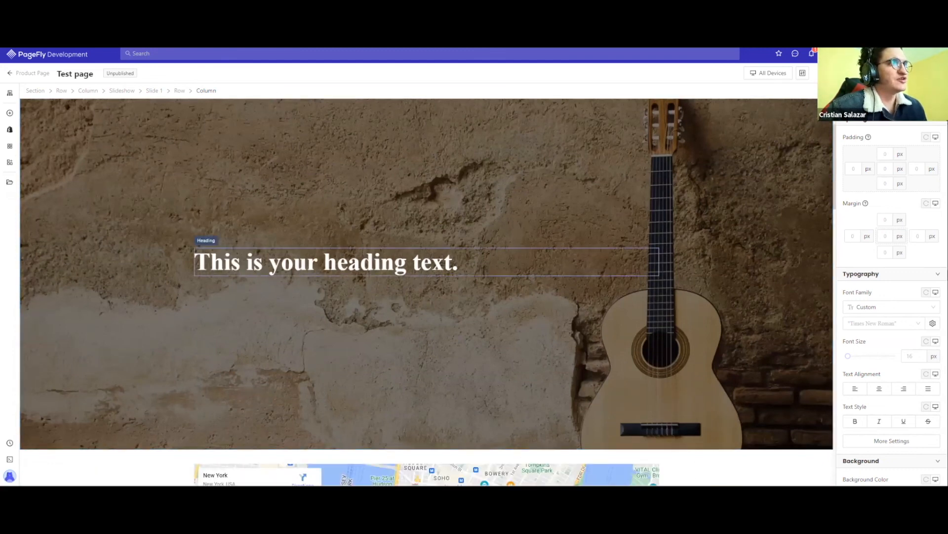
left_click(337, 260)
left_click(865, 92)
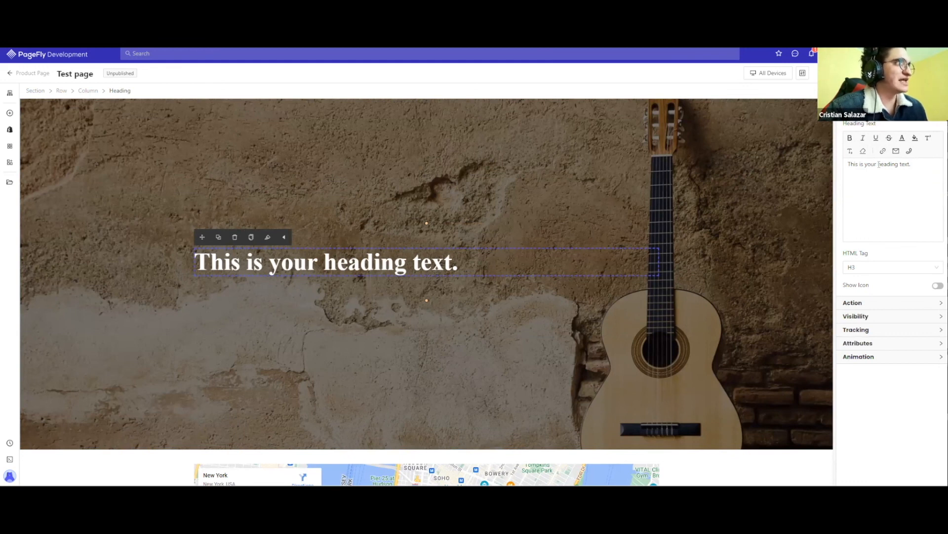
left_click_drag(913, 164, 849, 162)
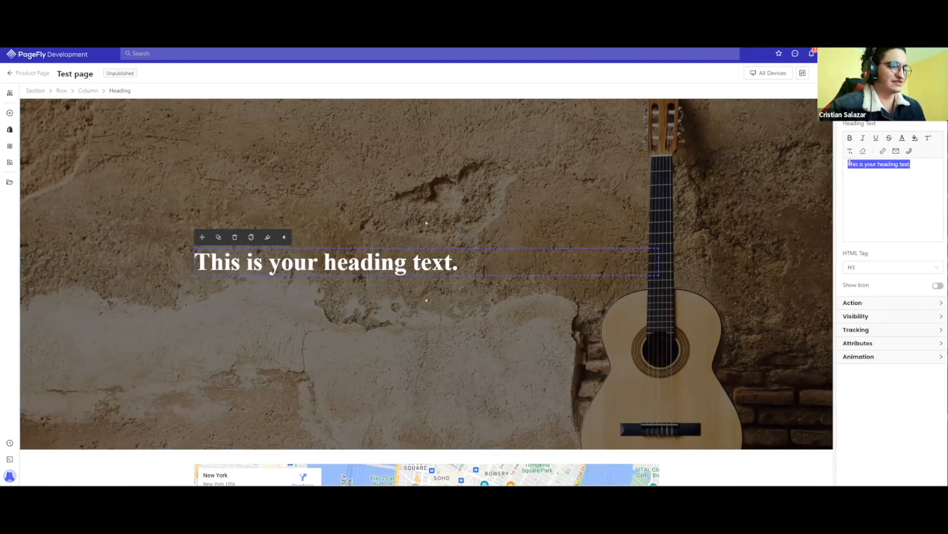
type("LEARN MORE ABOUT IT")
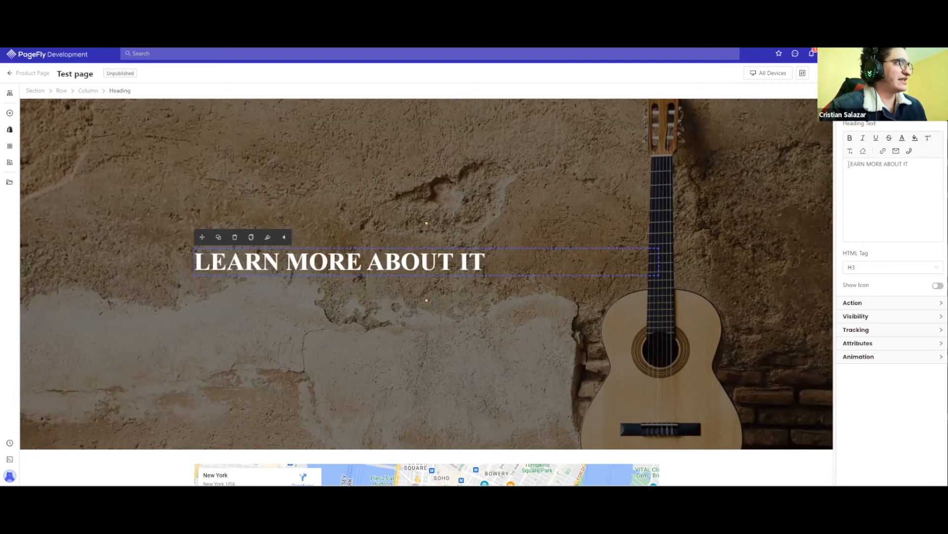
Link the words "LEARN MORE" in the heading text to the store's About Us page.
left_click_drag(884, 163, 848, 163)
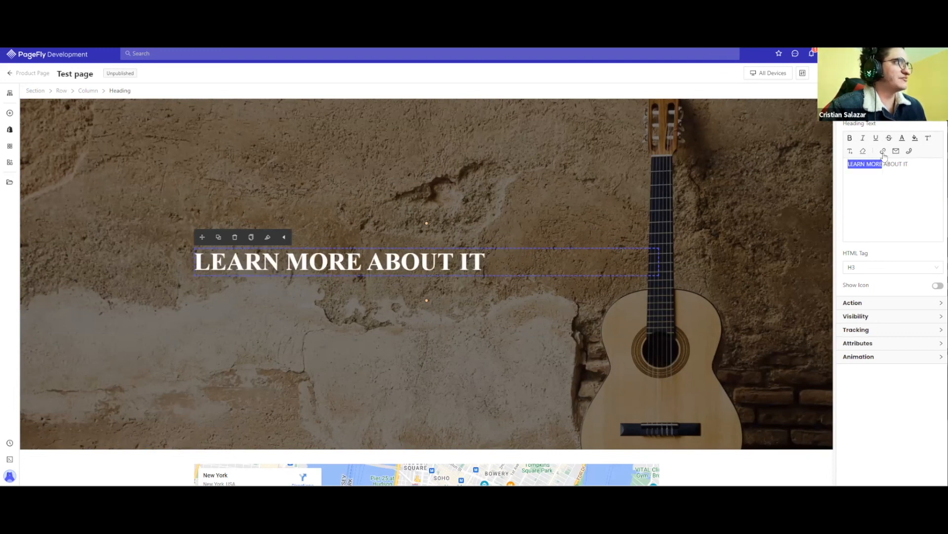
left_click(884, 154)
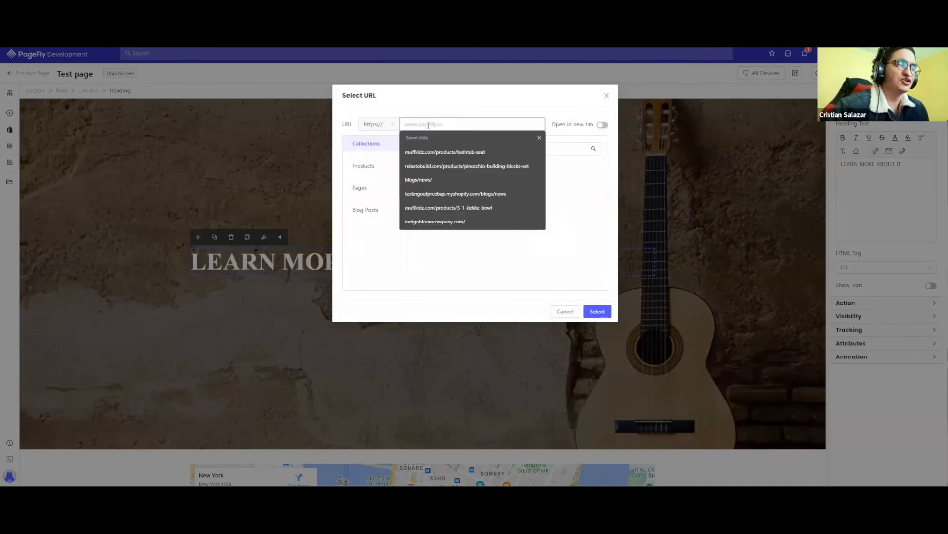
left_click(367, 191)
left_click(372, 209)
left_click(377, 168)
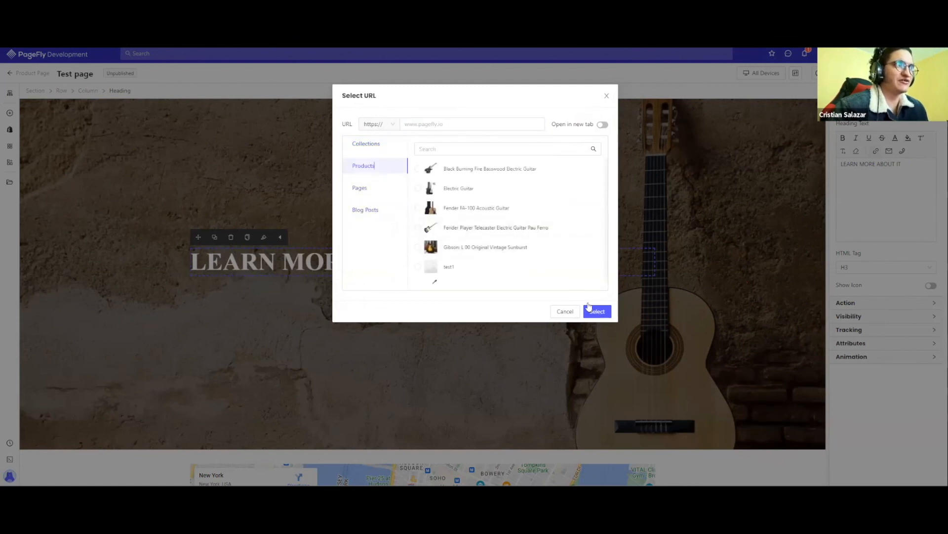
left_click(472, 210)
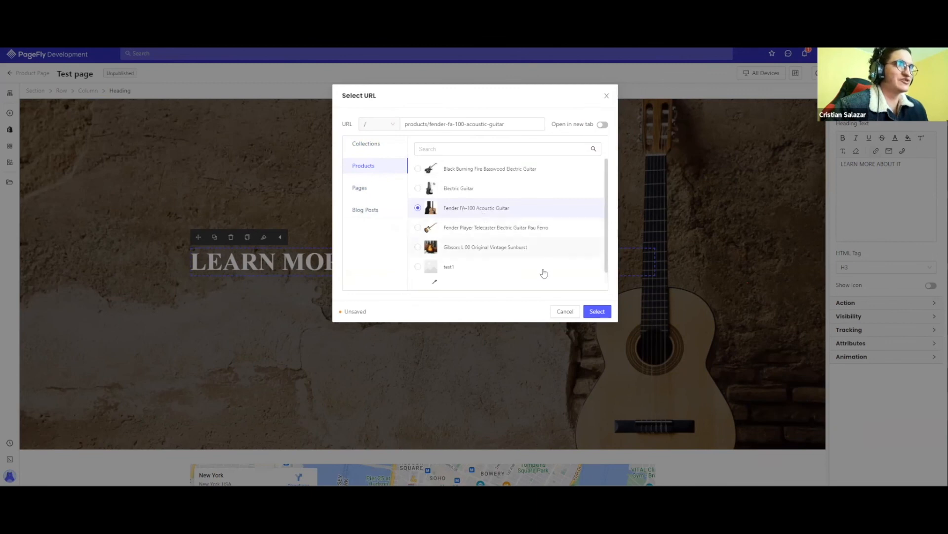
left_click(372, 193)
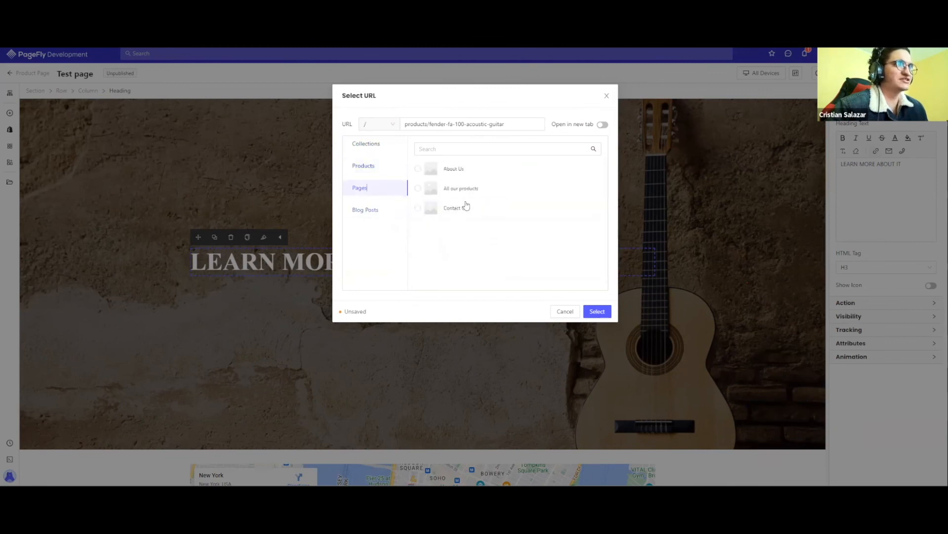
left_click(465, 170)
left_click(597, 312)
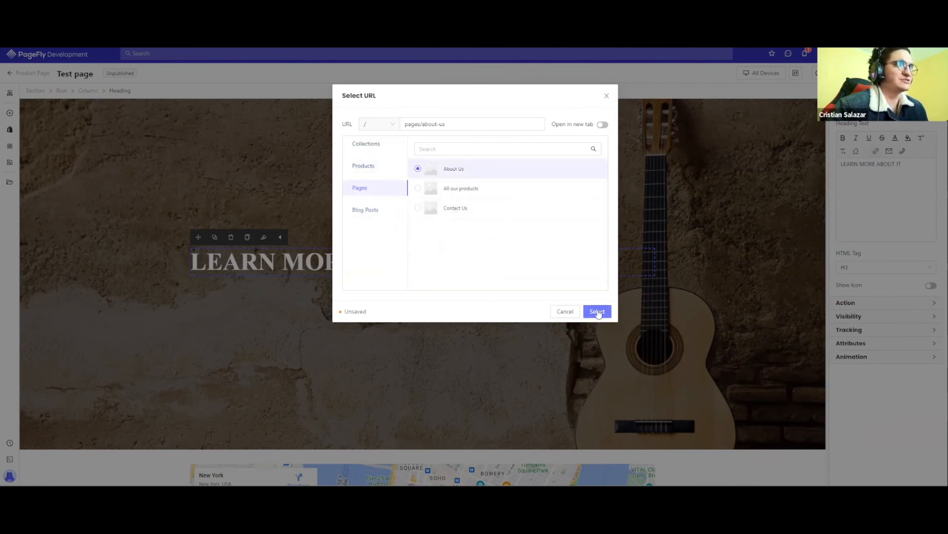